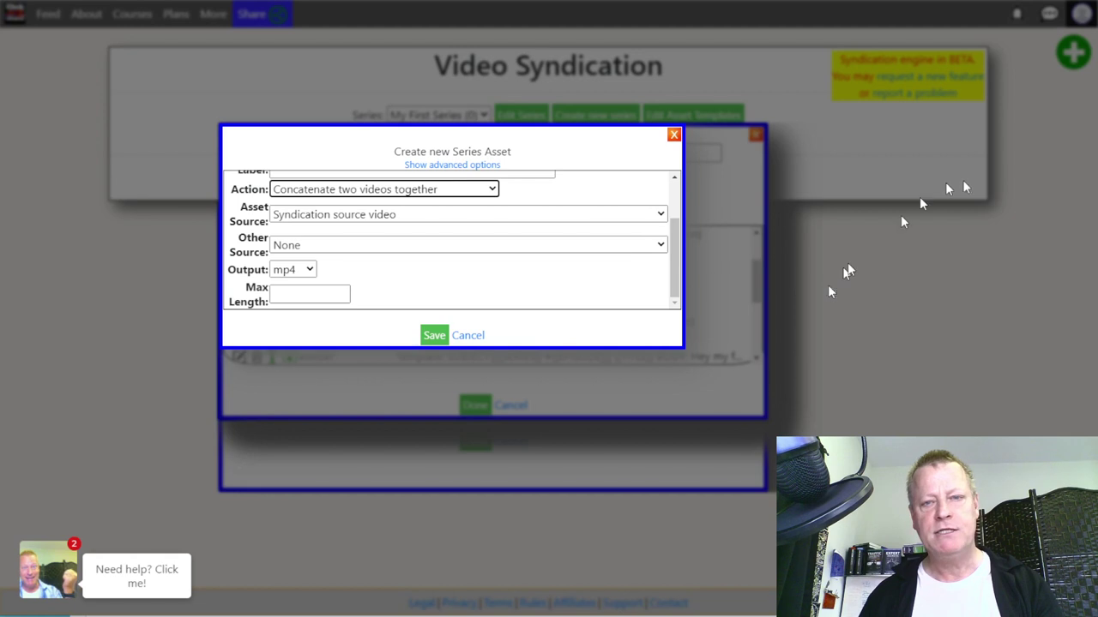
{"action": "left_click", "coordinate": [674, 135]}
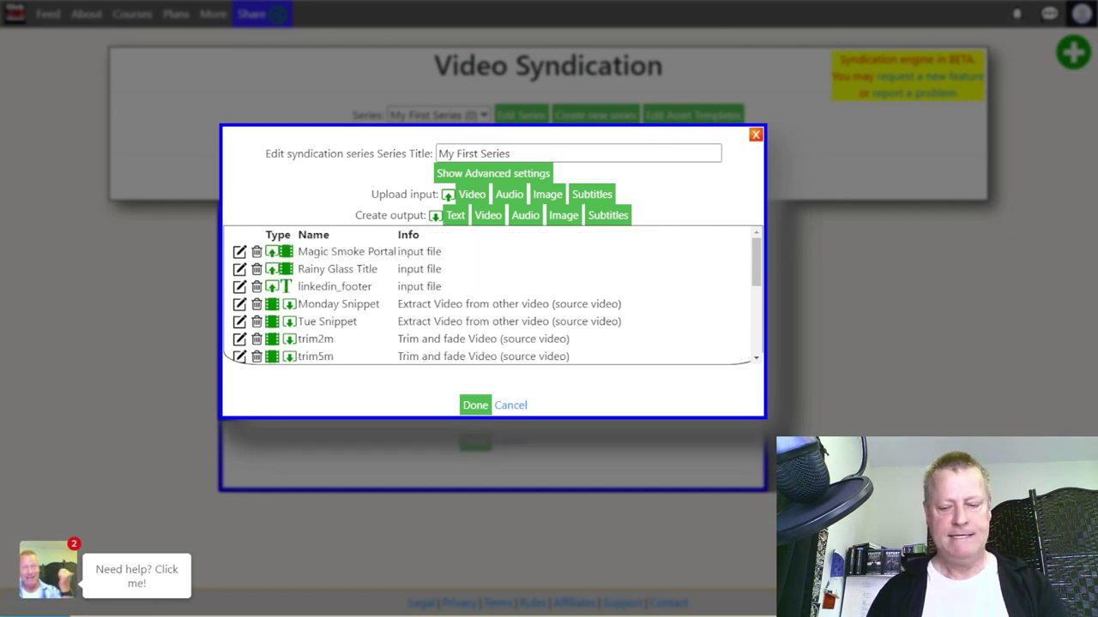
{"action": "key", "text": "ctrl+l"}
{"action": "key", "text": "BackSpace"}
{"action": "key", "text": "BackSpace"}
{"action": "key", "text": "BackSpace"}
{"action": "key", "text": "BackSpace"}
{"action": "key", "text": "BackSpace"}
{"action": "key", "text": "BackSpace"}
{"action": "key", "text": "BackSpace"}
{"action": "key", "text": "BackSpace"}
{"action": "key", "text": "BackSpace"}
{"action": "key", "text": "BackSpace"}
{"action": "key", "text": "BackSpace"}
{"action": "key", "text": "BackSpace"}
{"action": "key", "text": "BackSpace"}
{"action": "key", "text": "BackSpace"}
{"action": "key", "text": "BackSpace"}
{"action": "key", "text": "BackSpace"}
{"action": "key", "text": "BackSpace"}
{"action": "key", "text": "BackSpace"}
{"action": "key", "text": "BackSpace"}
{"action": "key", "text": "BackSpace"}
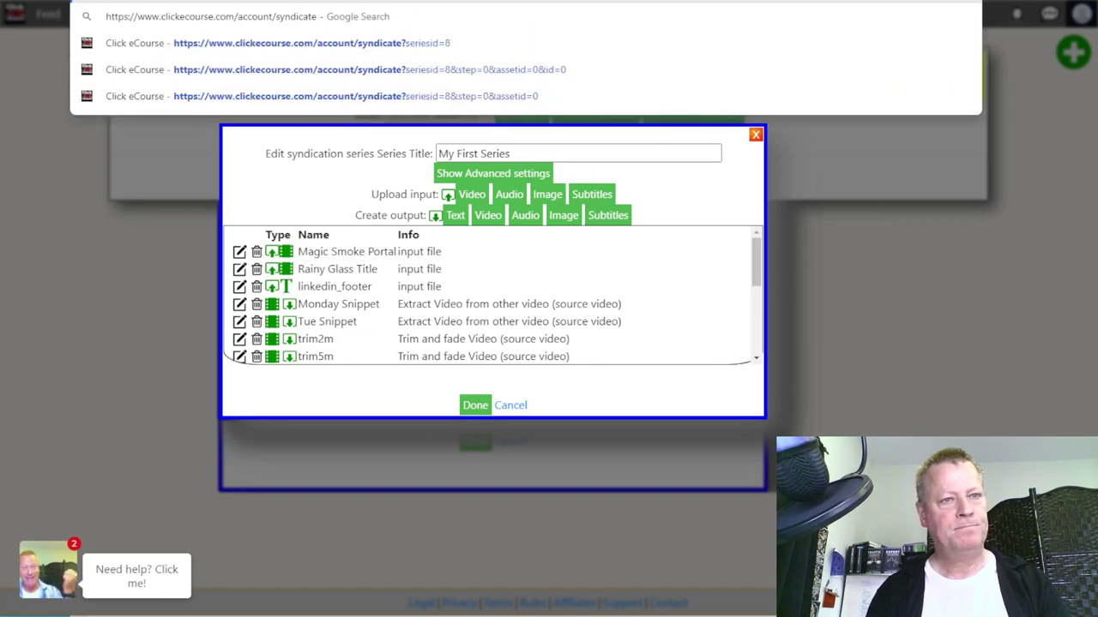
{"action": "key", "text": "Return"}
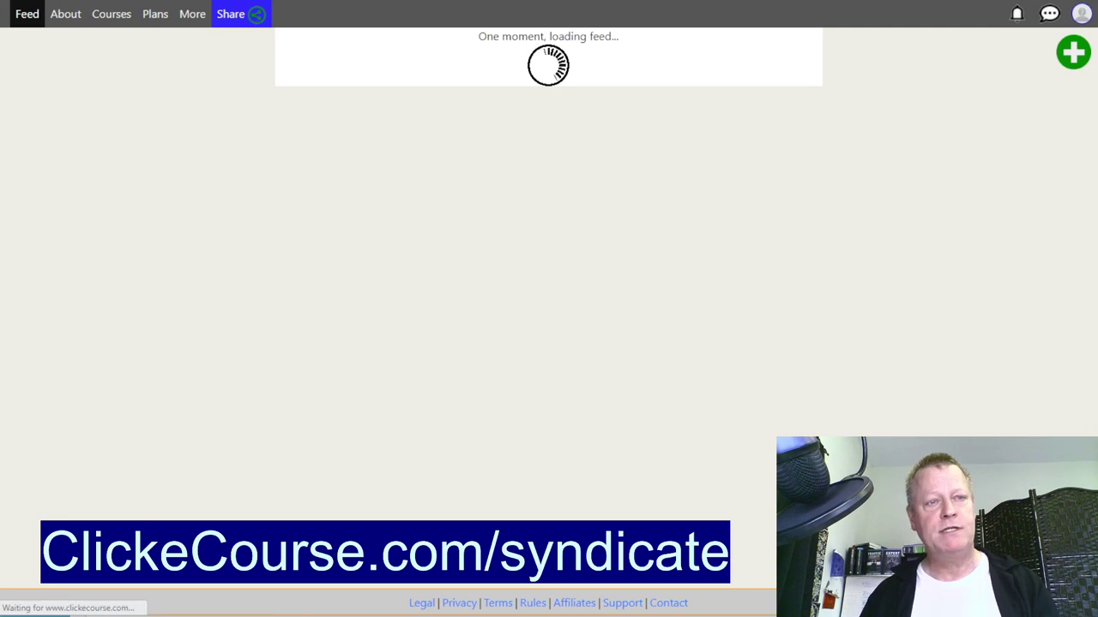
- Log out of the current account and open the site's /syndicate page
{"action": "left_click", "coordinate": [1072, 14]}
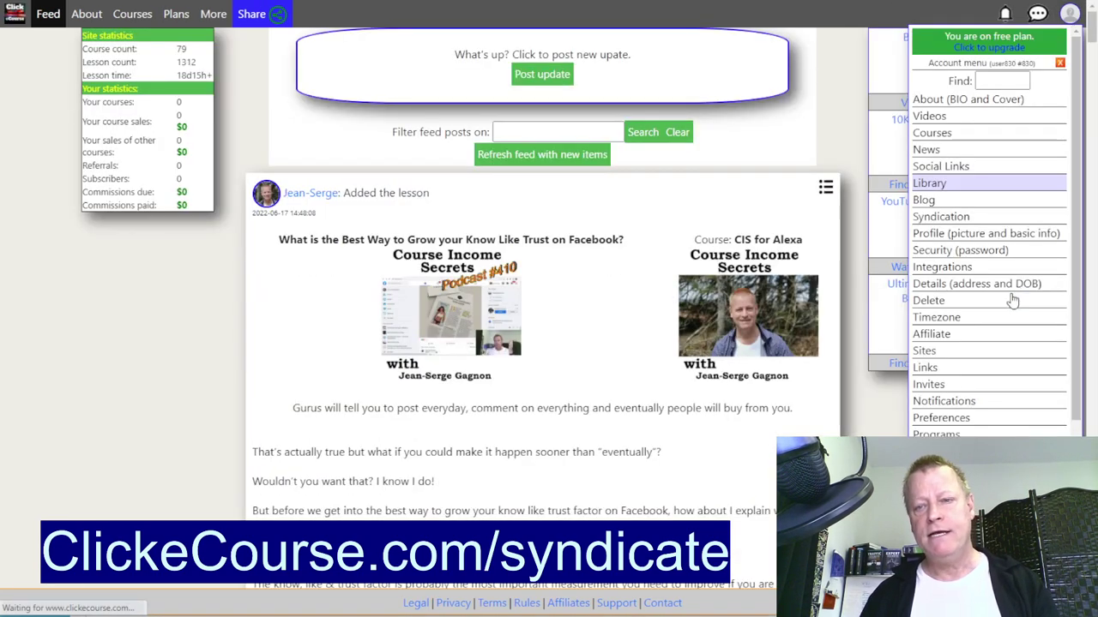
{"action": "scroll", "coordinate": [994, 231], "scroll_direction": "down", "scroll_amount": 3}
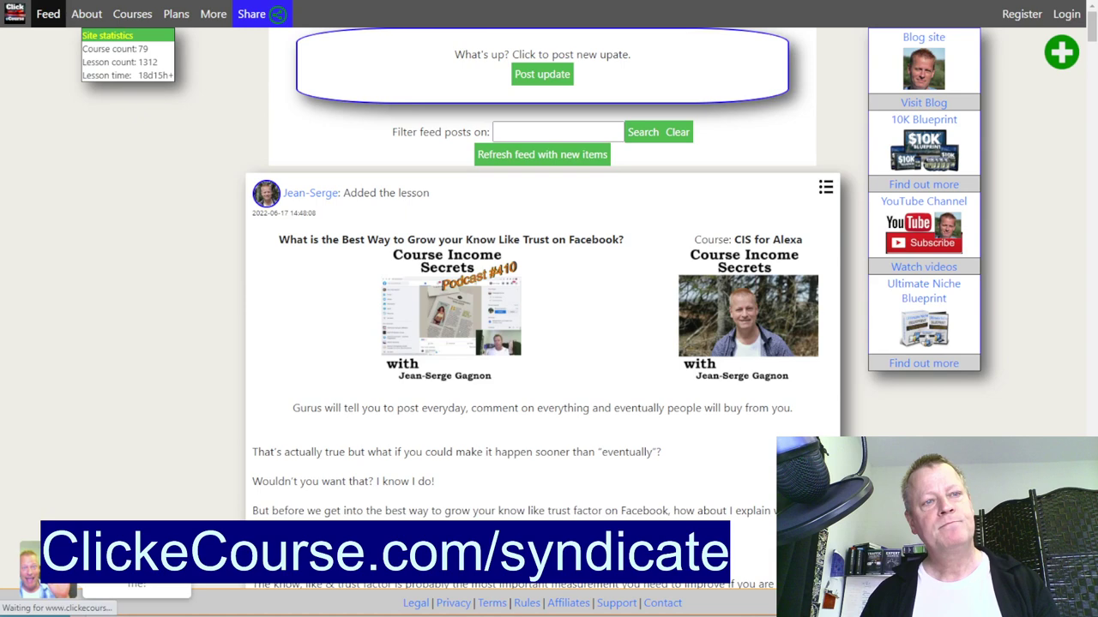
{"action": "key", "text": "ctrl+l"}
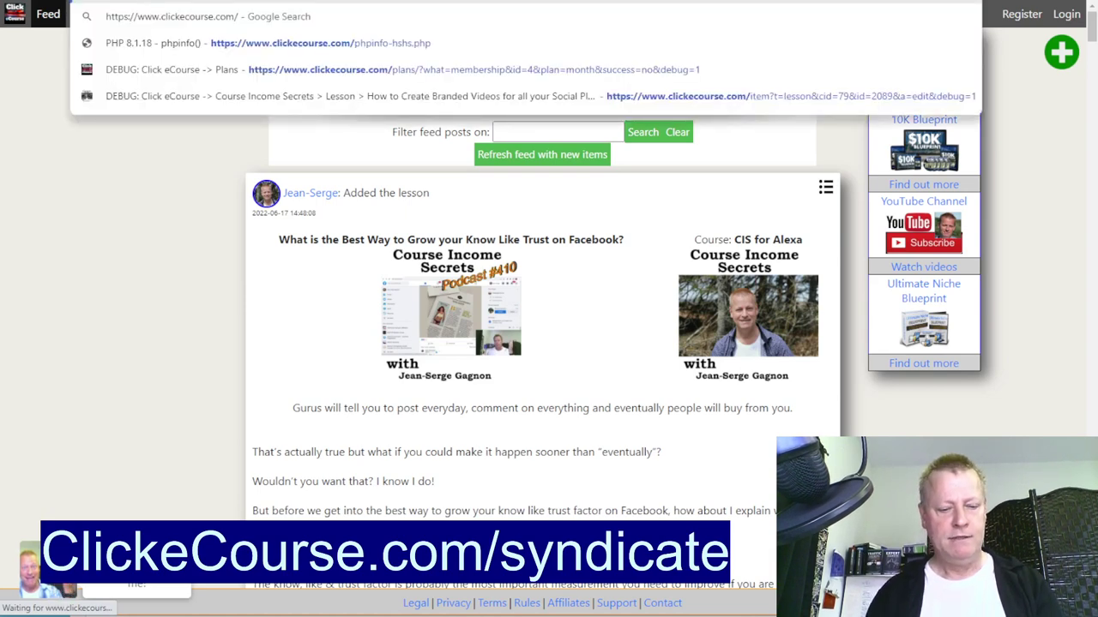
{"action": "type", "text": "syndicate"}
{"action": "key", "text": "Return"}
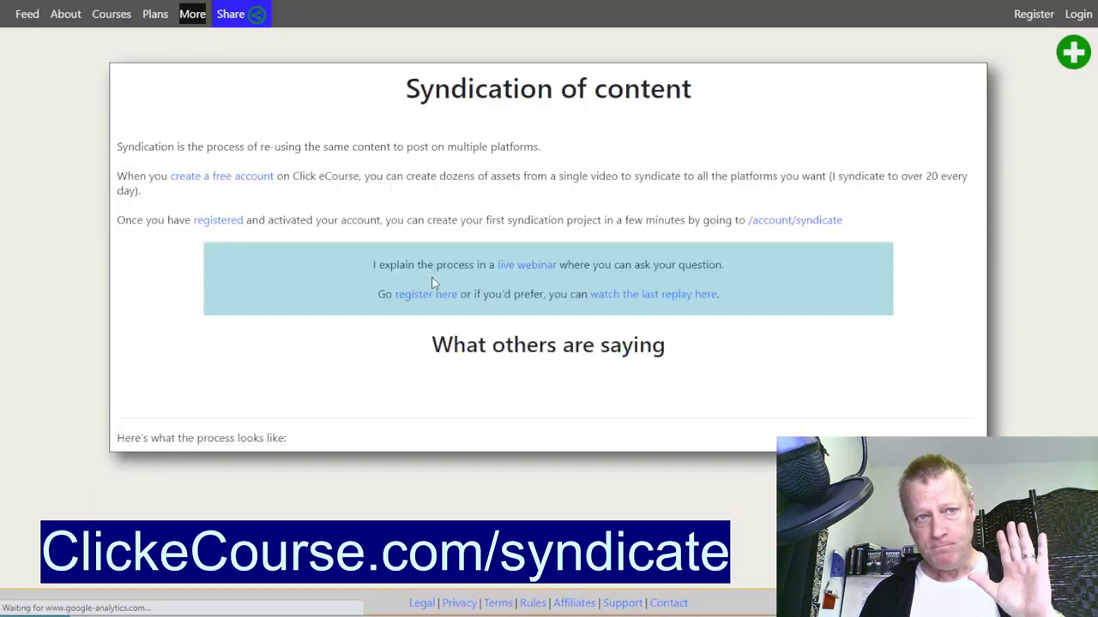
- Review the Syndication of content page and open the free-account registration form that uses an email and password
{"action": "scroll", "coordinate": [412, 210], "scroll_direction": "down", "scroll_amount": 15}
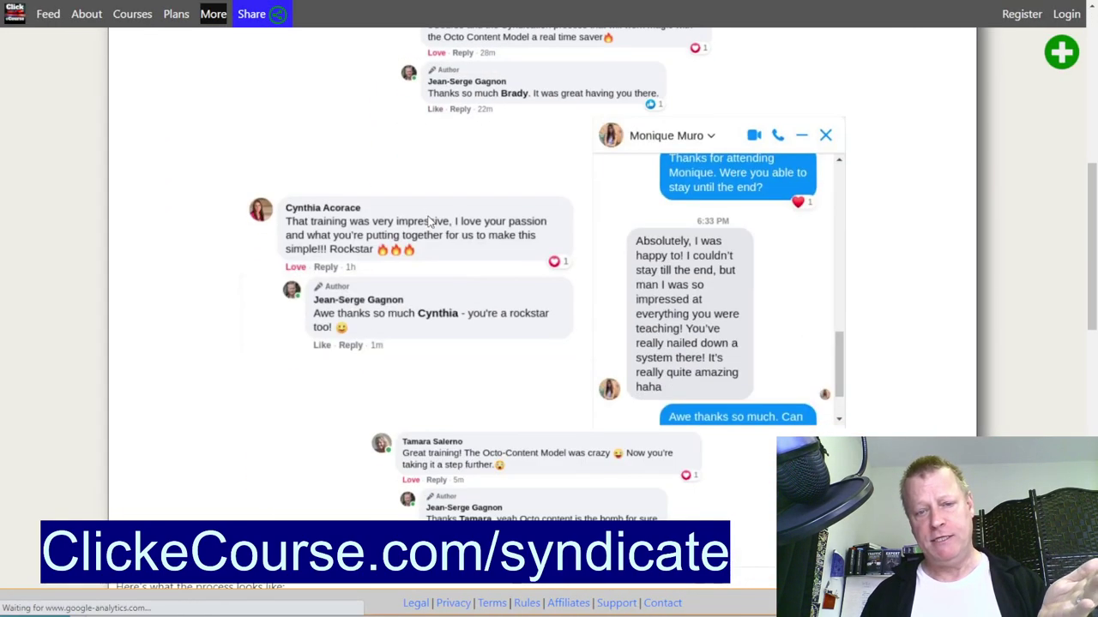
{"action": "scroll", "coordinate": [432, 229], "scroll_direction": "down", "scroll_amount": 5}
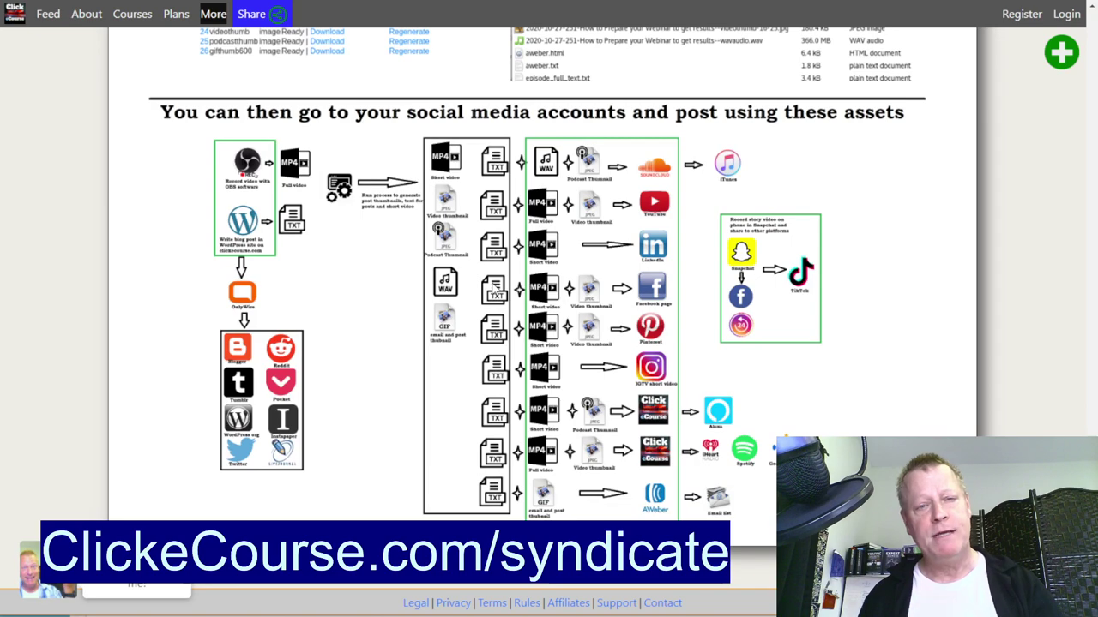
{"action": "scroll", "coordinate": [494, 291], "scroll_direction": "up", "scroll_amount": 10}
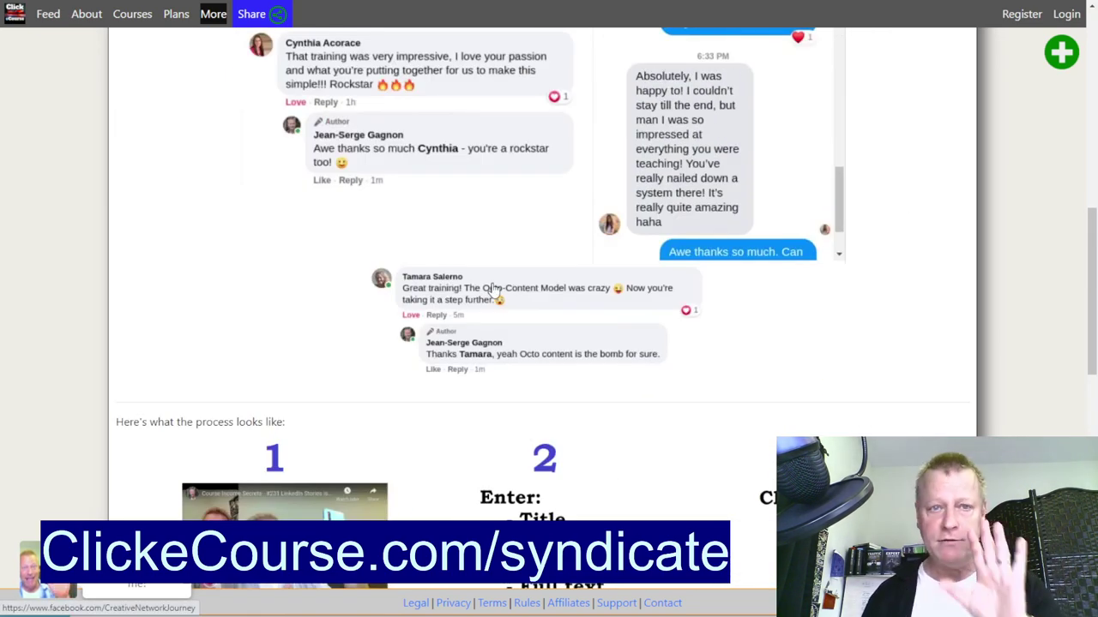
{"action": "scroll", "coordinate": [494, 291], "scroll_direction": "up", "scroll_amount": 5}
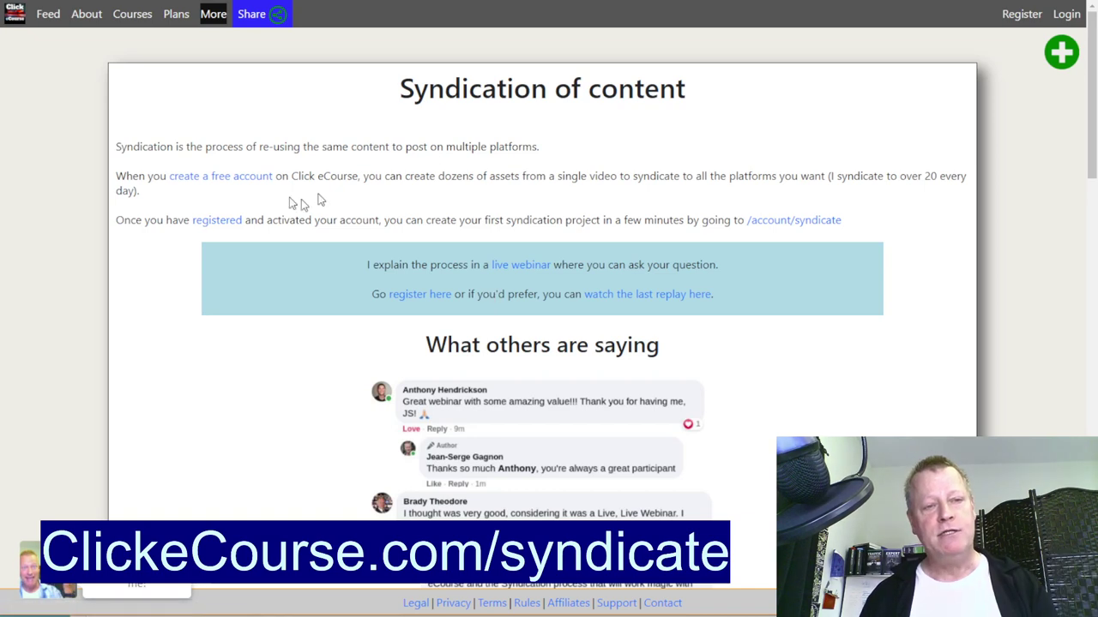
{"action": "left_click", "coordinate": [219, 185]}
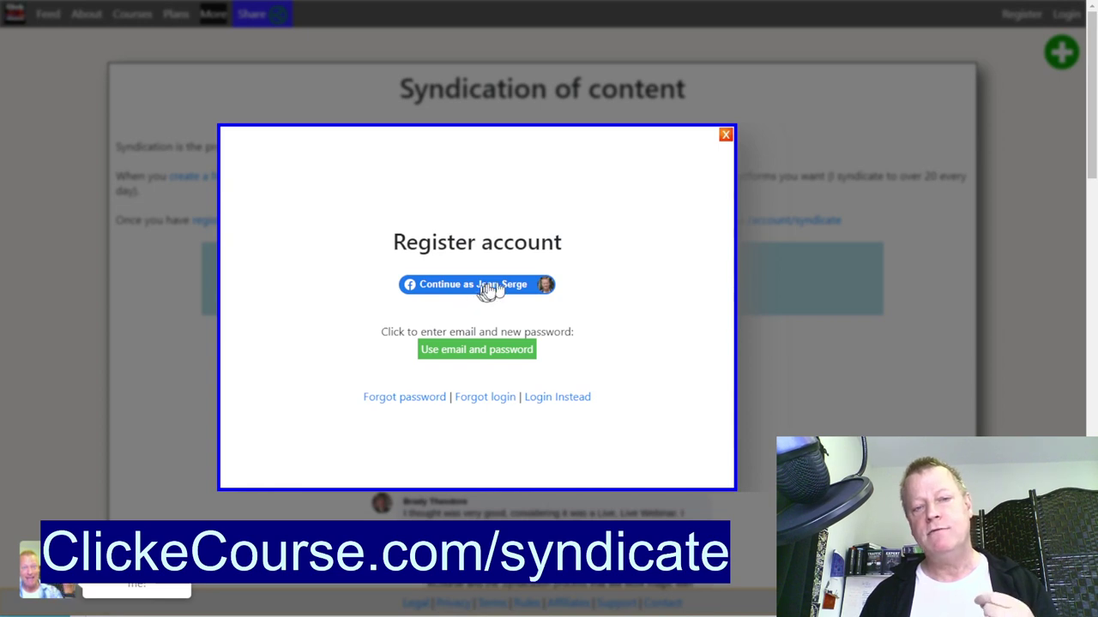
{"action": "left_click", "coordinate": [494, 352]}
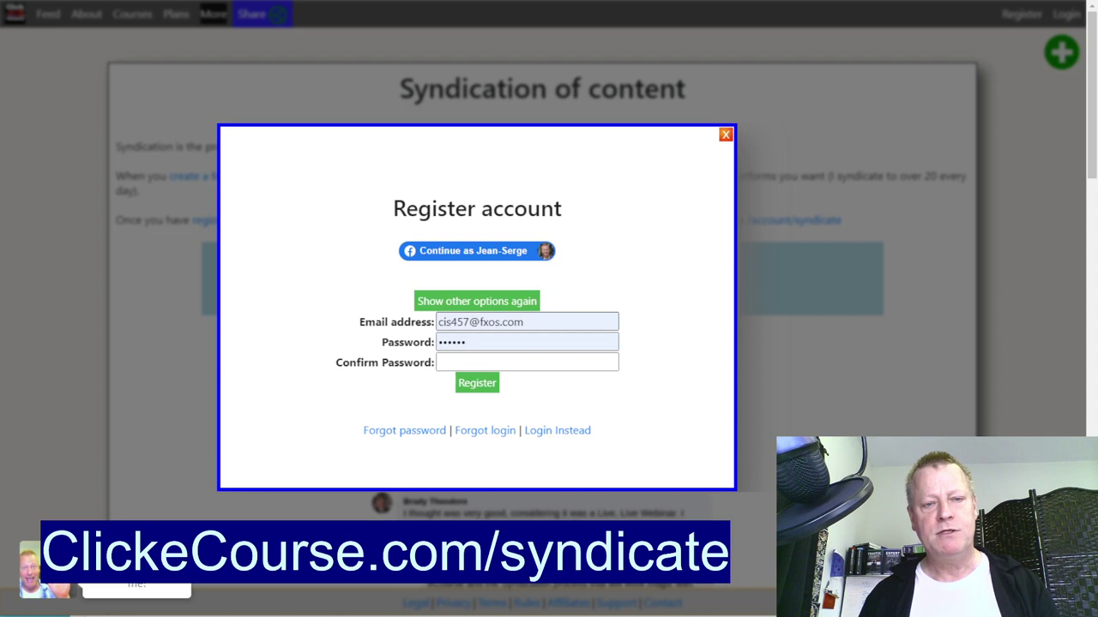
- Change the registration form's email address to the new account's email
{"action": "left_click", "coordinate": [472, 323]}
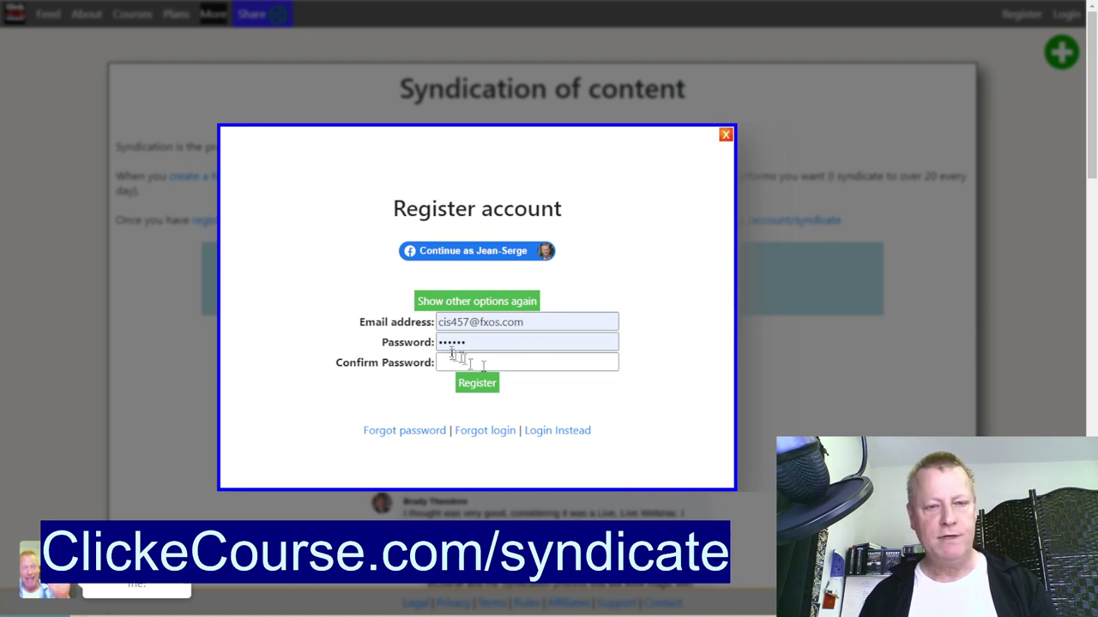
{"action": "left_click", "coordinate": [468, 322]}
{"action": "key", "text": "BackSpace"}
{"action": "key", "text": "BackSpace"}
{"action": "type", "text": "98"}
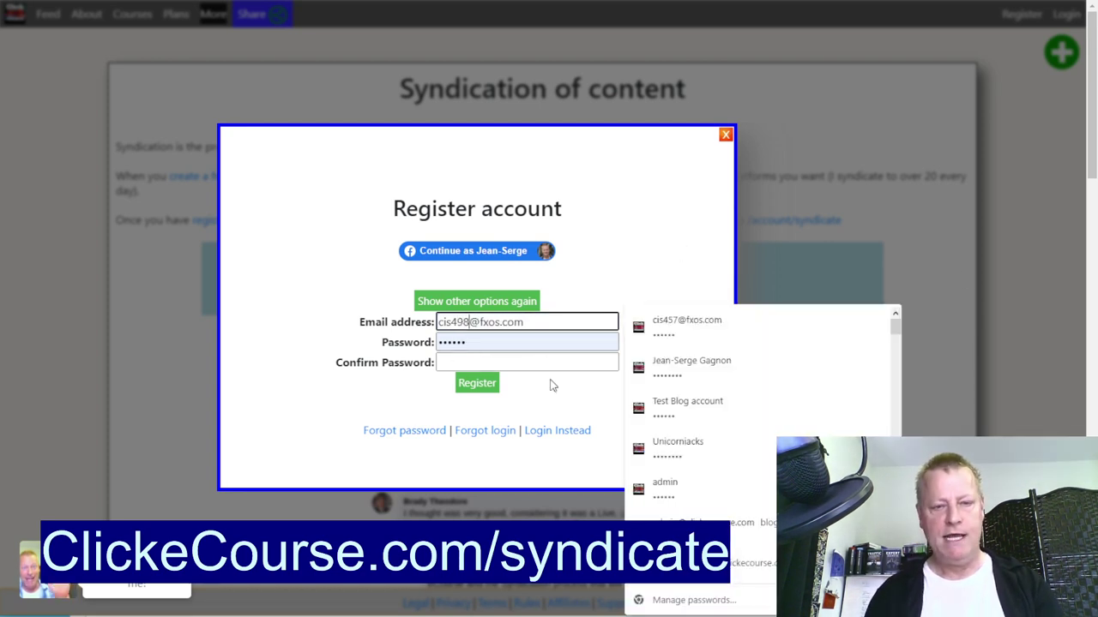
- Enter the new account's password in both the password and confirmation fields
{"action": "left_click", "coordinate": [487, 343]}
{"action": "left_click", "coordinate": [488, 356]}
{"action": "type", "text": "*******"}
{"action": "key", "text": "shift+Tab"}
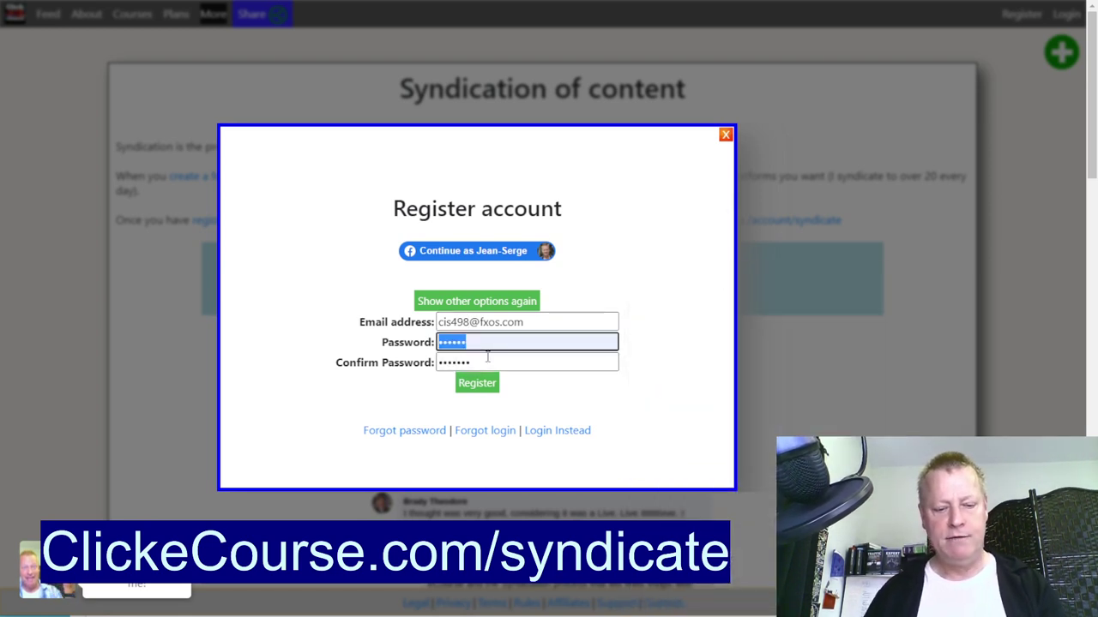
{"action": "key", "text": "BackSpace"}
{"action": "type", "text": "******"}
{"action": "key", "text": "Tab"}
{"action": "type", "text": "******"}
- Submit the account registration and save the login in the browser's password manager
{"action": "left_click", "coordinate": [478, 384]}
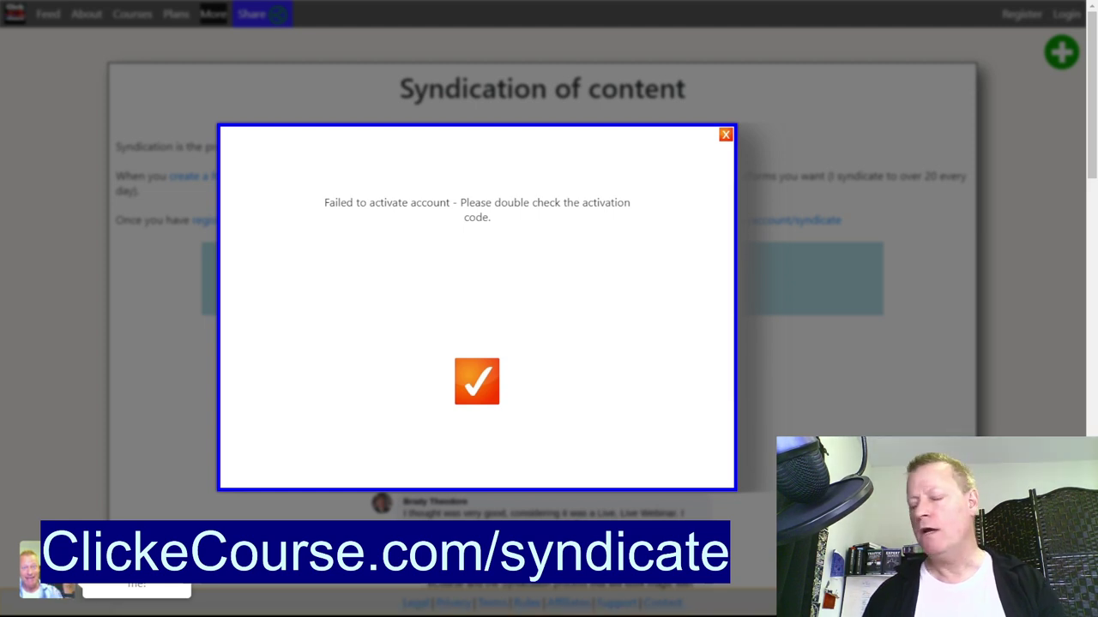
{"action": "left_click", "coordinate": [468, 379]}
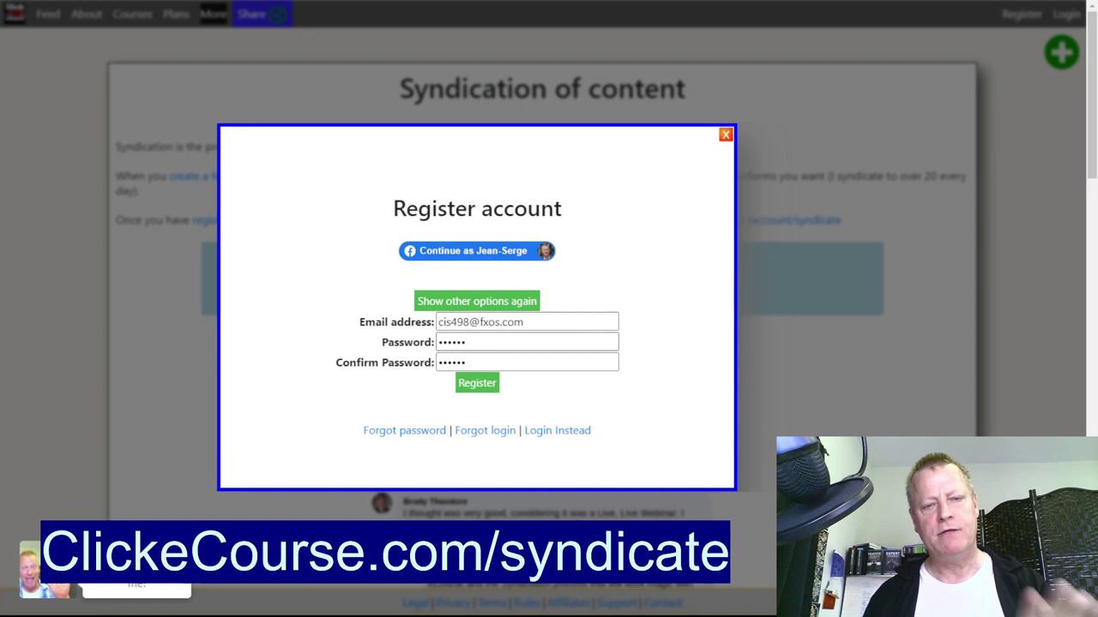
{"action": "left_click", "coordinate": [481, 384]}
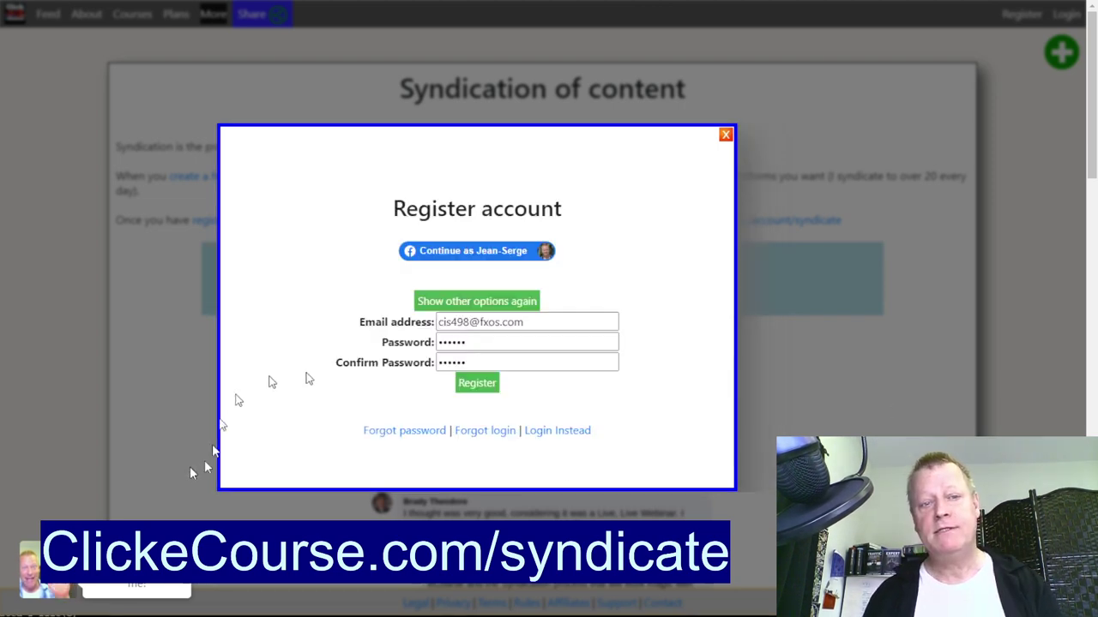
{"action": "left_click", "coordinate": [478, 385]}
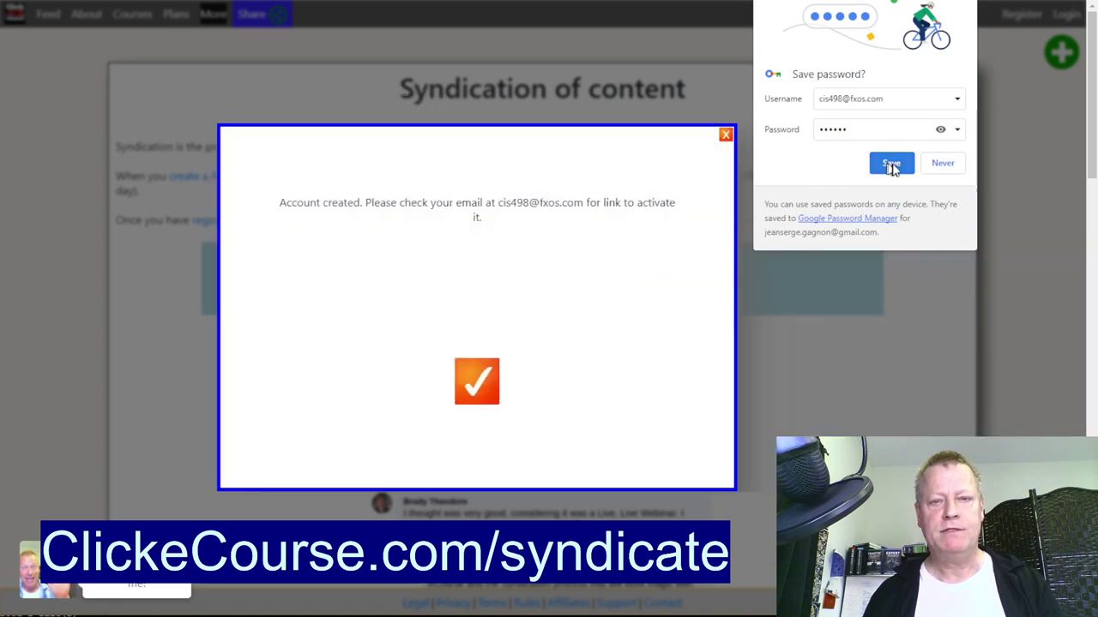
{"action": "left_click", "coordinate": [885, 168]}
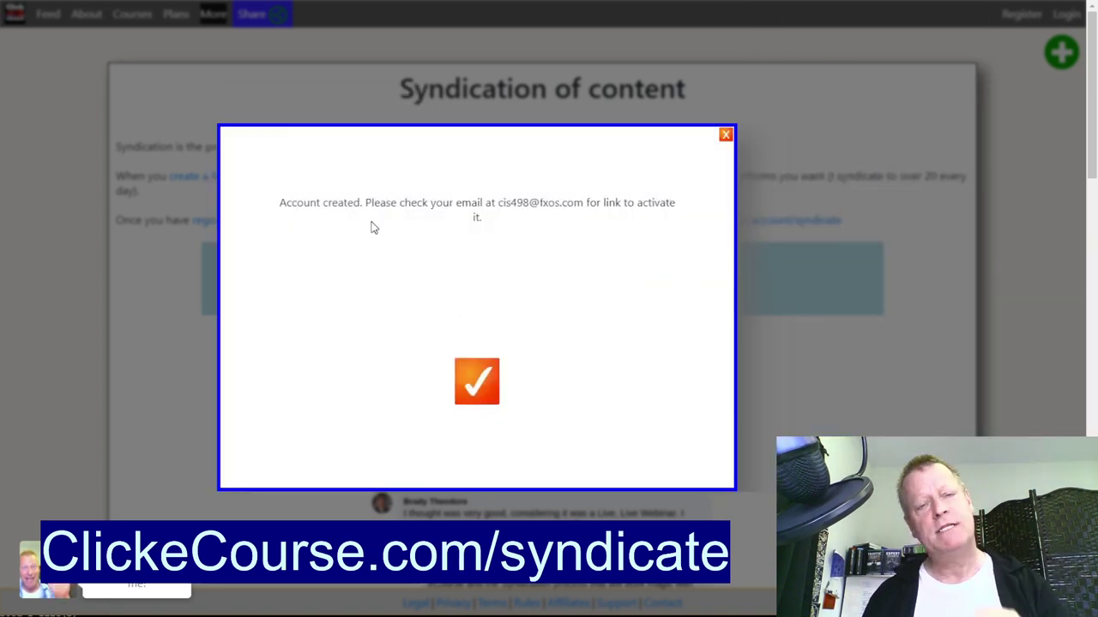
- Switch to Gmail and activate the new account through the link in the Click eCourse activation email
{"action": "left_click_drag", "start_coordinate": [354, 200], "coordinate": [608, 216]}
{"action": "left_click", "coordinate": [570, 224]}
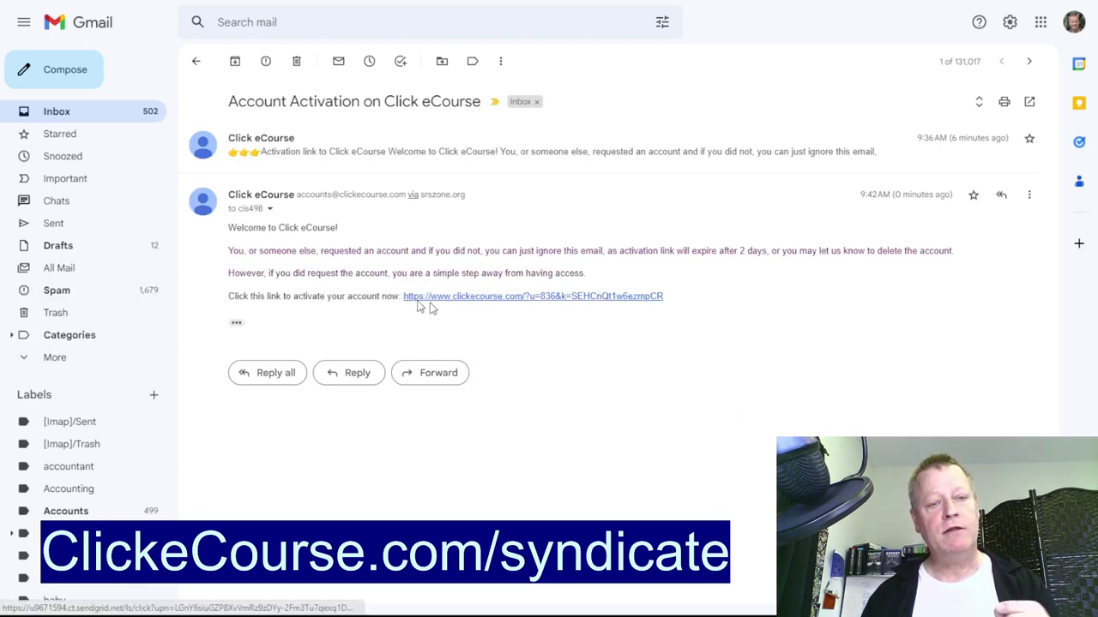
{"action": "left_click", "coordinate": [236, 322]}
{"action": "scroll", "coordinate": [532, 398], "scroll_direction": "down", "scroll_amount": 2}
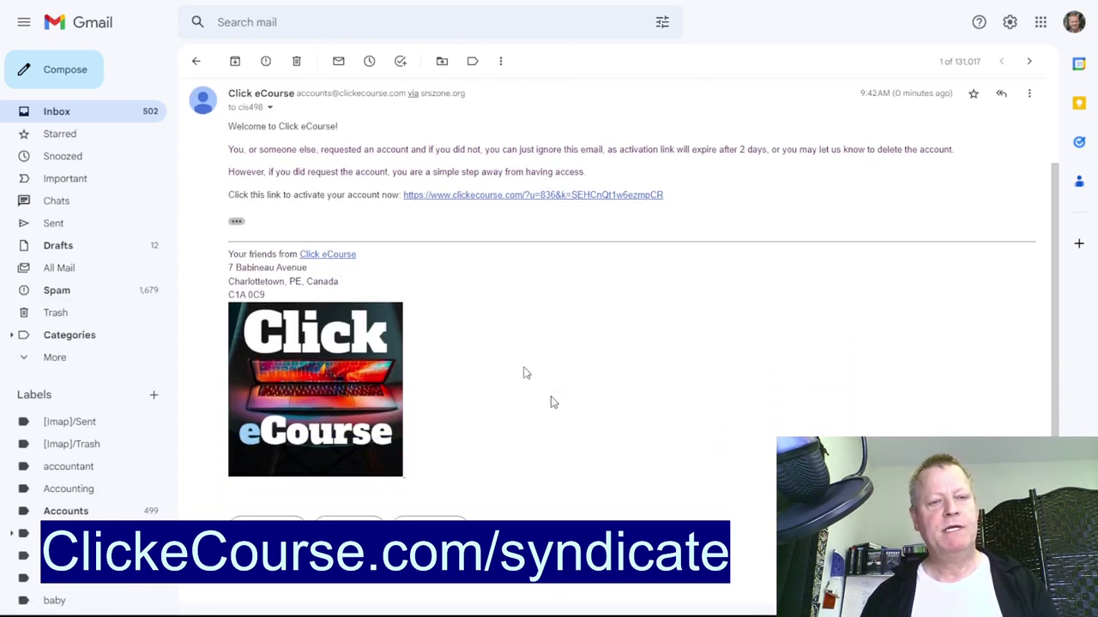
{"action": "scroll", "coordinate": [424, 211], "scroll_direction": "up", "scroll_amount": 2}
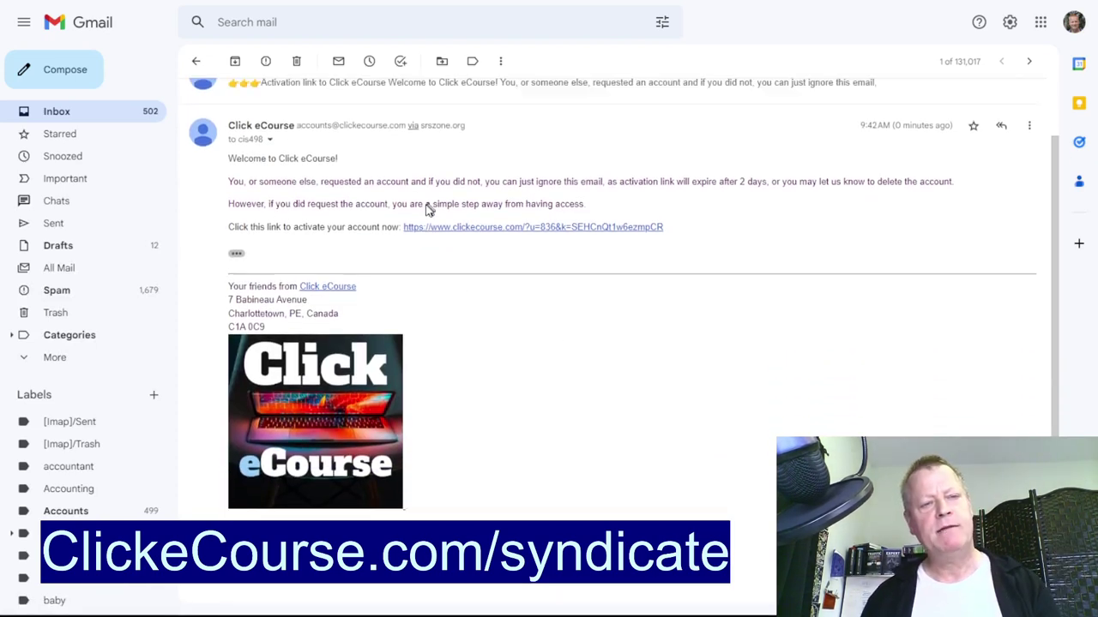
{"action": "scroll", "coordinate": [380, 270], "scroll_direction": "down", "scroll_amount": 2}
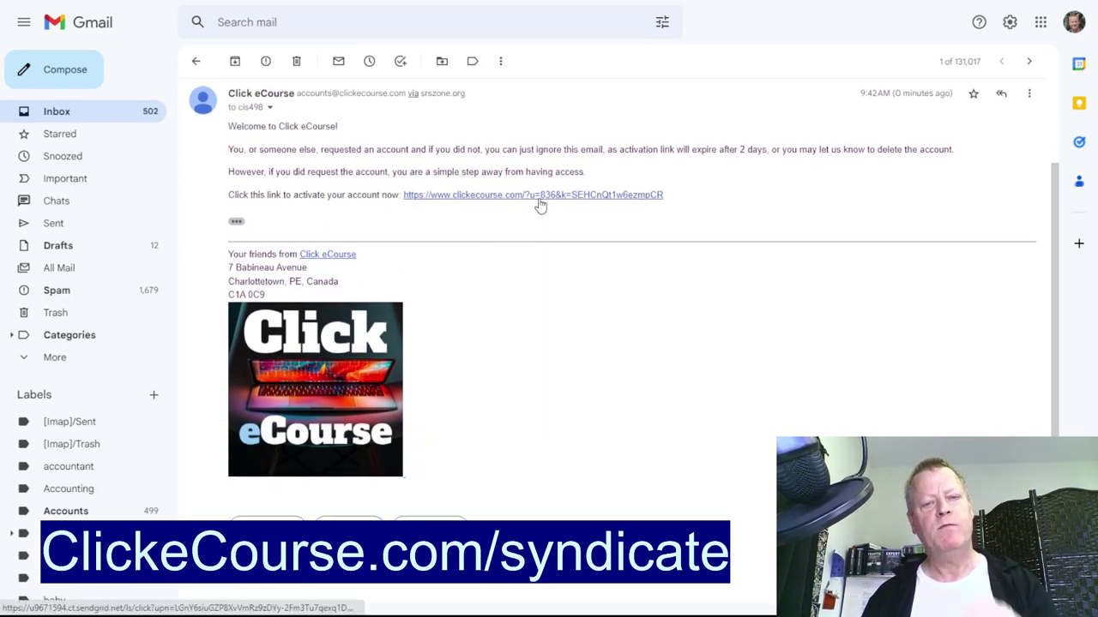
{"action": "left_click", "coordinate": [539, 199]}
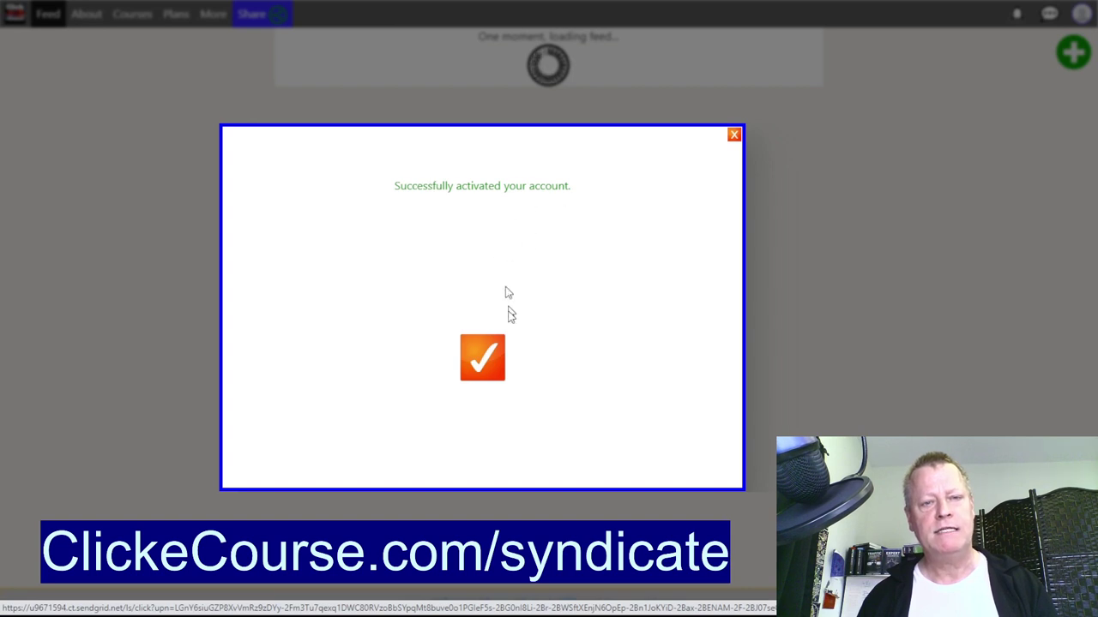
{"action": "left_click", "coordinate": [484, 358]}
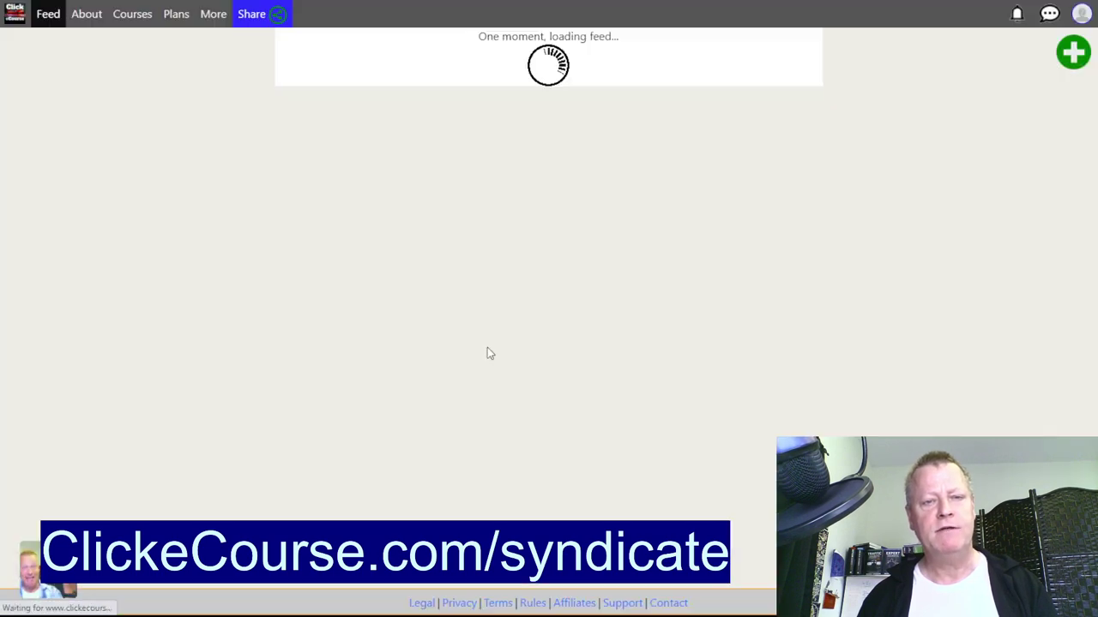
- Find "synd" in the account menu and open the Syndication page
{"action": "left_click", "coordinate": [1083, 11]}
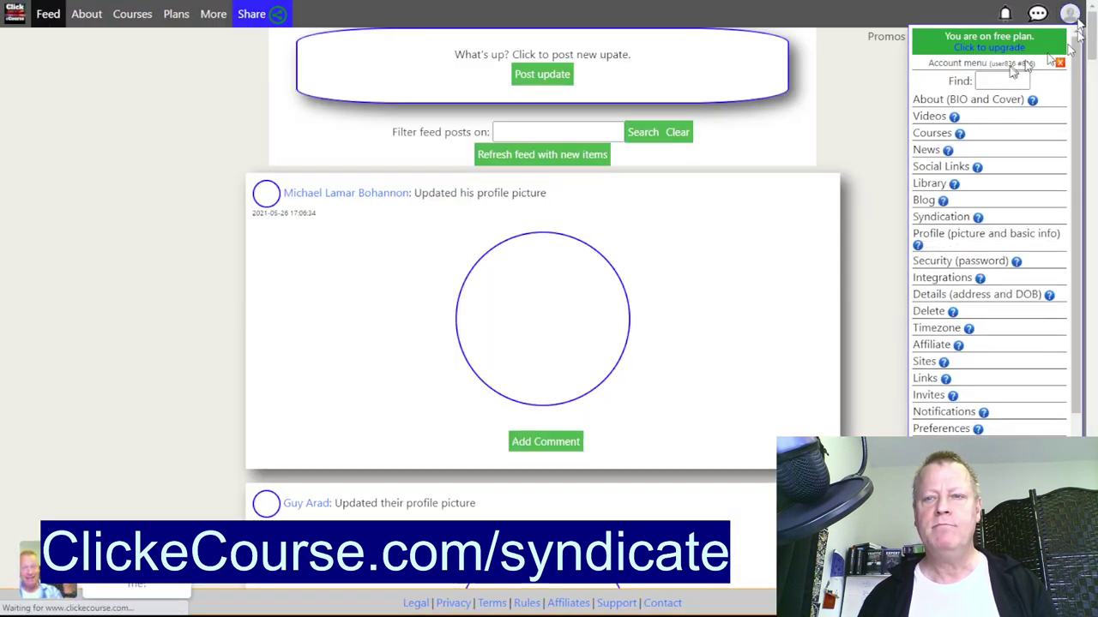
{"action": "scroll", "coordinate": [941, 286], "scroll_direction": "down", "scroll_amount": 3}
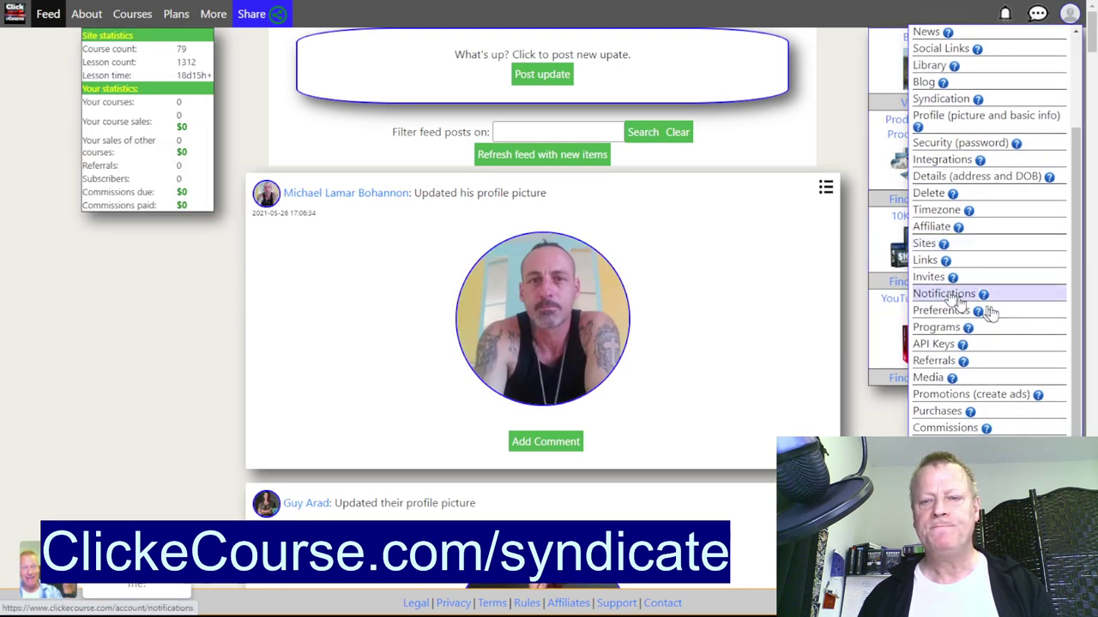
{"action": "scroll", "coordinate": [940, 374], "scroll_direction": "down", "scroll_amount": 2}
{"action": "left_click", "coordinate": [961, 360]}
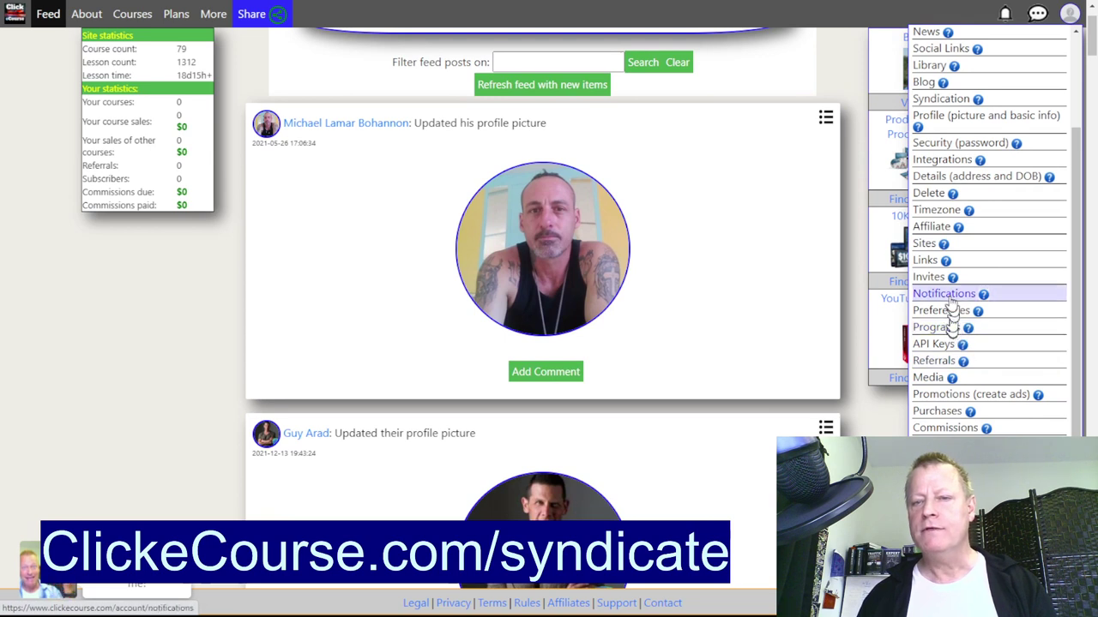
{"action": "scroll", "coordinate": [943, 116], "scroll_direction": "up", "scroll_amount": 3}
{"action": "left_click", "coordinate": [999, 80]}
{"action": "type", "text": "synd"}
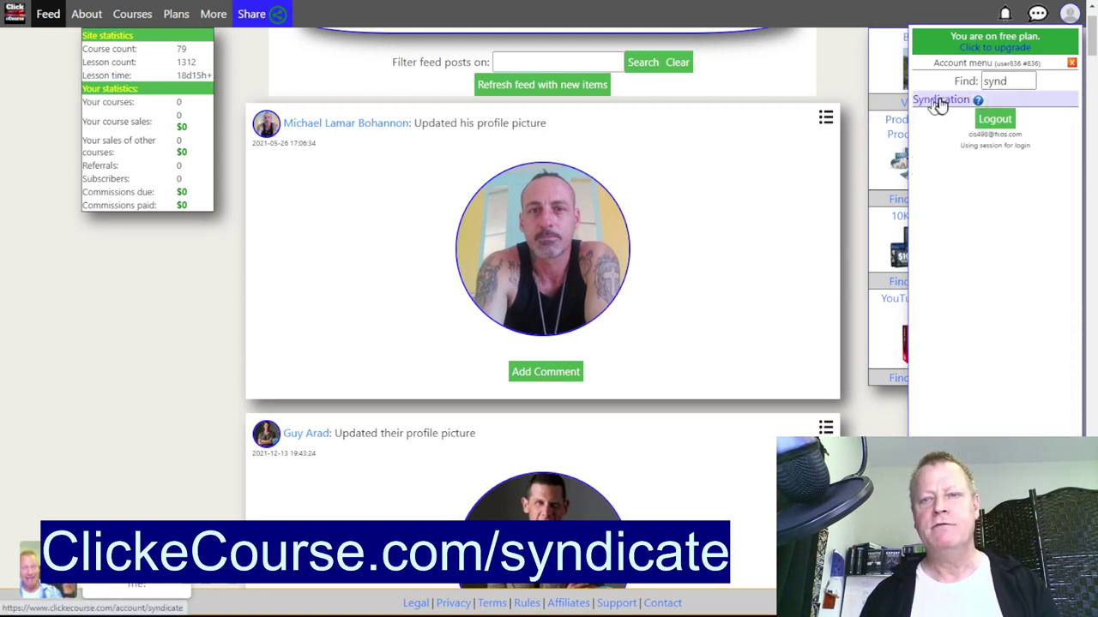
{"action": "left_click", "coordinate": [940, 101]}
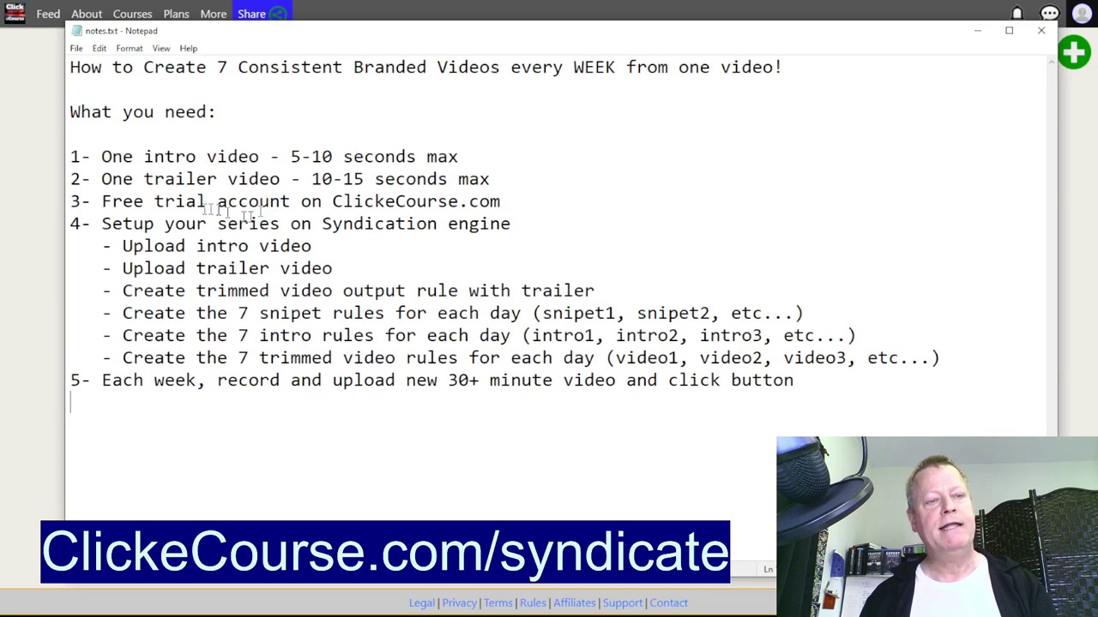
- Highlight the intro video requirement in the Notepad notes, and browse the video templates in Viddyoze
{"action": "left_click_drag", "start_coordinate": [103, 157], "coordinate": [447, 163]}
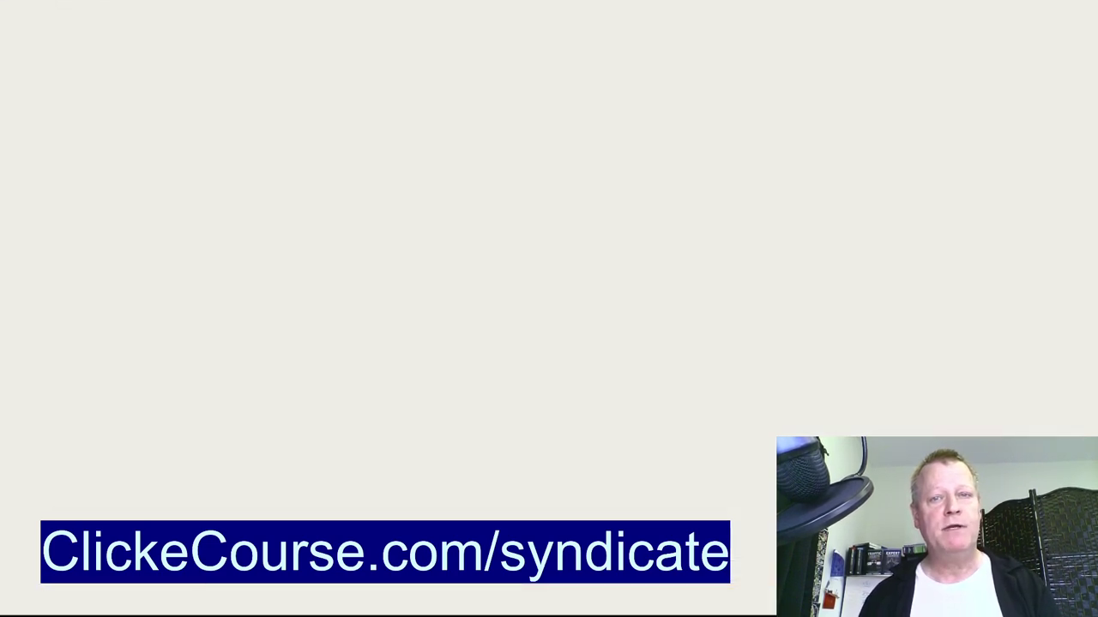
{"action": "scroll", "coordinate": [441, 176], "scroll_direction": "up", "scroll_amount": 2}
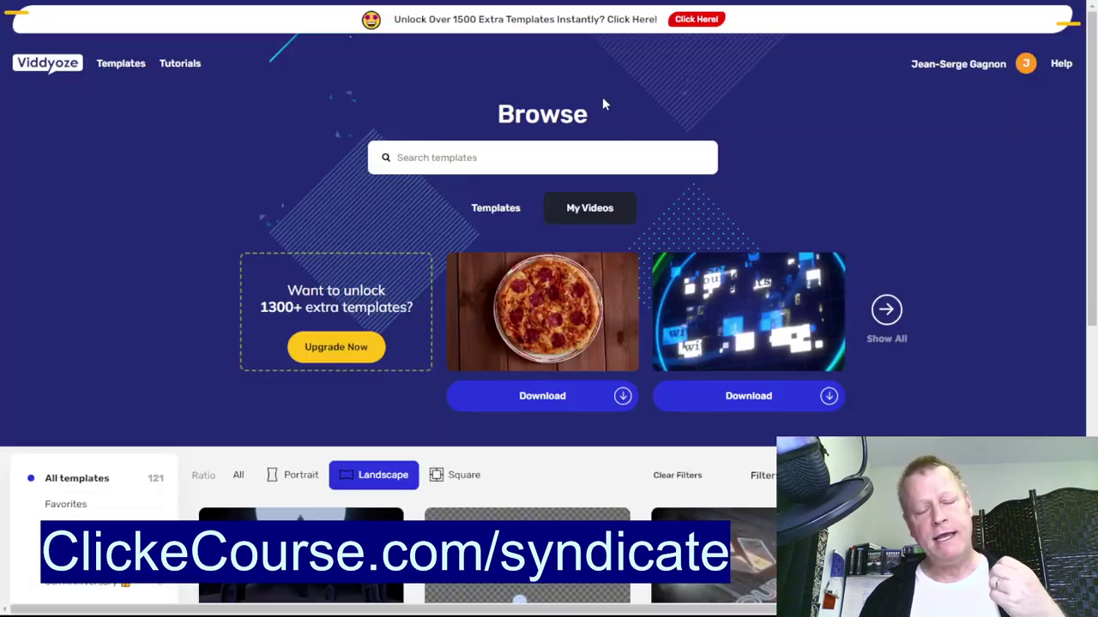
{"action": "scroll", "coordinate": [604, 188], "scroll_direction": "down", "scroll_amount": 6}
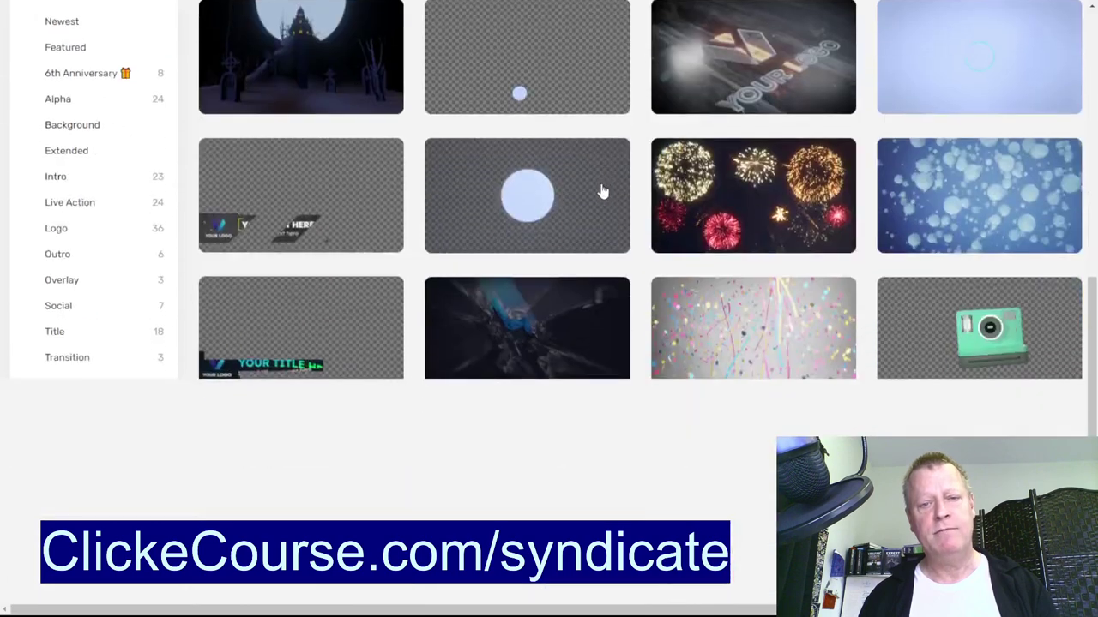
- Customise the Halloween Haunted House template and set its greeting message to "Course Income Secrets"
{"action": "scroll", "coordinate": [710, 210], "scroll_direction": "up", "scroll_amount": 3}
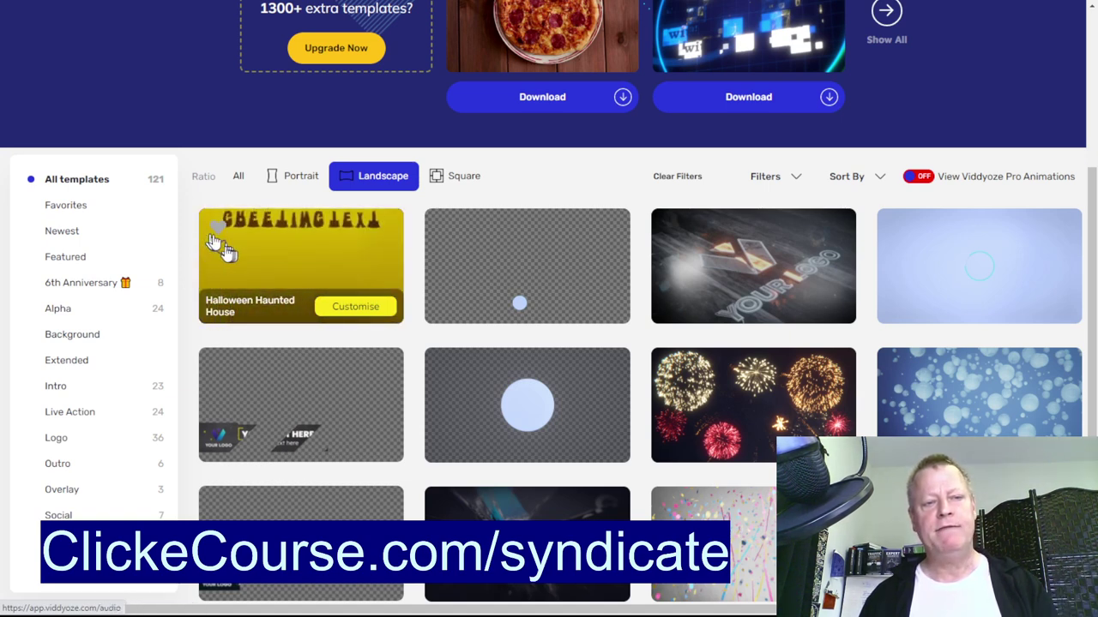
{"action": "left_click", "coordinate": [355, 307]}
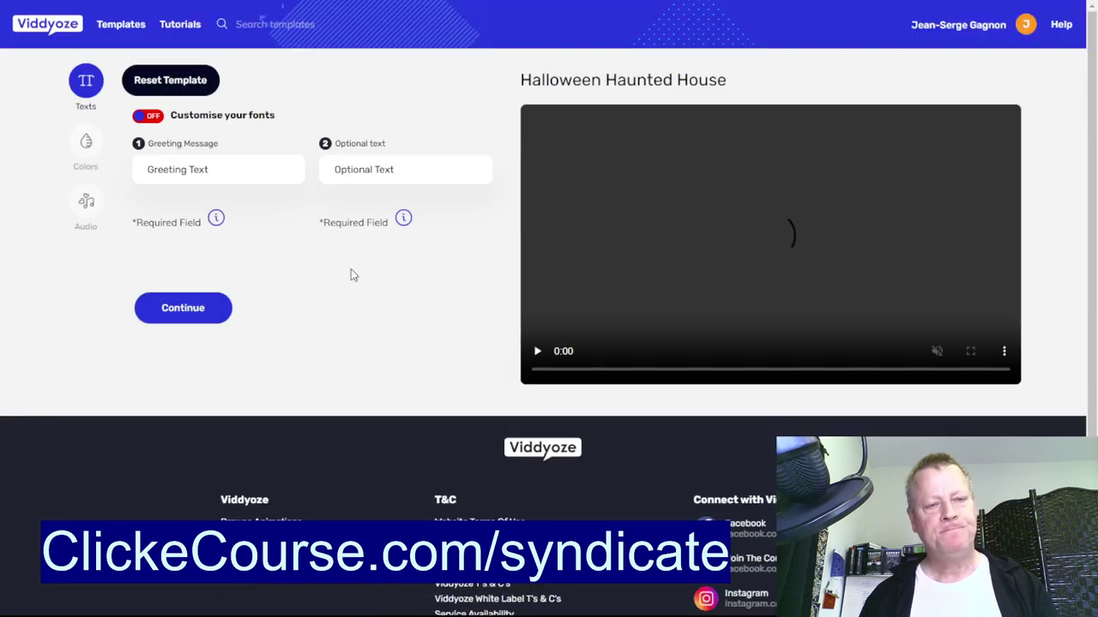
{"action": "left_click", "coordinate": [226, 171]}
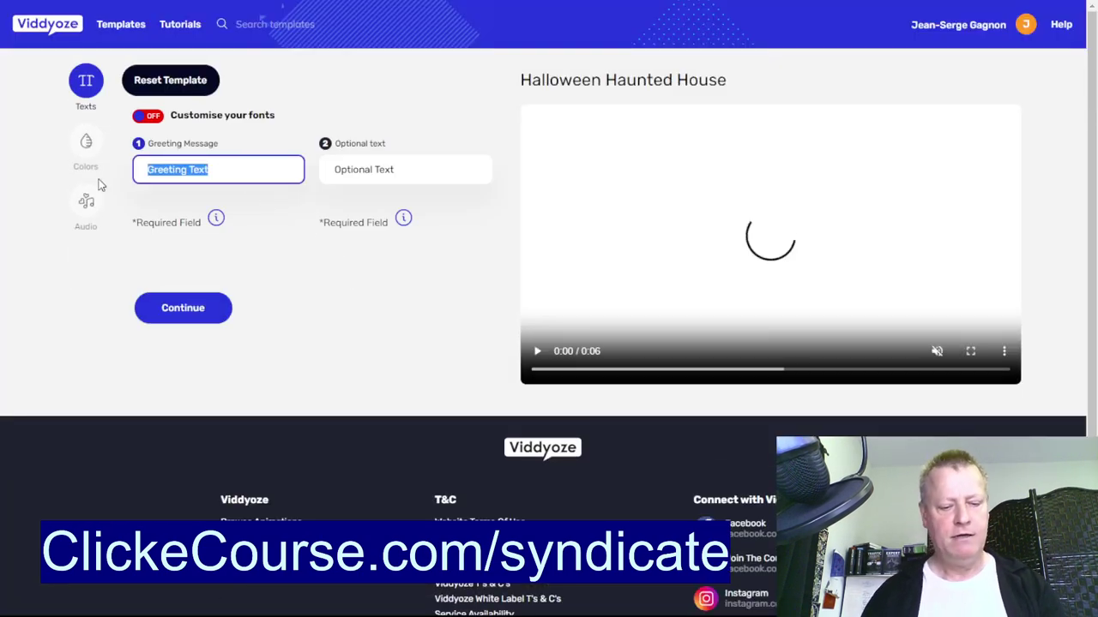
{"action": "type", "text": "Cour"}
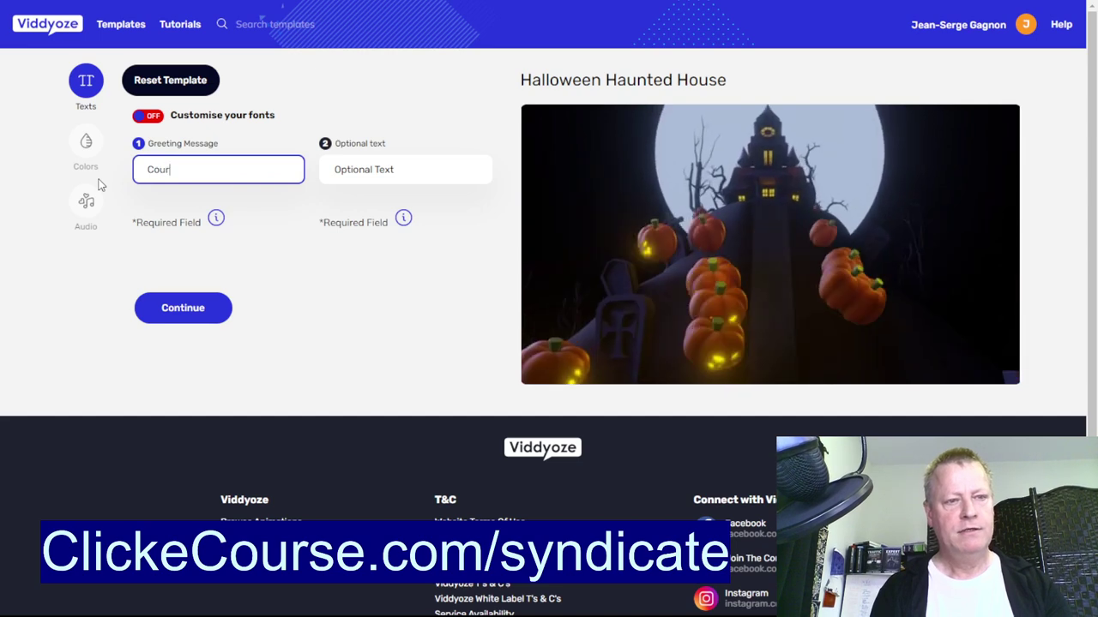
{"action": "type", "text": "se I"}
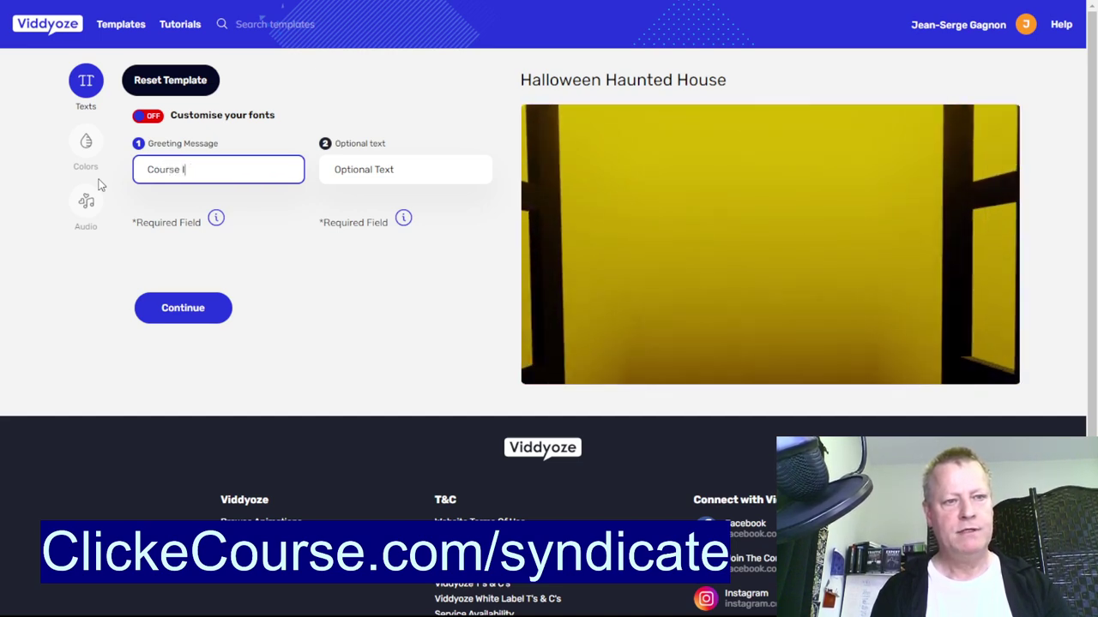
{"action": "type", "text": "ncome Sedicat"}
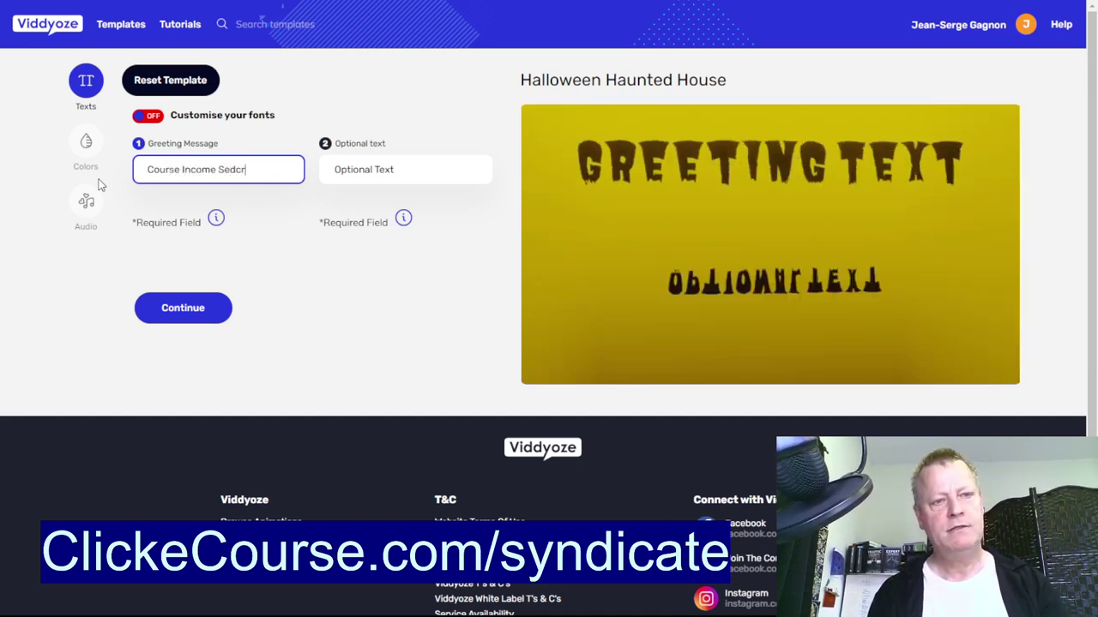
{"action": "key", "text": "BackSpace"}
{"action": "key", "text": "BackSpace"}
{"action": "key", "text": "BackSpace"}
{"action": "key", "text": "BackSpace"}
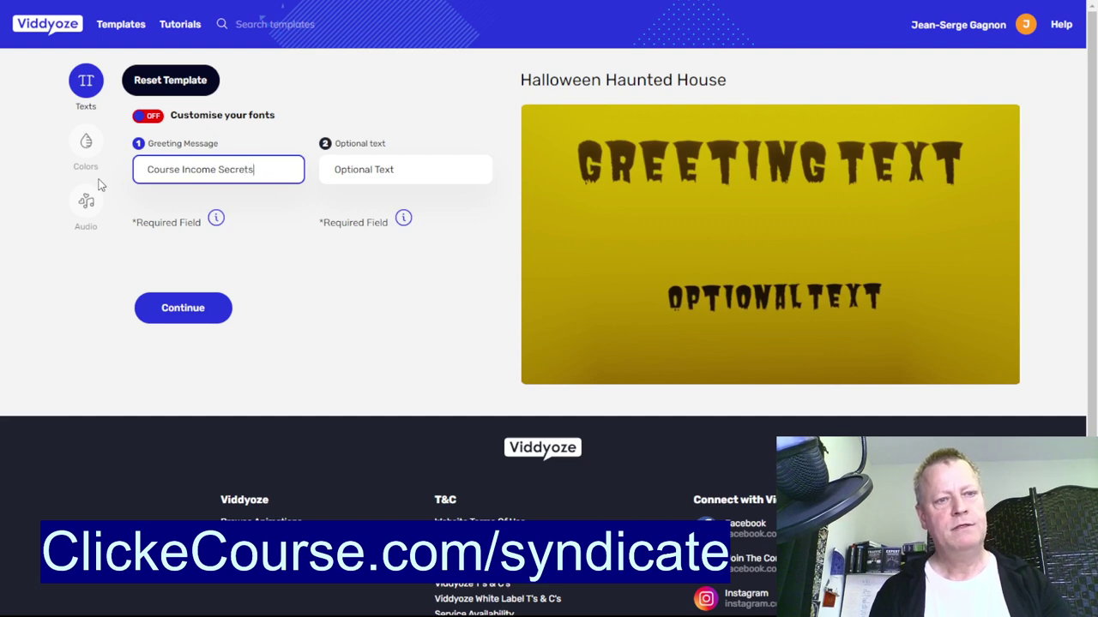
- Set the template's optional text to "Learn about eLearning Boom"
{"action": "key", "text": "Tab"}
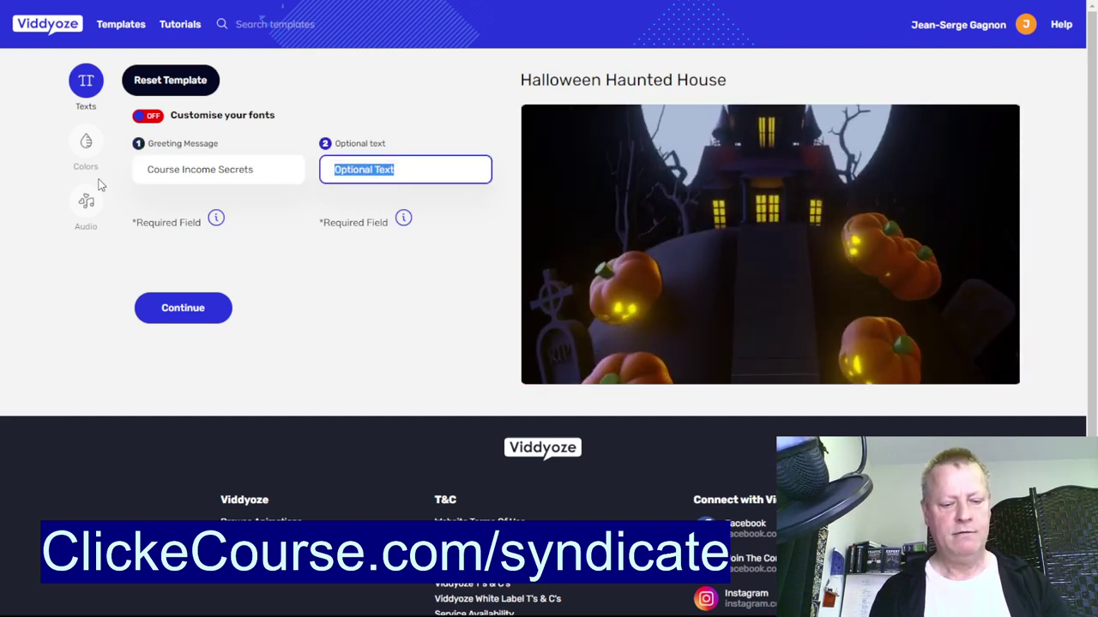
{"action": "type", "text": "Learn about e"}
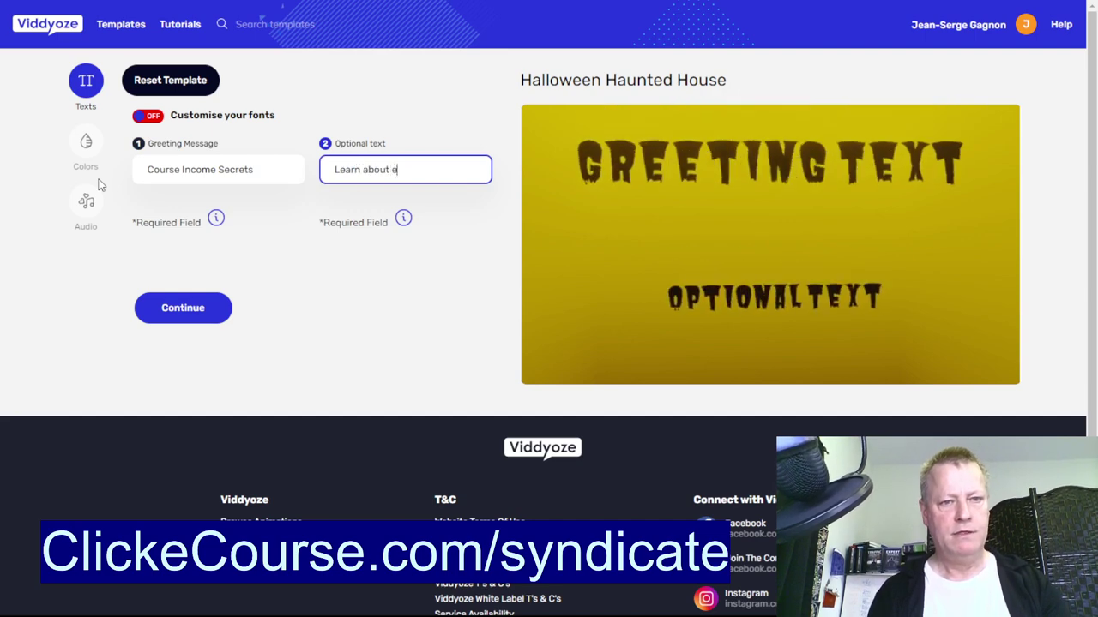
{"action": "type", "text": "Learning"}
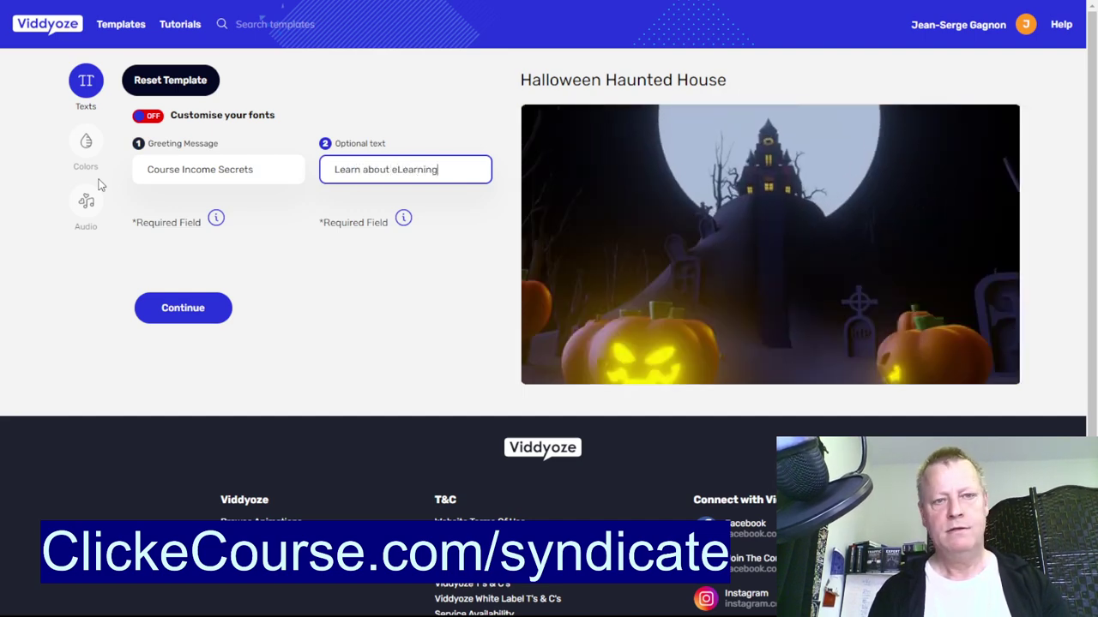
{"action": "type", "text": " Boom"}
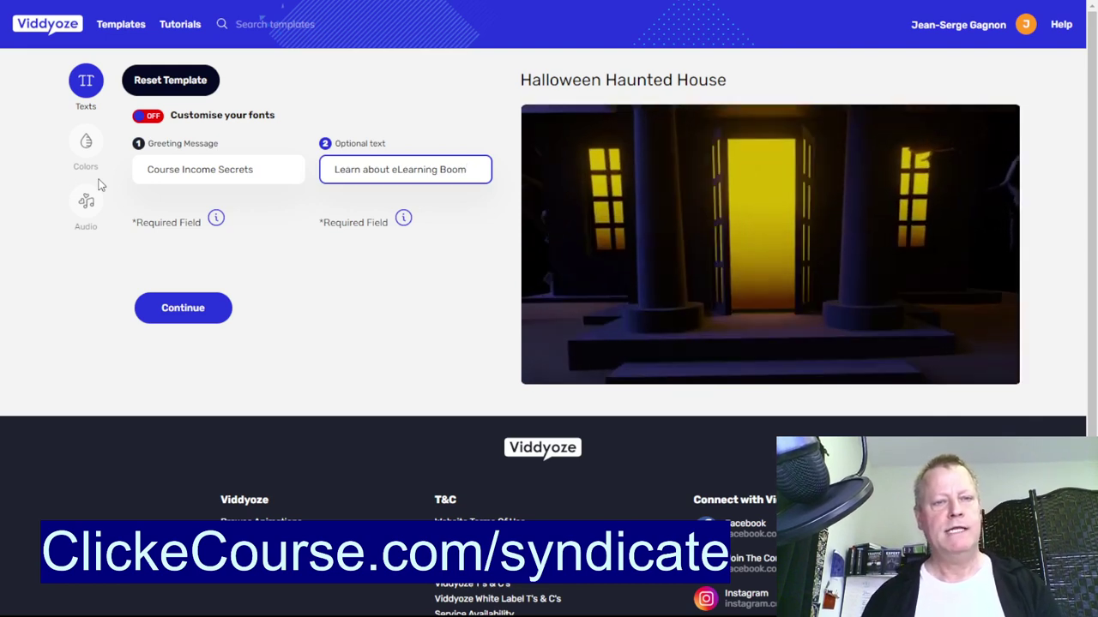
- Preview and create the Halloween Haunted House video with its default primary color and default audio track
{"action": "left_click", "coordinate": [206, 310]}
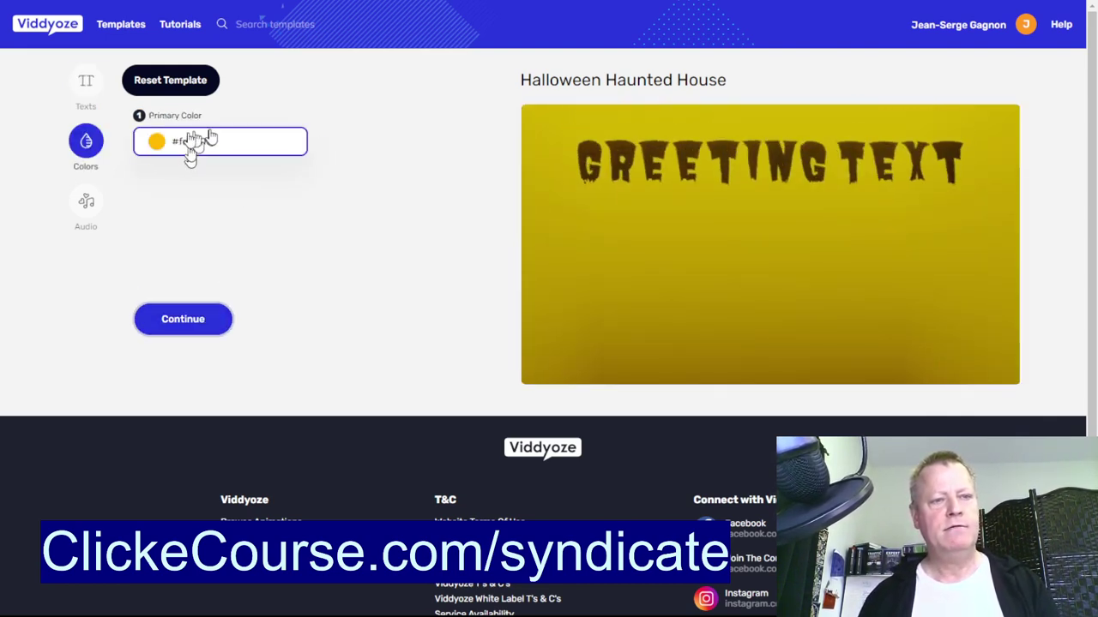
{"action": "left_click", "coordinate": [193, 324]}
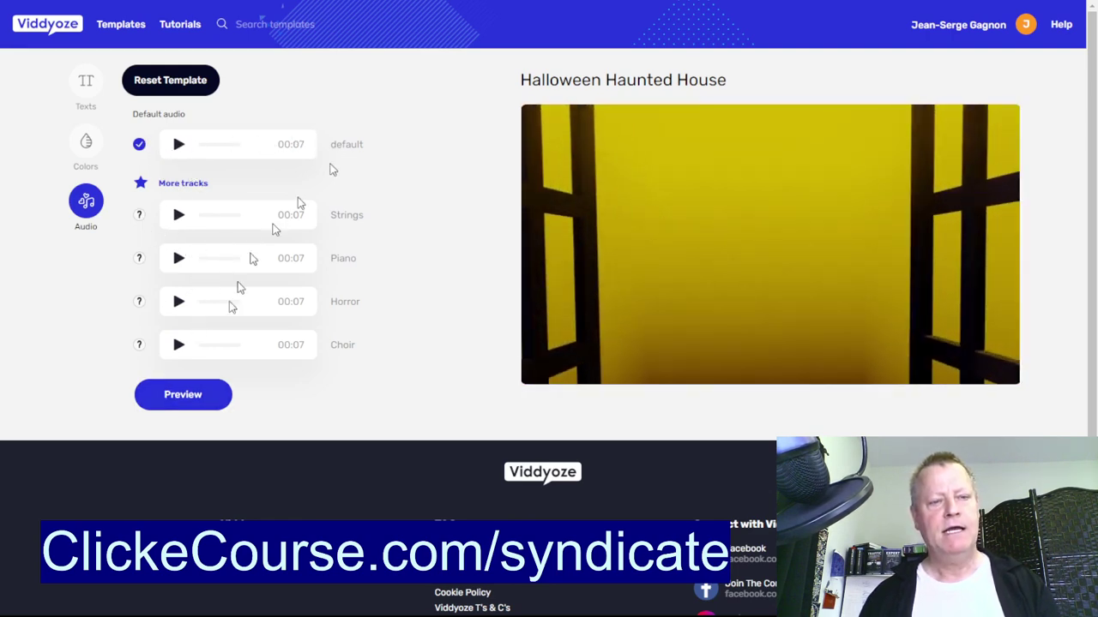
{"action": "left_click", "coordinate": [201, 394]}
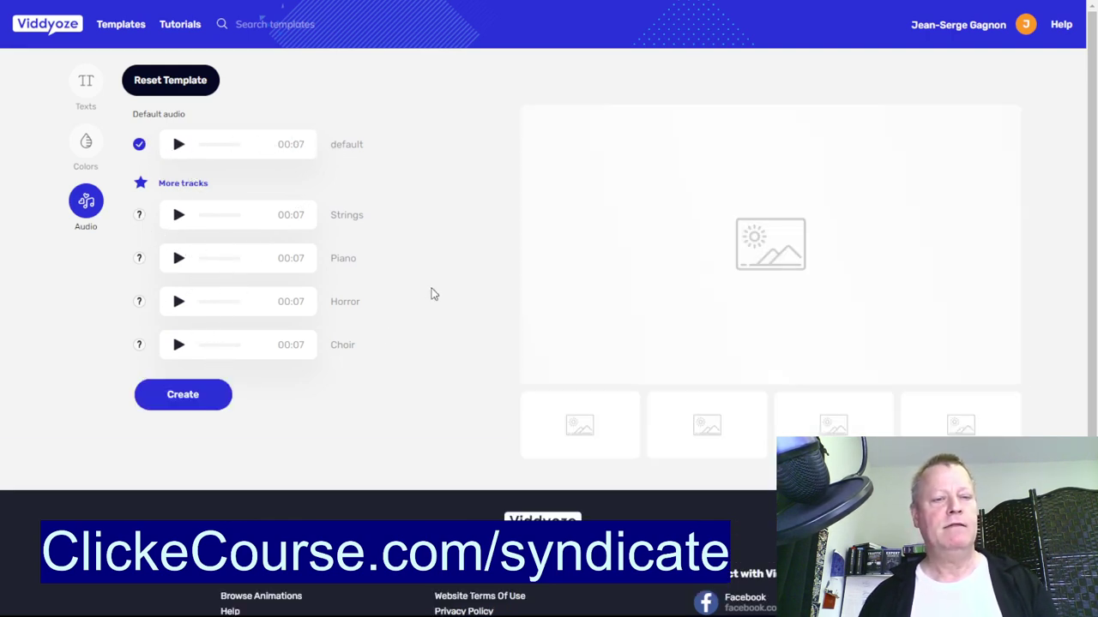
{"action": "left_click", "coordinate": [184, 404]}
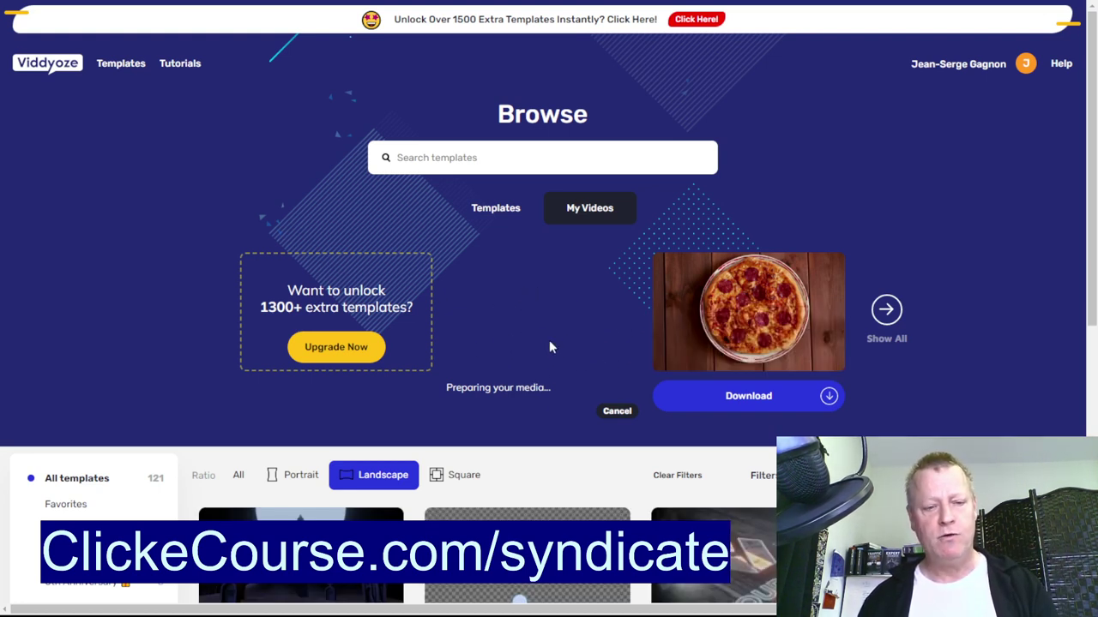
- Switch to File Explorer and preview the VIDDYOZE intro videos in the Course Income Secrets folder, then return to Viddyoze
{"action": "mouse_move", "coordinate": [215, 616]}
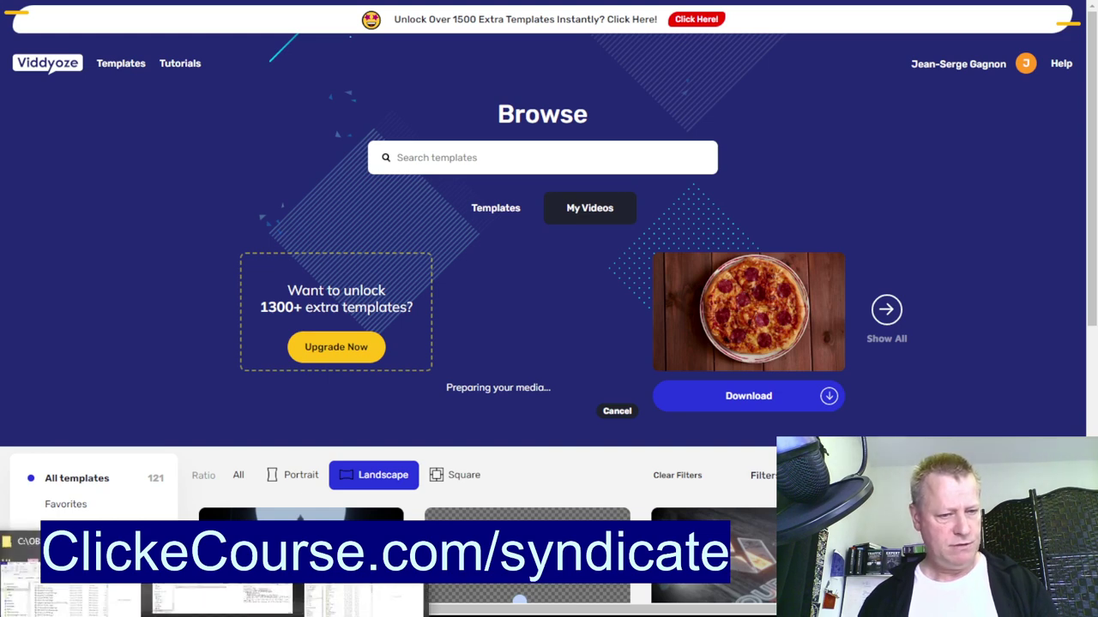
{"action": "left_click", "coordinate": [238, 609]}
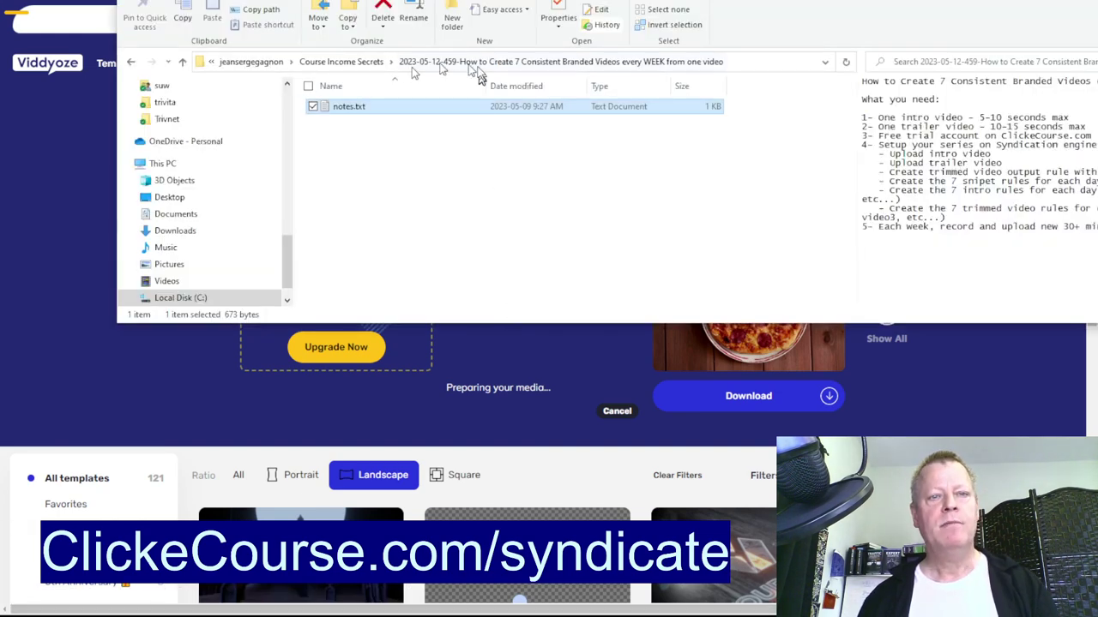
{"action": "left_click", "coordinate": [343, 67]}
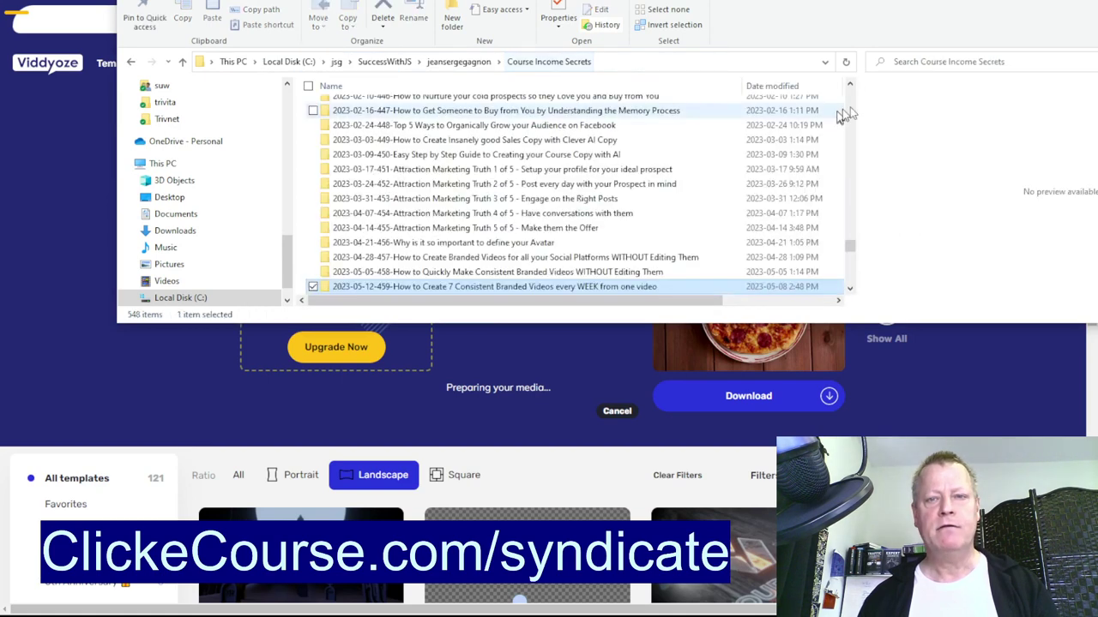
{"action": "scroll", "coordinate": [669, 266], "scroll_direction": "down", "scroll_amount": 10}
{"action": "scroll", "coordinate": [624, 280], "scroll_direction": "down", "scroll_amount": 10}
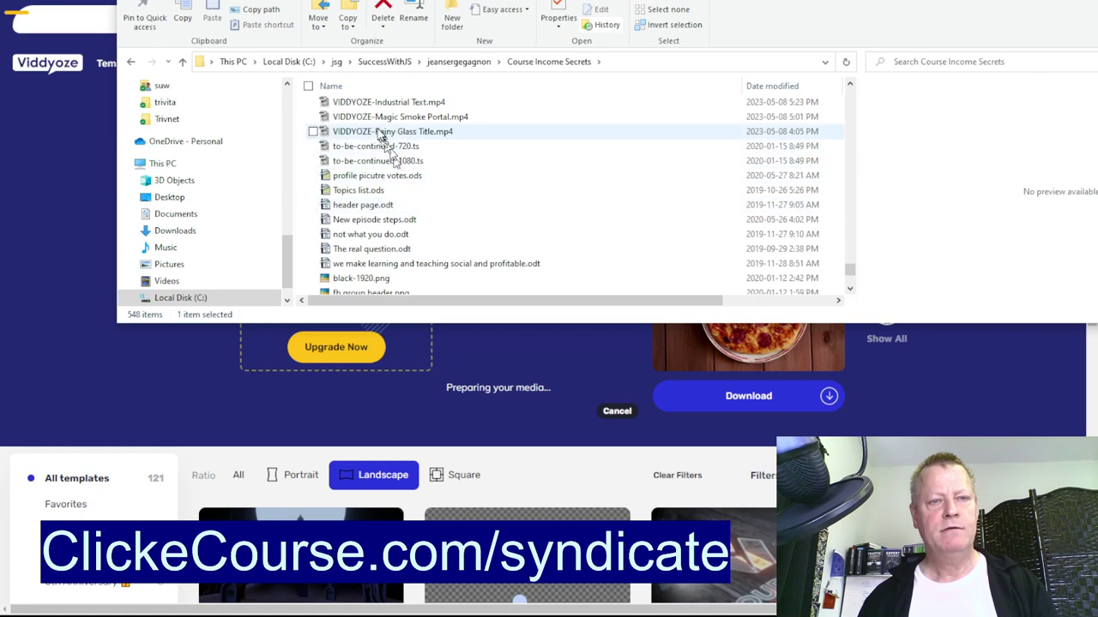
{"action": "left_click", "coordinate": [380, 133]}
{"action": "scroll", "coordinate": [446, 198], "scroll_direction": "up", "scroll_amount": 4}
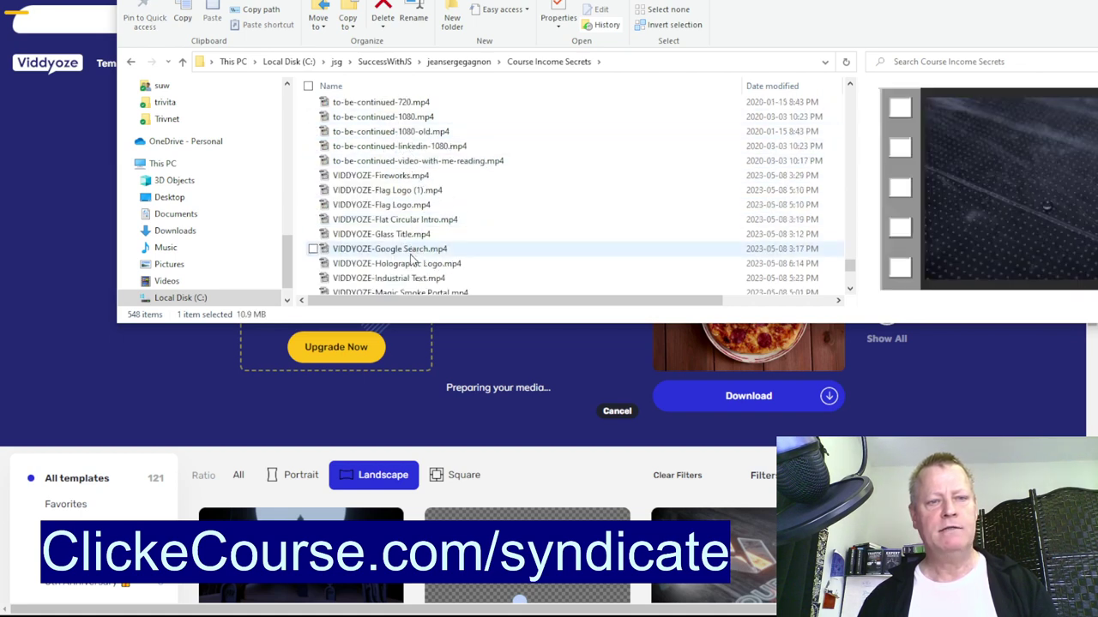
{"action": "scroll", "coordinate": [412, 260], "scroll_direction": "down", "scroll_amount": 1}
{"action": "left_click", "coordinate": [402, 228]}
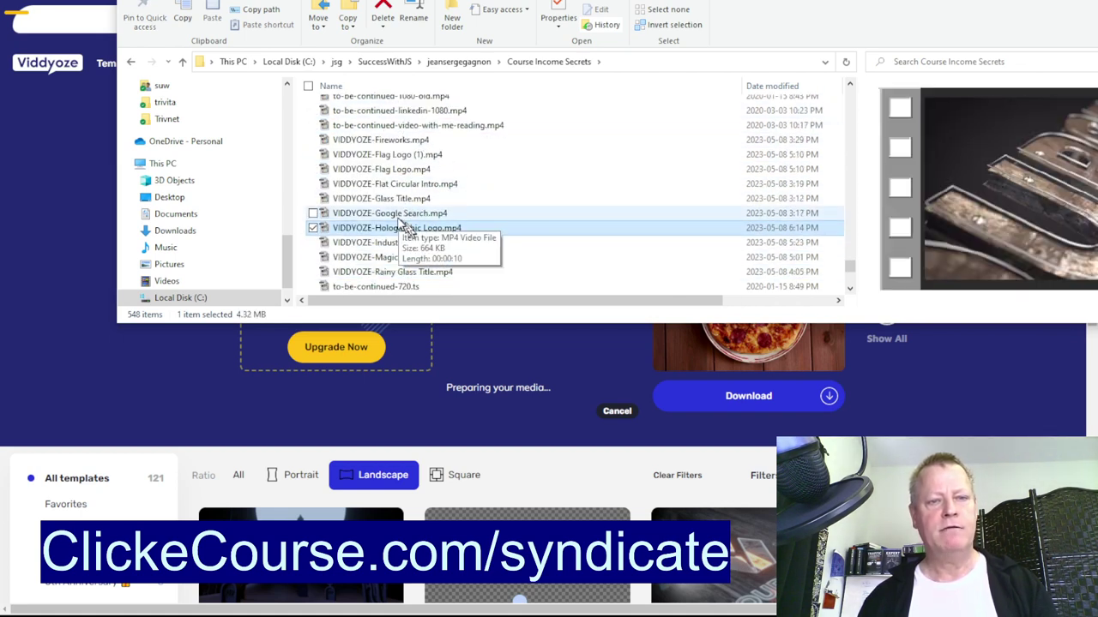
{"action": "left_click", "coordinate": [402, 216]}
{"action": "left_click", "coordinate": [403, 203]}
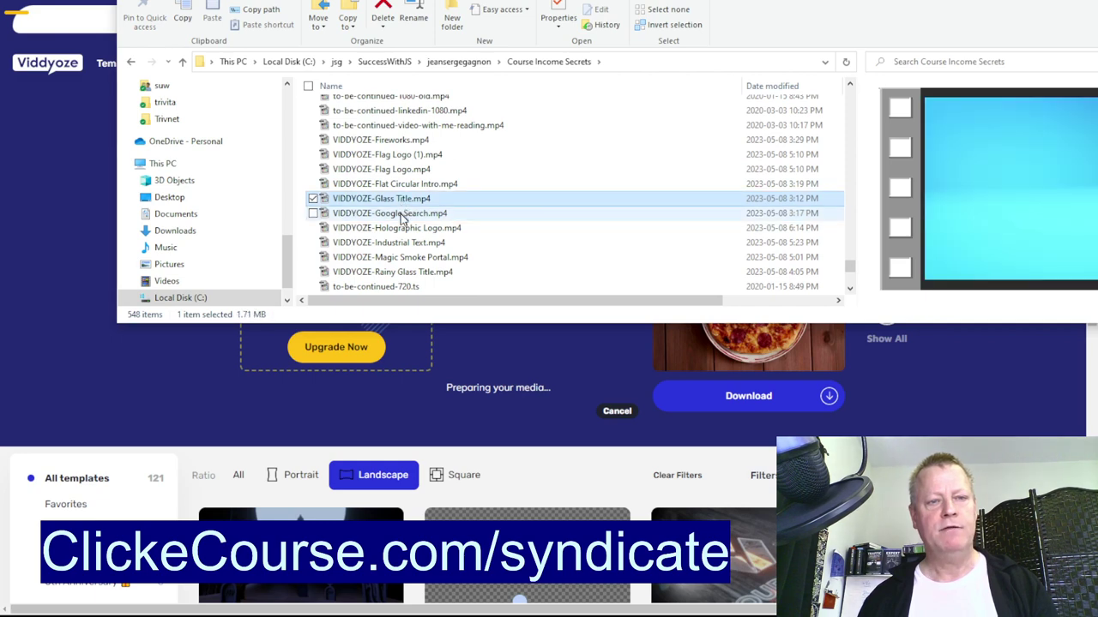
{"action": "left_click", "coordinate": [400, 215]}
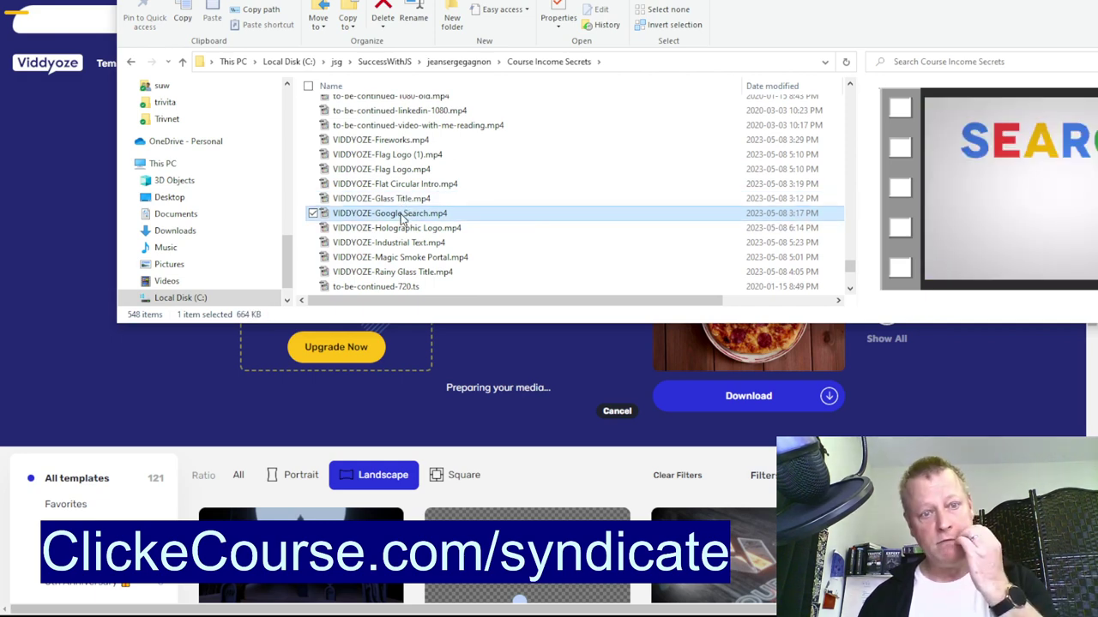
{"action": "left_click", "coordinate": [171, 368]}
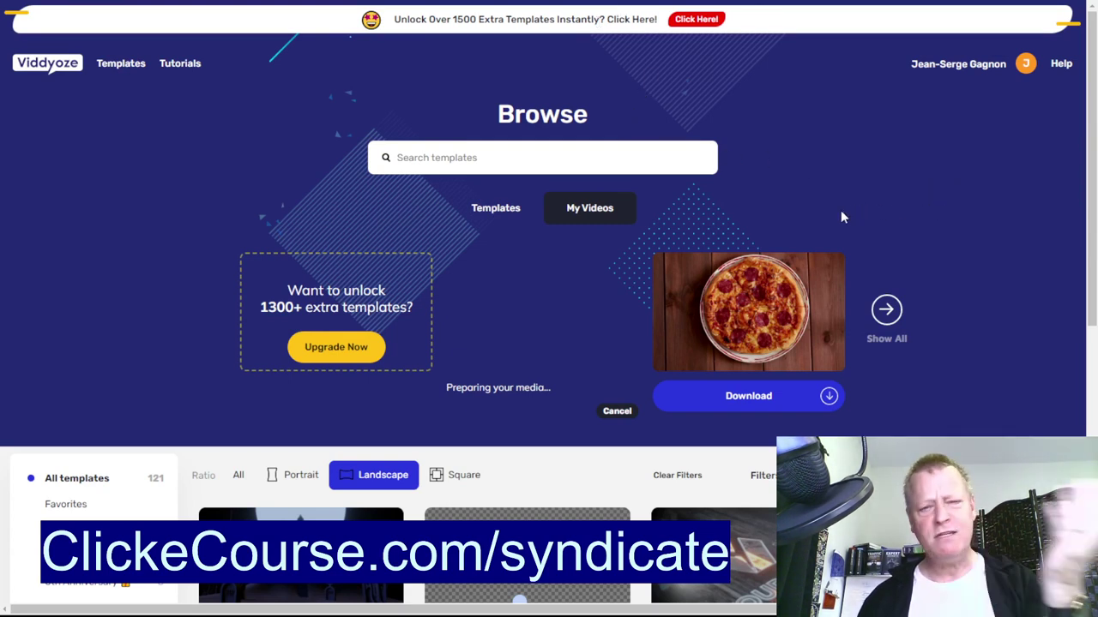
{"action": "scroll", "coordinate": [865, 224], "scroll_direction": "down", "scroll_amount": 3}
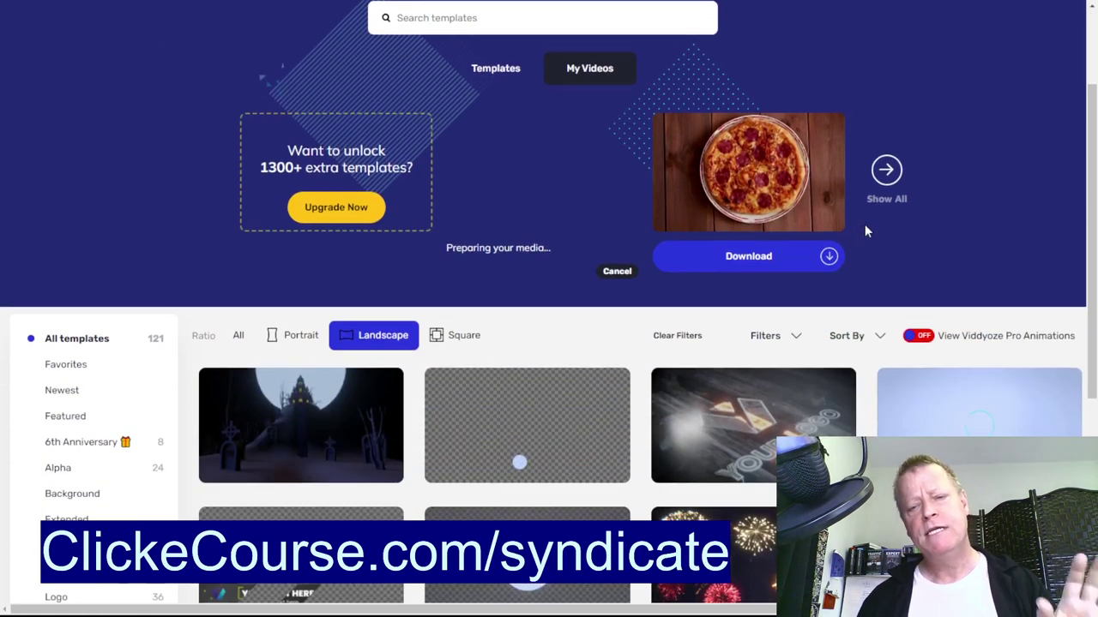
{"action": "scroll", "coordinate": [865, 224], "scroll_direction": "up", "scroll_amount": 3}
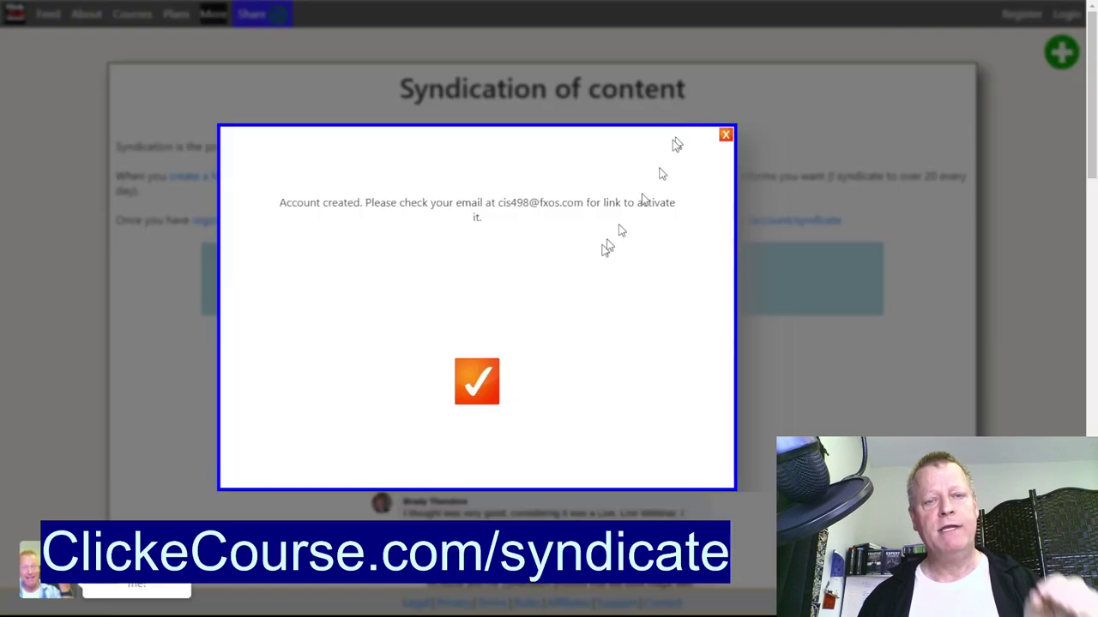
- Dismiss the account-created message in Click eCourse, and highlight the full "One intro video - 5-10 seconds max" line in the Notepad notes
{"action": "left_click", "coordinate": [475, 382]}
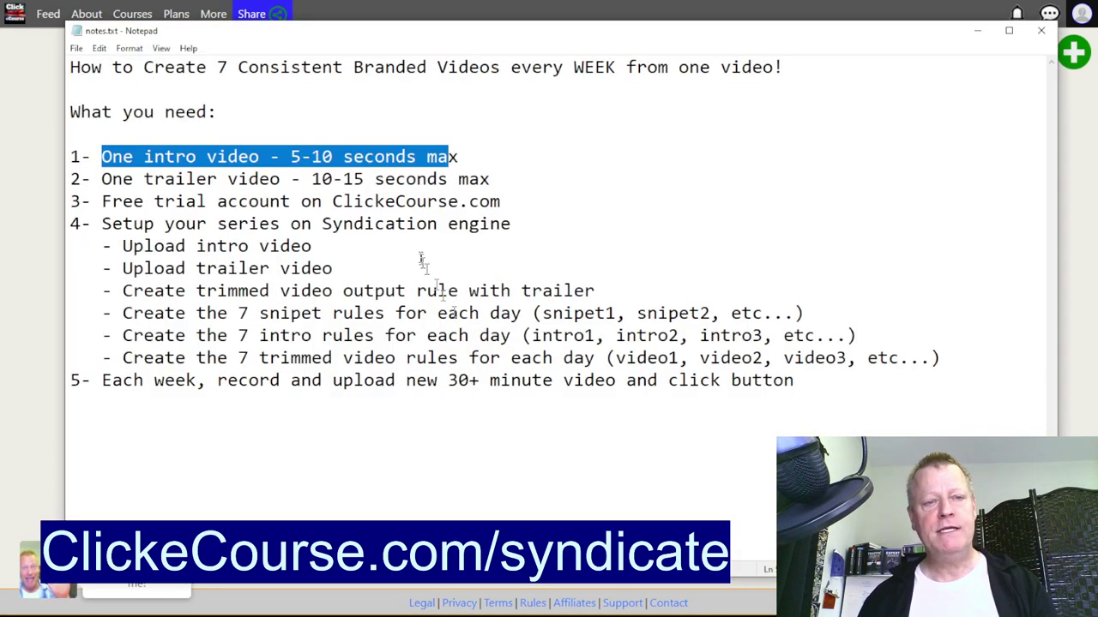
{"action": "left_click", "coordinate": [344, 180]}
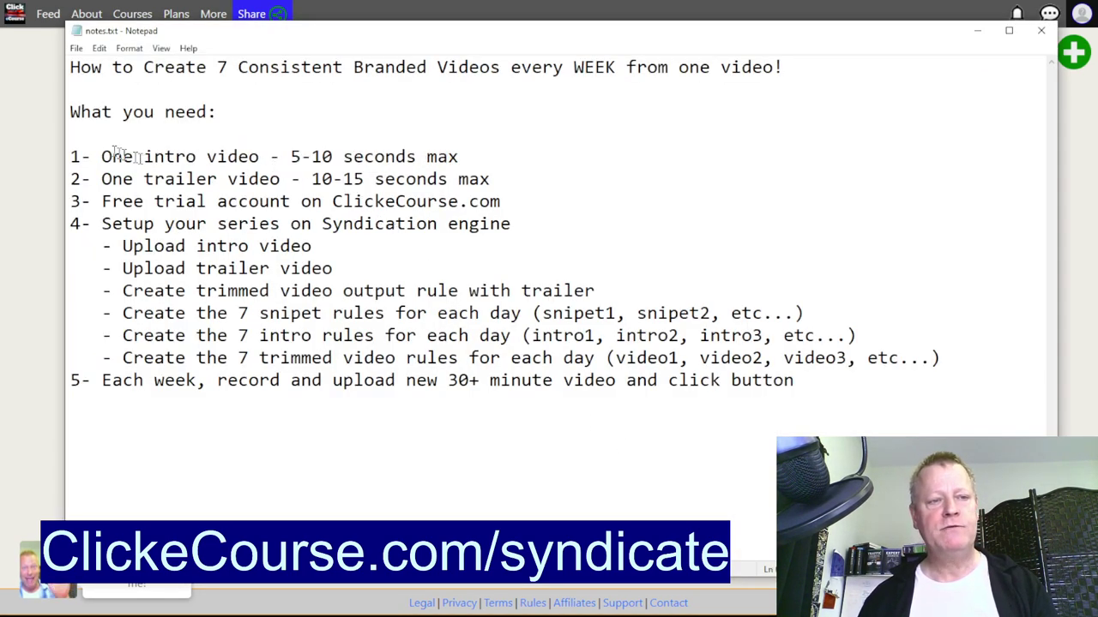
{"action": "left_click_drag", "start_coordinate": [104, 156], "coordinate": [496, 155]}
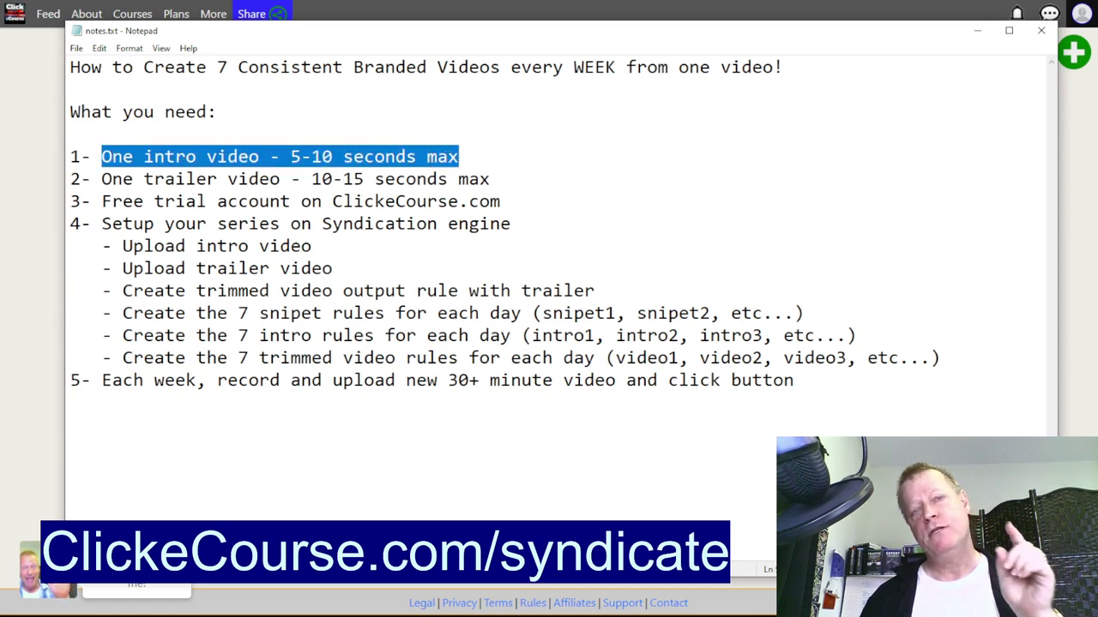
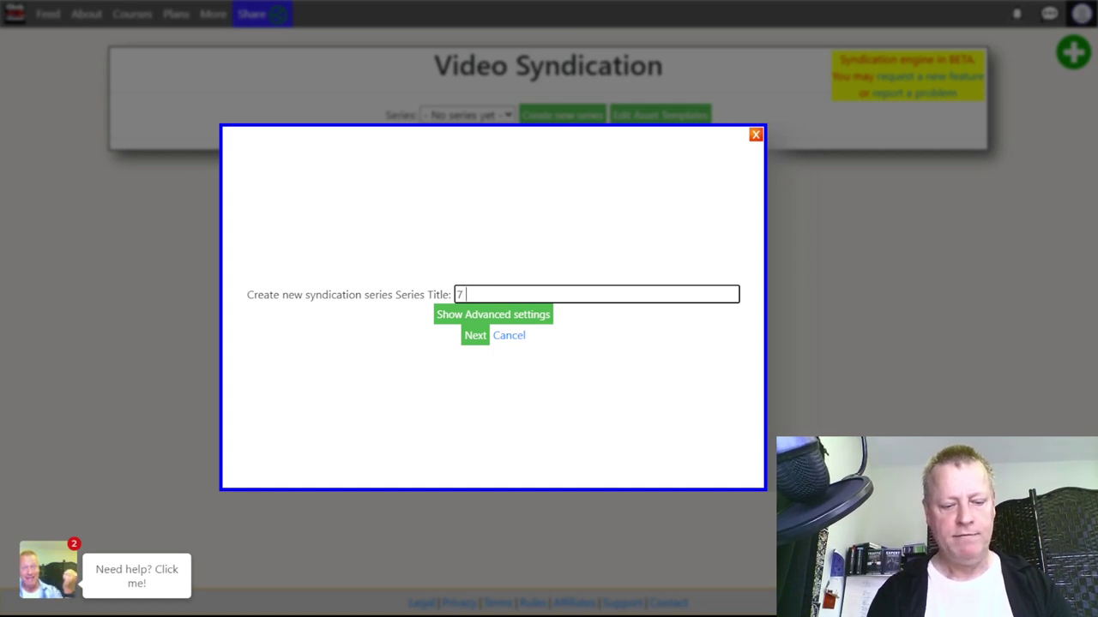
- Create a syndication series titled "7 Days of Videos" and look through its default input and output rules
{"action": "type", "text": "s of Videos"}
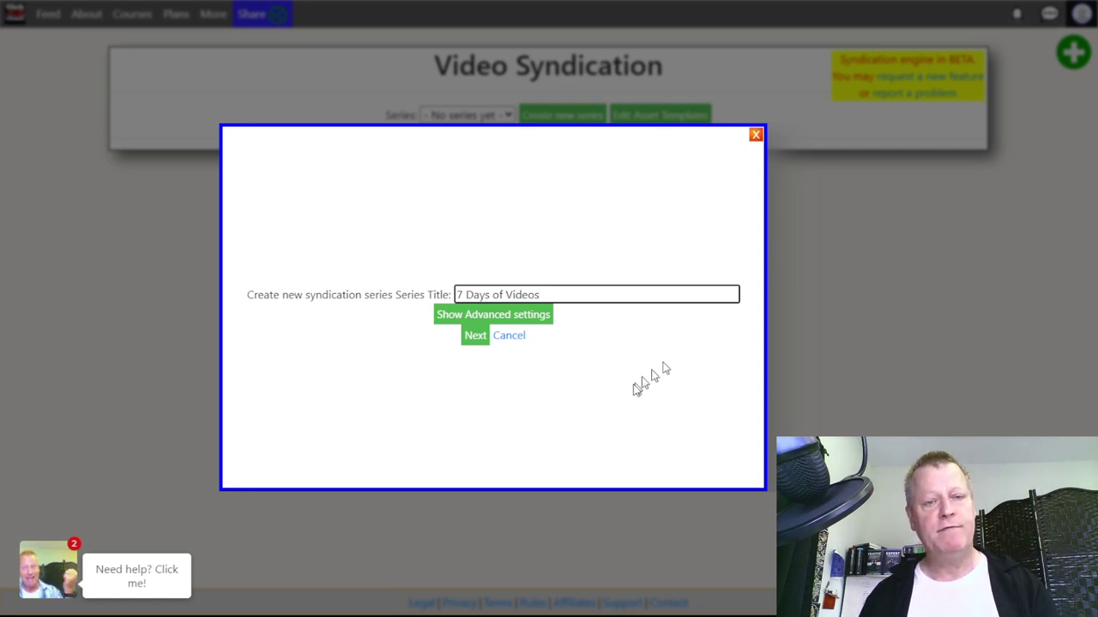
{"action": "left_click", "coordinate": [483, 337]}
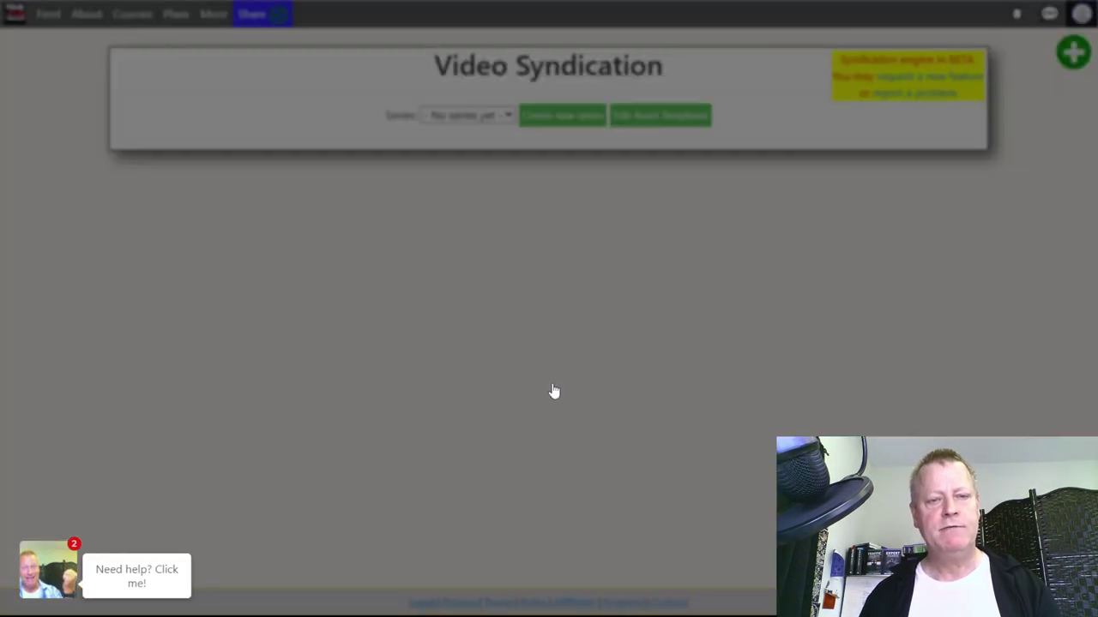
{"action": "scroll", "coordinate": [491, 321], "scroll_direction": "down", "scroll_amount": 3}
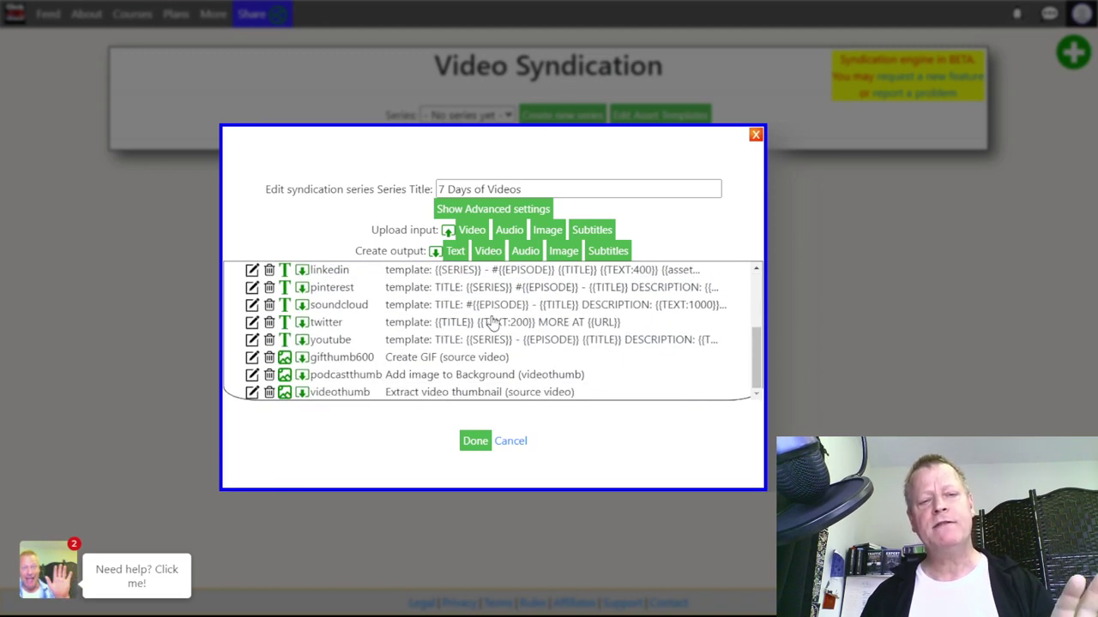
{"action": "scroll", "coordinate": [486, 355], "scroll_direction": "up", "scroll_amount": 5}
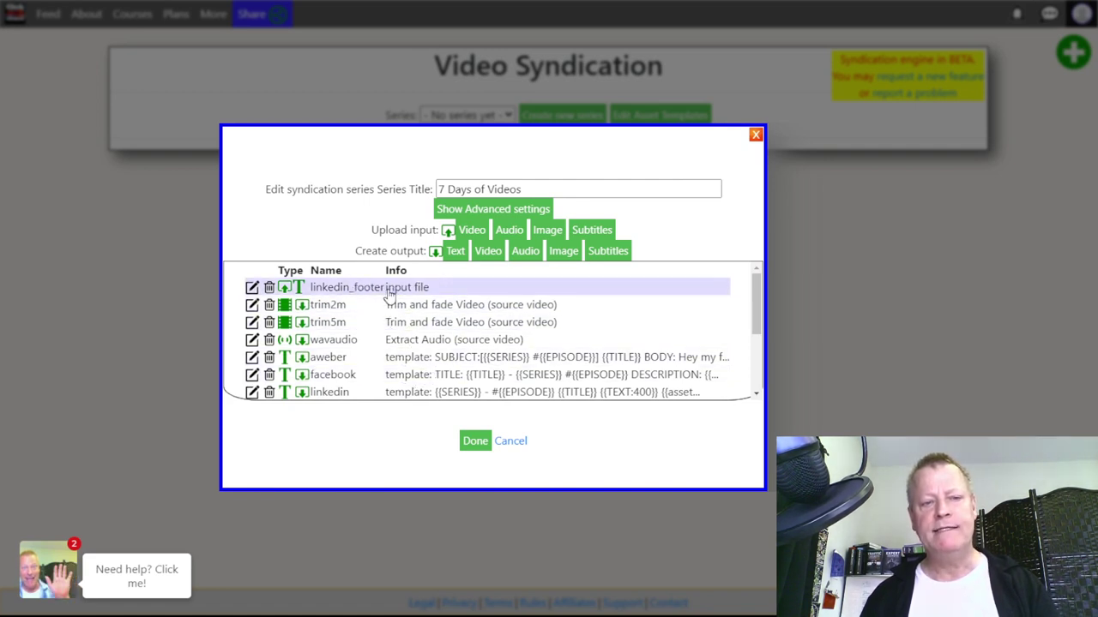
{"action": "scroll", "coordinate": [423, 328], "scroll_direction": "down", "scroll_amount": 2}
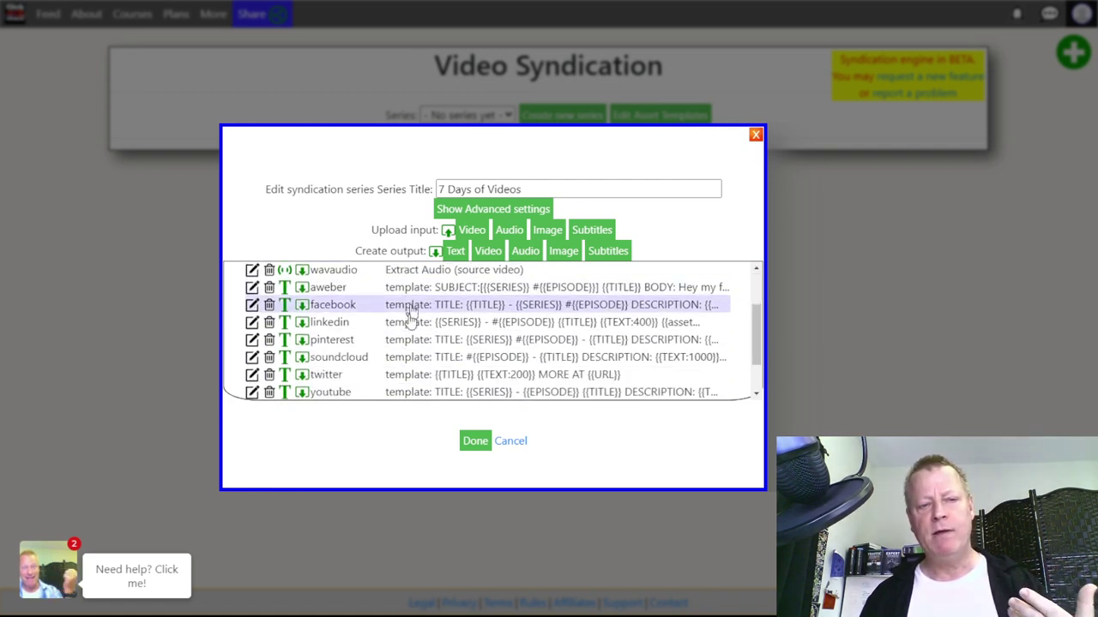
- Switch to the Notepad notes, highlight "Upload intro video", and return to the series rules in Click eCourse
{"action": "scroll", "coordinate": [409, 367], "scroll_direction": "down", "scroll_amount": 2}
{"action": "scroll", "coordinate": [417, 346], "scroll_direction": "up", "scroll_amount": 5}
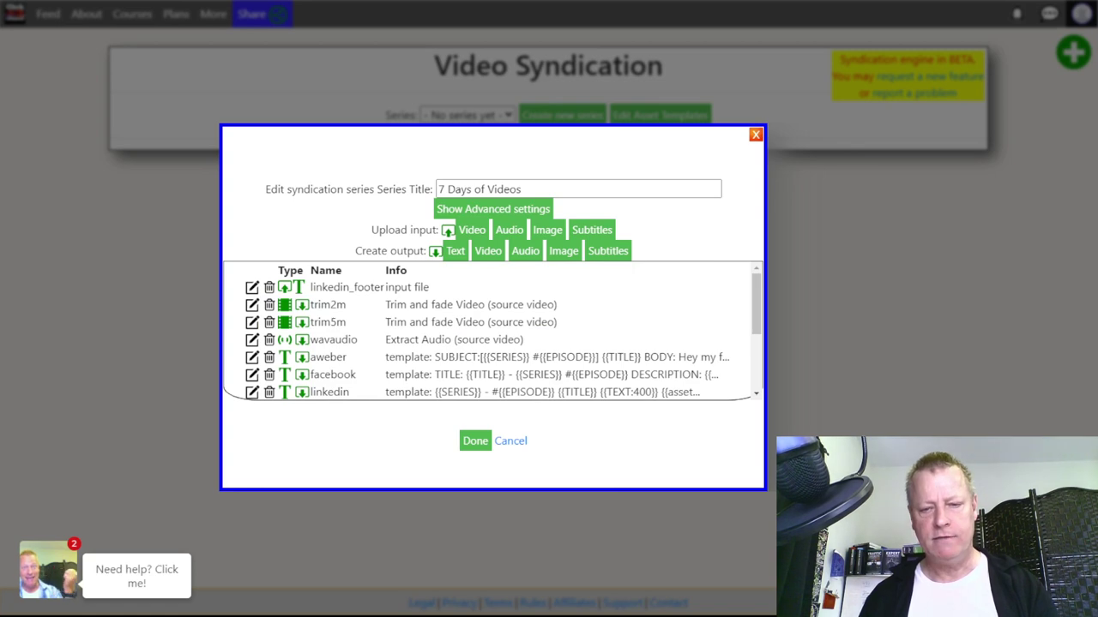
{"action": "key", "text": "alt+Tab"}
{"action": "left_click", "coordinate": [250, 267]}
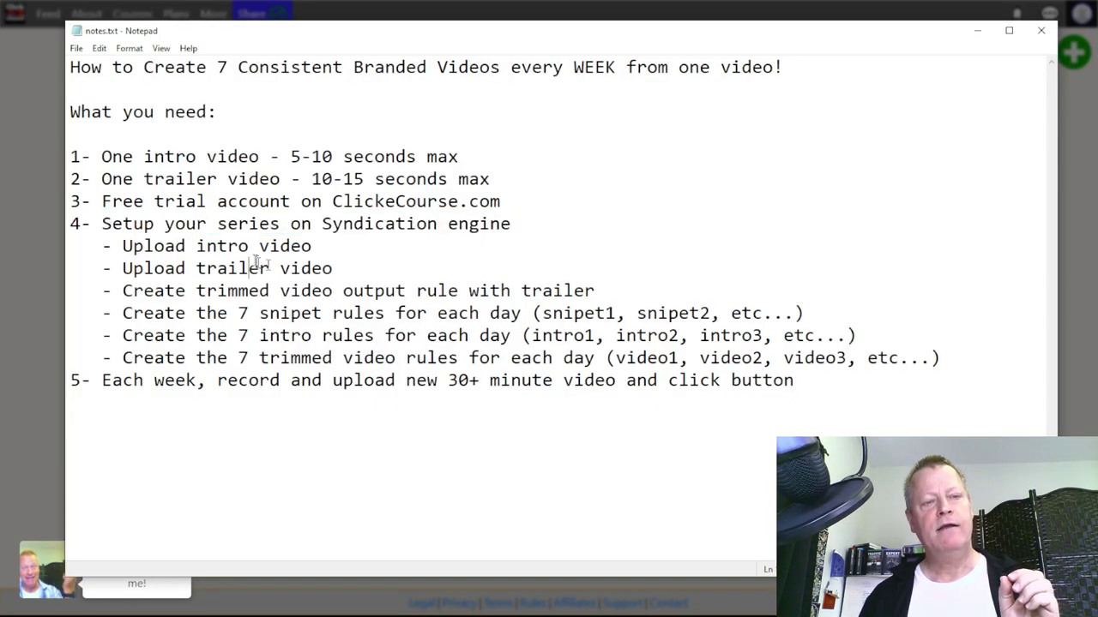
{"action": "left_click_drag", "start_coordinate": [159, 246], "coordinate": [313, 247]}
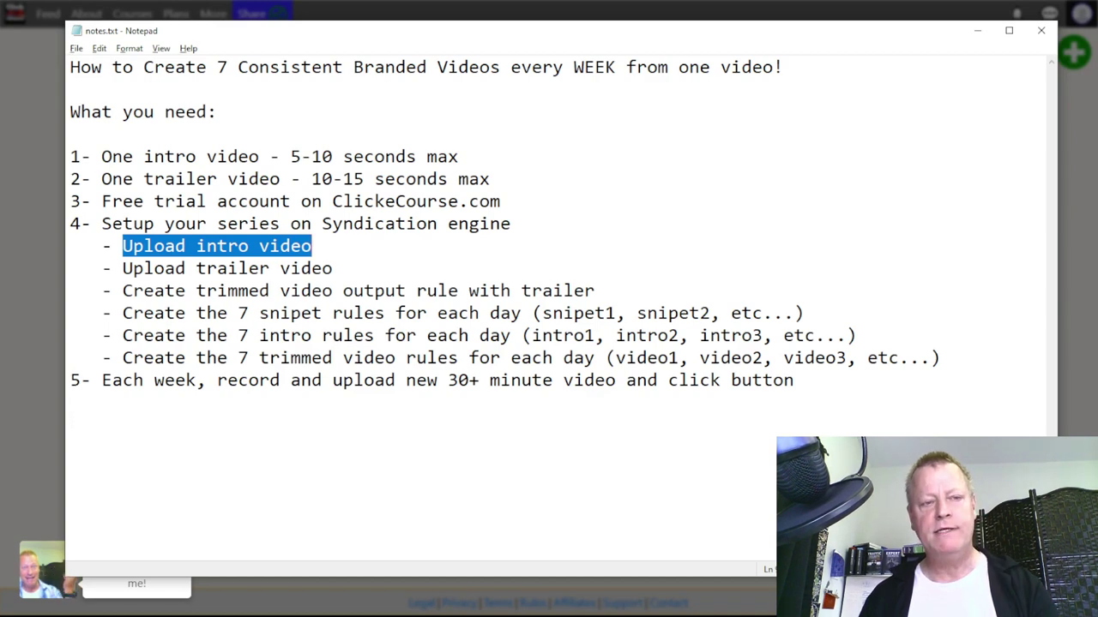
{"action": "key", "text": "alt+Tab"}
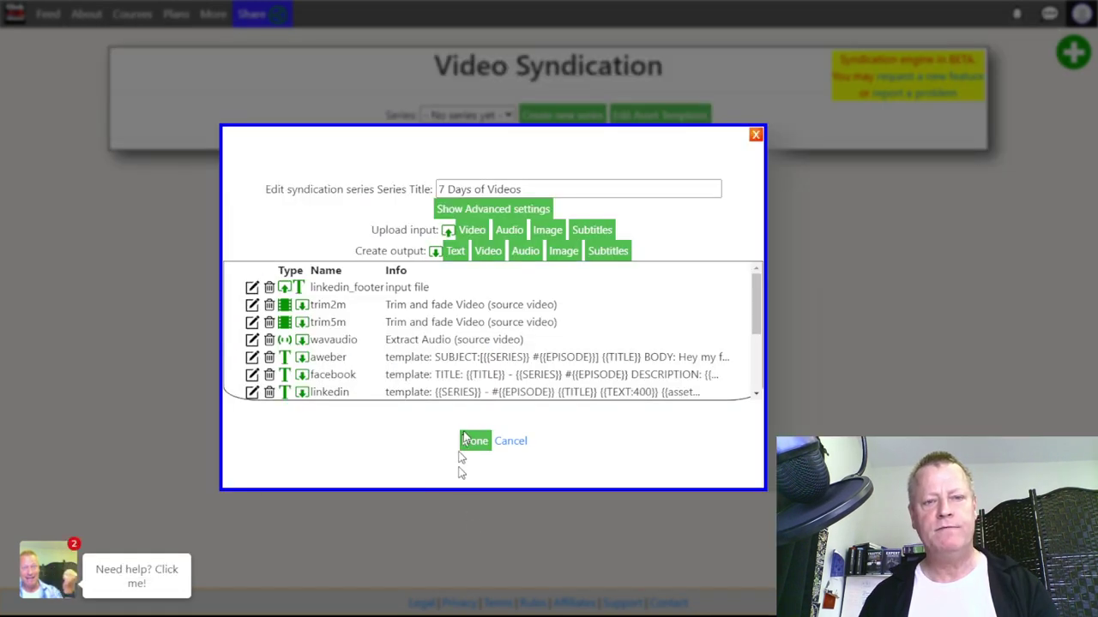
{"action": "left_click_drag", "start_coordinate": [372, 237], "coordinate": [480, 236]}
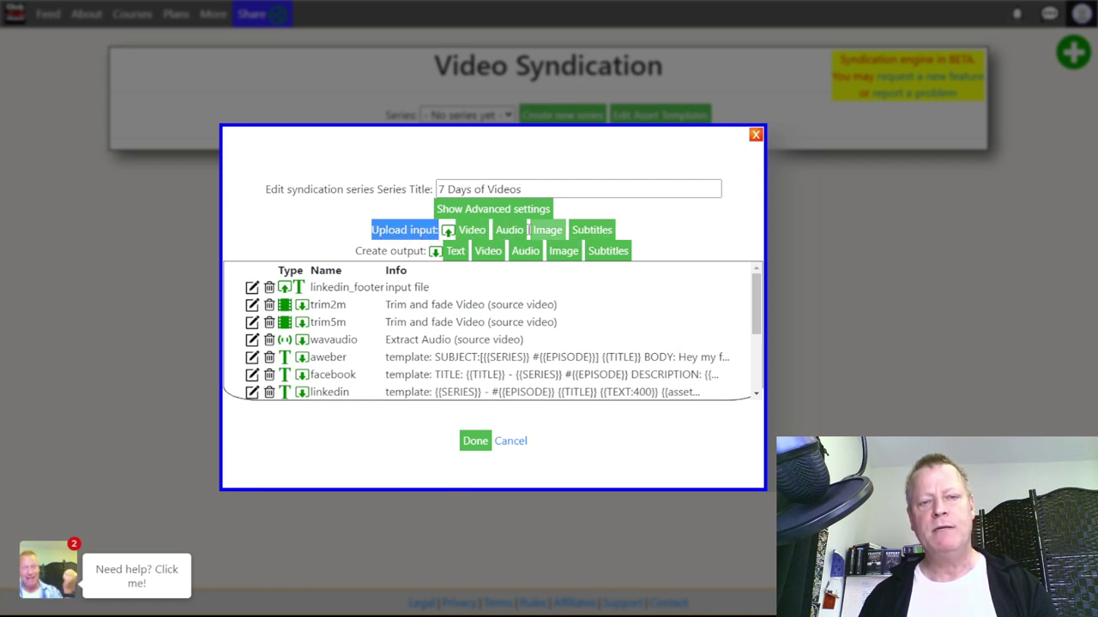
- Add a video input asset named "intro" to the series, using the file VIDDYOZE-Google Search.mp4, and save it
{"action": "left_click", "coordinate": [477, 235]}
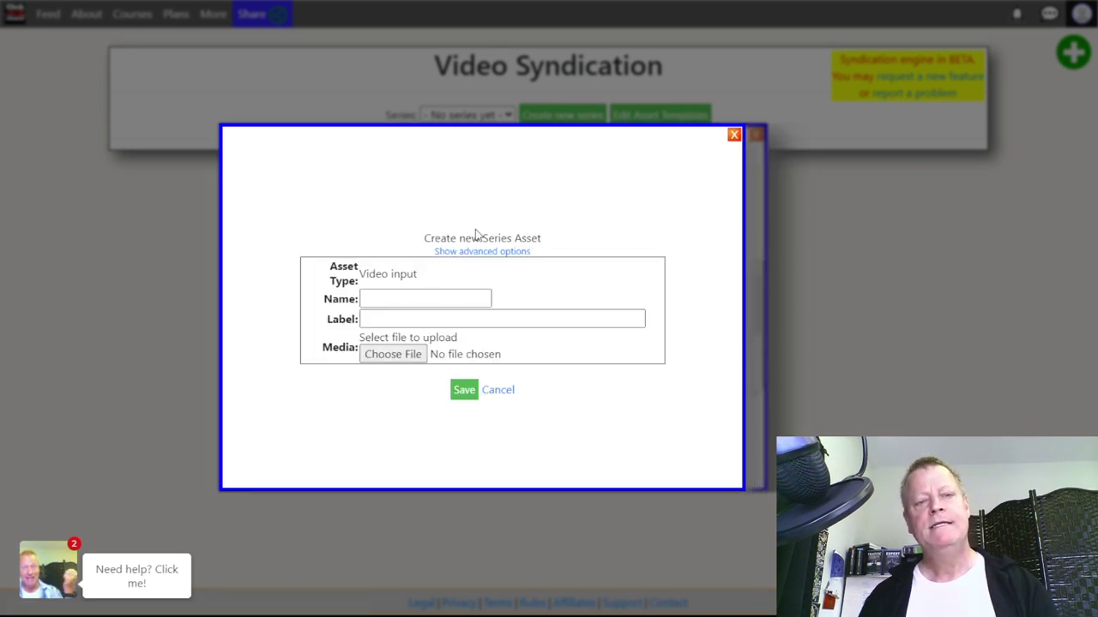
{"action": "left_click", "coordinate": [387, 296]}
{"action": "type", "text": "intro"}
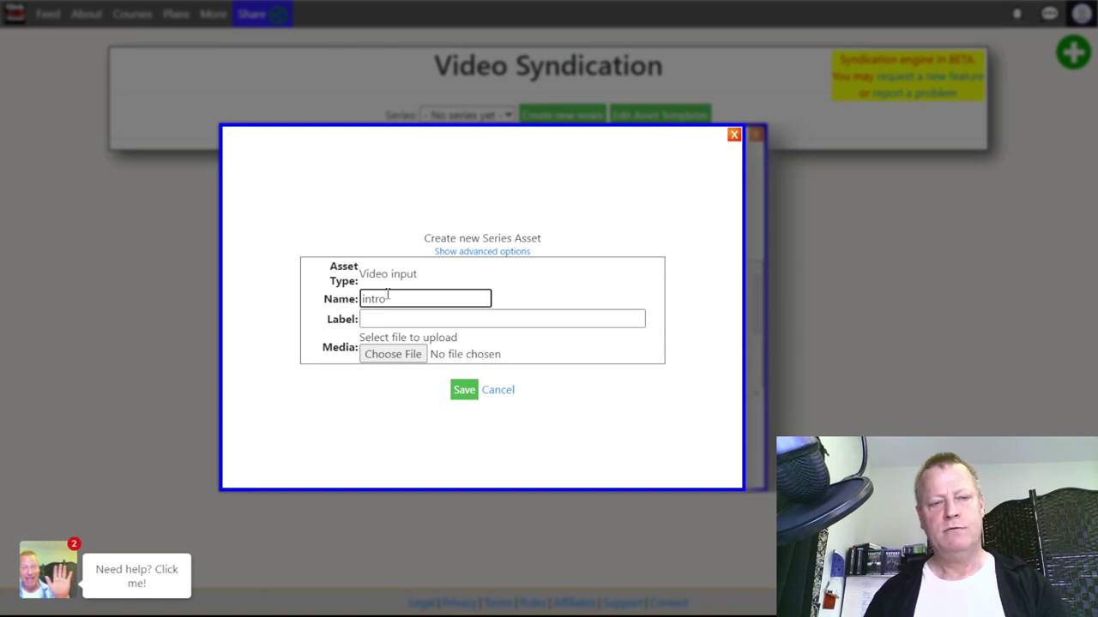
{"action": "left_click", "coordinate": [410, 357]}
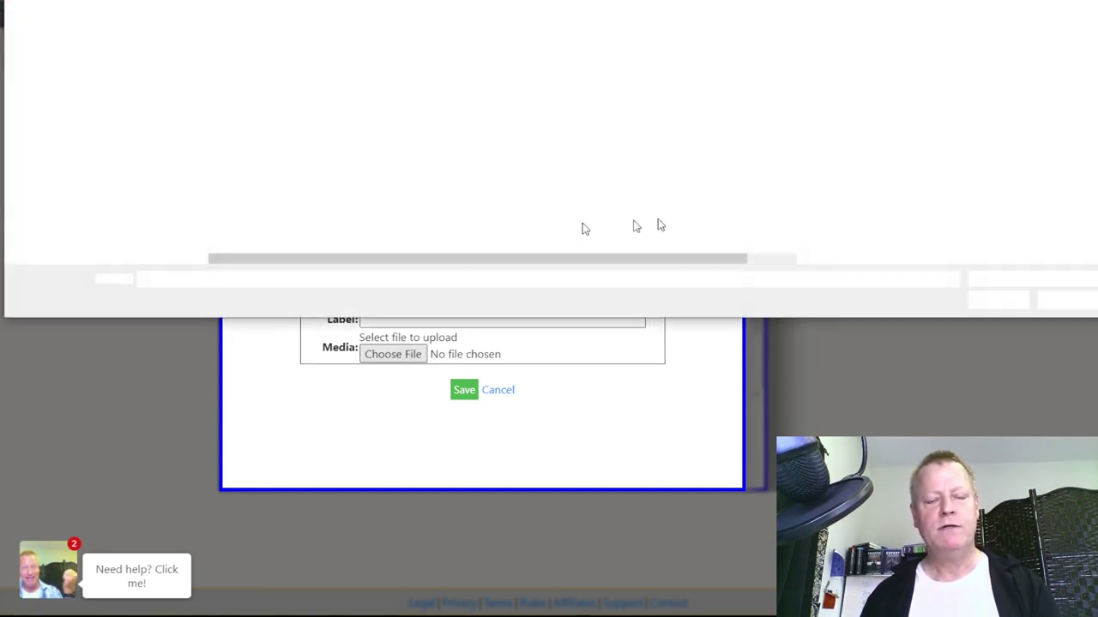
{"action": "left_click_drag", "start_coordinate": [802, 12], "coordinate": [825, 243]}
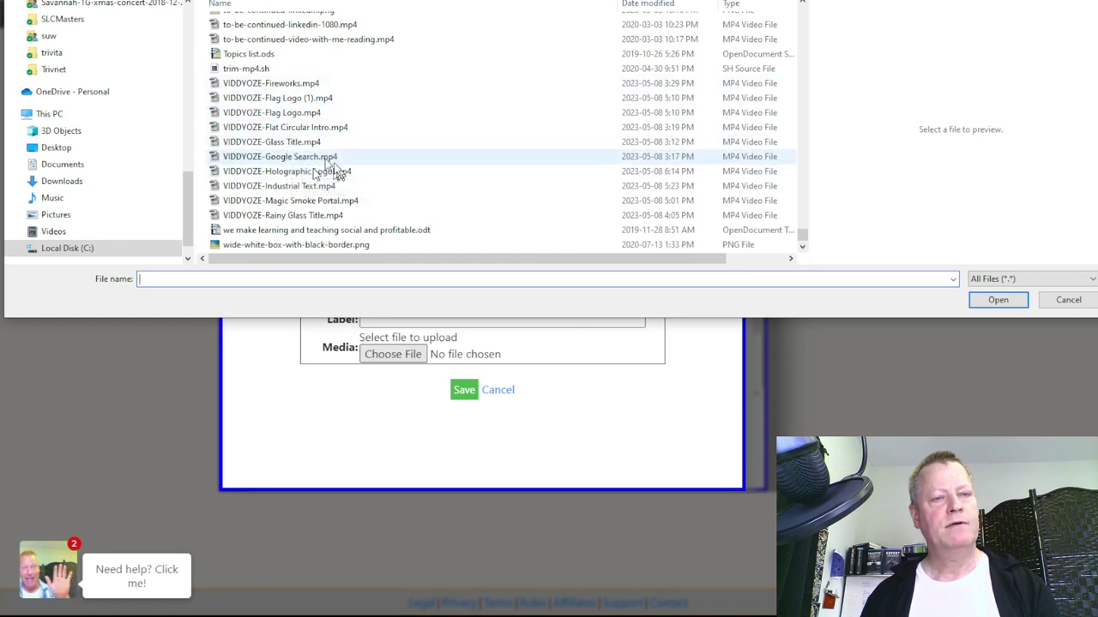
{"action": "left_click", "coordinate": [322, 157]}
{"action": "left_click", "coordinate": [995, 300]}
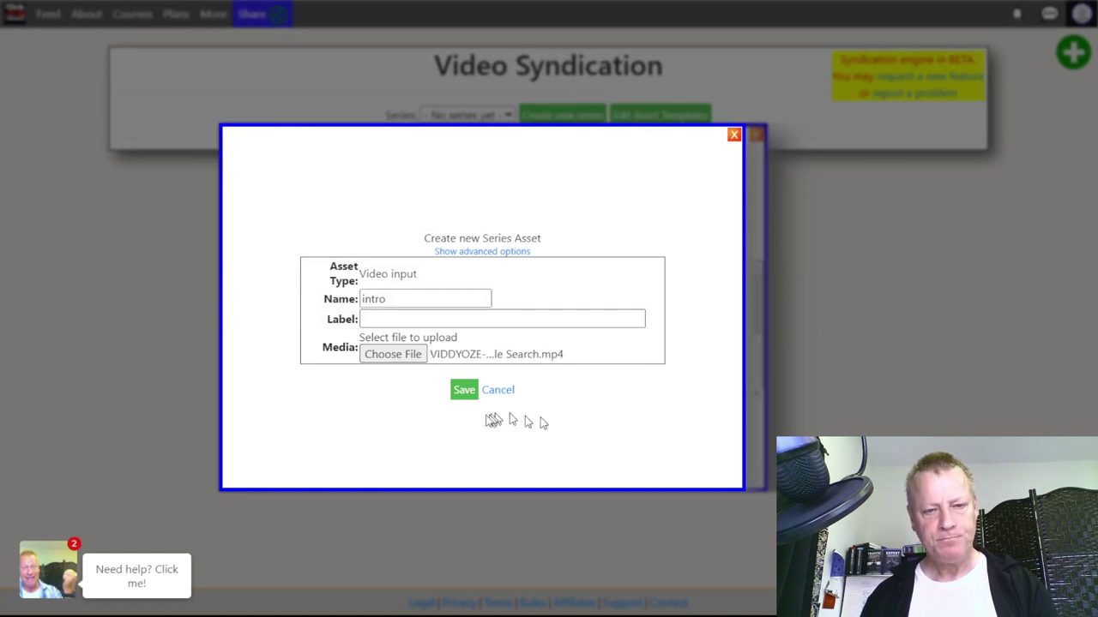
{"action": "left_click", "coordinate": [463, 389]}
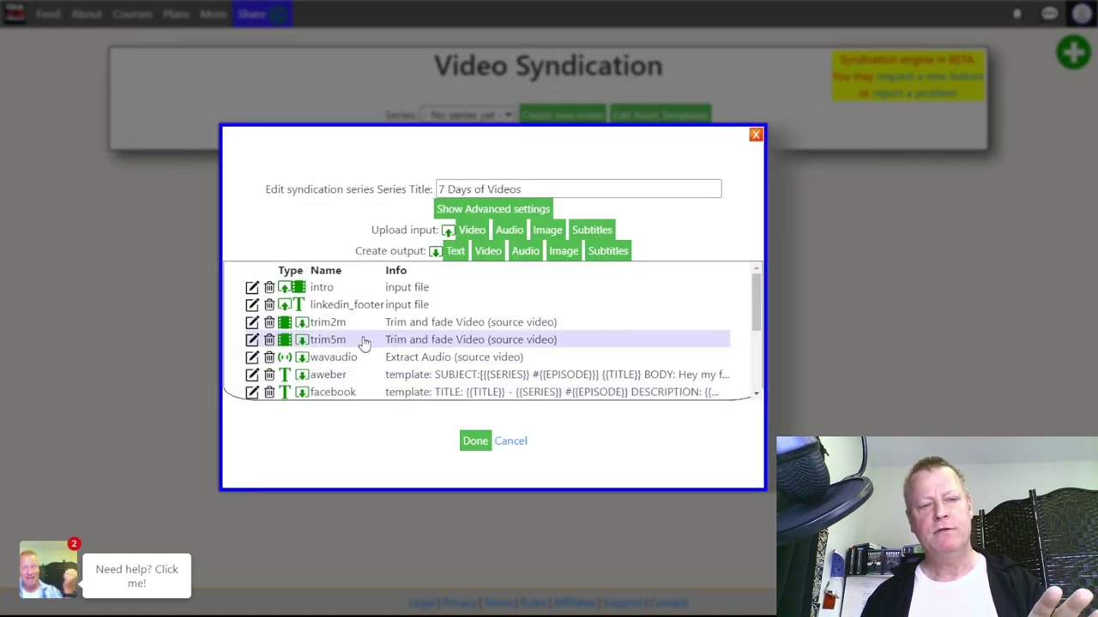
- Look over the series' input and output rules, highlight "Upload trailer video" in the Notepad notes, and return to Click eCourse
{"action": "scroll", "coordinate": [361, 343], "scroll_direction": "down", "scroll_amount": 3}
{"action": "scroll", "coordinate": [363, 343], "scroll_direction": "up", "scroll_amount": 1}
{"action": "scroll", "coordinate": [363, 343], "scroll_direction": "up", "scroll_amount": 3}
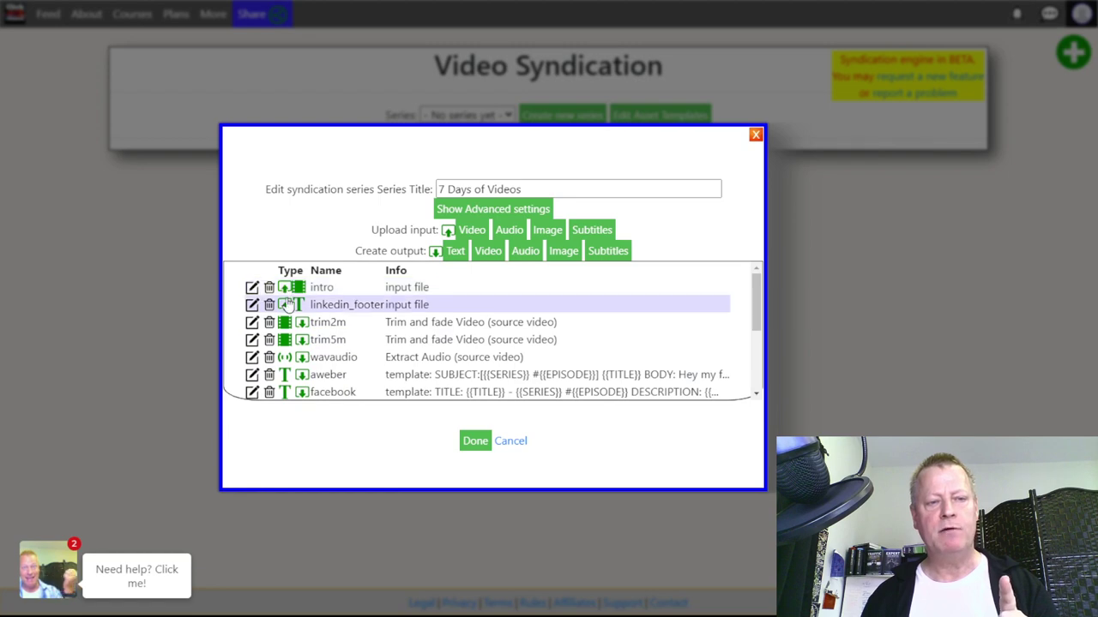
{"action": "scroll", "coordinate": [287, 378], "scroll_direction": "down", "scroll_amount": 4}
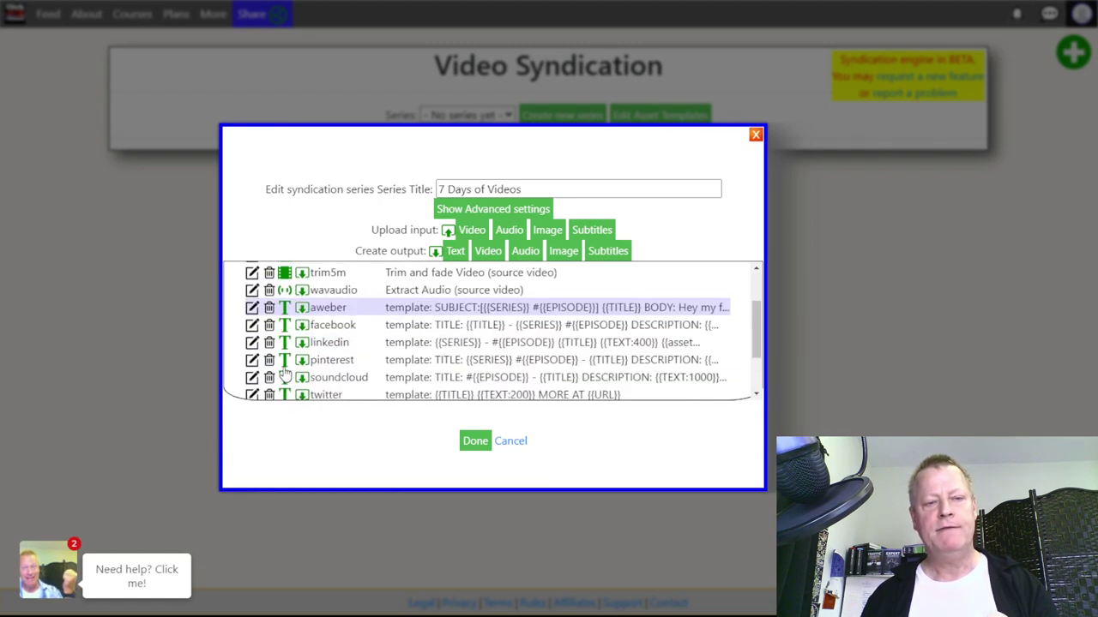
{"action": "scroll", "coordinate": [296, 377], "scroll_direction": "up", "scroll_amount": 4}
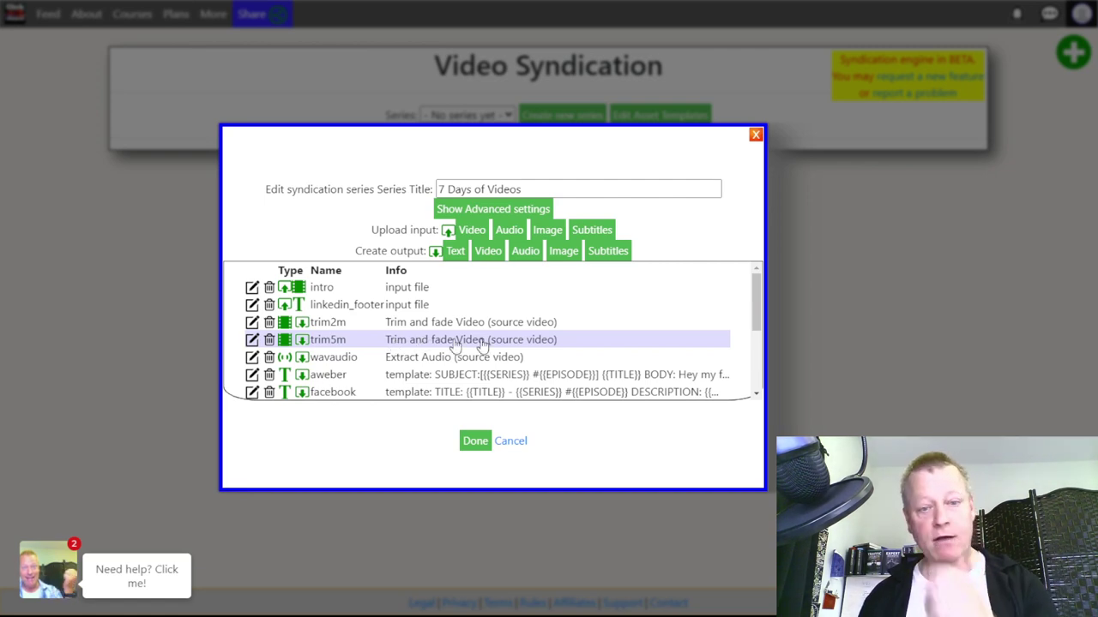
{"action": "key", "text": "alt+Tab"}
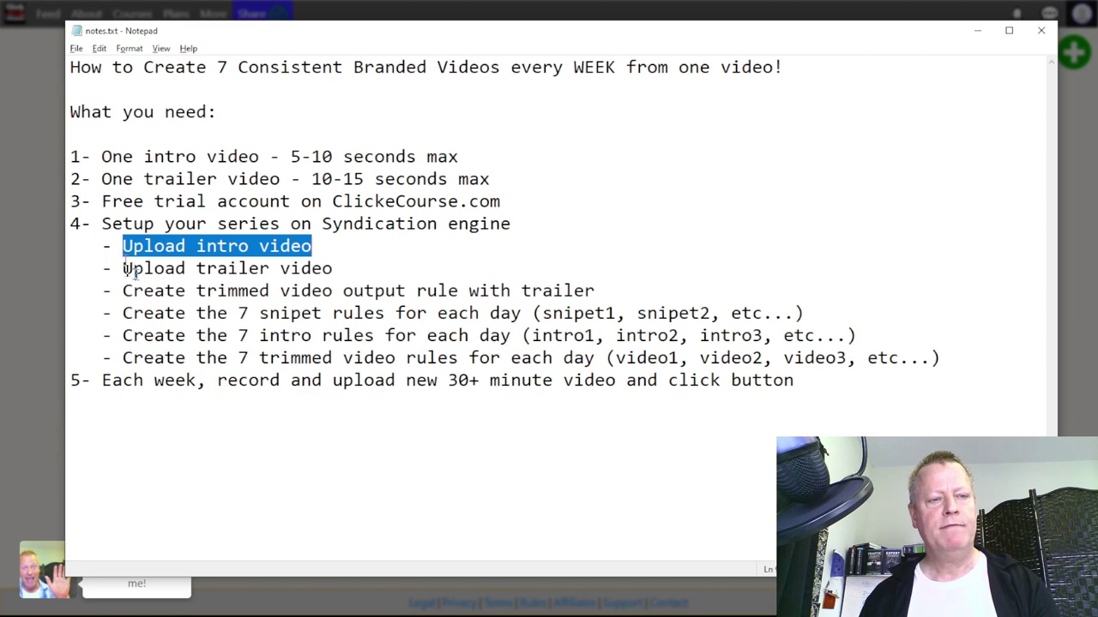
{"action": "left_click", "coordinate": [154, 268]}
{"action": "left_click_drag", "start_coordinate": [123, 268], "coordinate": [342, 272]}
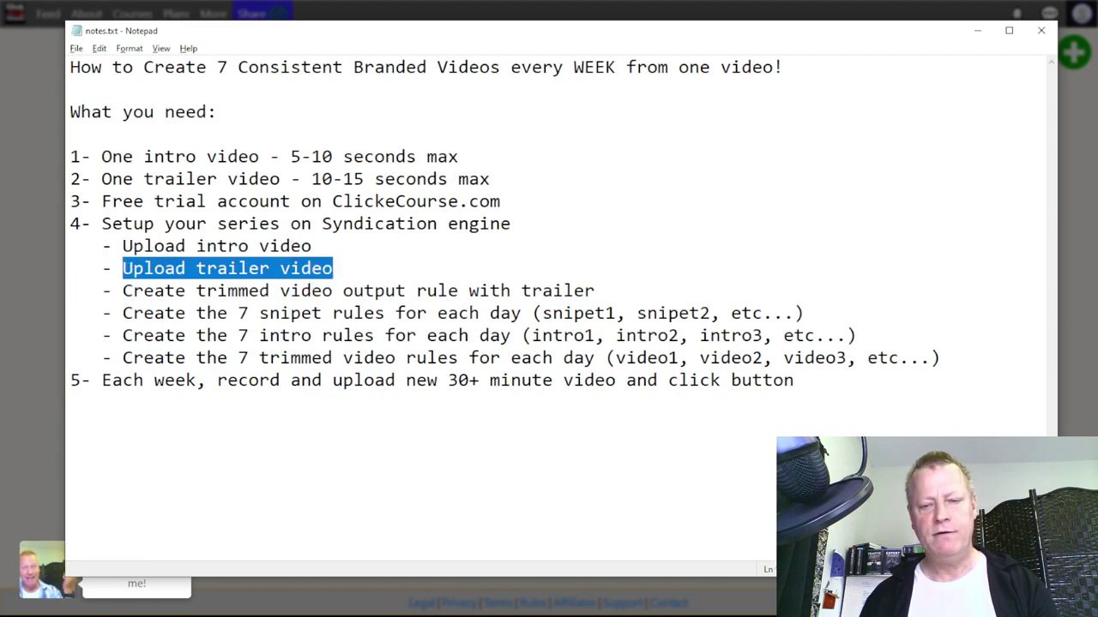
{"action": "mouse_move", "coordinate": [385, 616]}
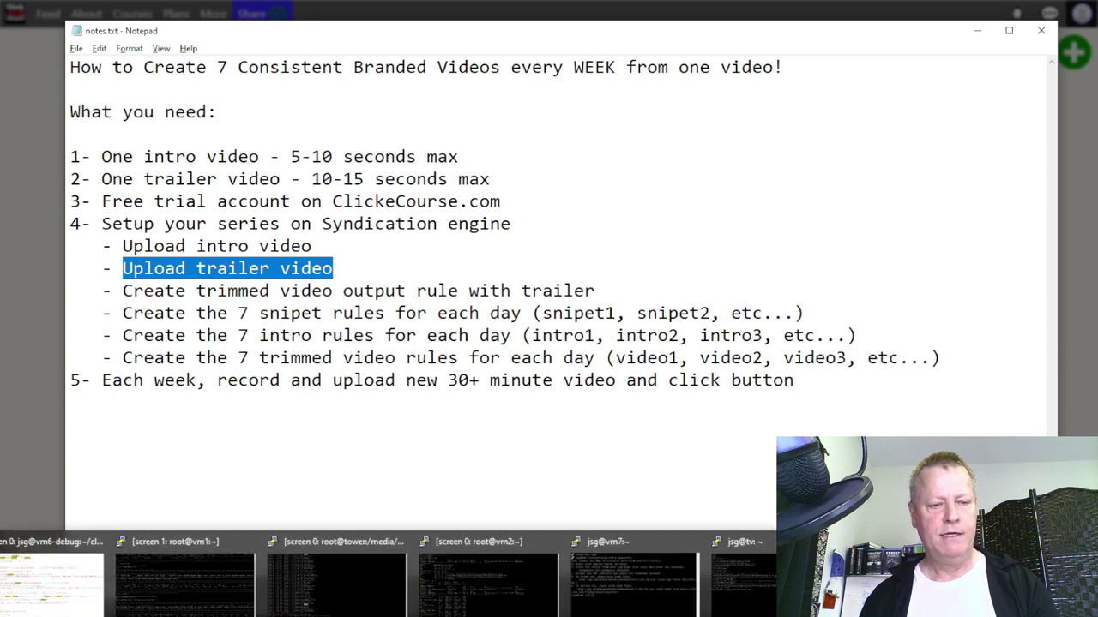
{"action": "key", "text": "alt+Tab"}
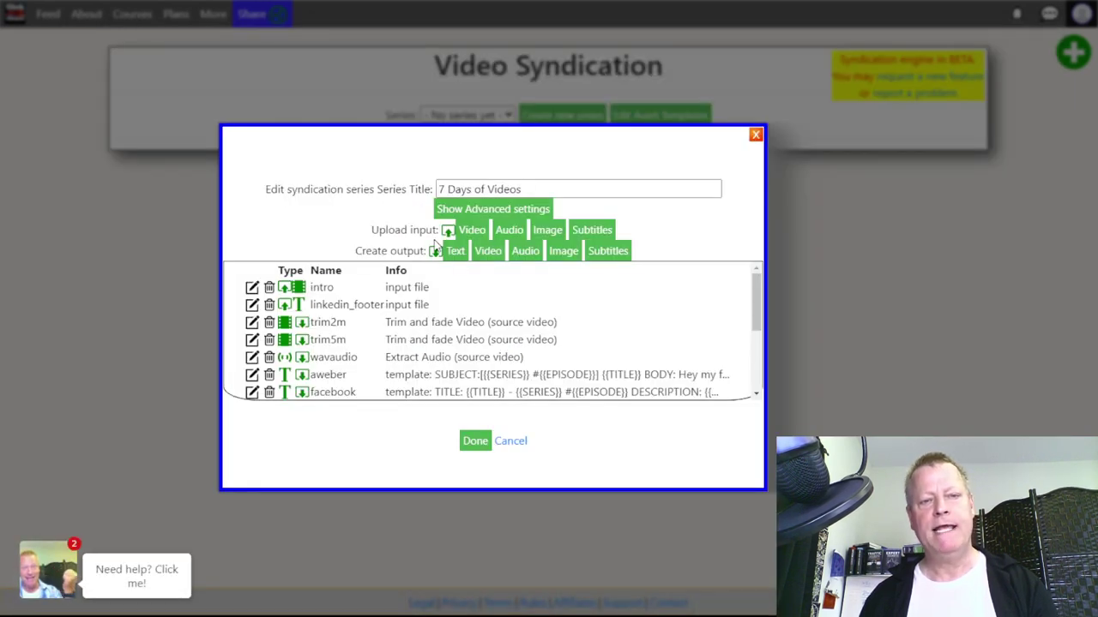
- Start a new video input asset for the series and name it "trailer"
{"action": "left_click", "coordinate": [473, 231]}
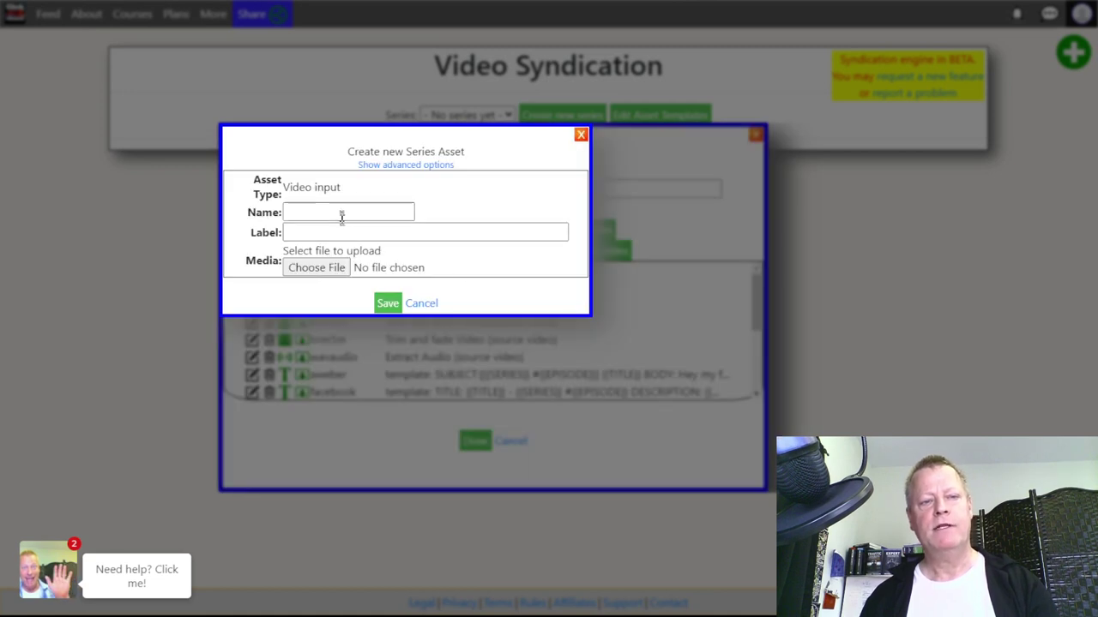
{"action": "left_click", "coordinate": [340, 214]}
{"action": "type", "text": "trailer"}
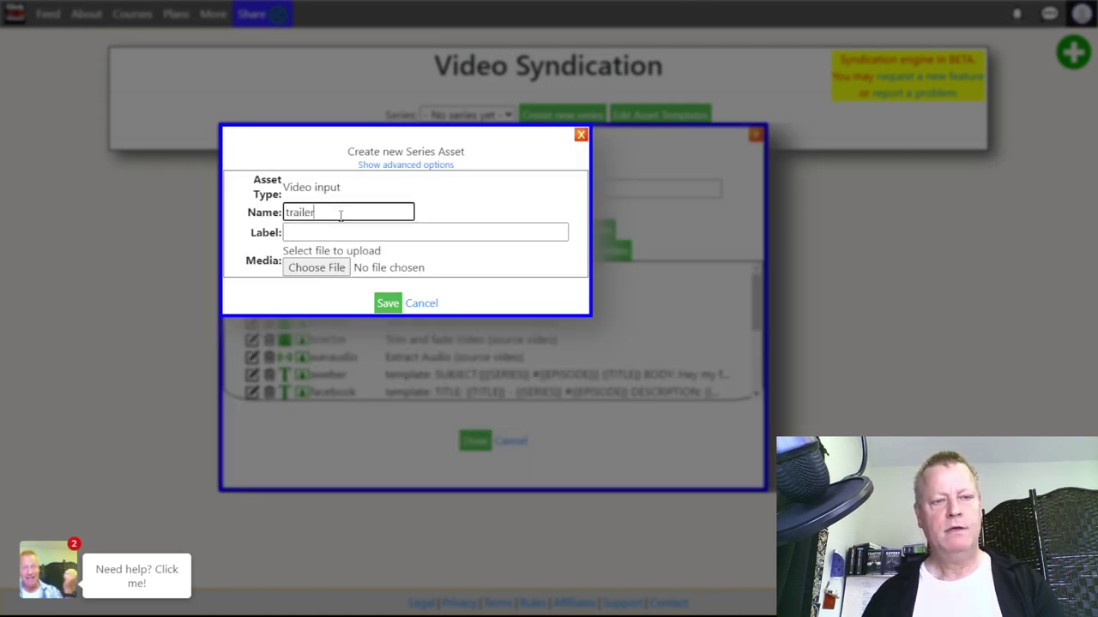
- Browse the files available for the trailer's media and preview the various "to-be-continued" MP4 videos
{"action": "left_click", "coordinate": [322, 271]}
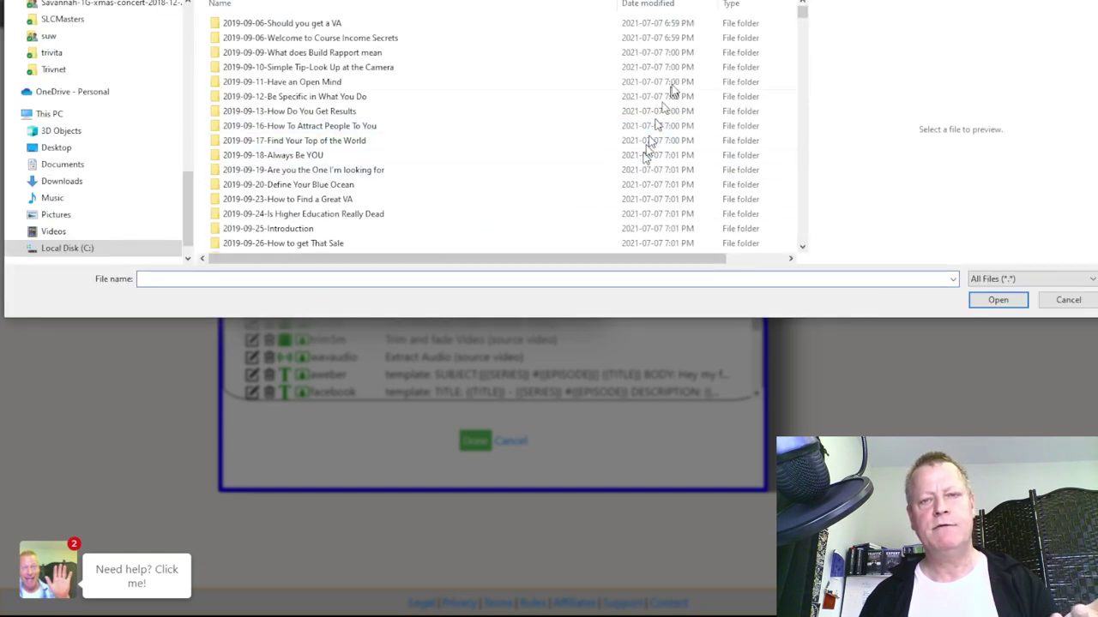
{"action": "left_click_drag", "start_coordinate": [802, 12], "coordinate": [802, 247]}
{"action": "scroll", "coordinate": [343, 147], "scroll_direction": "up", "scroll_amount": 2}
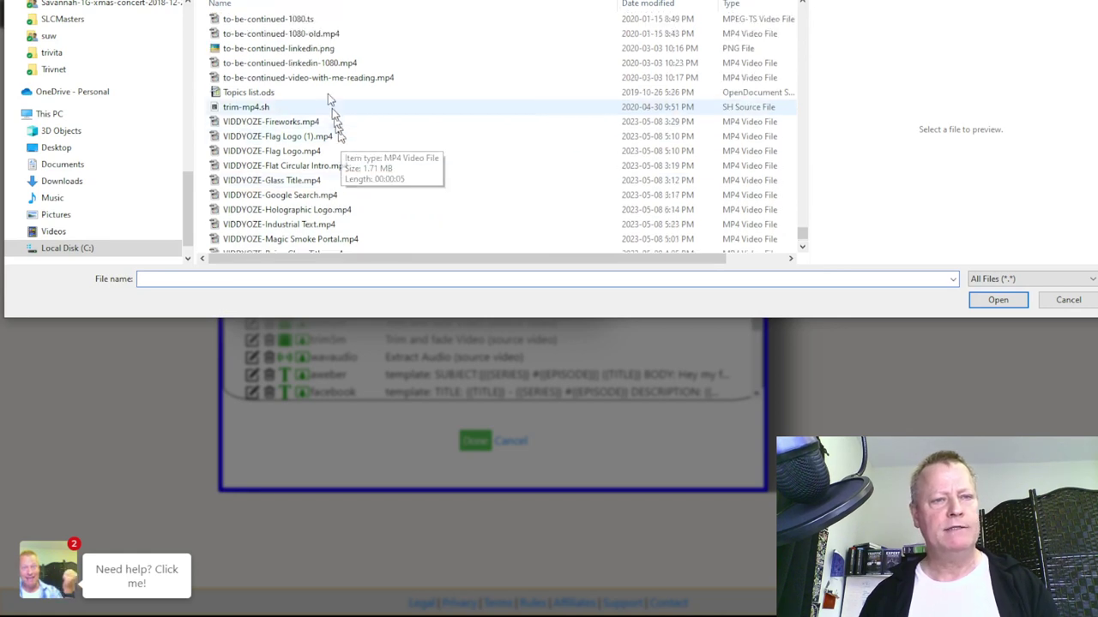
{"action": "scroll", "coordinate": [338, 73], "scroll_direction": "up", "scroll_amount": 2}
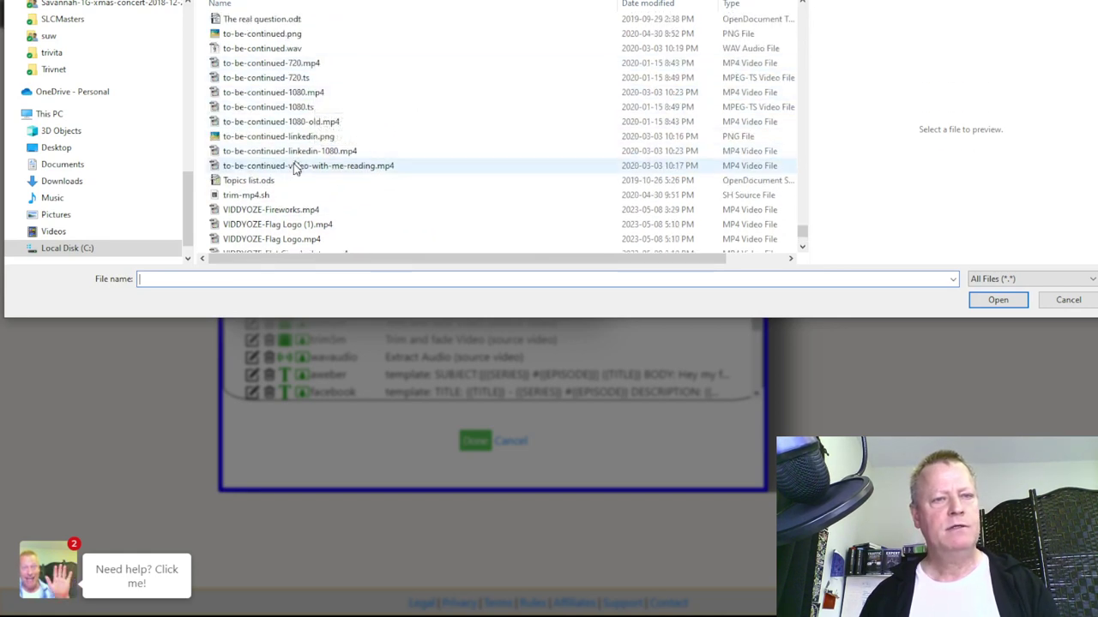
{"action": "left_click", "coordinate": [330, 171]}
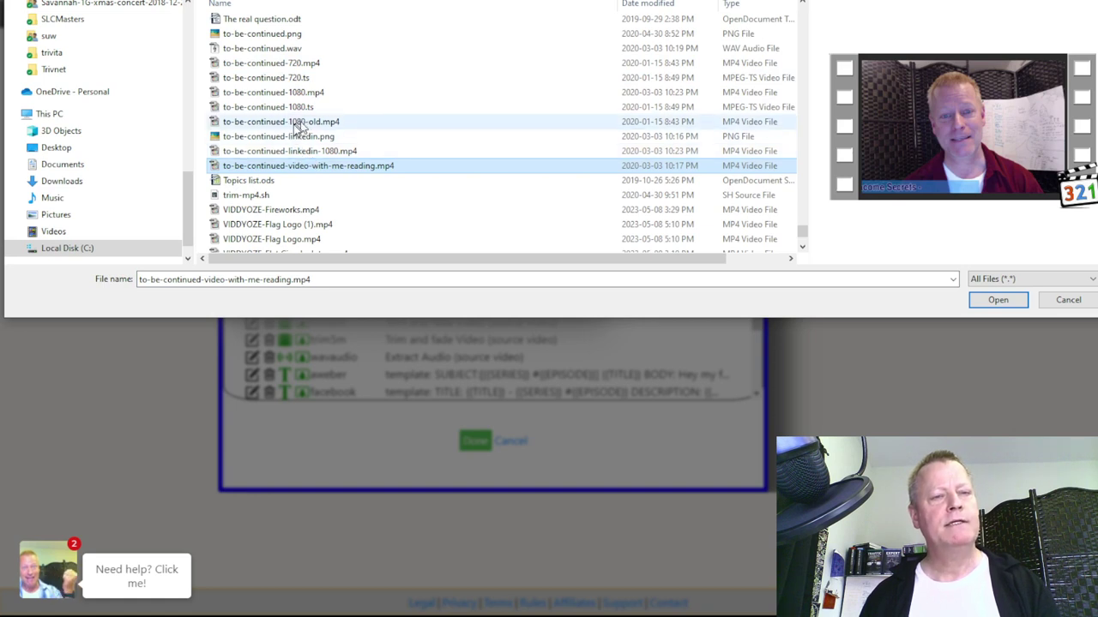
{"action": "left_click", "coordinate": [273, 94]}
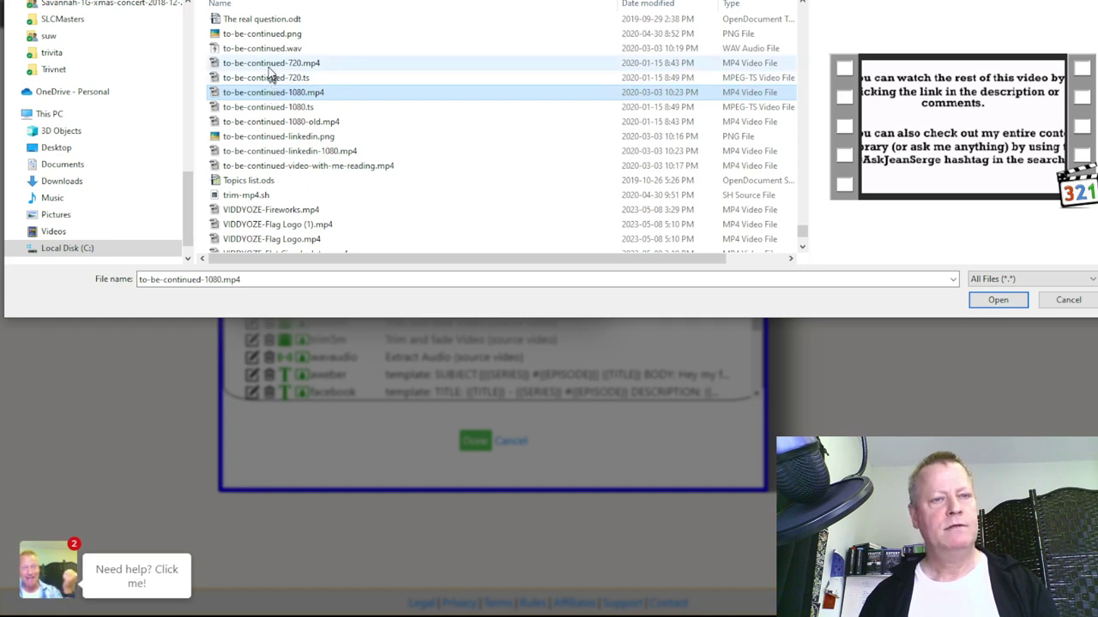
{"action": "left_click", "coordinate": [270, 64]}
{"action": "left_click", "coordinate": [271, 92]}
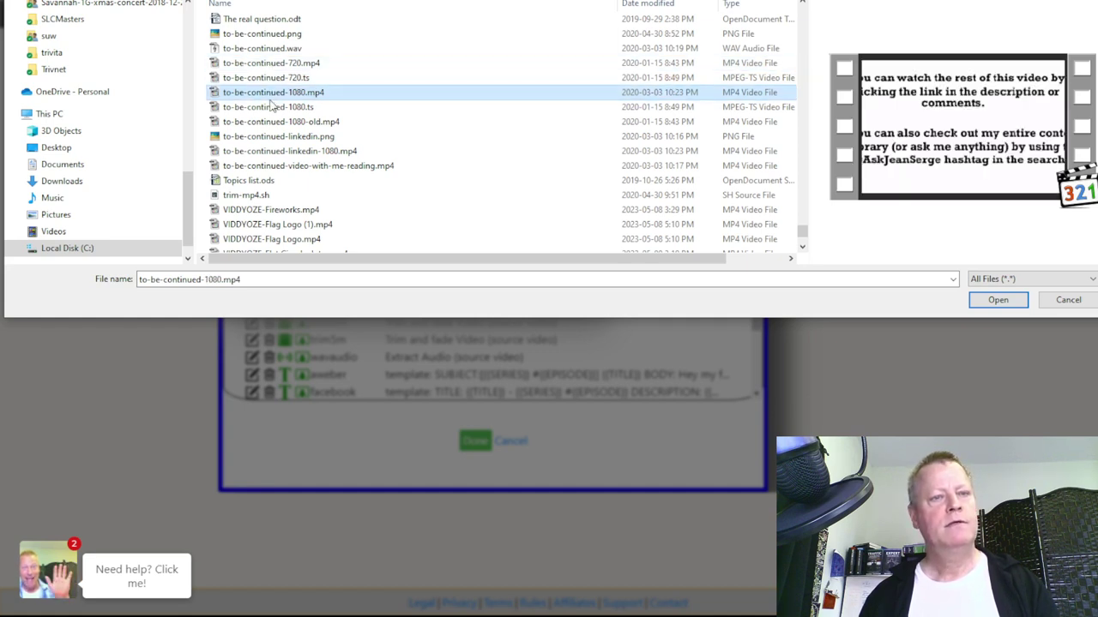
{"action": "scroll", "coordinate": [298, 181], "scroll_direction": "up", "scroll_amount": 1}
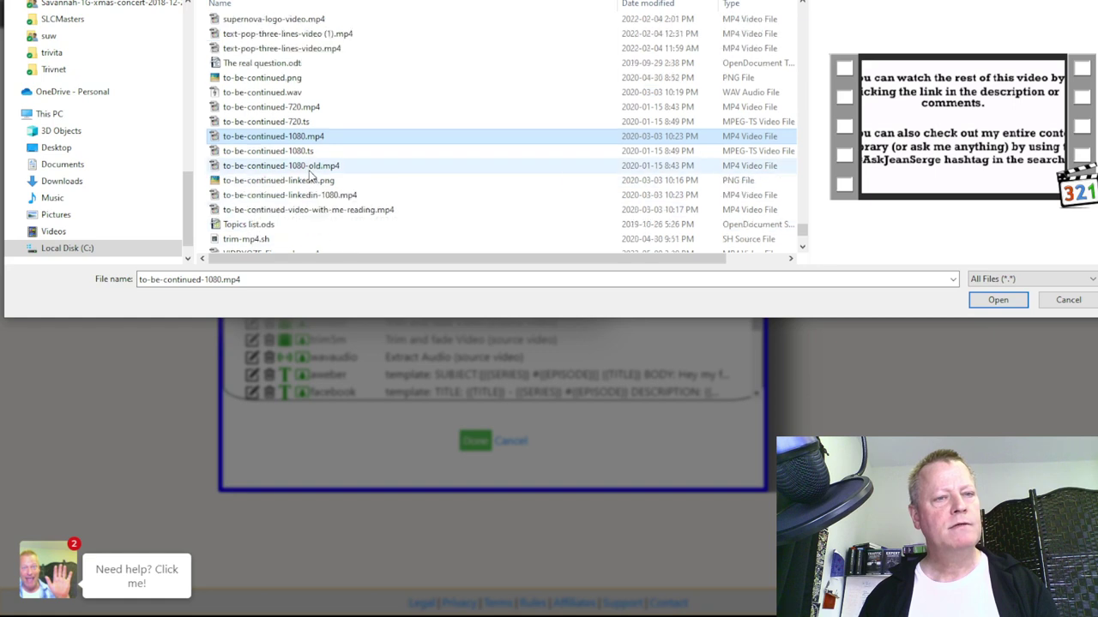
{"action": "left_click", "coordinate": [302, 109]}
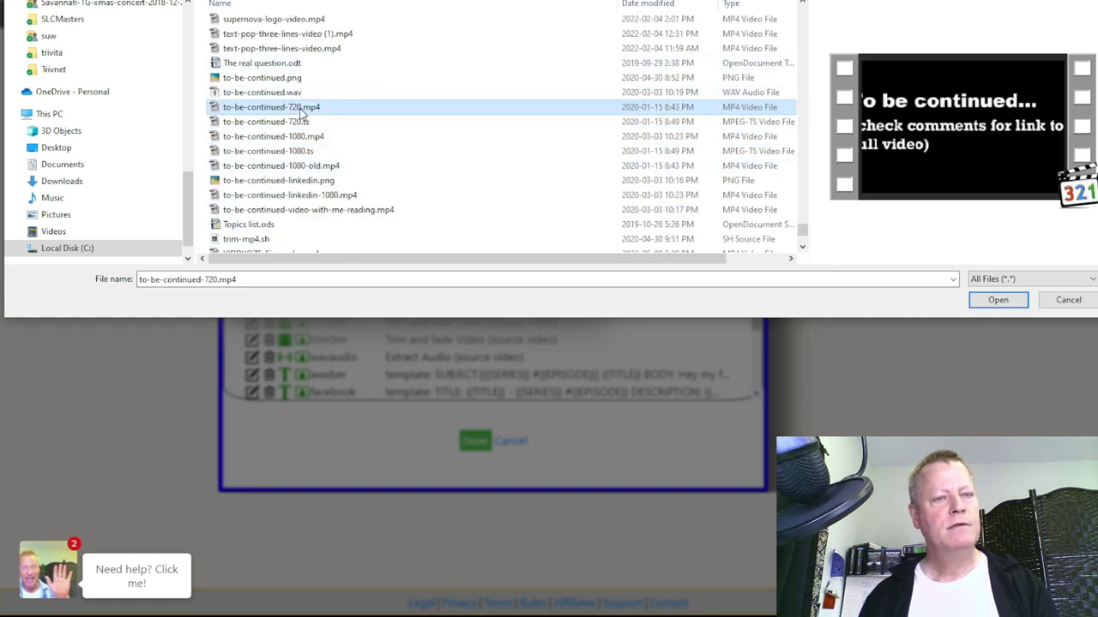
{"action": "left_click", "coordinate": [307, 196]}
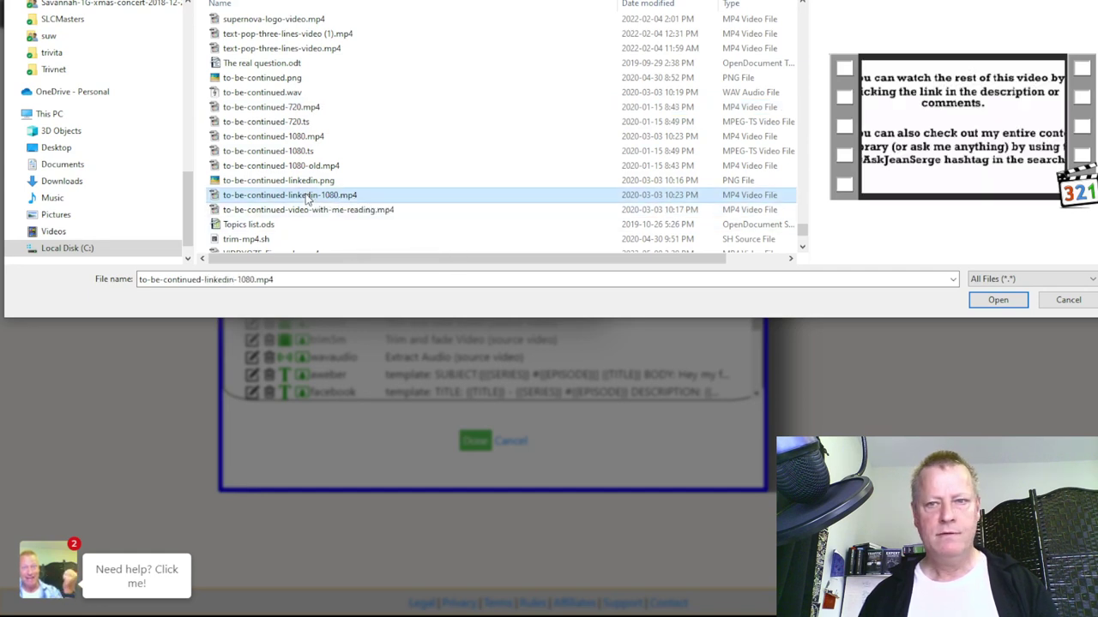
- Choose outtro-tobecontinued-withvoice-1920x1080.mp4 as the trailer asset's media file
{"action": "scroll", "coordinate": [292, 194], "scroll_direction": "down", "scroll_amount": 1}
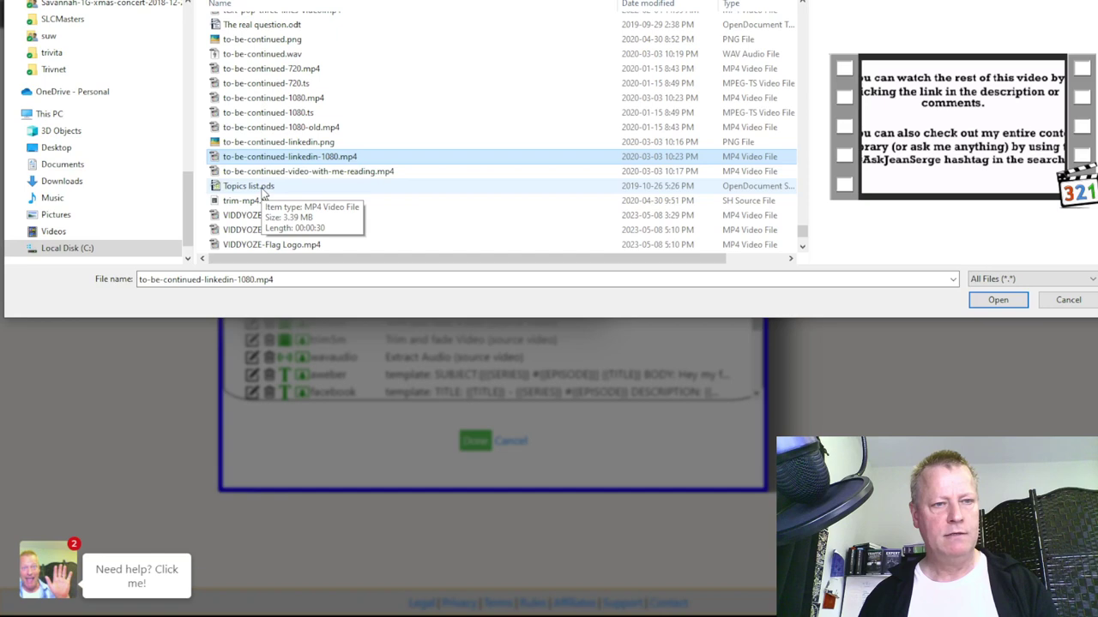
{"action": "scroll", "coordinate": [268, 189], "scroll_direction": "up", "scroll_amount": 1}
{"action": "scroll", "coordinate": [269, 188], "scroll_direction": "up", "scroll_amount": 1}
{"action": "scroll", "coordinate": [269, 189], "scroll_direction": "down", "scroll_amount": 5}
{"action": "scroll", "coordinate": [268, 189], "scroll_direction": "up", "scroll_amount": 5}
{"action": "scroll", "coordinate": [270, 191], "scroll_direction": "up", "scroll_amount": 1}
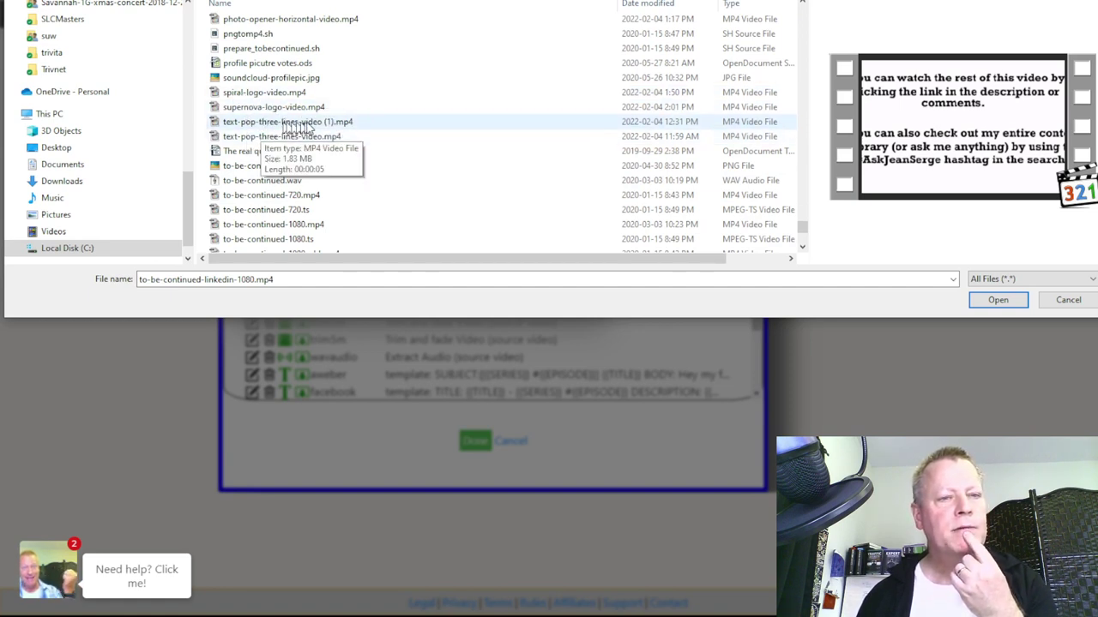
{"action": "scroll", "coordinate": [257, 107], "scroll_direction": "up", "scroll_amount": 1}
{"action": "scroll", "coordinate": [257, 97], "scroll_direction": "up", "scroll_amount": 1}
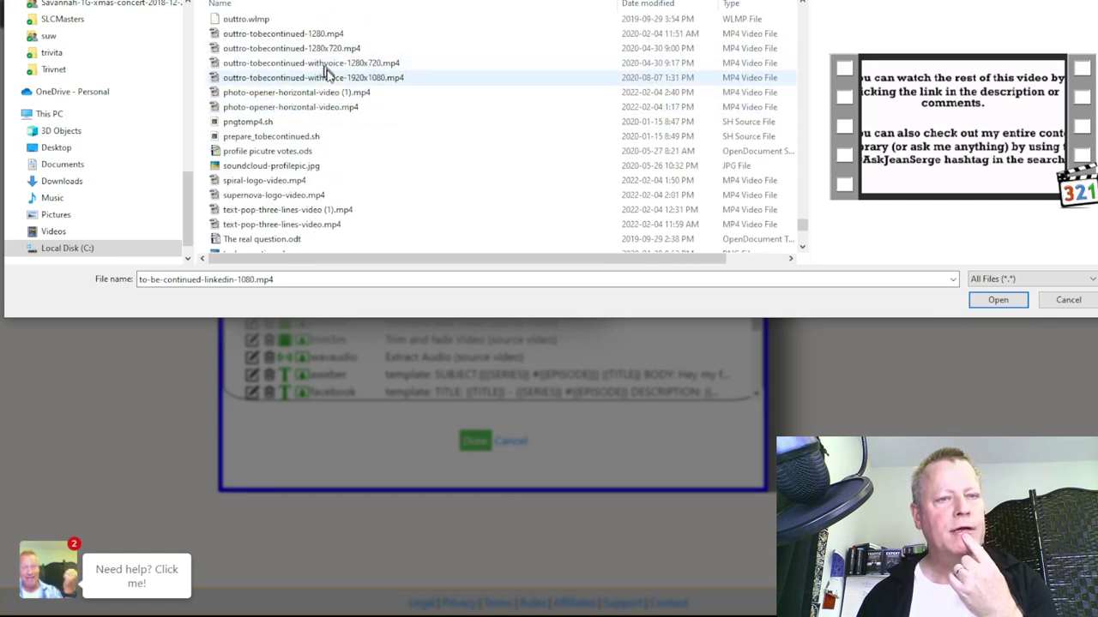
{"action": "left_click", "coordinate": [370, 65]}
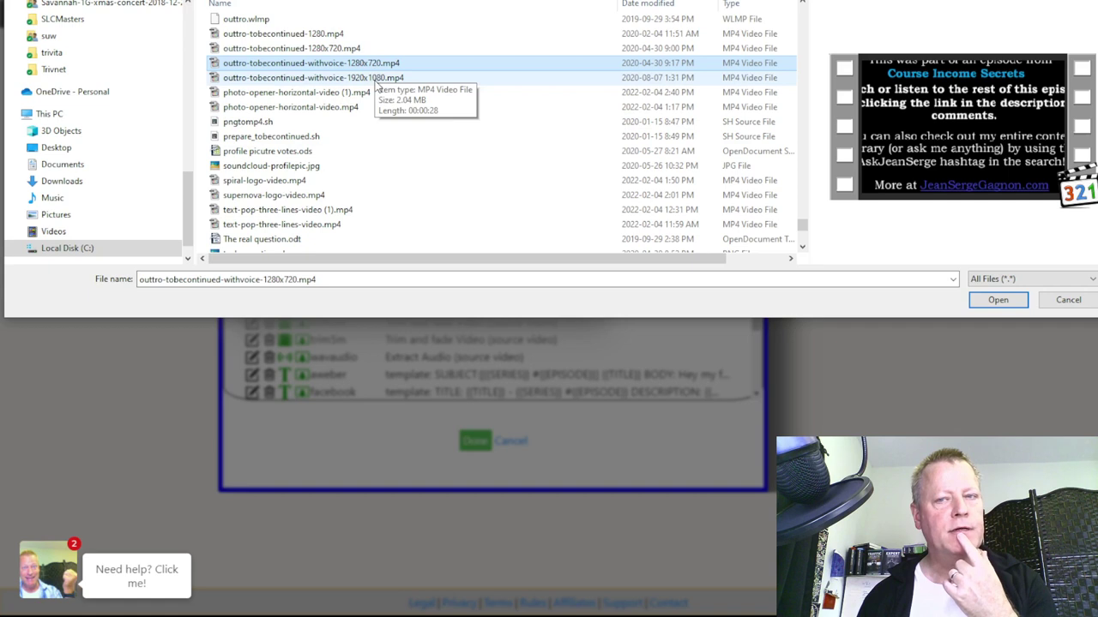
{"action": "left_click", "coordinate": [376, 78]}
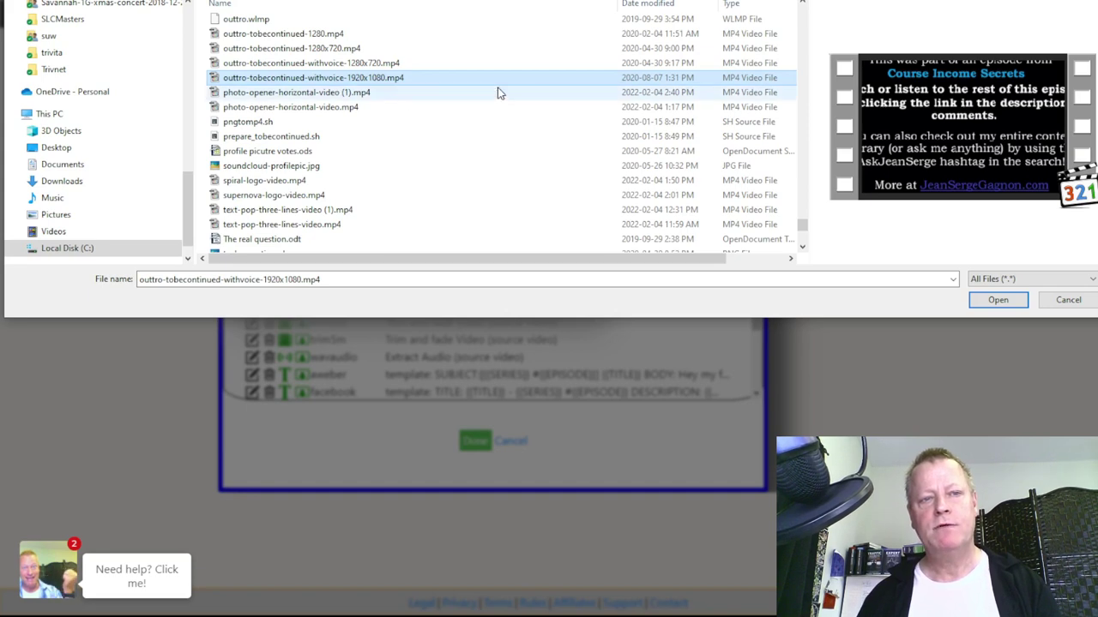
{"action": "left_click", "coordinate": [997, 299]}
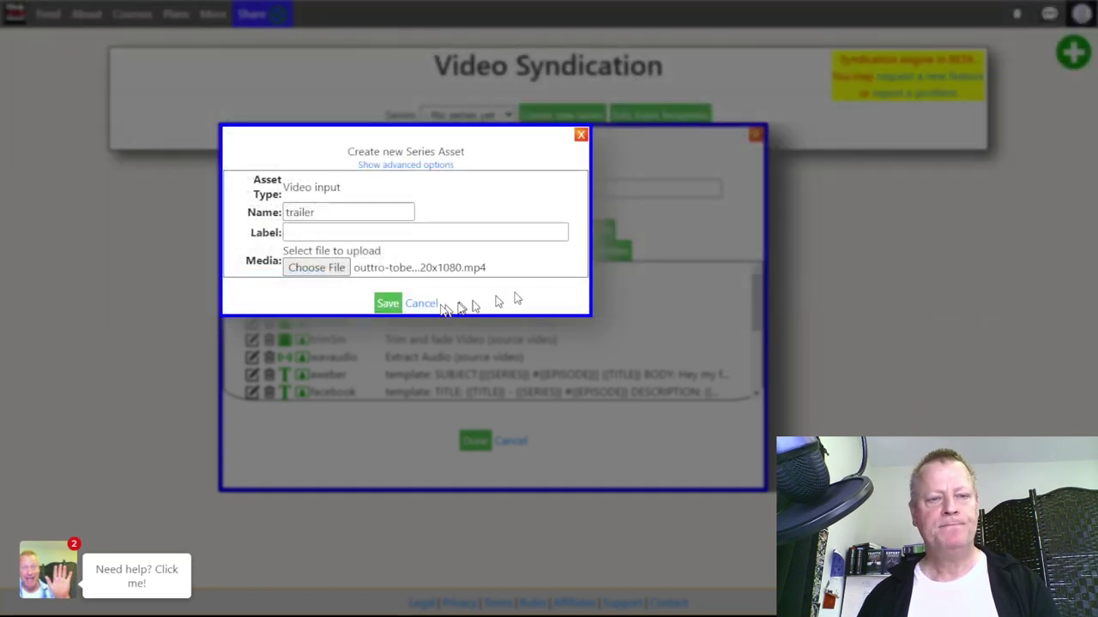
- Save the trailer asset, highlight "Create trimmed video output rule with trailer" in the Notepad notes, and return to Click eCourse
{"action": "left_click", "coordinate": [387, 303]}
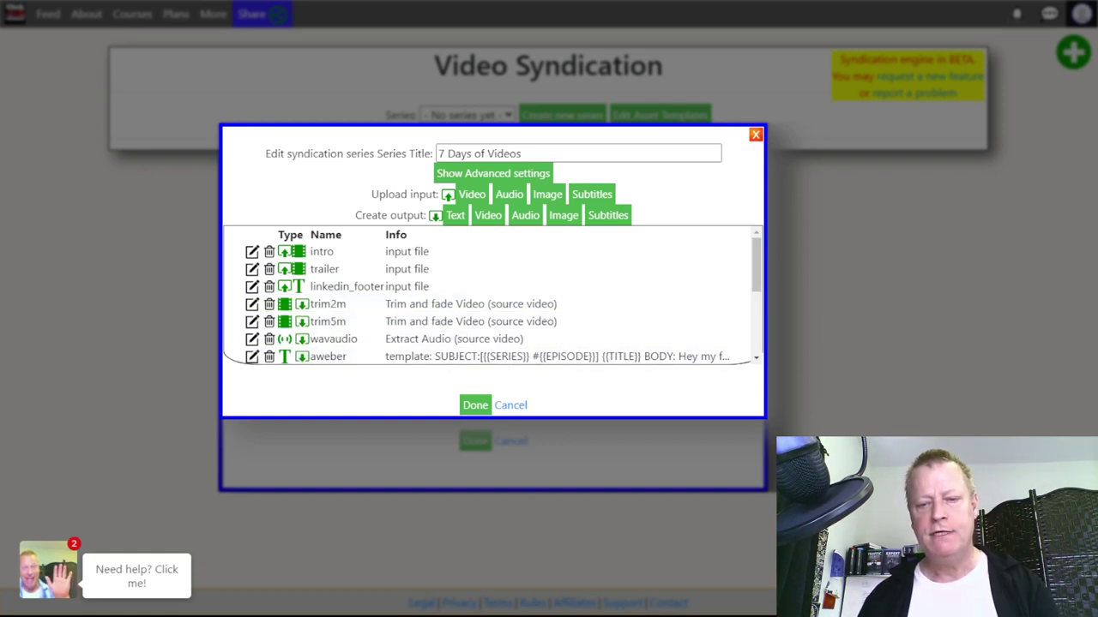
{"action": "key", "text": "alt+Tab"}
{"action": "left_click", "coordinate": [196, 290]}
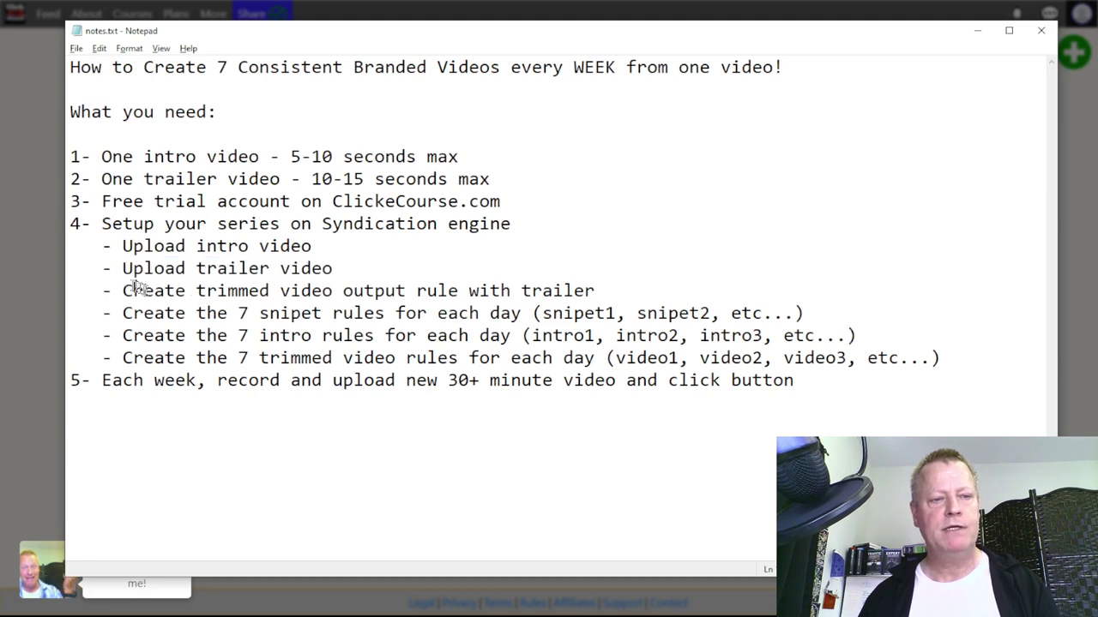
{"action": "left_click_drag", "start_coordinate": [123, 291], "coordinate": [395, 293]}
{"action": "left_click_drag", "start_coordinate": [493, 292], "coordinate": [594, 293]}
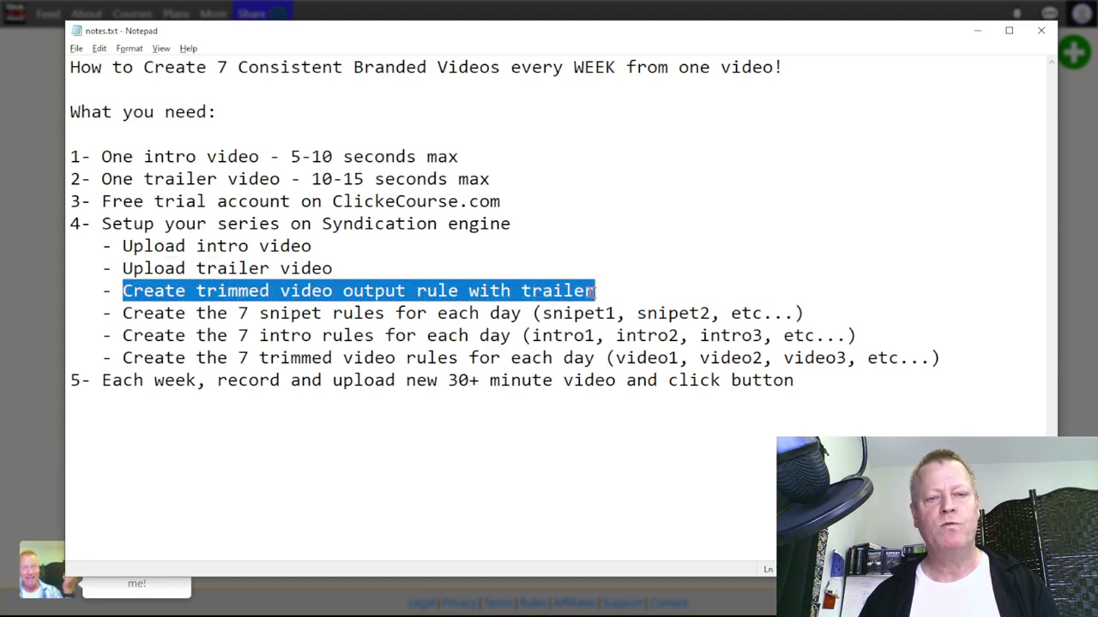
{"action": "double_click", "coordinate": [444, 292]}
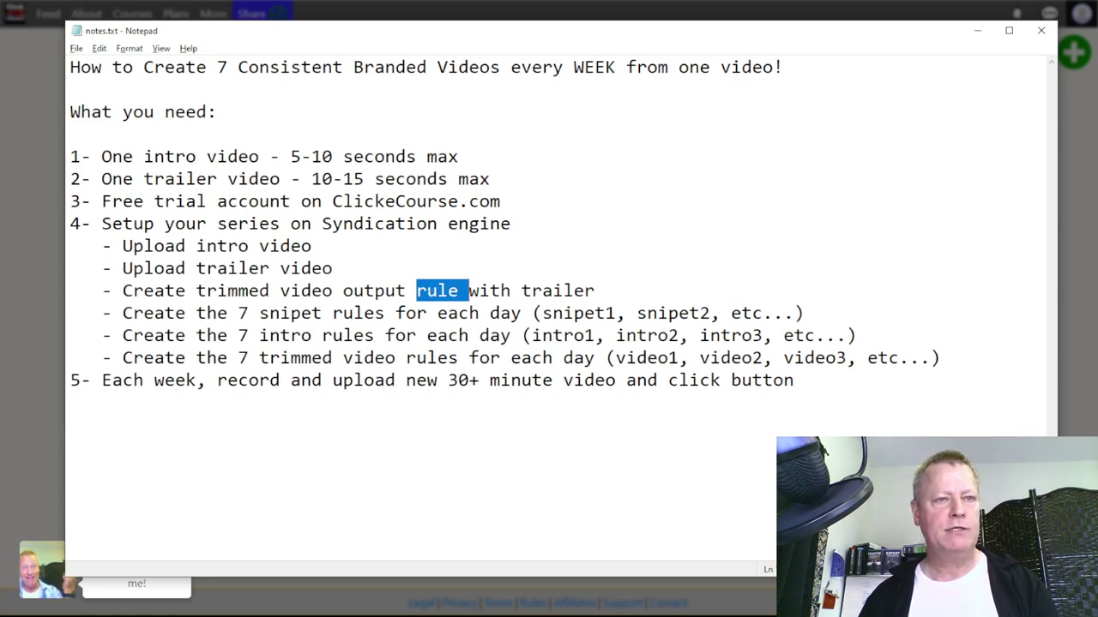
{"action": "key", "text": "alt+Tab"}
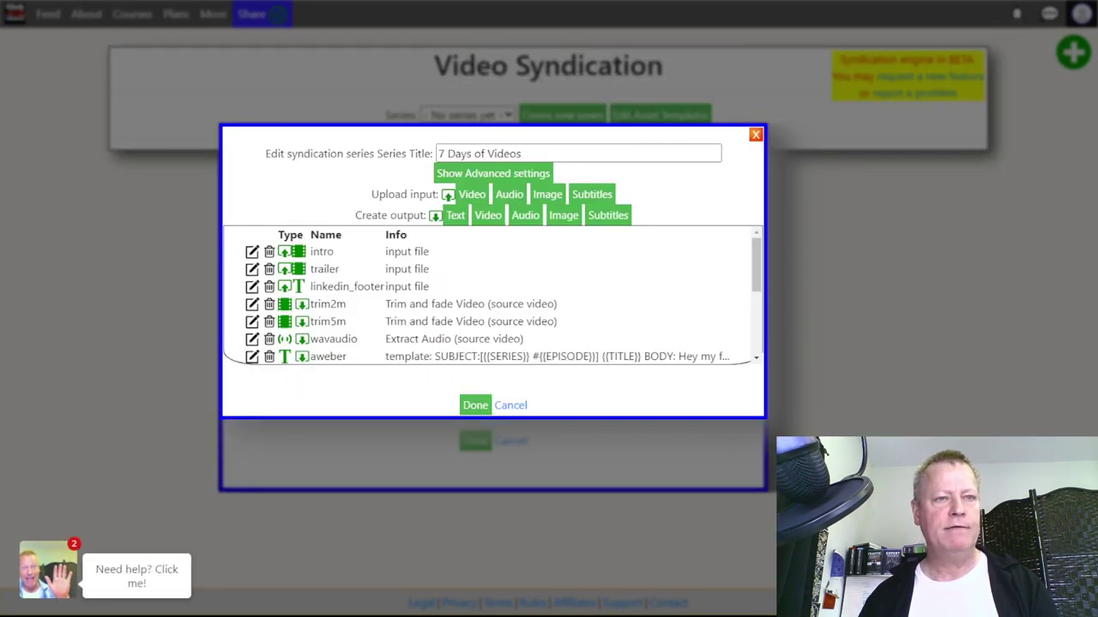
- Open the trim5m output rule and examine its trim action, source video, output format and maximum length
{"action": "left_click", "coordinate": [332, 330]}
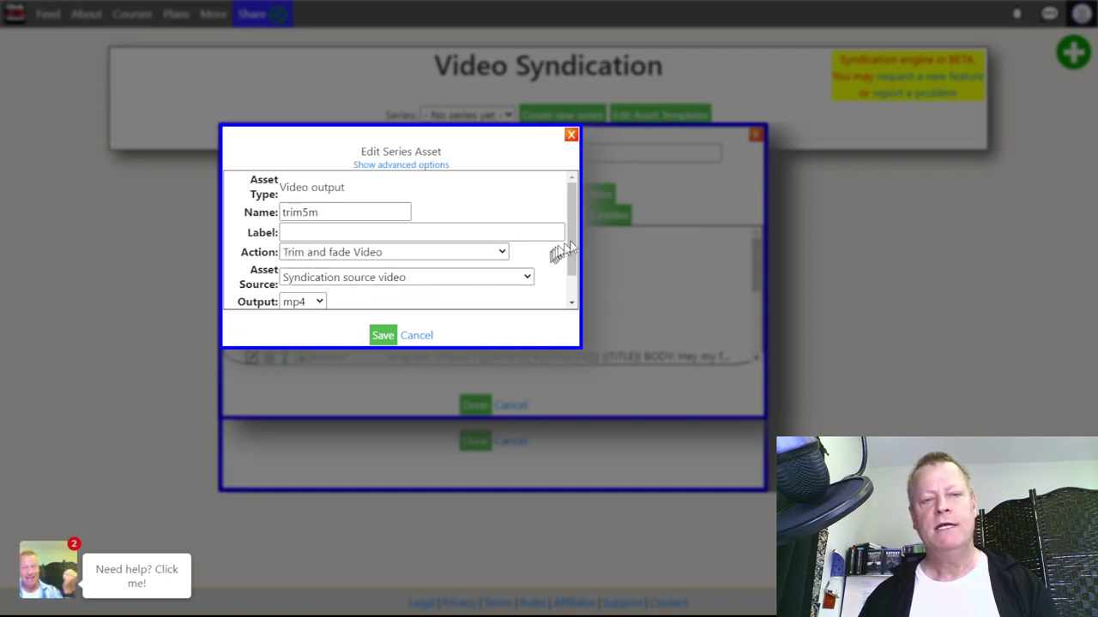
{"action": "left_click_drag", "start_coordinate": [574, 246], "coordinate": [573, 206]}
{"action": "scroll", "coordinate": [429, 296], "scroll_direction": "down", "scroll_amount": 1}
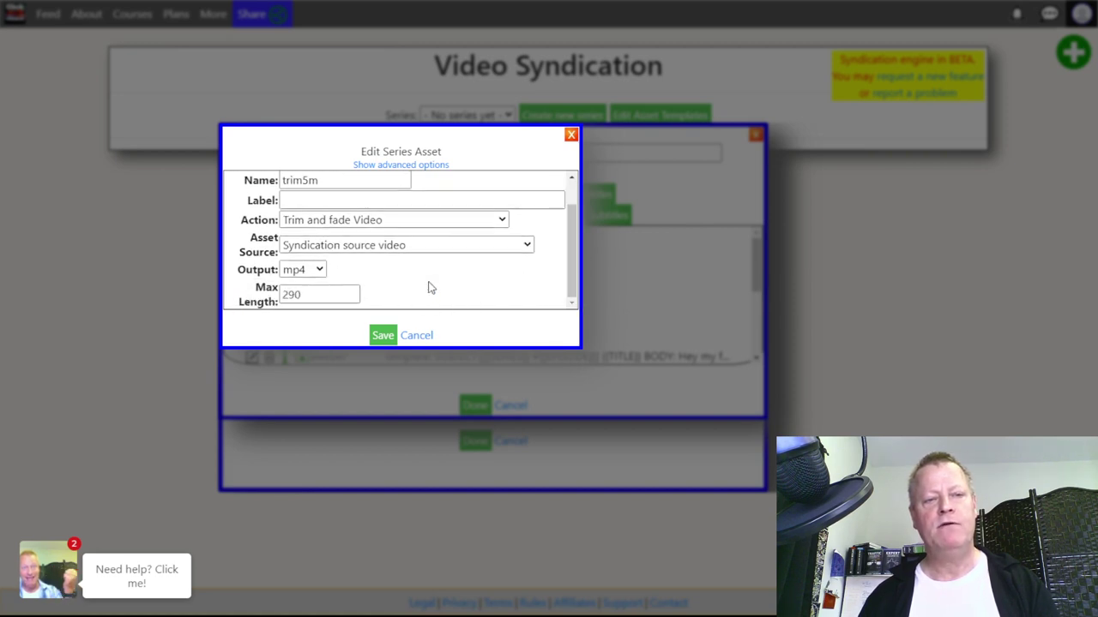
{"action": "left_click", "coordinate": [296, 294]}
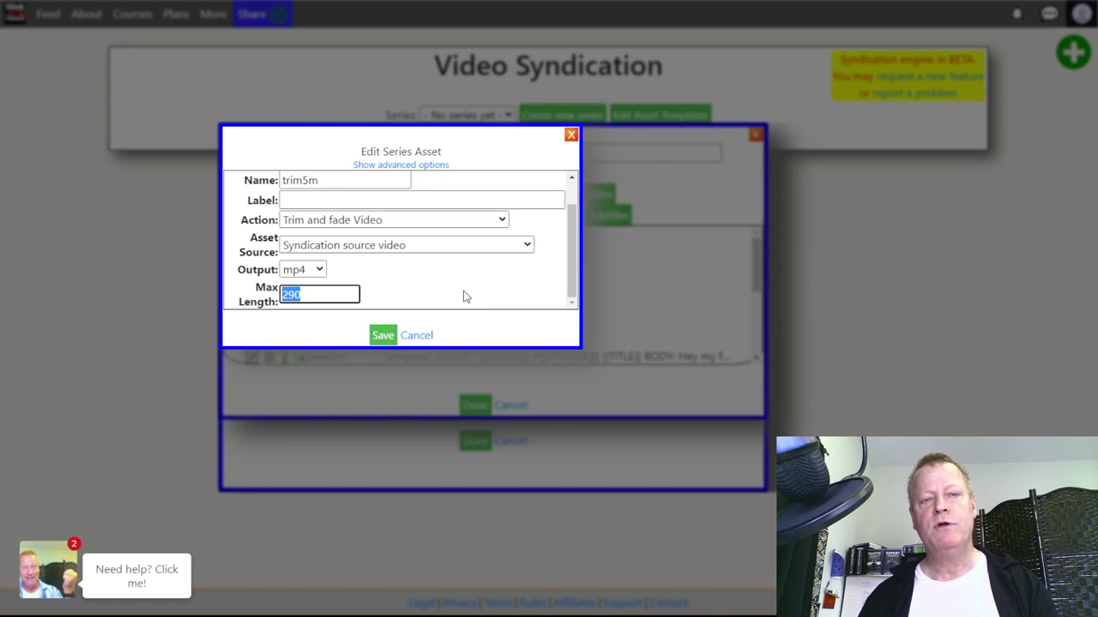
{"action": "scroll", "coordinate": [463, 297], "scroll_direction": "up", "scroll_amount": 2}
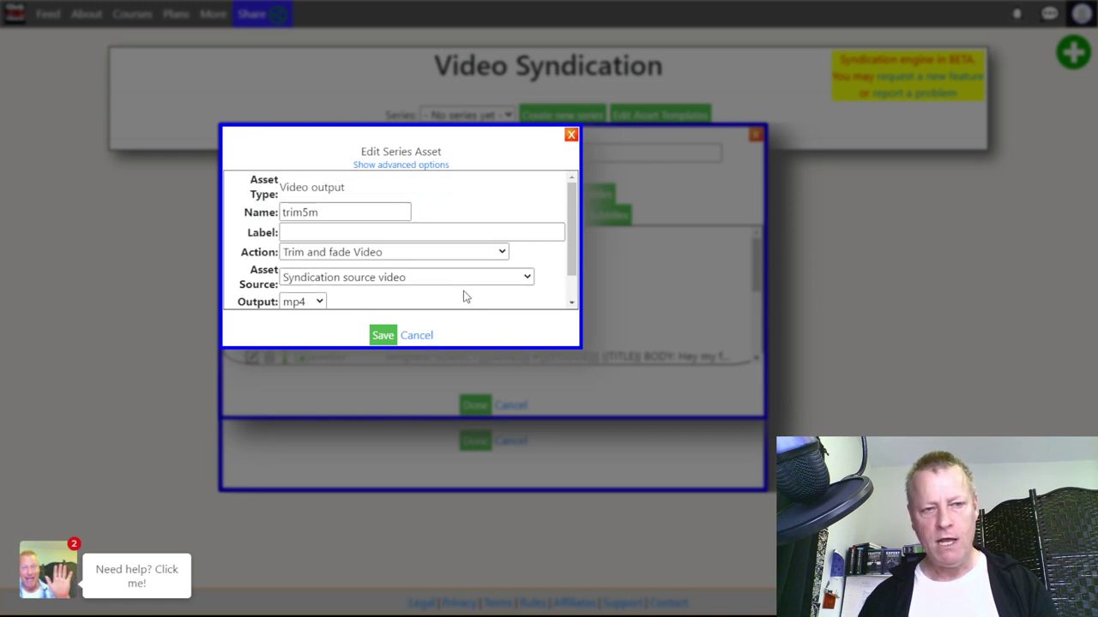
{"action": "scroll", "coordinate": [463, 297], "scroll_direction": "down", "scroll_amount": 2}
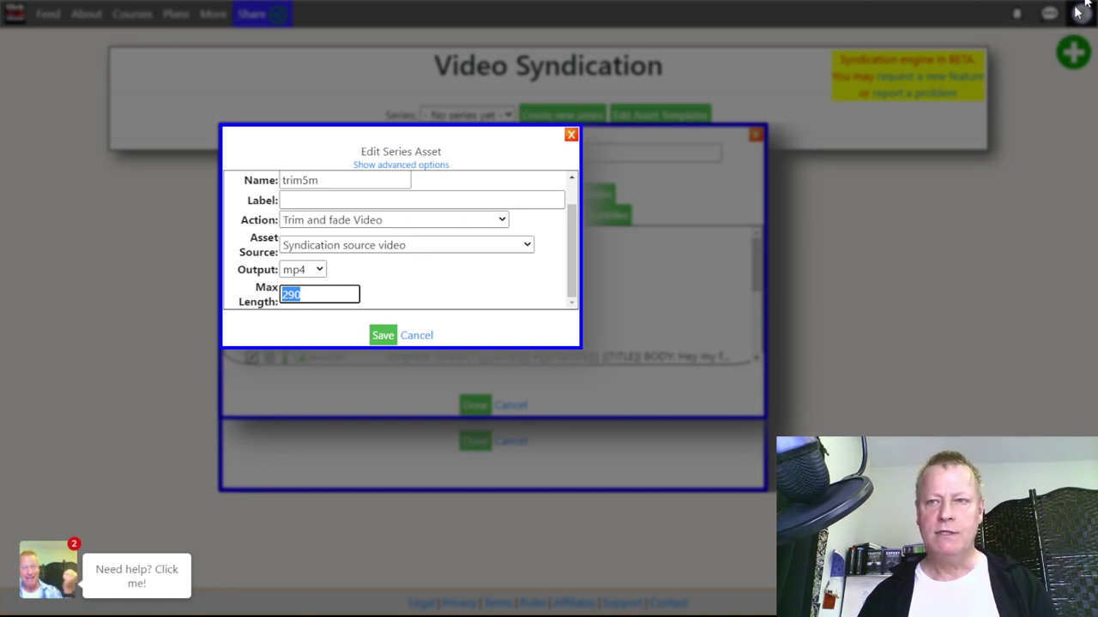
- Switch to File Explorer and locate outtro-tobecontinued-withvoice-1280x720.mp4 in the Course Income Secrets folder
{"action": "key", "text": "alt+Tab"}
{"action": "scroll", "coordinate": [463, 228], "scroll_direction": "up", "scroll_amount": 1}
{"action": "scroll", "coordinate": [438, 214], "scroll_direction": "down", "scroll_amount": 4}
{"action": "scroll", "coordinate": [435, 151], "scroll_direction": "up", "scroll_amount": 1}
{"action": "scroll", "coordinate": [434, 150], "scroll_direction": "down", "scroll_amount": 3}
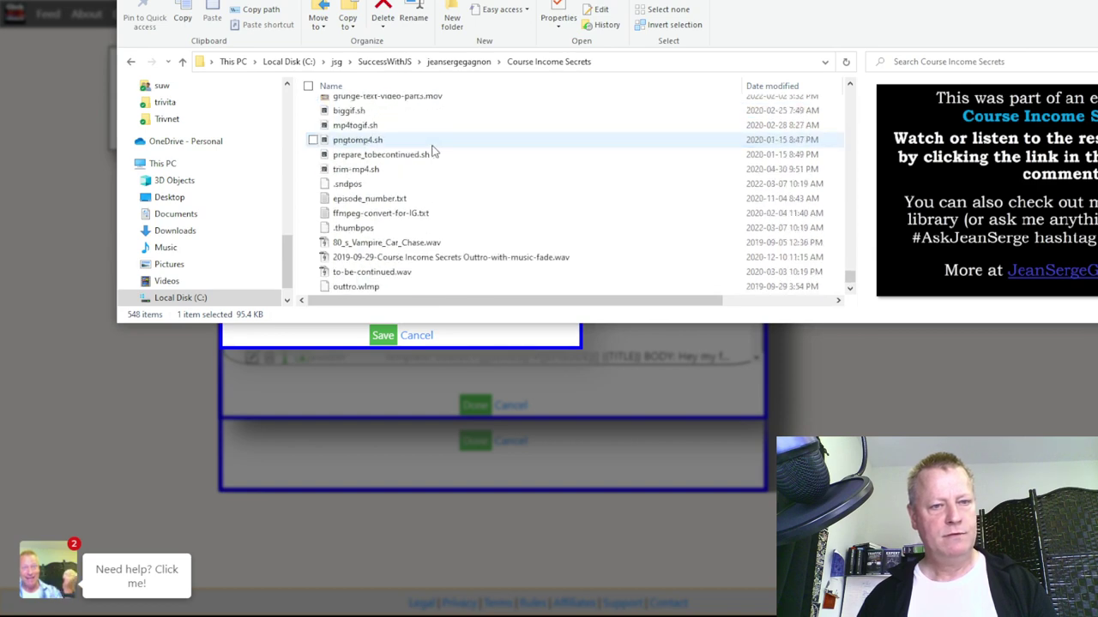
{"action": "scroll", "coordinate": [433, 151], "scroll_direction": "up", "scroll_amount": 10}
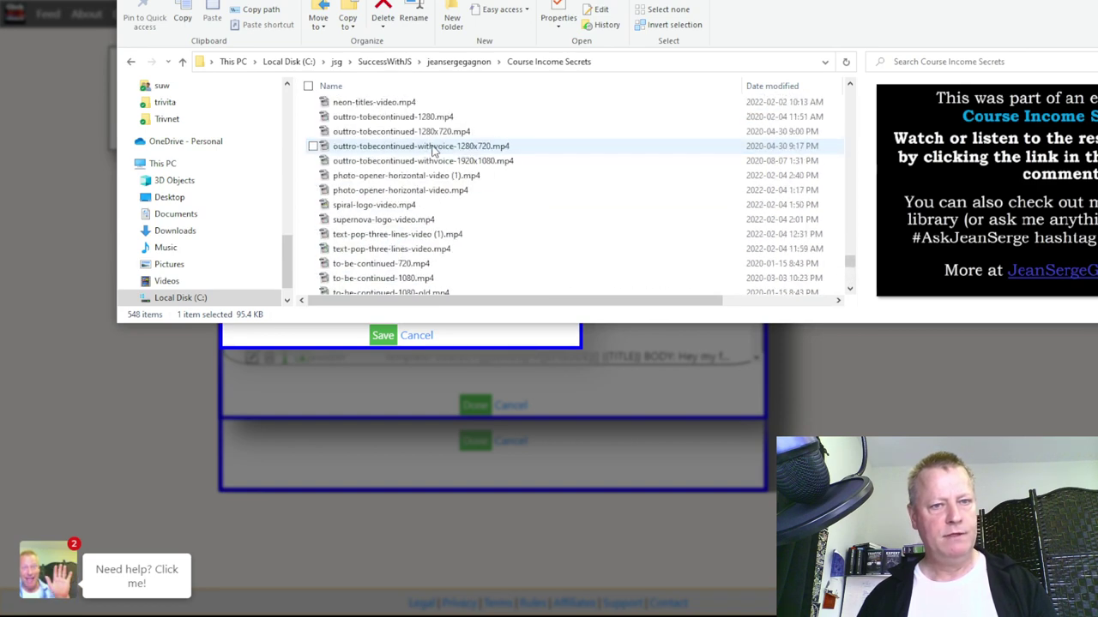
{"action": "left_click", "coordinate": [396, 133]}
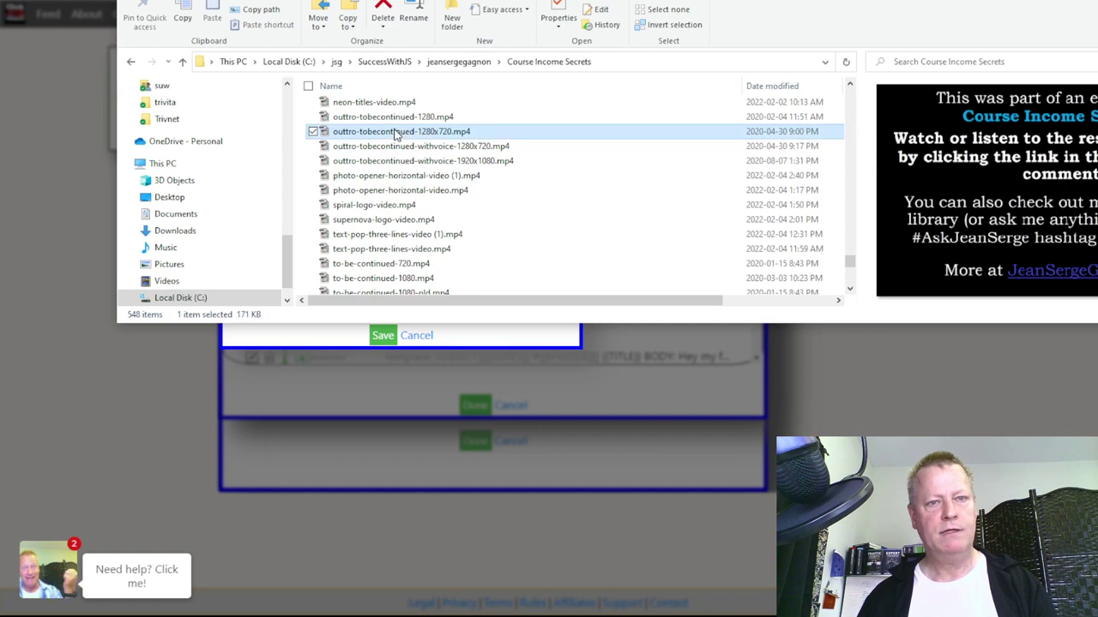
{"action": "left_click", "coordinate": [437, 148]}
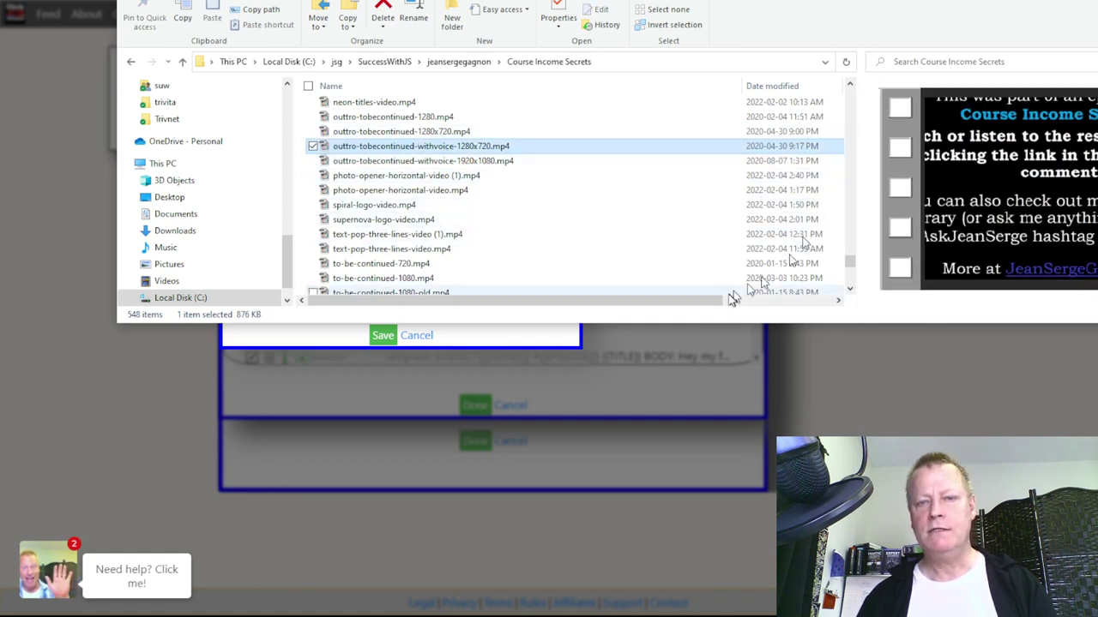
{"action": "mouse_move", "coordinate": [712, 302]}
{"action": "left_mouse_down"}
{"action": "mouse_move", "coordinate": [845, 307]}
{"action": "mouse_move", "coordinate": [723, 305]}
{"action": "left_mouse_up"}
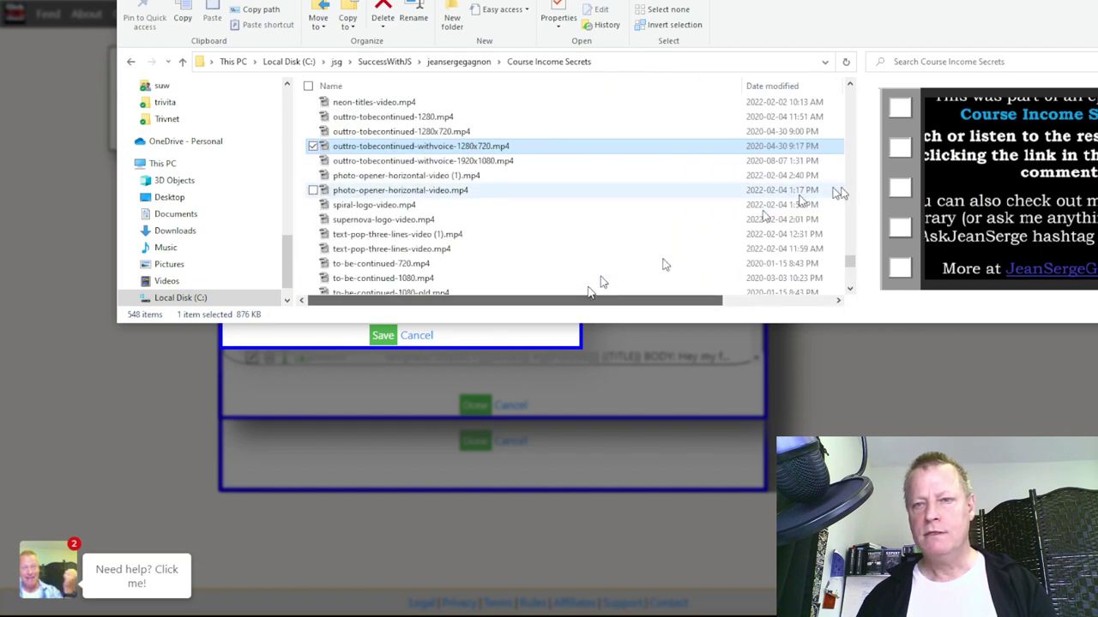
- Check the length of outtro-tobecontinued-withvoice-1280x720.mp4 in its detailed file properties, and return to the trim5m rule
{"action": "right_click", "coordinate": [442, 145]}
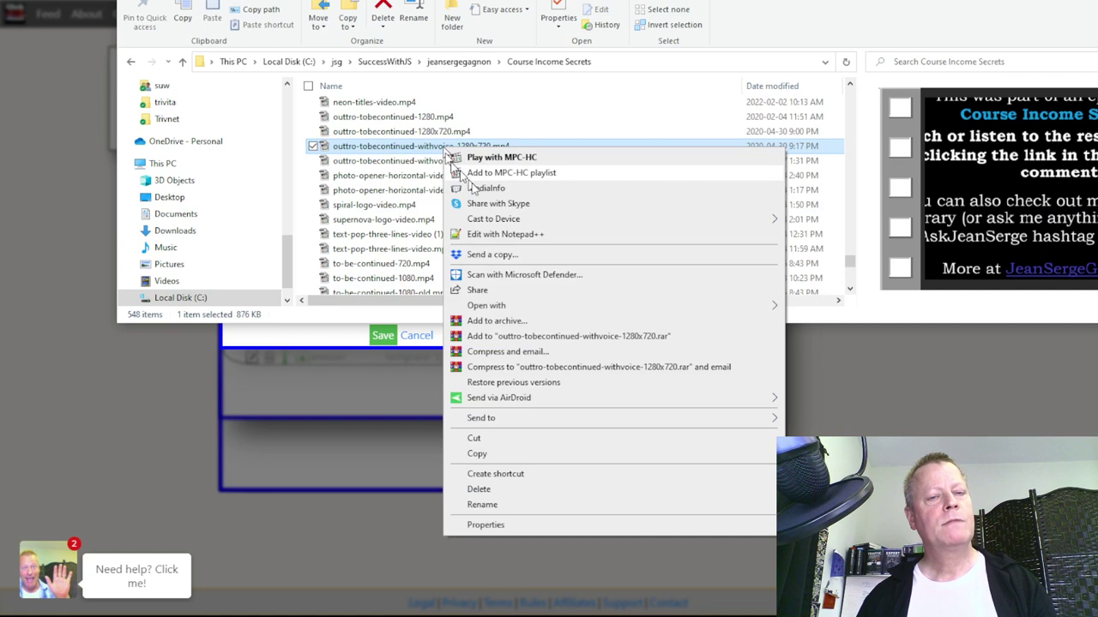
{"action": "left_click", "coordinate": [485, 525]}
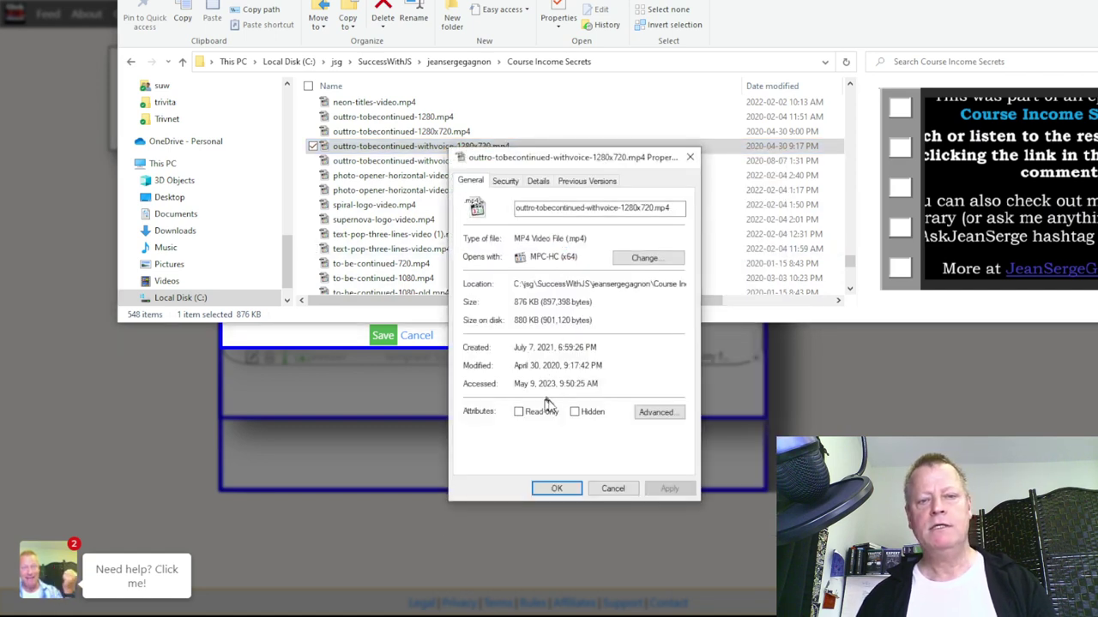
{"action": "left_click", "coordinate": [538, 181]}
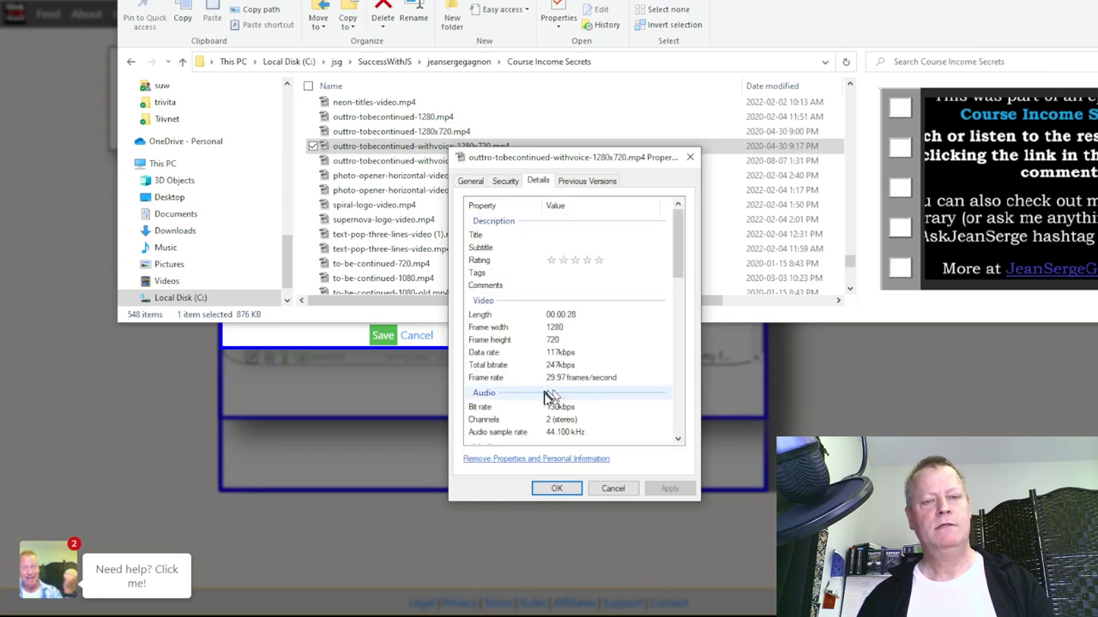
{"action": "scroll", "coordinate": [566, 395], "scroll_direction": "down", "scroll_amount": 1}
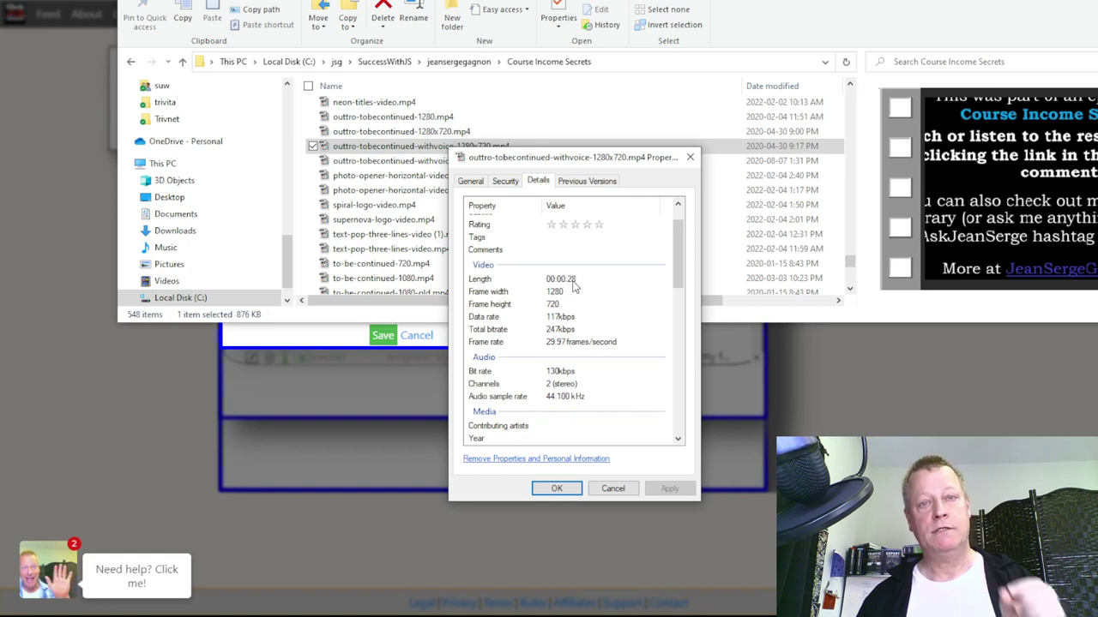
{"action": "left_click", "coordinate": [612, 488]}
{"action": "left_click", "coordinate": [532, 339]}
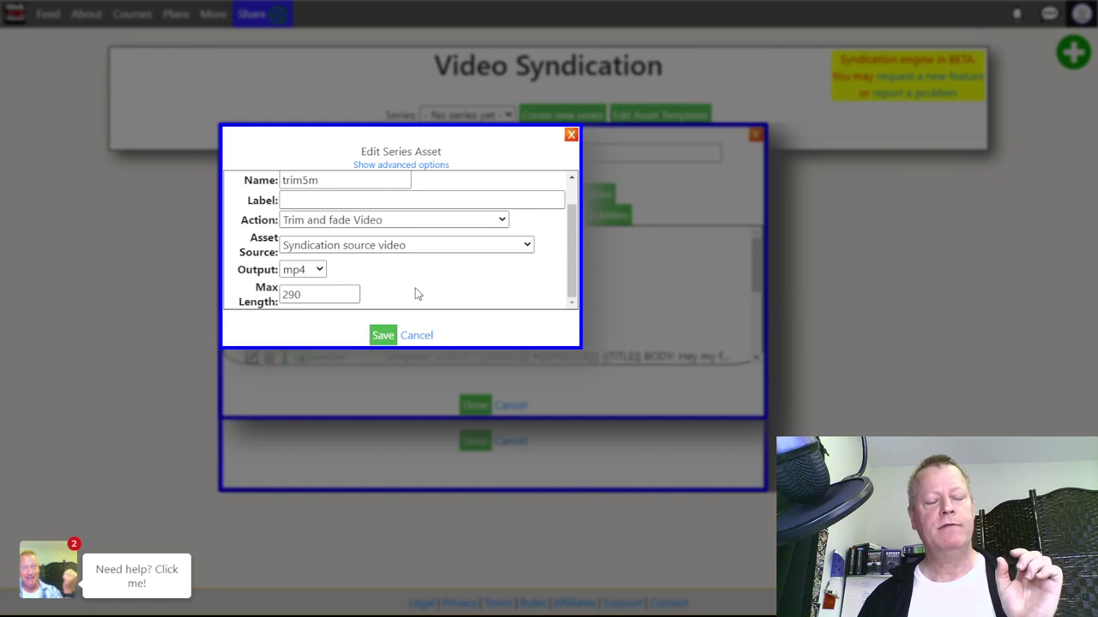
- Switch to the Notepad notes and add "(30s)" at the end of the trailer video line
{"action": "key", "text": "alt+Tab"}
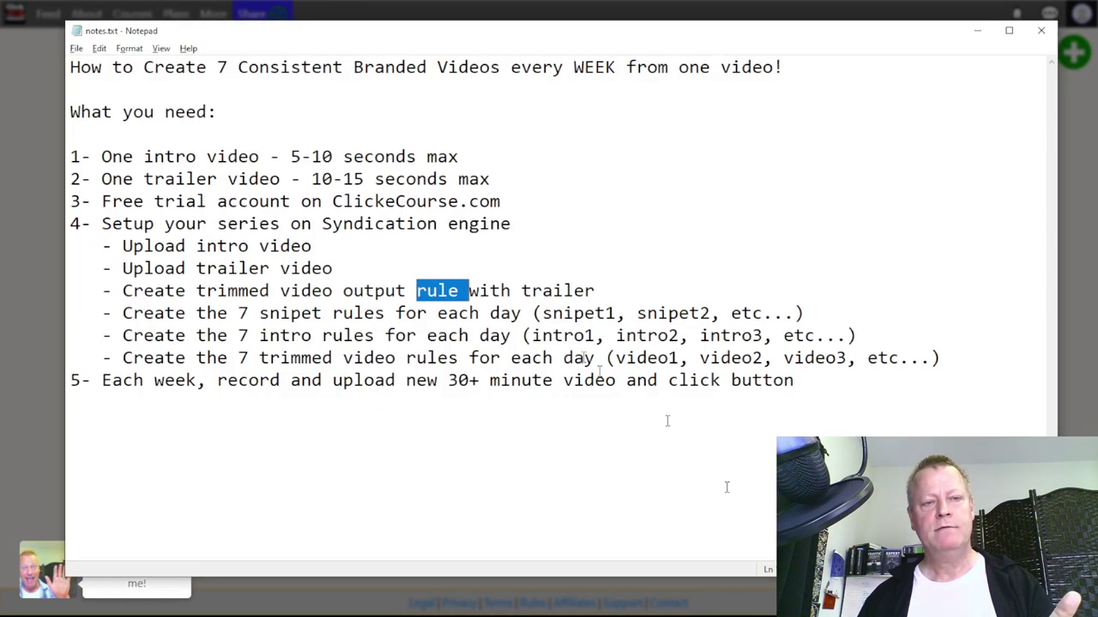
{"action": "left_click", "coordinate": [313, 178]}
{"action": "left_click", "coordinate": [514, 184]}
{"action": "type", "text": "(30s)"}
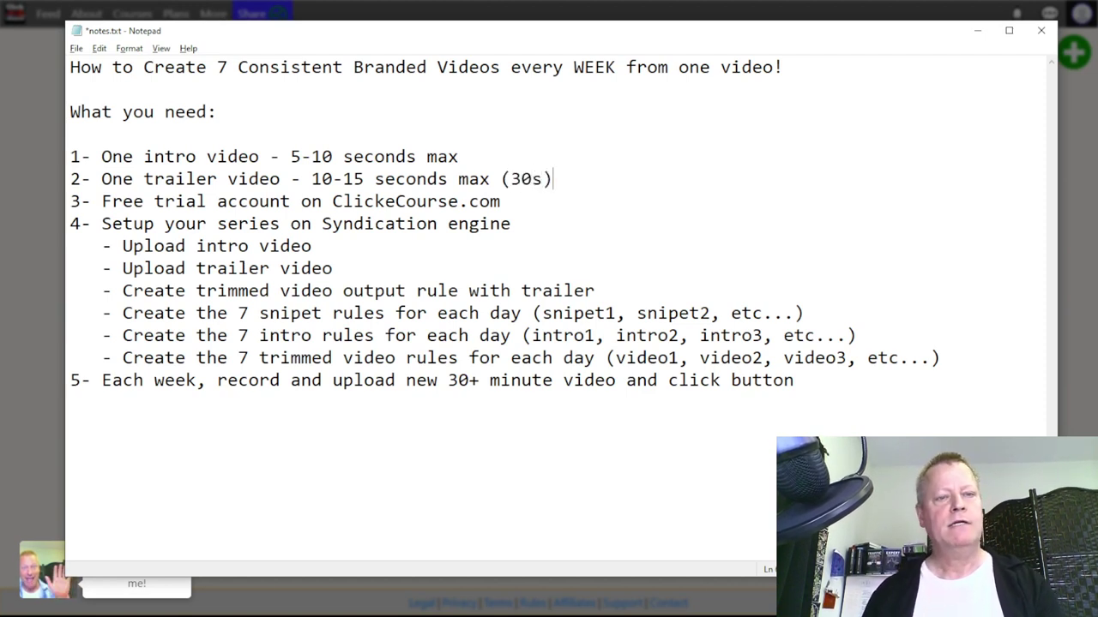
- Change the recommended trailer video duration in the notes to 15-30 seconds
{"action": "left_click_drag", "start_coordinate": [312, 180], "coordinate": [360, 181]}
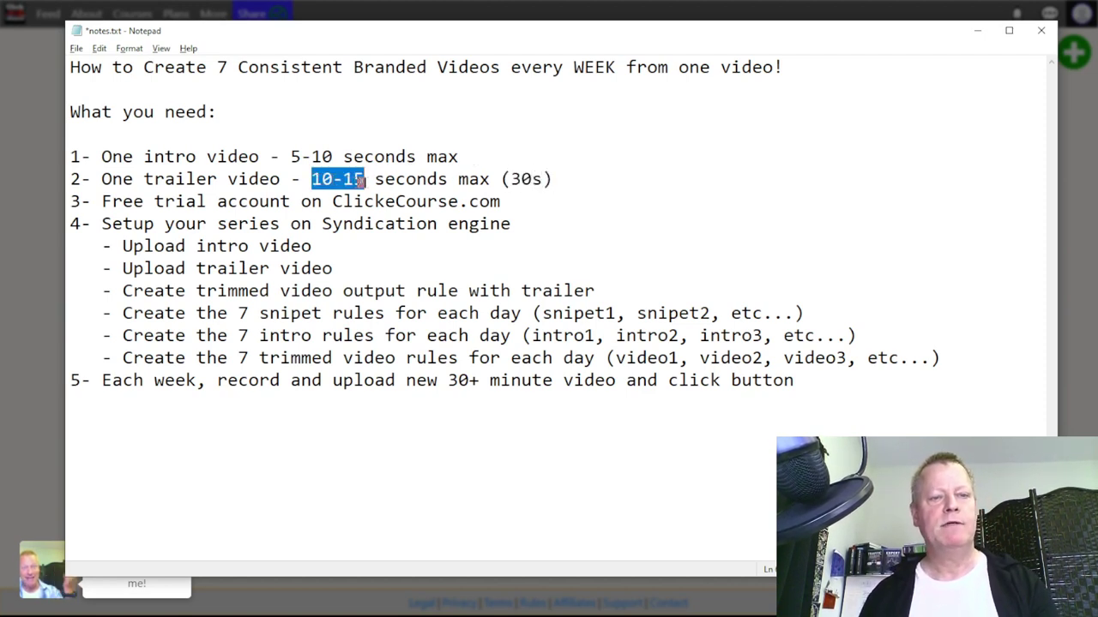
{"action": "left_click", "coordinate": [353, 179]}
{"action": "double_click", "coordinate": [322, 179]}
{"action": "type", "text": "15"}
{"action": "key", "text": "BackSpace"}
{"action": "key", "text": "BackSpace"}
{"action": "type", "text": "30"}
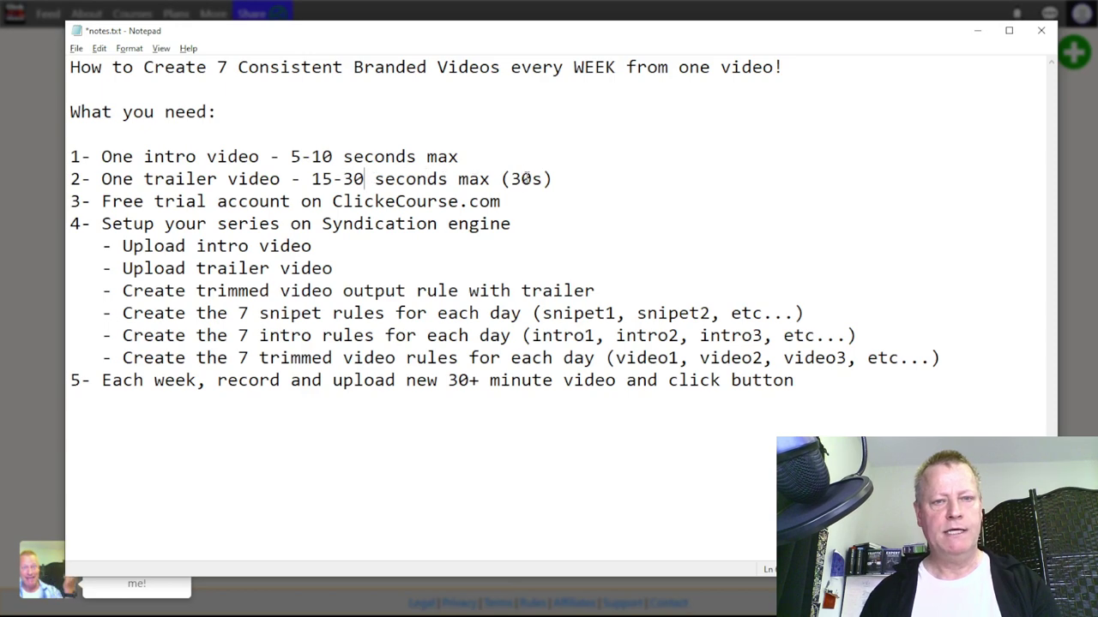
- Change the bracketed trailer duration in the notes to 28s
{"action": "left_click", "coordinate": [533, 179]}
{"action": "key", "text": "BackSpace"}
{"action": "key", "text": "BackSpace"}
{"action": "type", "text": "28"}
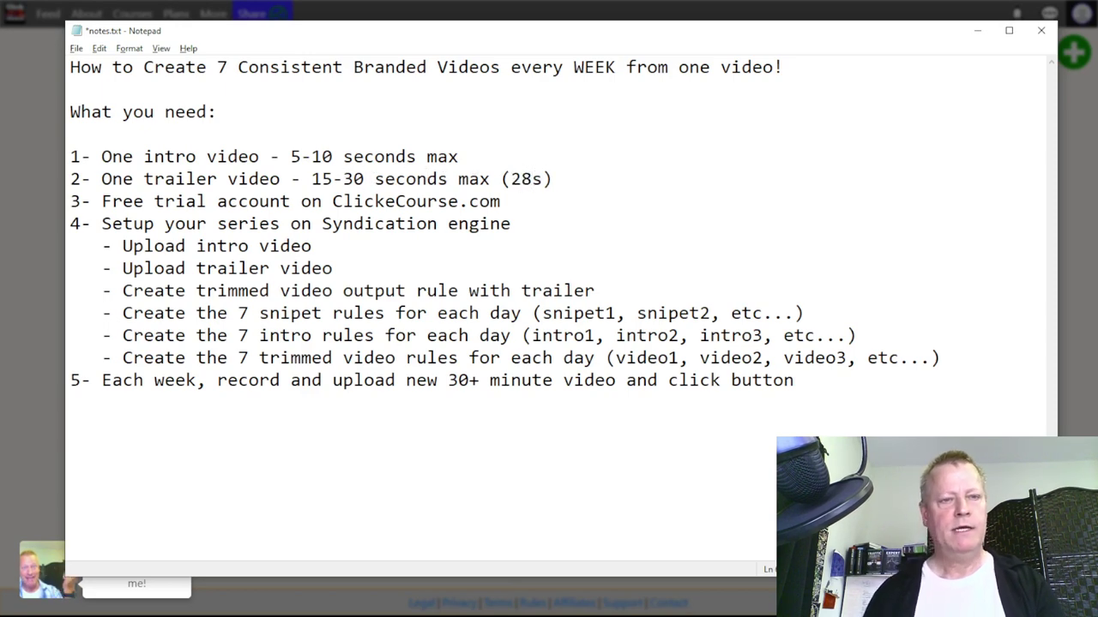
- Return to File Explorer and check the length of VIDDYOZE-Google Search.mp4 in its detailed file properties
{"action": "key", "text": "alt+Tab"}
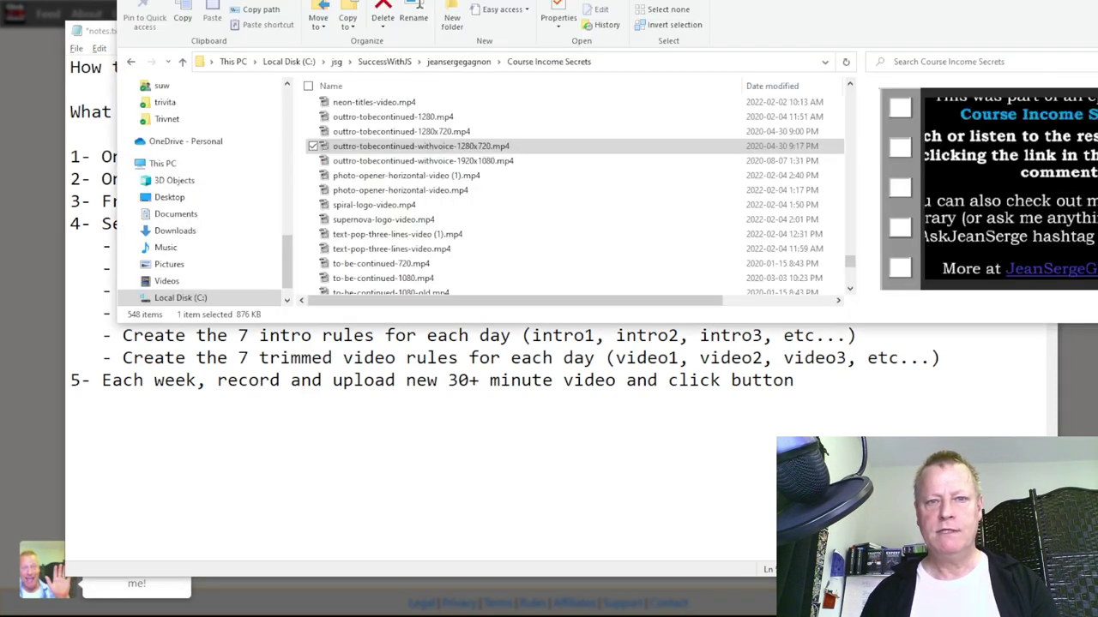
{"action": "scroll", "coordinate": [485, 208], "scroll_direction": "down", "scroll_amount": 6}
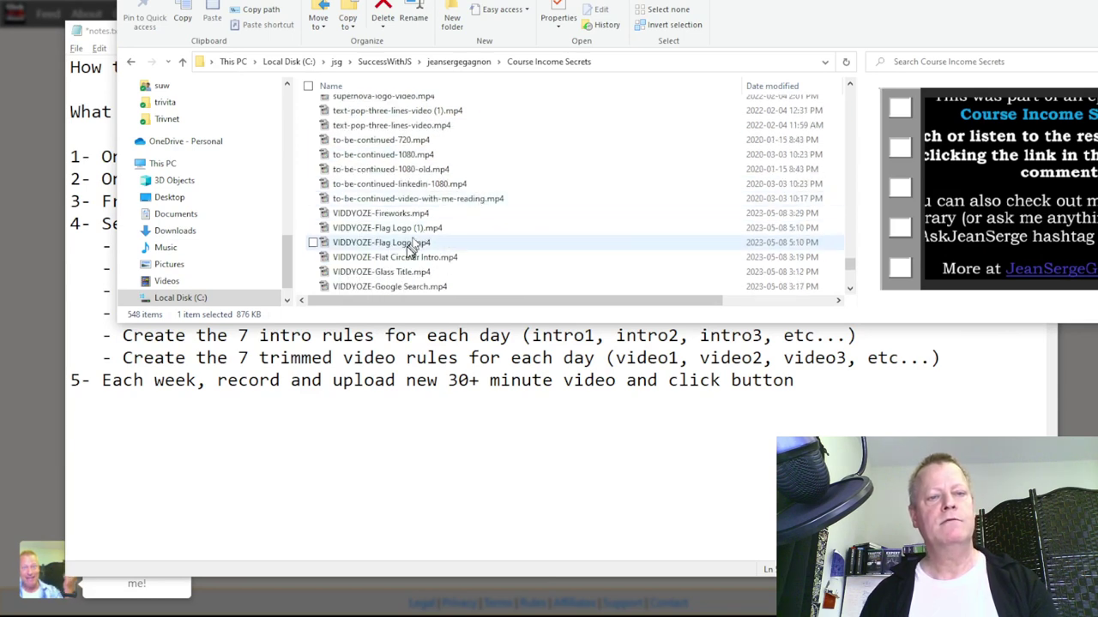
{"action": "scroll", "coordinate": [410, 266], "scroll_direction": "down", "scroll_amount": 1}
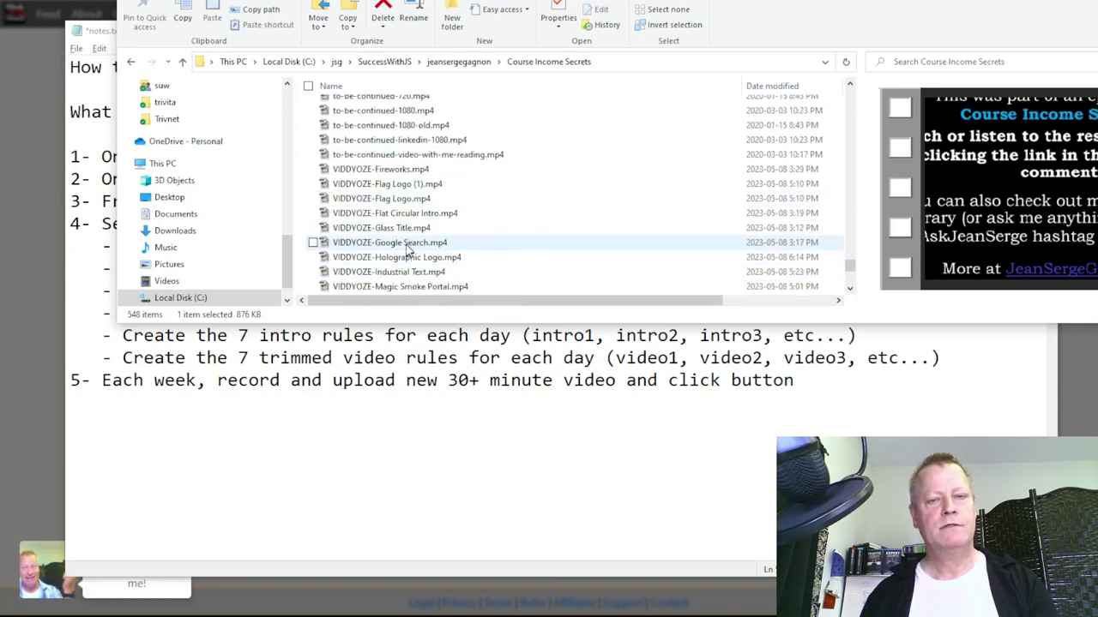
{"action": "left_click", "coordinate": [405, 244]}
{"action": "right_click", "coordinate": [408, 248]}
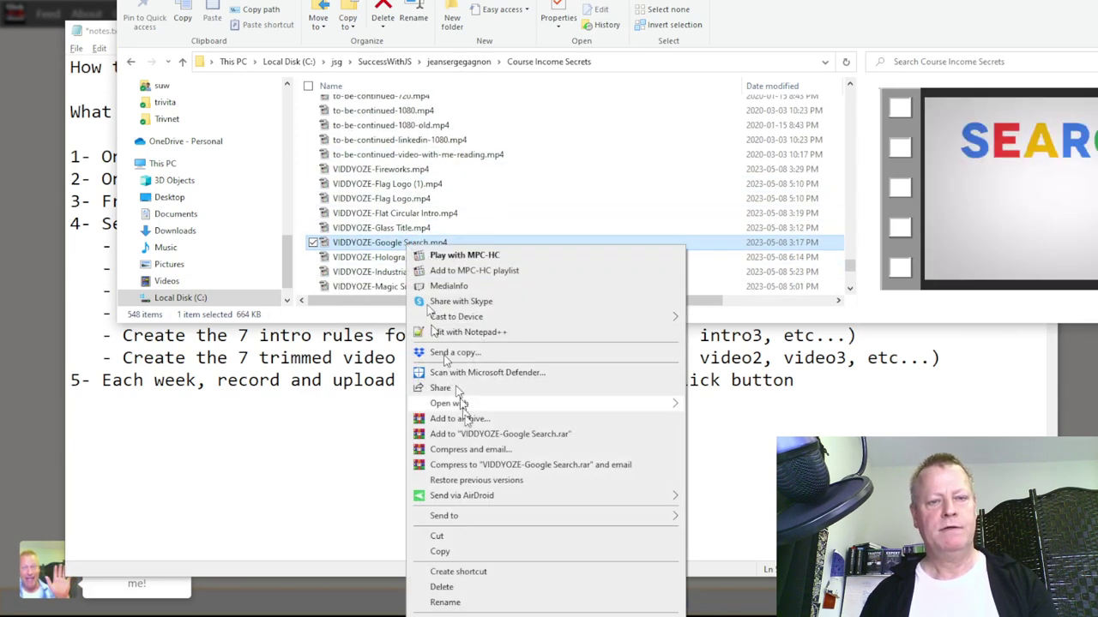
{"action": "left_click", "coordinate": [472, 612]}
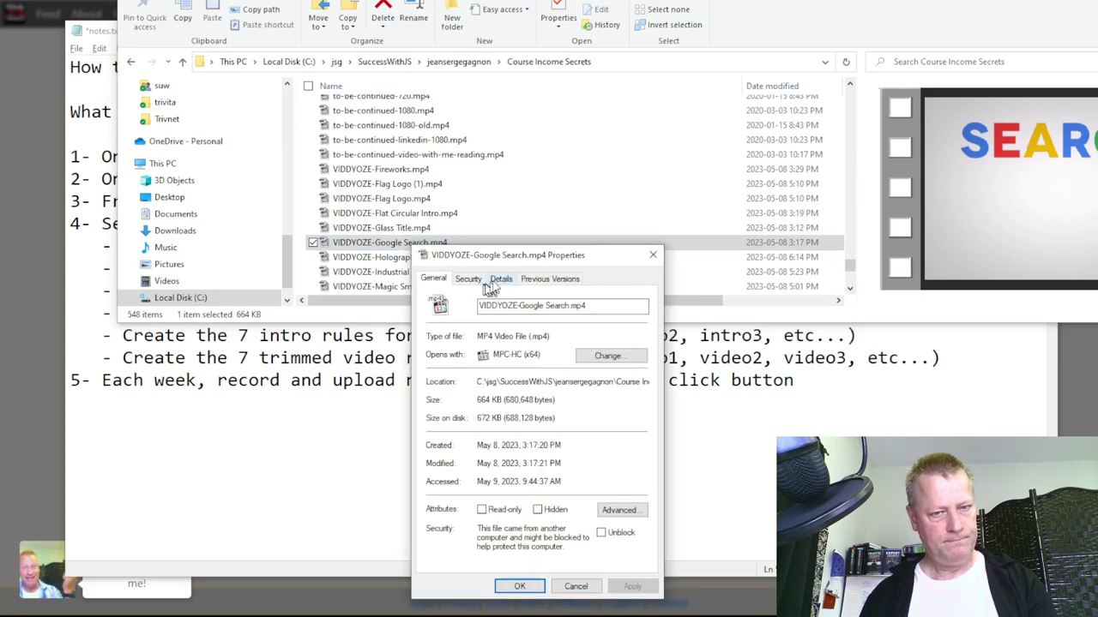
{"action": "left_click", "coordinate": [500, 278]}
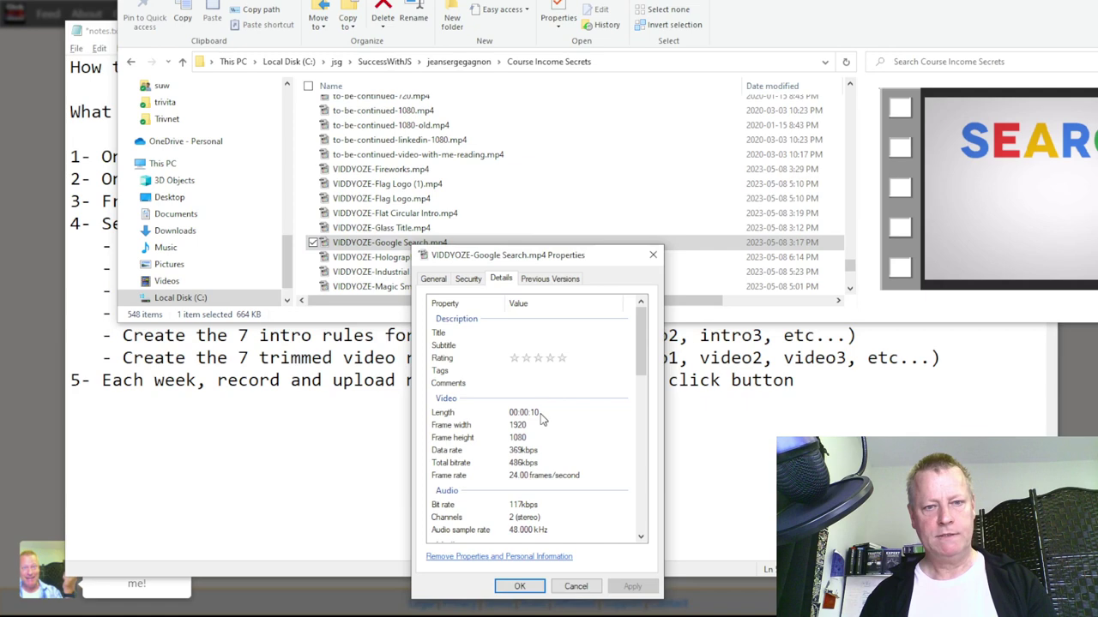
- In the Notepad notes, add "(10s)" to the intro video line and "(300-10-28)" to the trimmed video output rule line
{"action": "left_click", "coordinate": [332, 381]}
{"action": "type", "text": "10s)"}
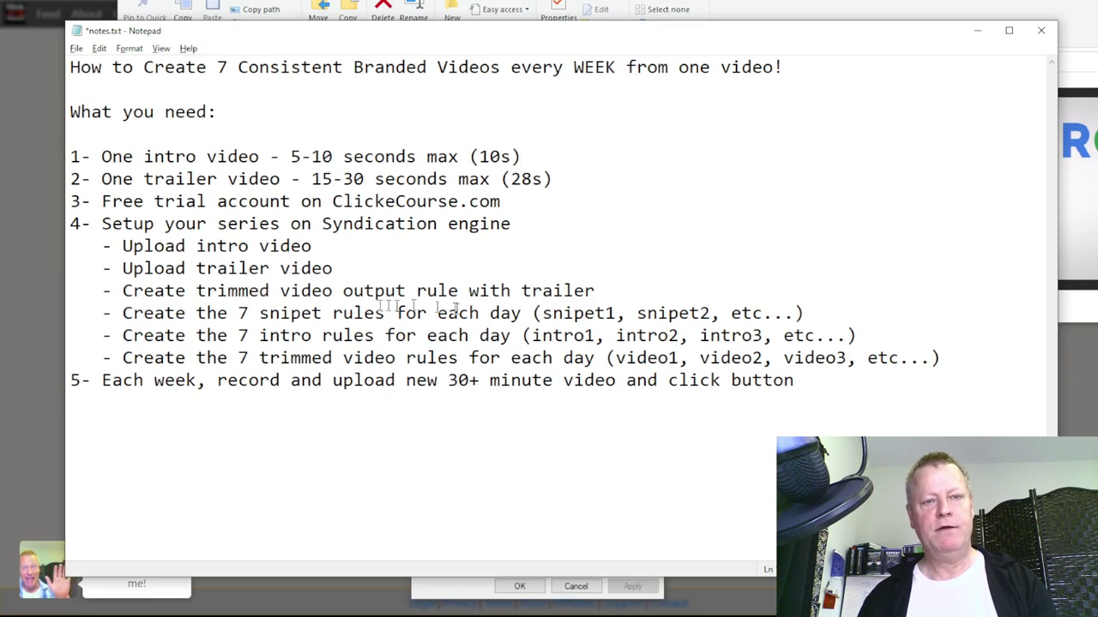
{"action": "type", "text": "300-10"}
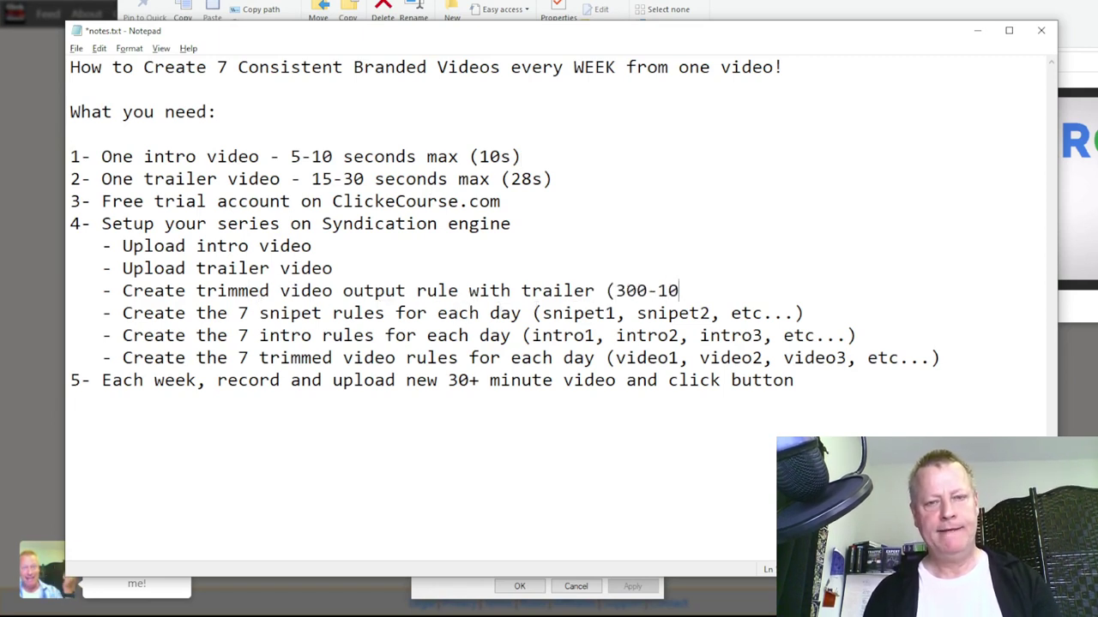
{"action": "type", "text": "-28)"}
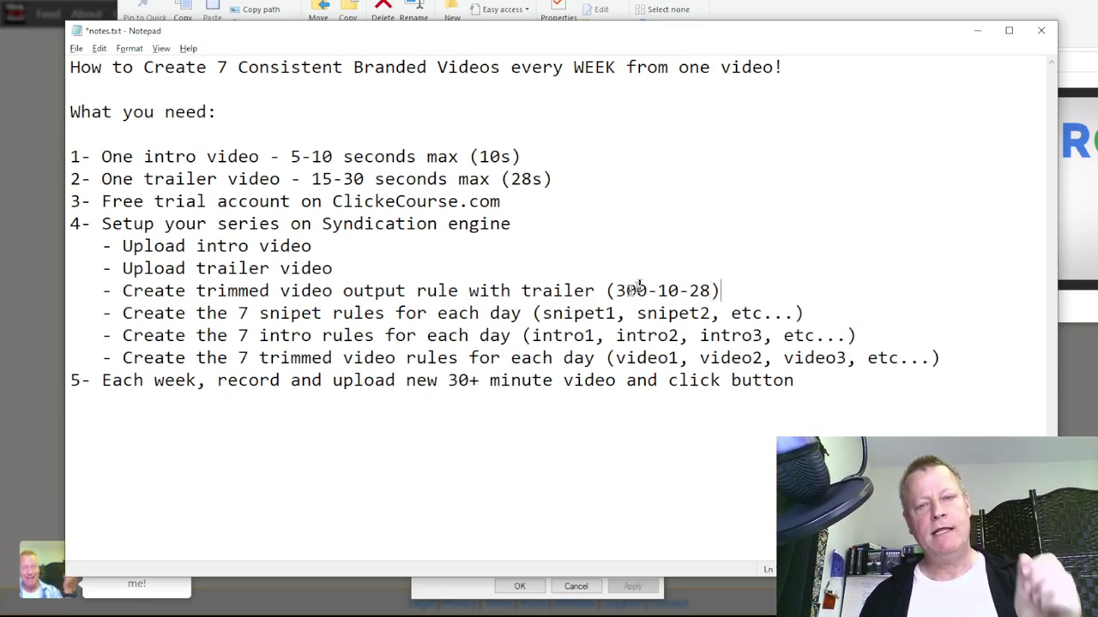
{"action": "left_click_drag", "start_coordinate": [619, 290], "coordinate": [695, 287]}
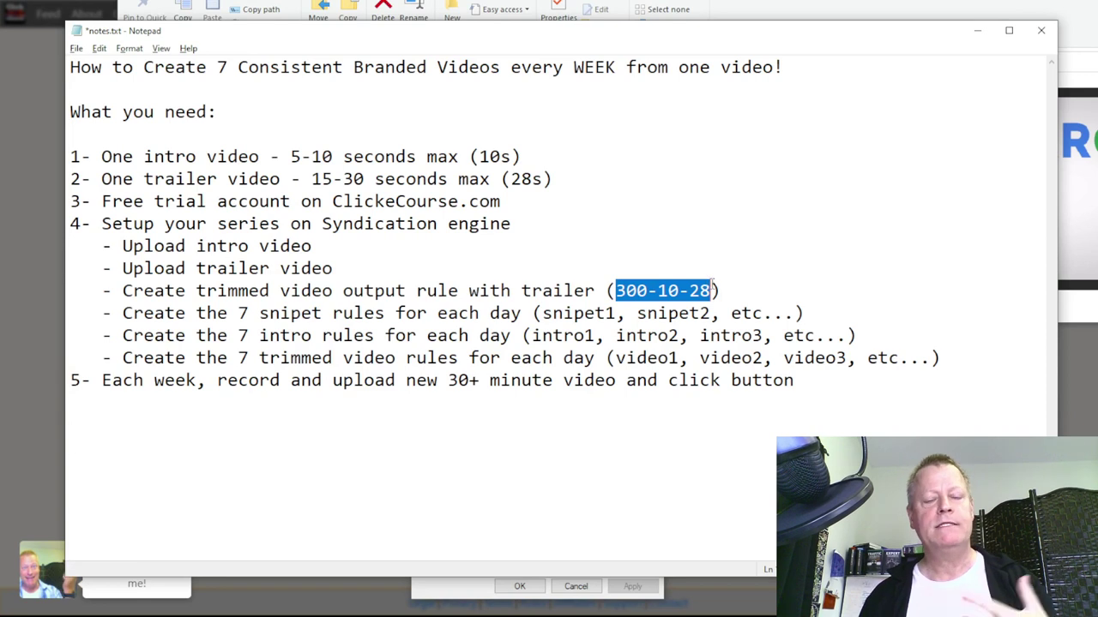
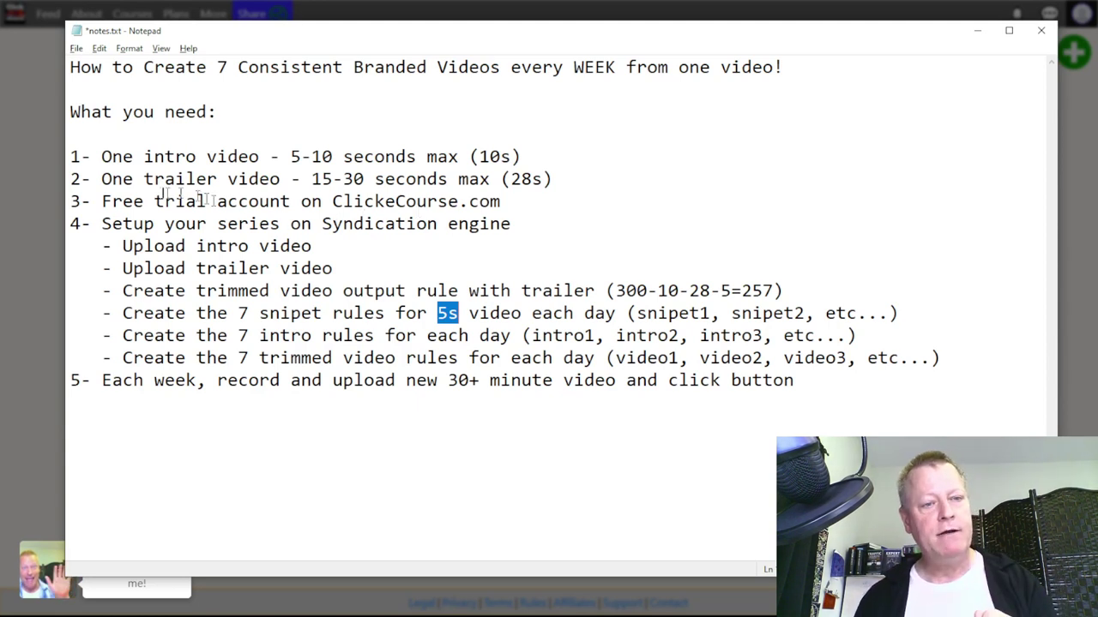
- Return to the syndication series and add a video output named snippet1 with the action "Extract Video from other video" from the syndication source video
{"action": "left_click_drag", "start_coordinate": [123, 313], "coordinate": [459, 313]}
{"action": "key", "text": "alt+Tab"}
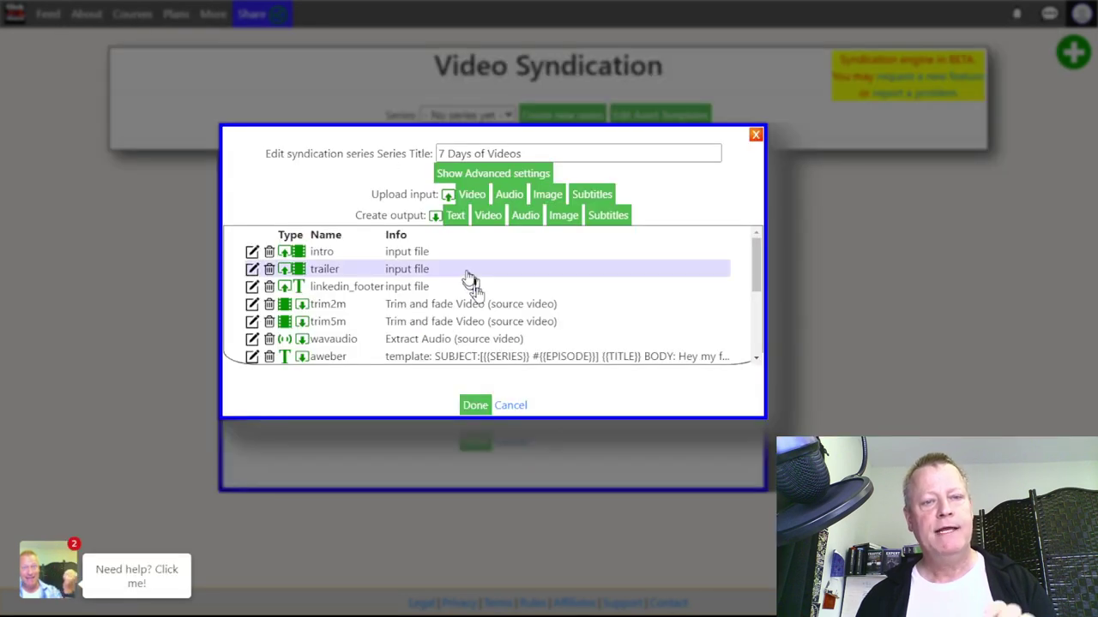
{"action": "left_click", "coordinate": [488, 217]}
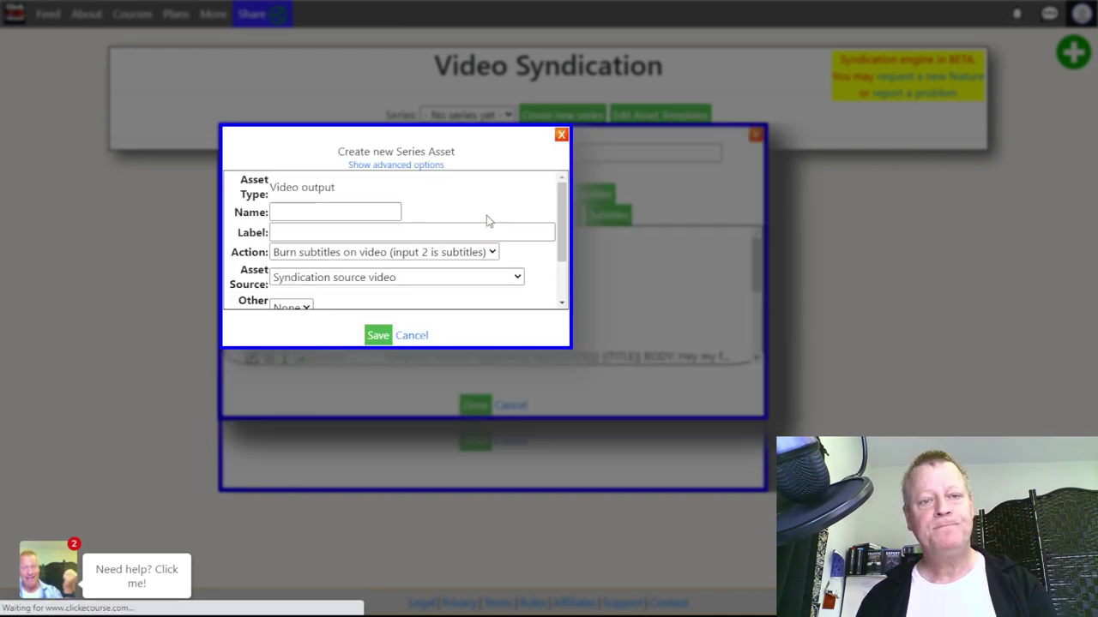
{"action": "left_click", "coordinate": [311, 210]}
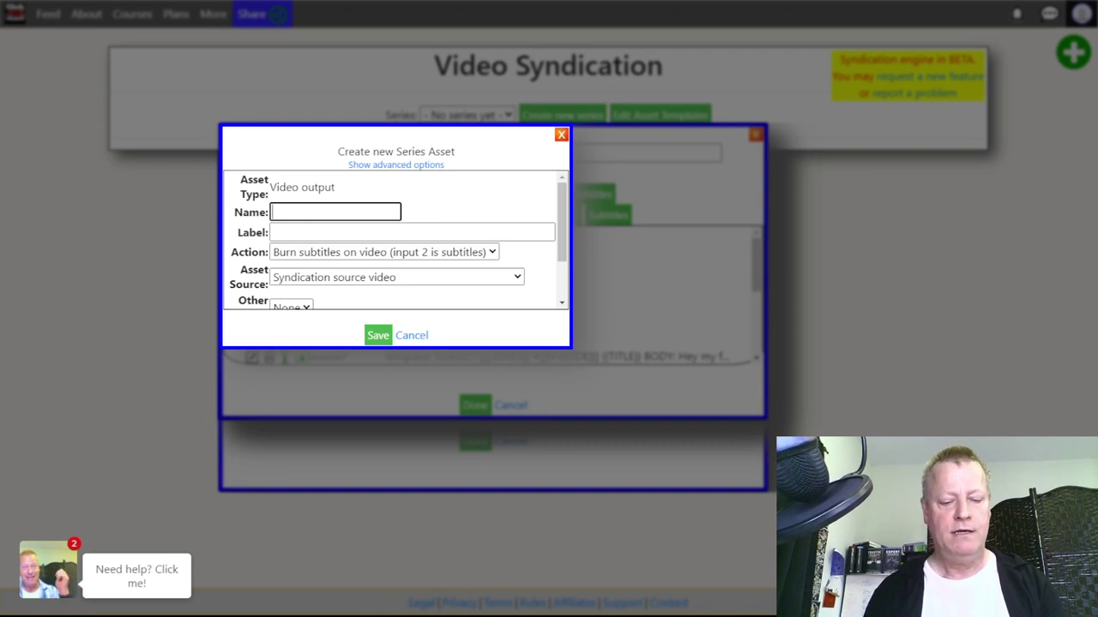
{"action": "type", "text": "snippet1"}
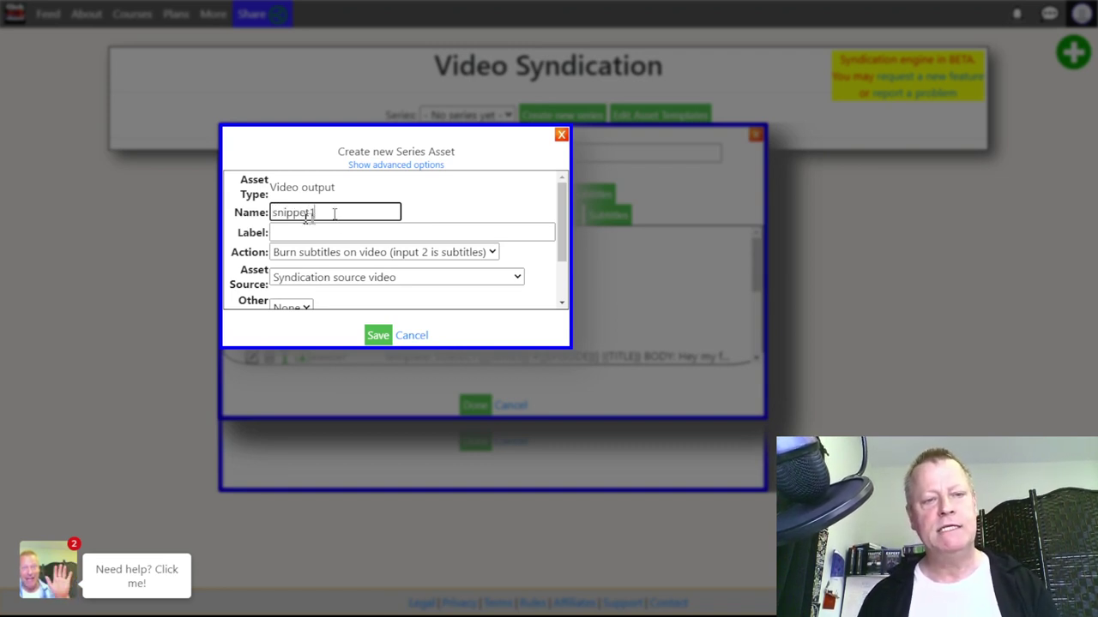
{"action": "left_click", "coordinate": [367, 252]}
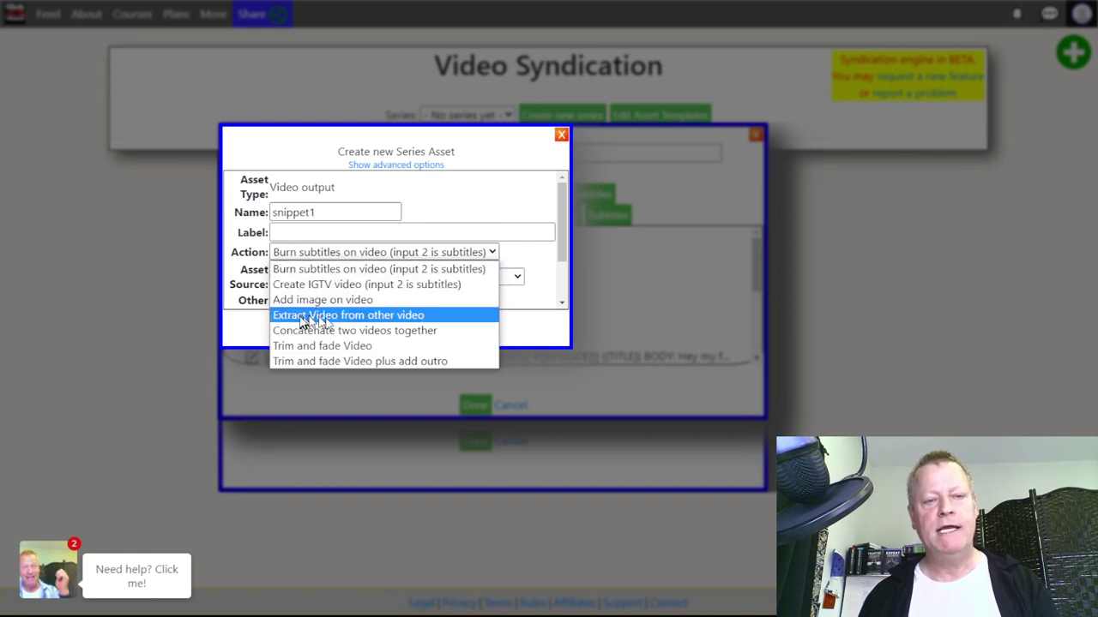
{"action": "left_click", "coordinate": [381, 319]}
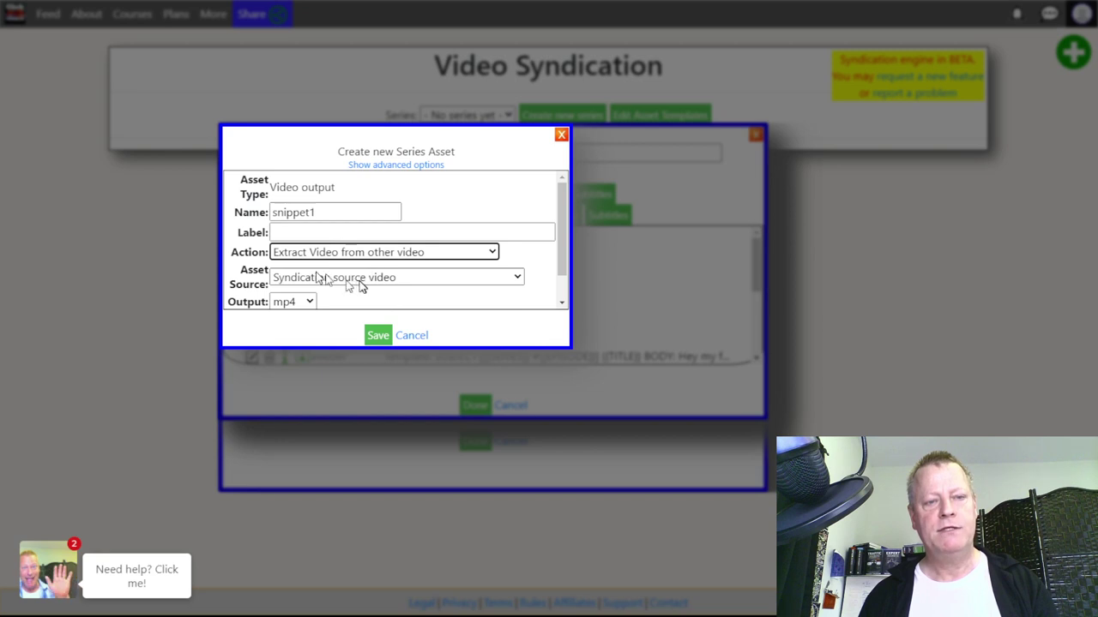
{"action": "scroll", "coordinate": [403, 294], "scroll_direction": "down", "scroll_amount": 1}
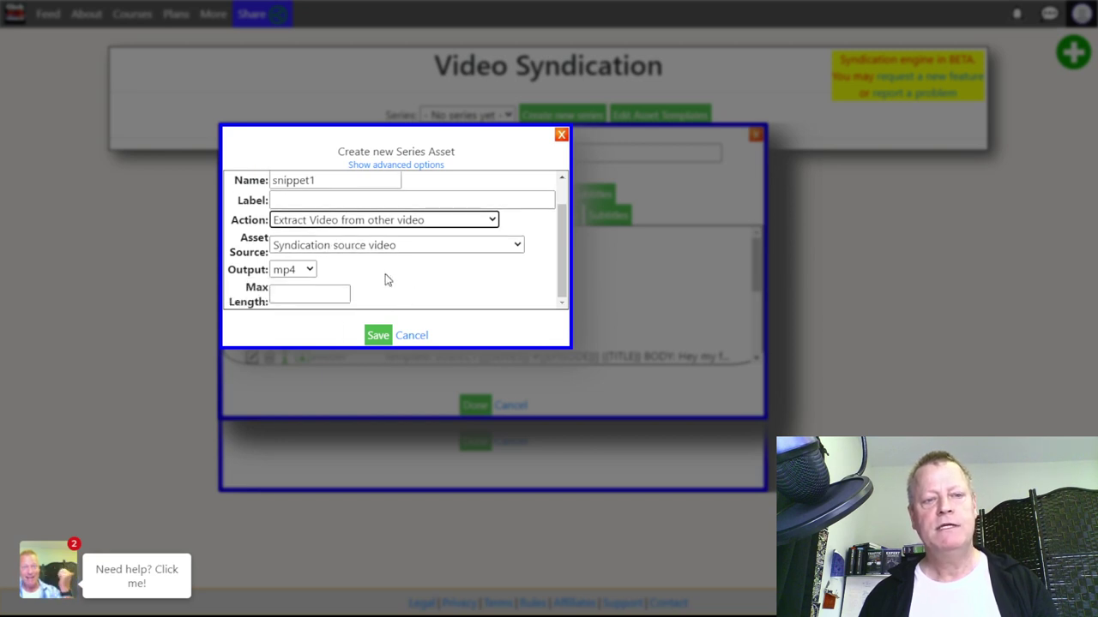
{"action": "scroll", "coordinate": [387, 266], "scroll_direction": "up", "scroll_amount": 1}
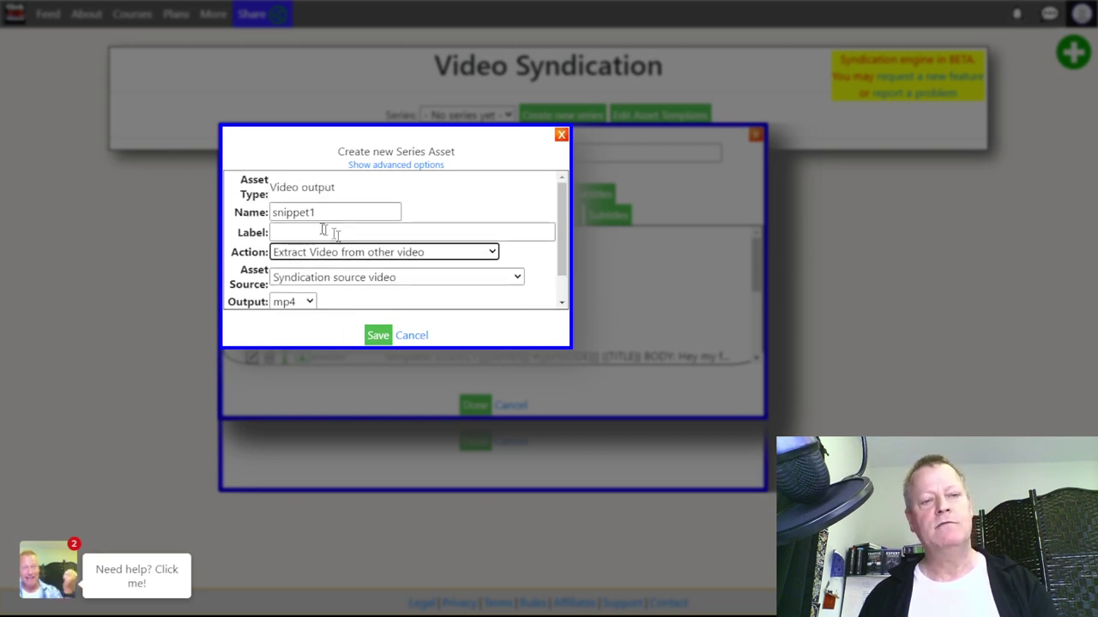
{"action": "double_click", "coordinate": [291, 213]}
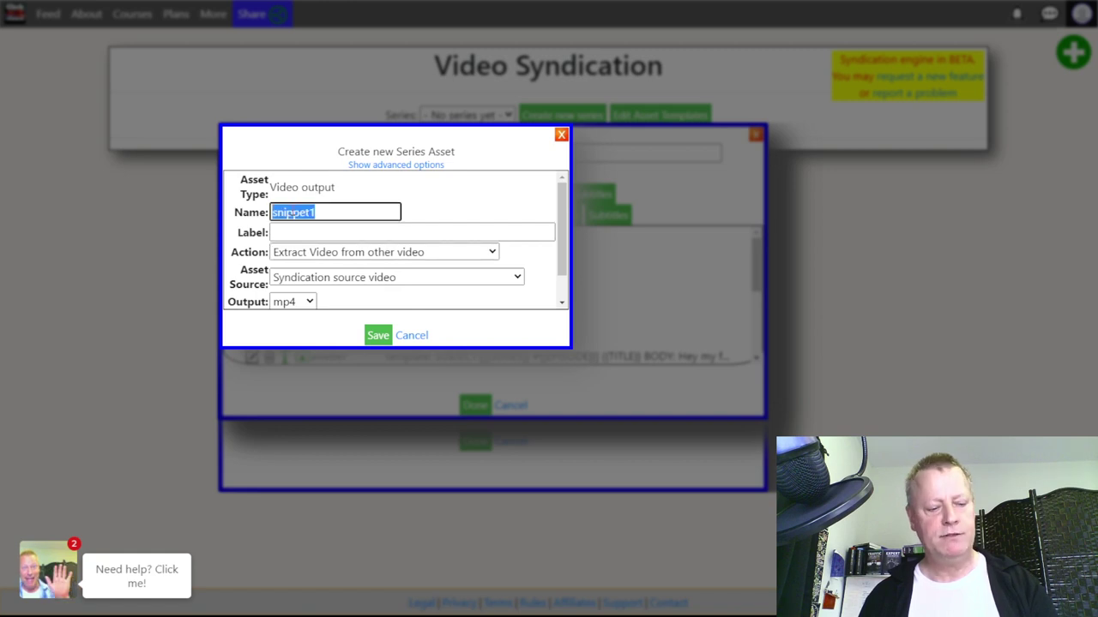
{"action": "left_click", "coordinate": [377, 336]}
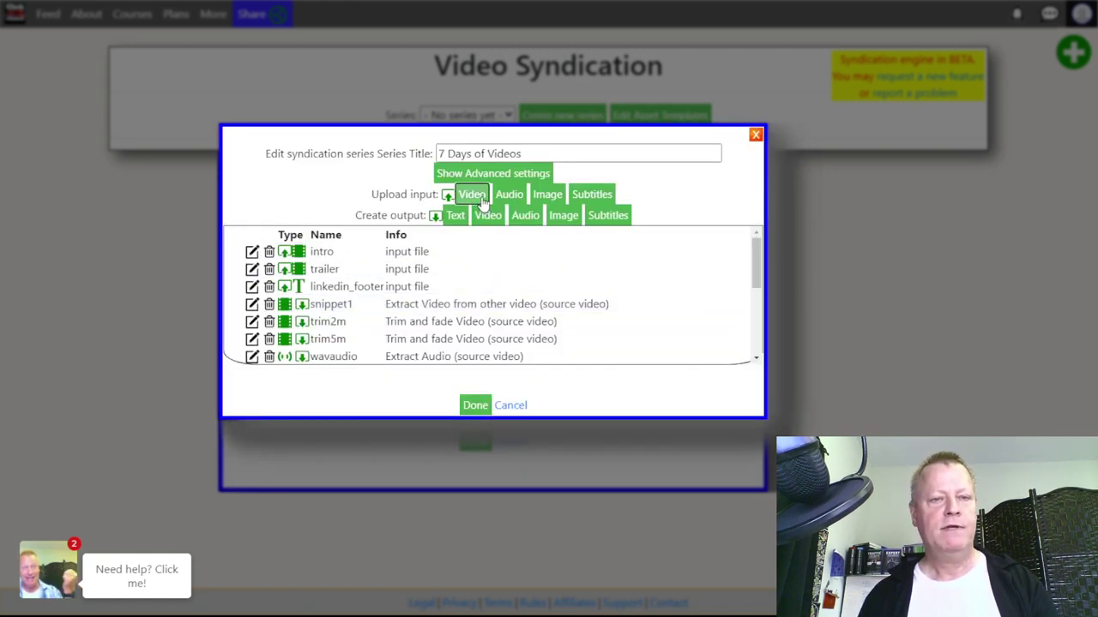
- Add a video output named snippet2 that extracts video from the syndication source video, and look over the snippet outputs in the series list
{"action": "left_click", "coordinate": [472, 196]}
{"action": "left_click", "coordinate": [422, 304]}
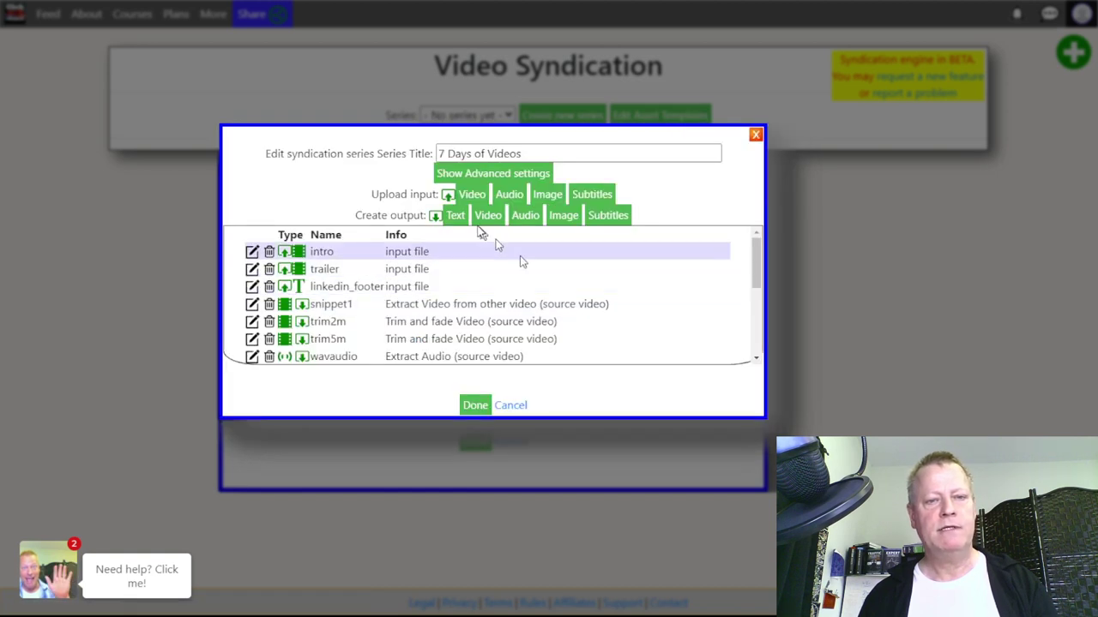
{"action": "left_click", "coordinate": [488, 215]}
{"action": "left_click", "coordinate": [341, 216]}
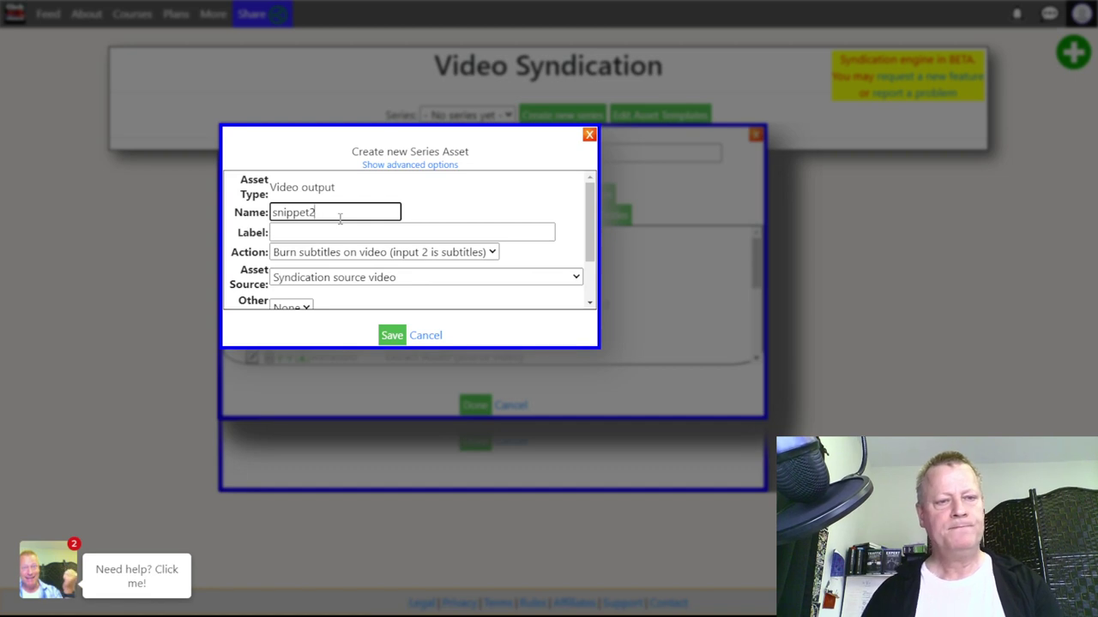
{"action": "left_click", "coordinate": [340, 259]}
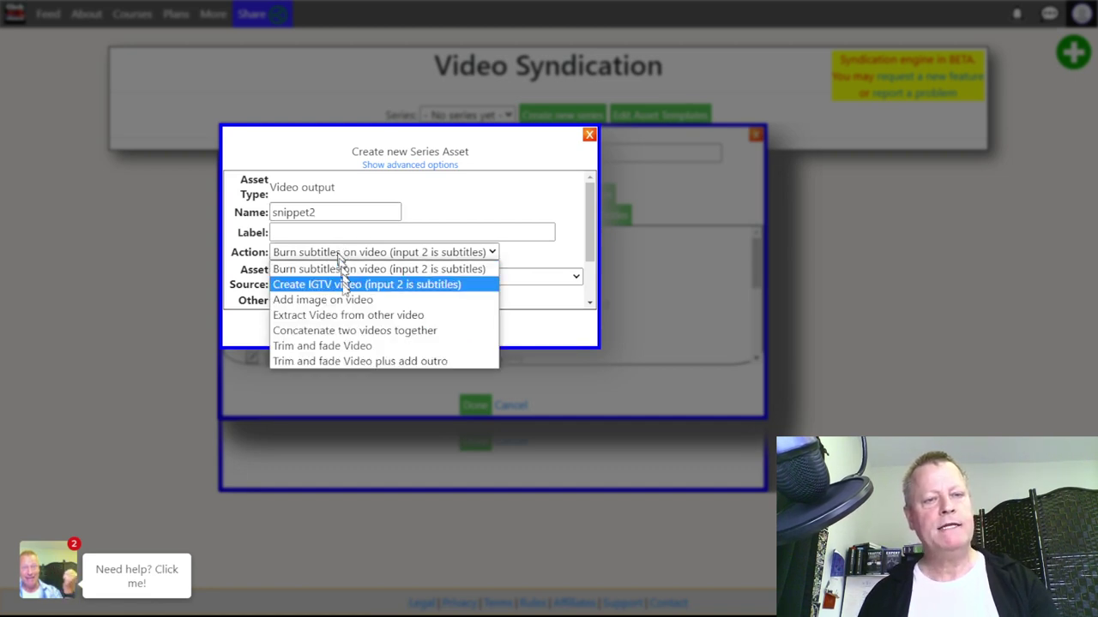
{"action": "left_click", "coordinate": [341, 315]}
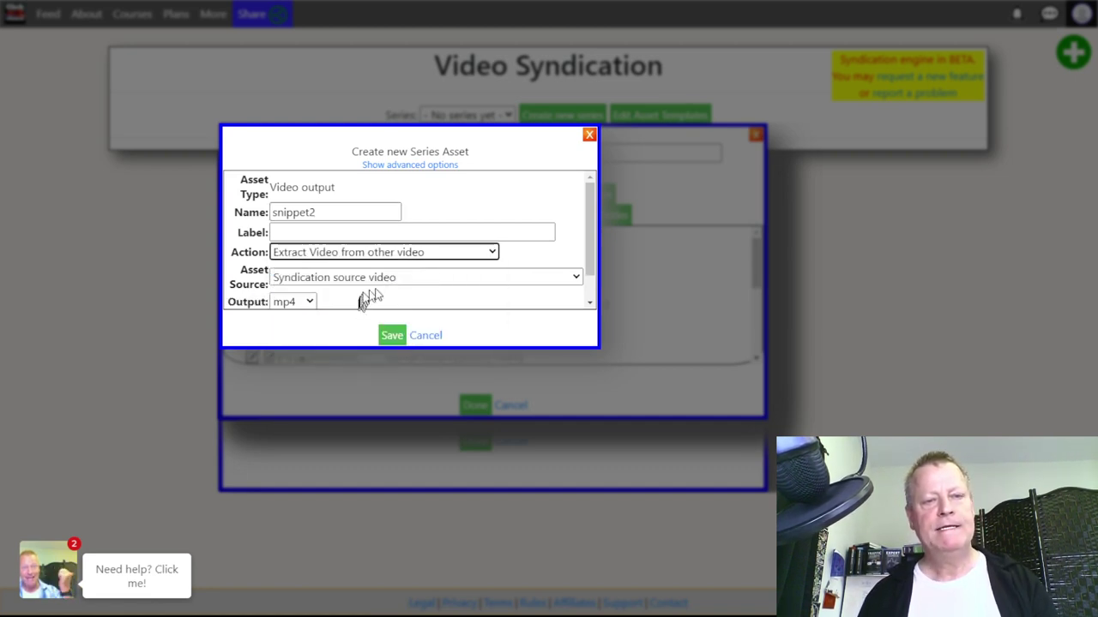
{"action": "left_click", "coordinate": [391, 336]}
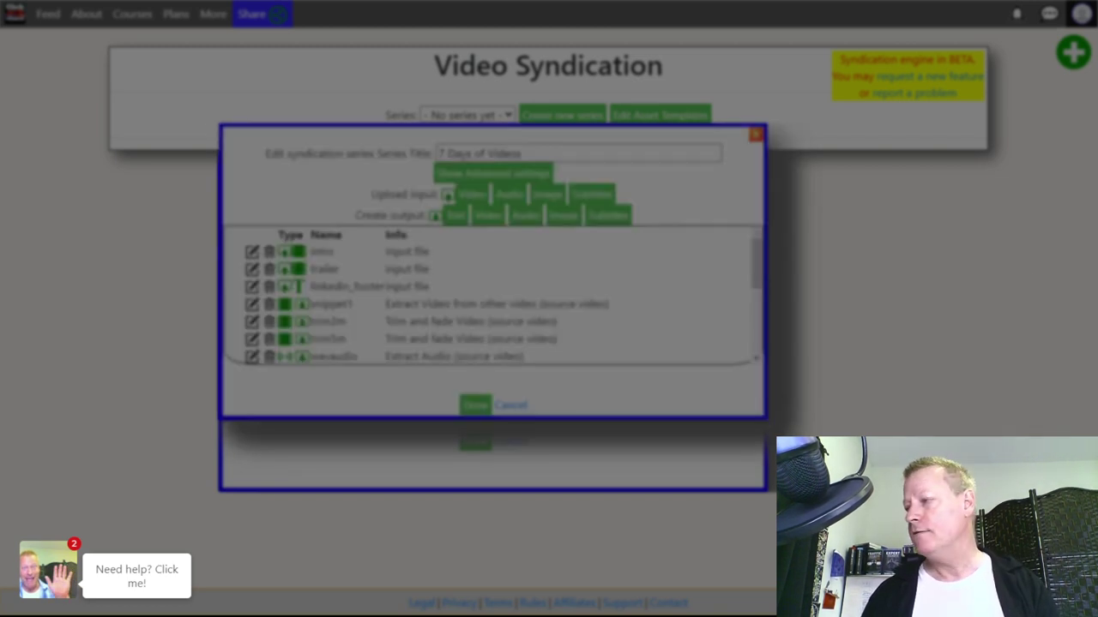
{"action": "scroll", "coordinate": [600, 326], "scroll_direction": "down", "scroll_amount": 1}
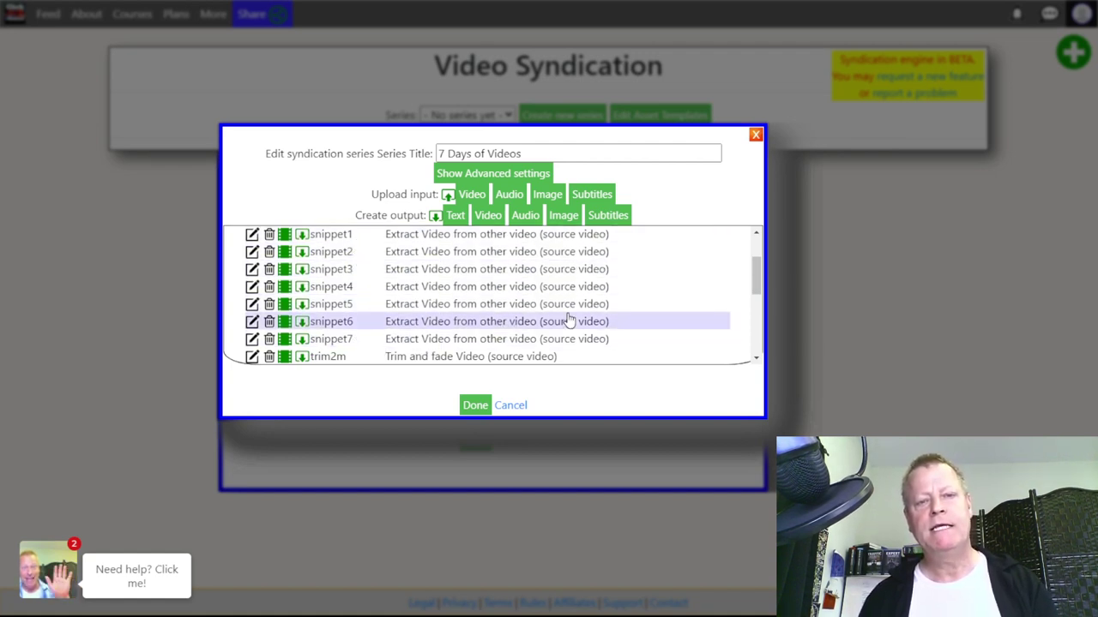
{"action": "scroll", "coordinate": [589, 294], "scroll_direction": "up", "scroll_amount": 1}
{"action": "scroll", "coordinate": [589, 294], "scroll_direction": "up", "scroll_amount": 1}
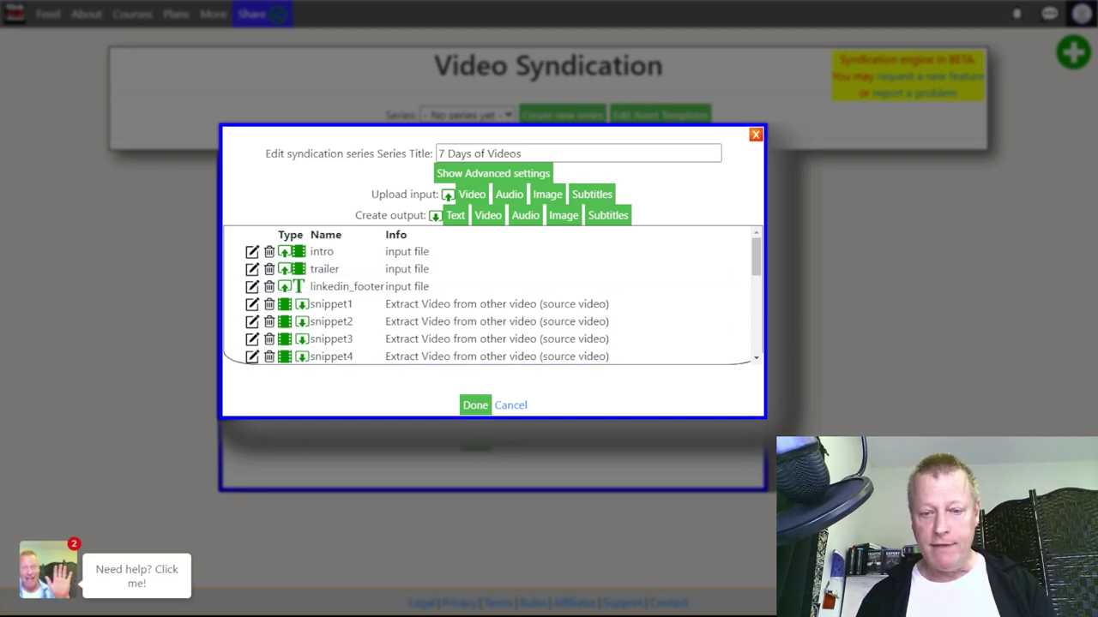
- Consult the 7 intro rules line in the Notepad notes, and return to the series to start a new video output named prefix1
{"action": "key", "text": "alt+Tab"}
{"action": "left_click", "coordinate": [287, 356]}
{"action": "left_click_drag", "start_coordinate": [228, 335], "coordinate": [511, 336]}
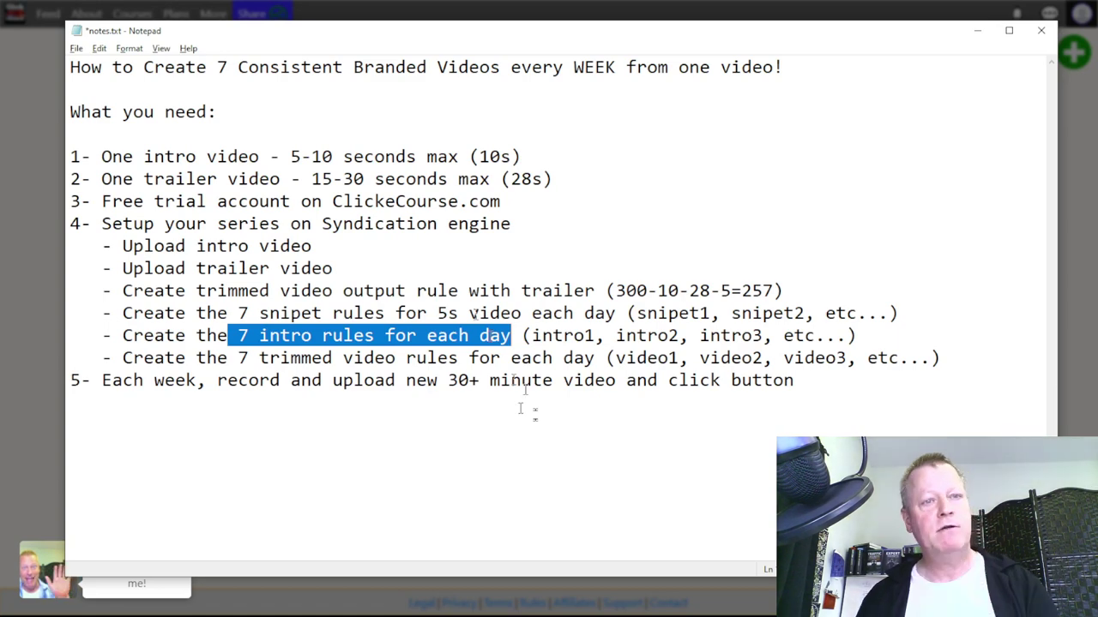
{"action": "key", "text": "alt+Tab"}
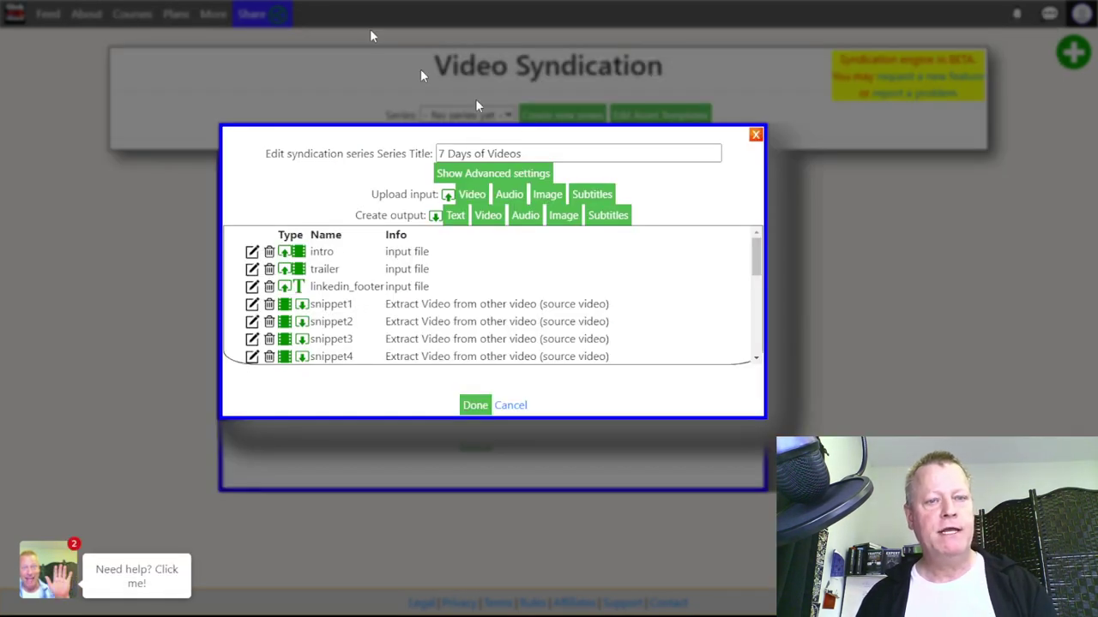
{"action": "left_click", "coordinate": [488, 215]}
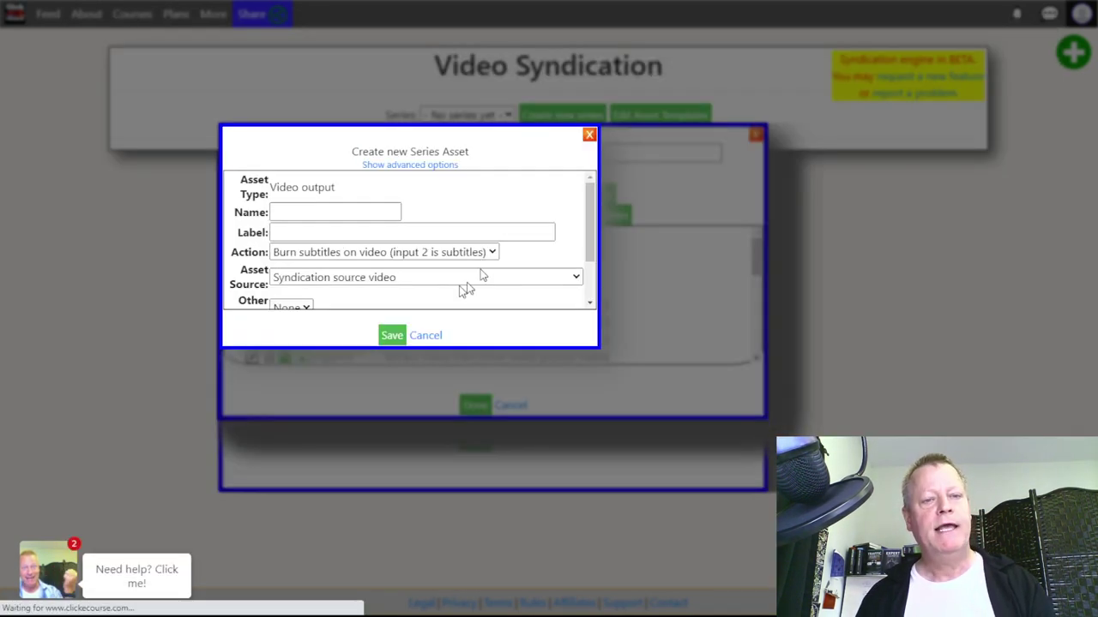
{"action": "left_click", "coordinate": [307, 211]}
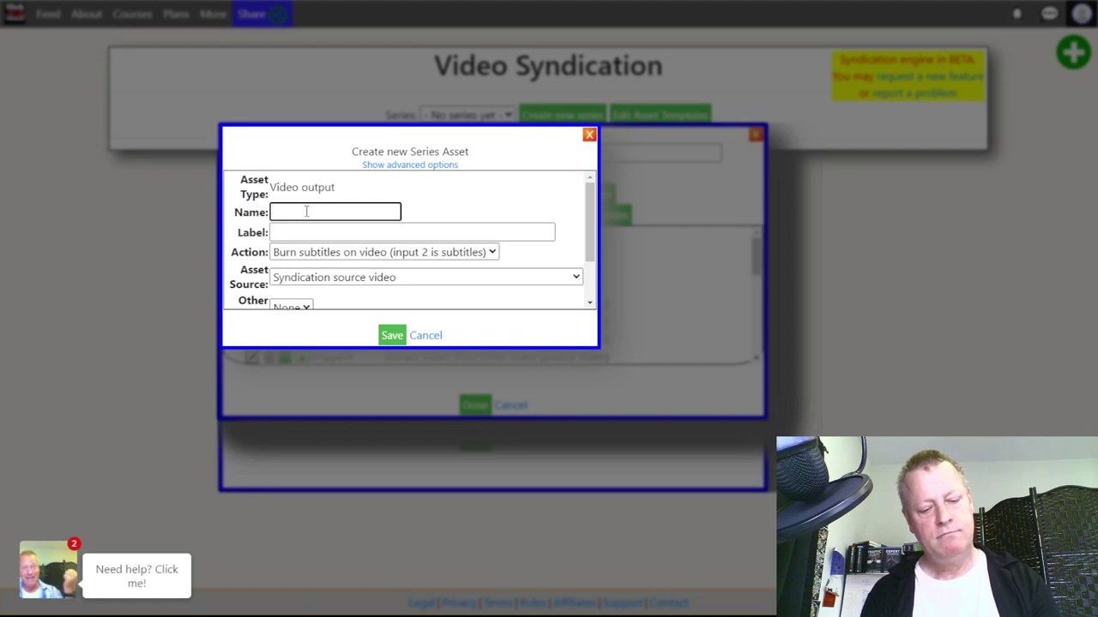
{"action": "key", "text": "BackSpace"}
{"action": "type", "text": "video"}
{"action": "key", "text": "BackSpace"}
{"action": "key", "text": "BackSpace"}
{"action": "type", "text": "prefix1"}
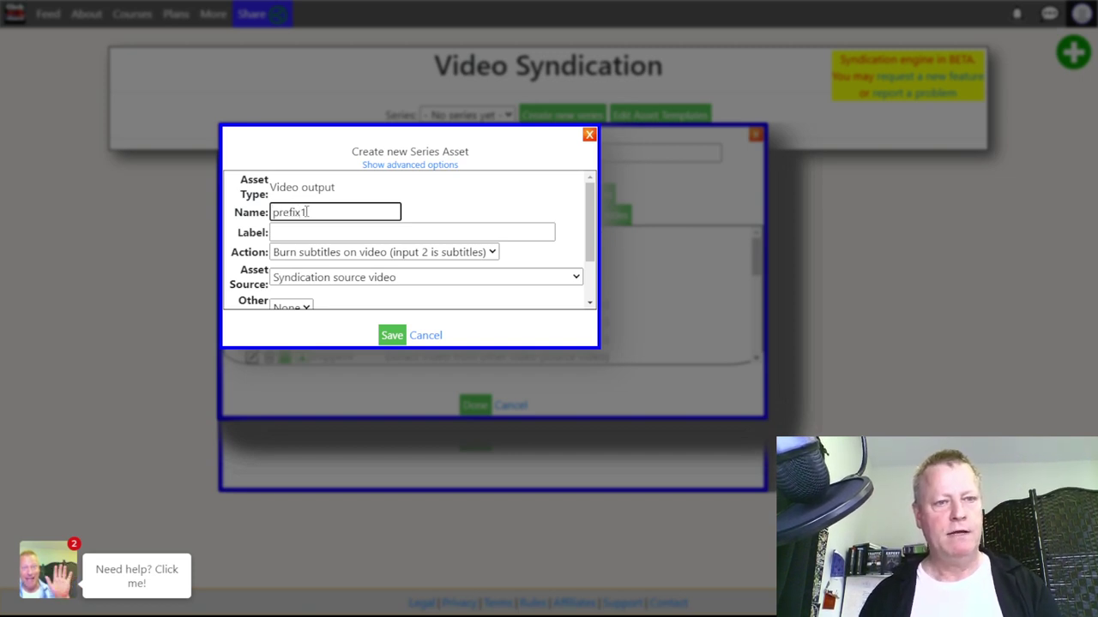
{"action": "double_click", "coordinate": [290, 212]}
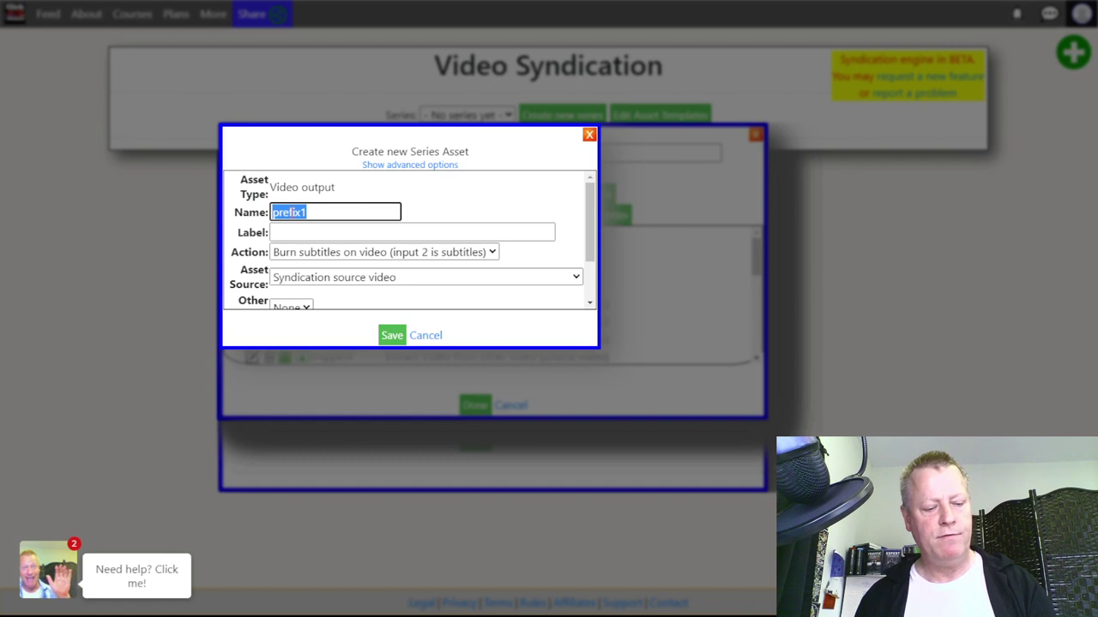
- Set prefix1 to "Concatenate two videos together" with Snippet1 as asset source and Intro as other source, and save it
{"action": "left_click", "coordinate": [331, 252]}
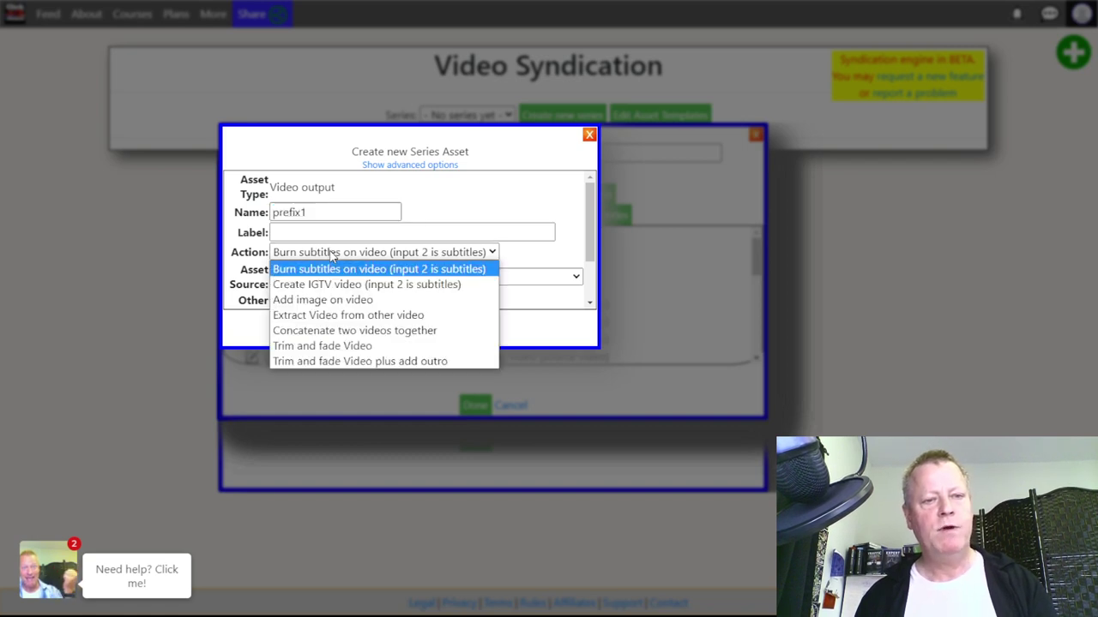
{"action": "left_click", "coordinate": [356, 331]}
{"action": "scroll", "coordinate": [362, 271], "scroll_direction": "down", "scroll_amount": 1}
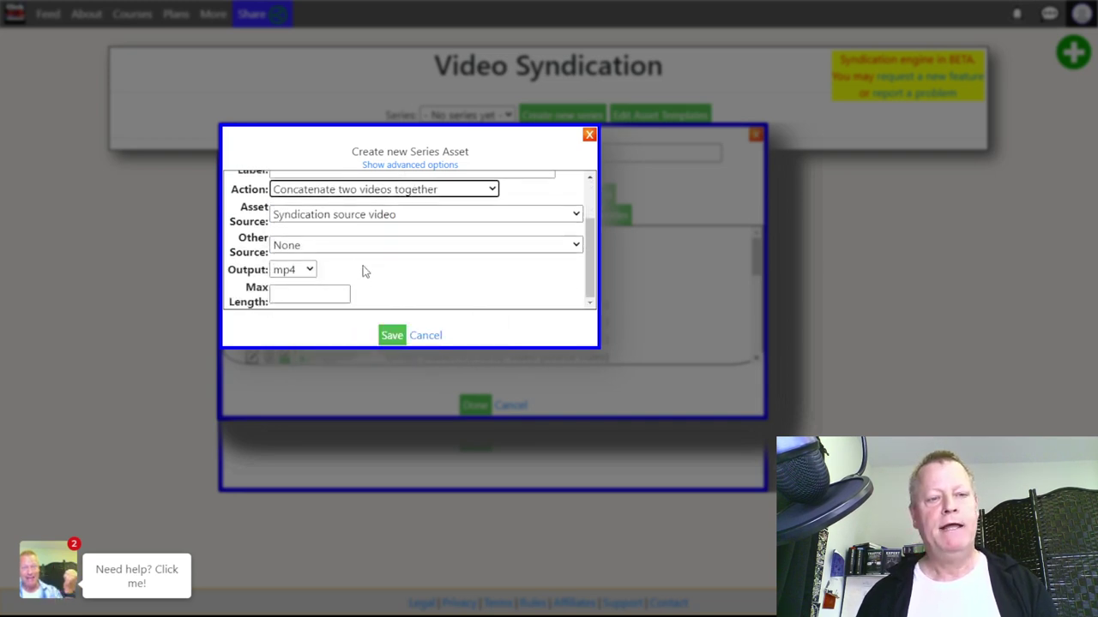
{"action": "left_click", "coordinate": [350, 221]}
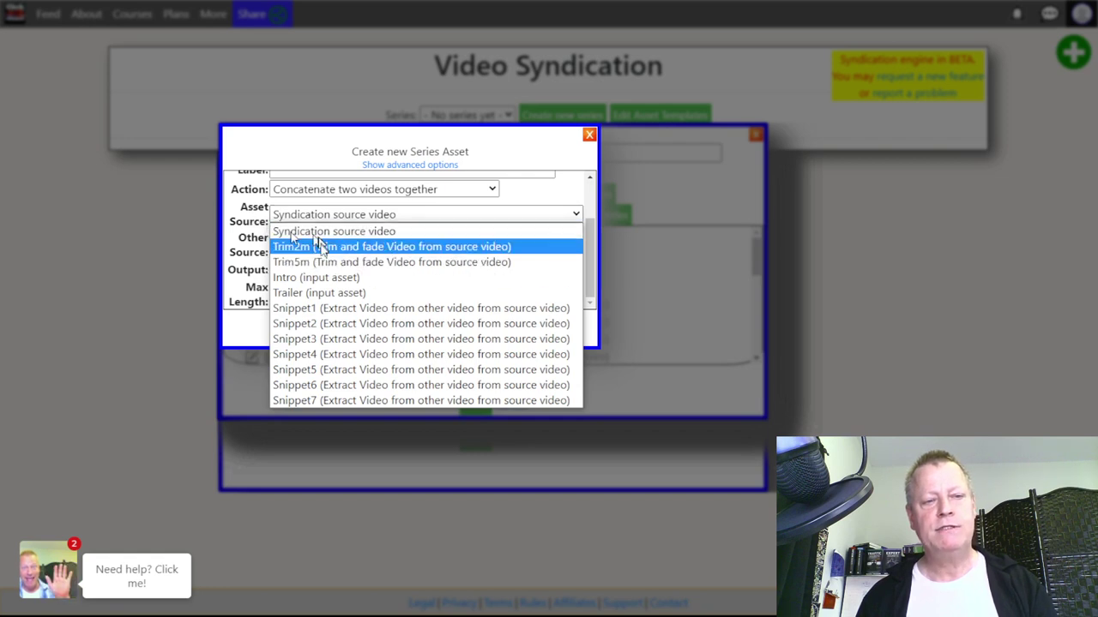
{"action": "left_click", "coordinate": [358, 315]}
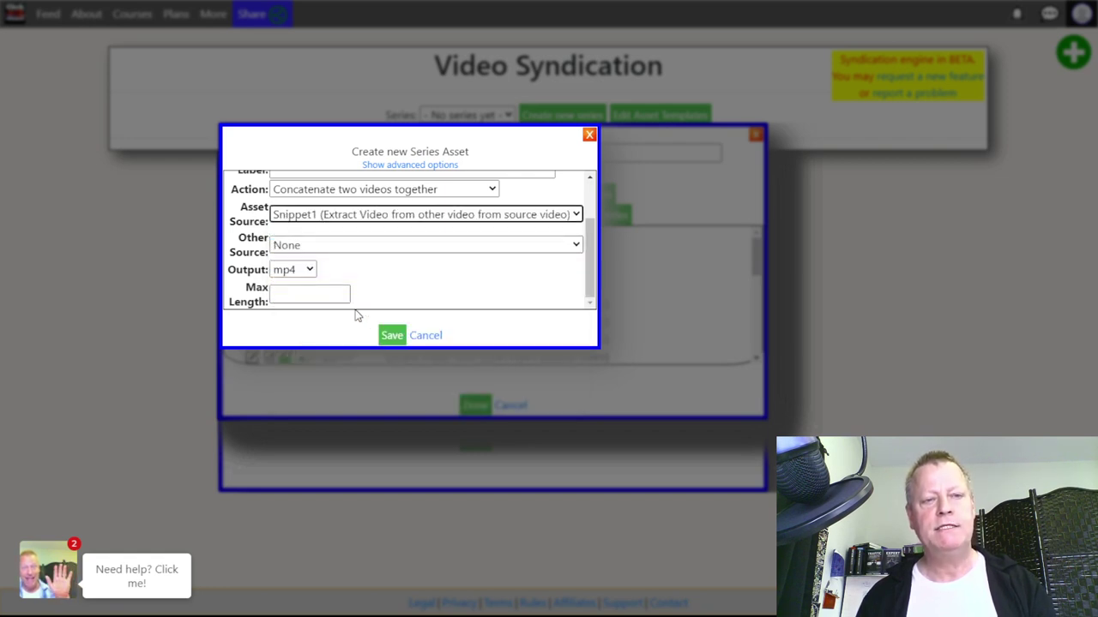
{"action": "left_click", "coordinate": [344, 249]}
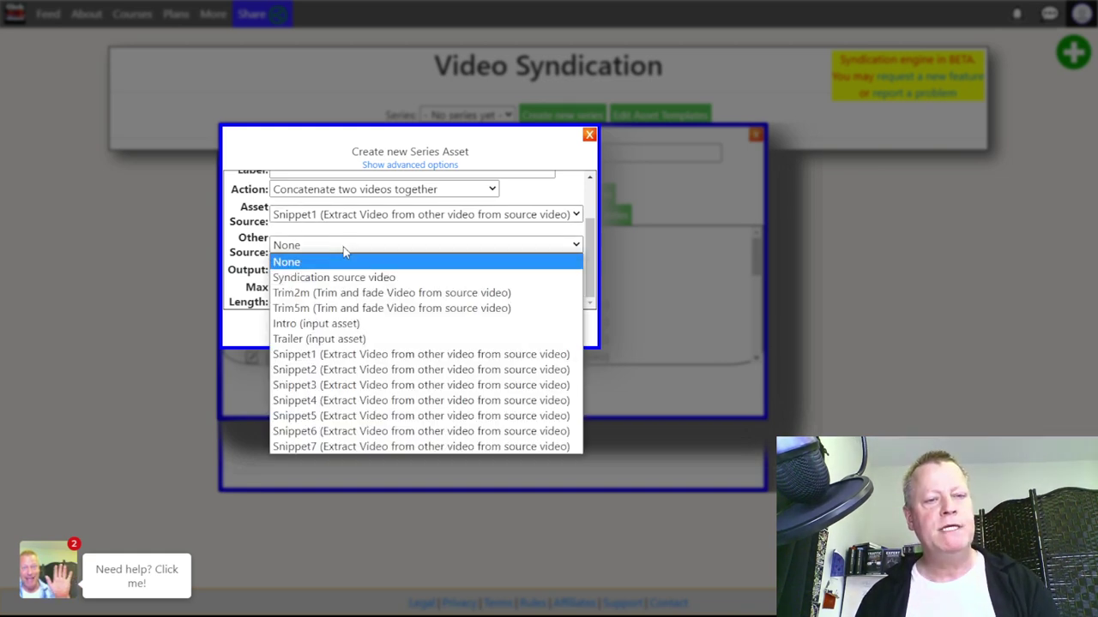
{"action": "left_click", "coordinate": [333, 327]}
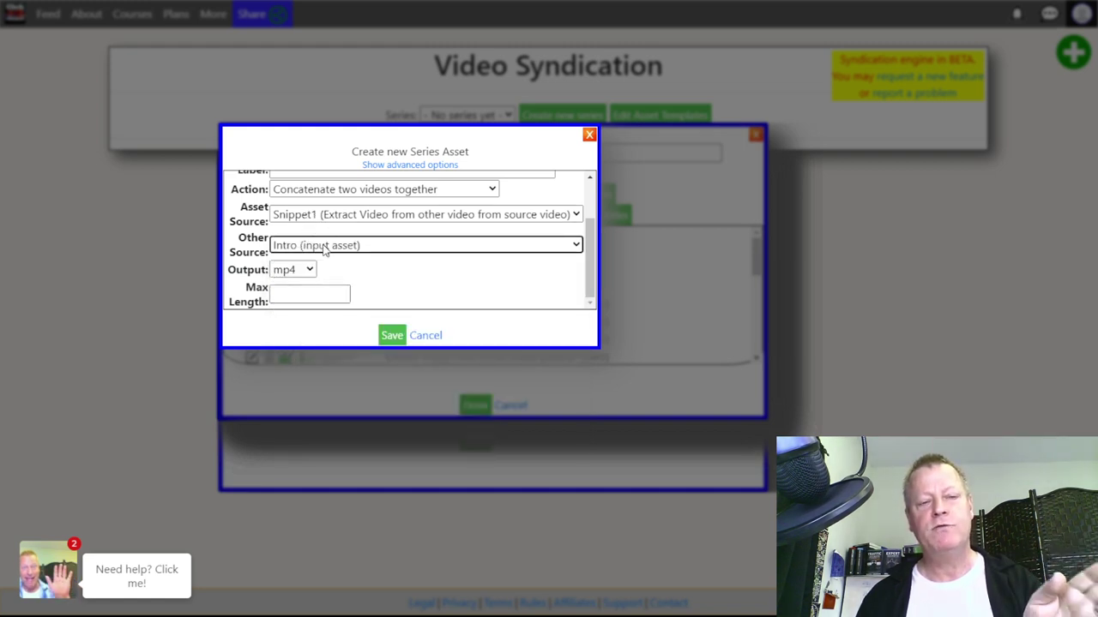
{"action": "scroll", "coordinate": [360, 300], "scroll_direction": "up", "scroll_amount": 2}
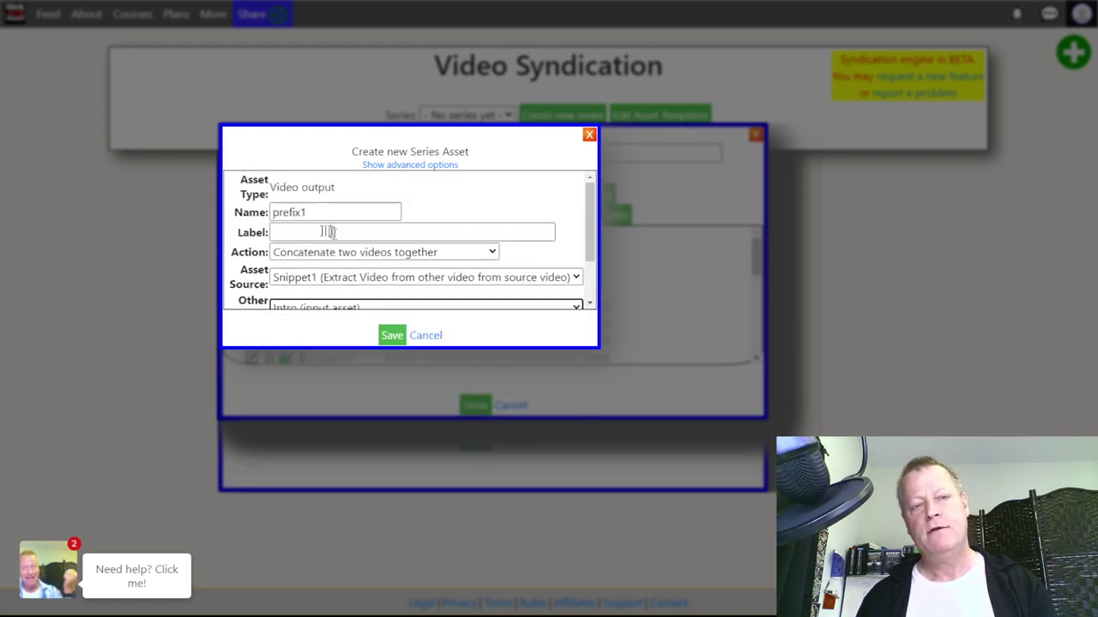
{"action": "left_click", "coordinate": [386, 340]}
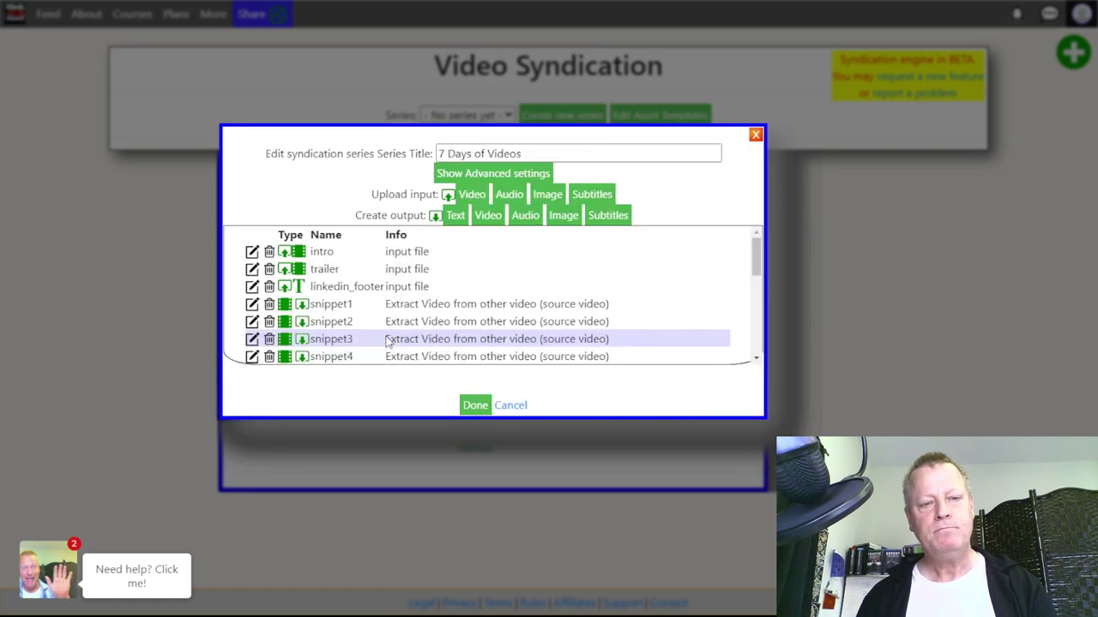
- Add a video output named prefix2 that concatenates two videos, with Snippet2 as asset source and Intro as other source, and save it
{"action": "left_click", "coordinate": [486, 221]}
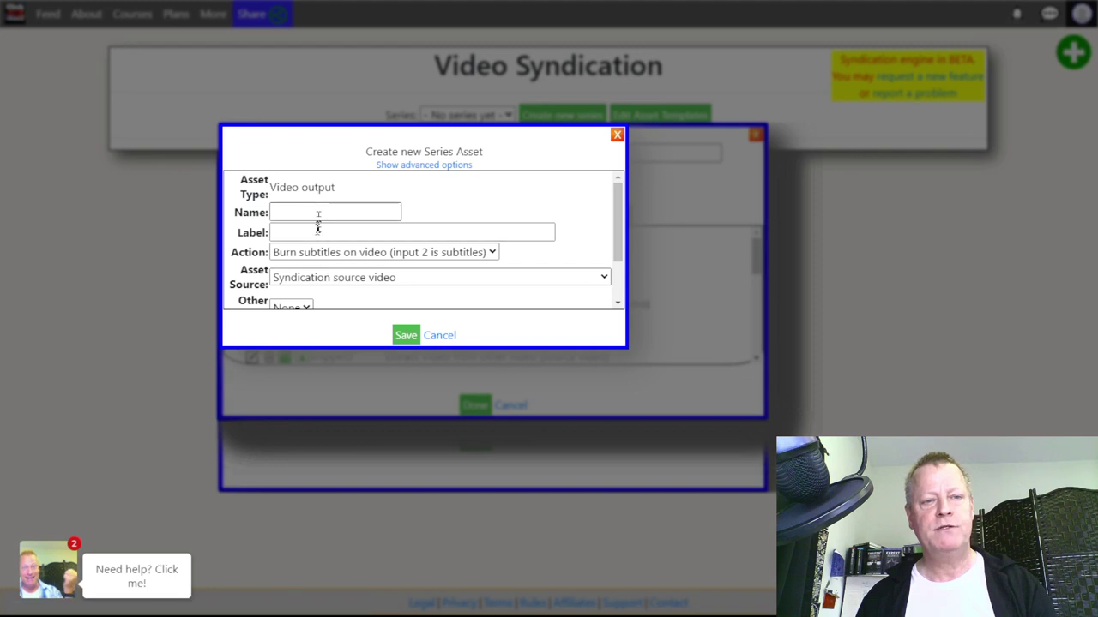
{"action": "type", "text": "prefix2"}
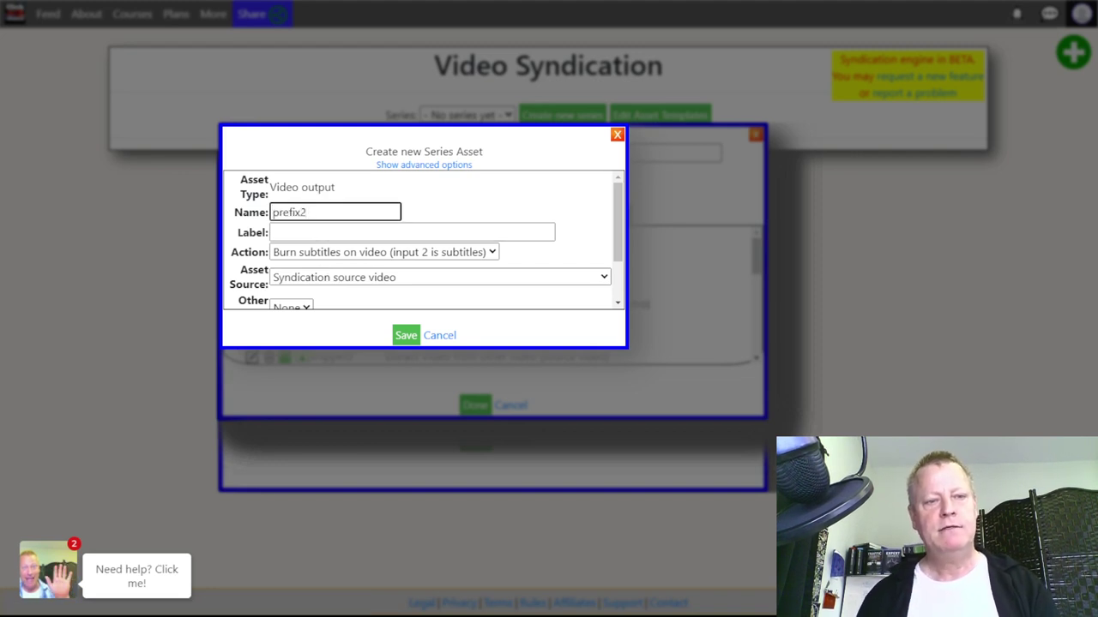
{"action": "left_click", "coordinate": [313, 257]}
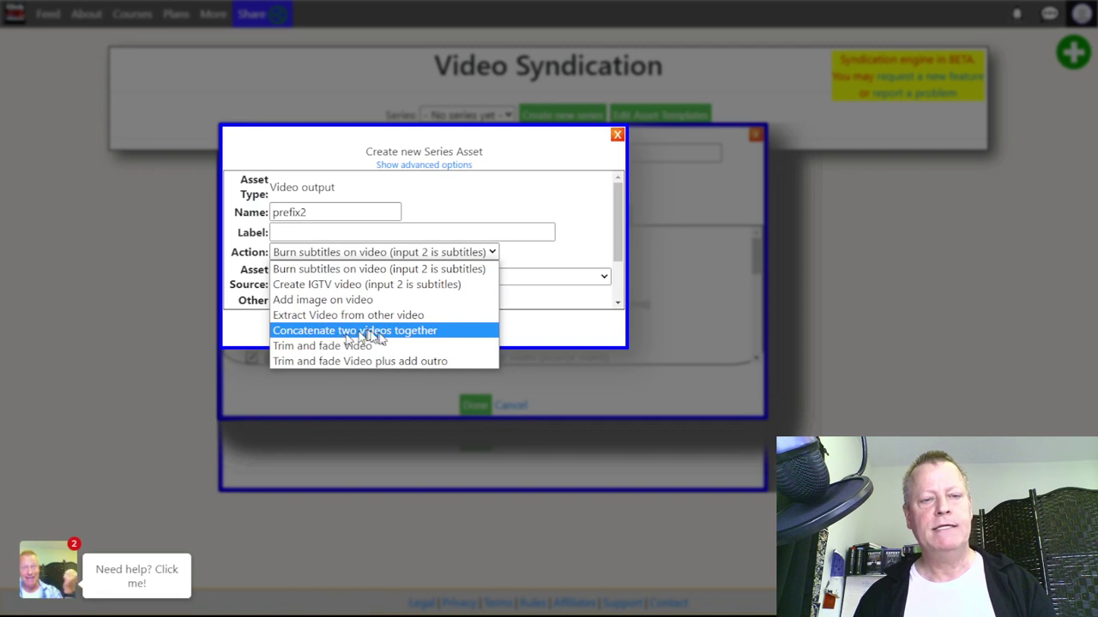
{"action": "left_click", "coordinate": [388, 334]}
{"action": "scroll", "coordinate": [371, 308], "scroll_direction": "down", "scroll_amount": 2}
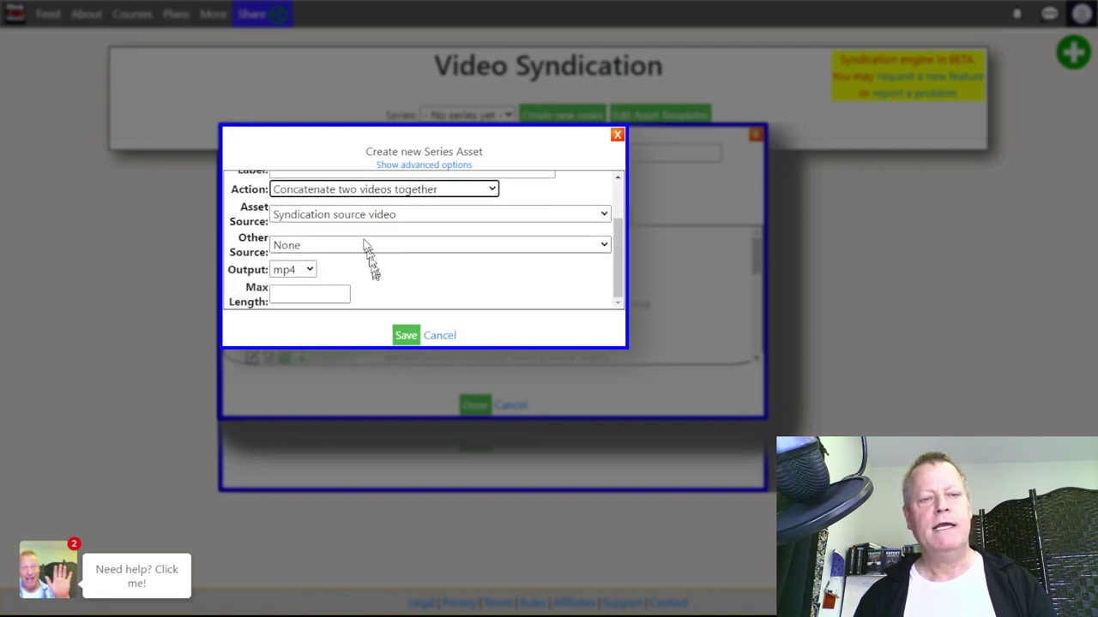
{"action": "left_click", "coordinate": [358, 217]}
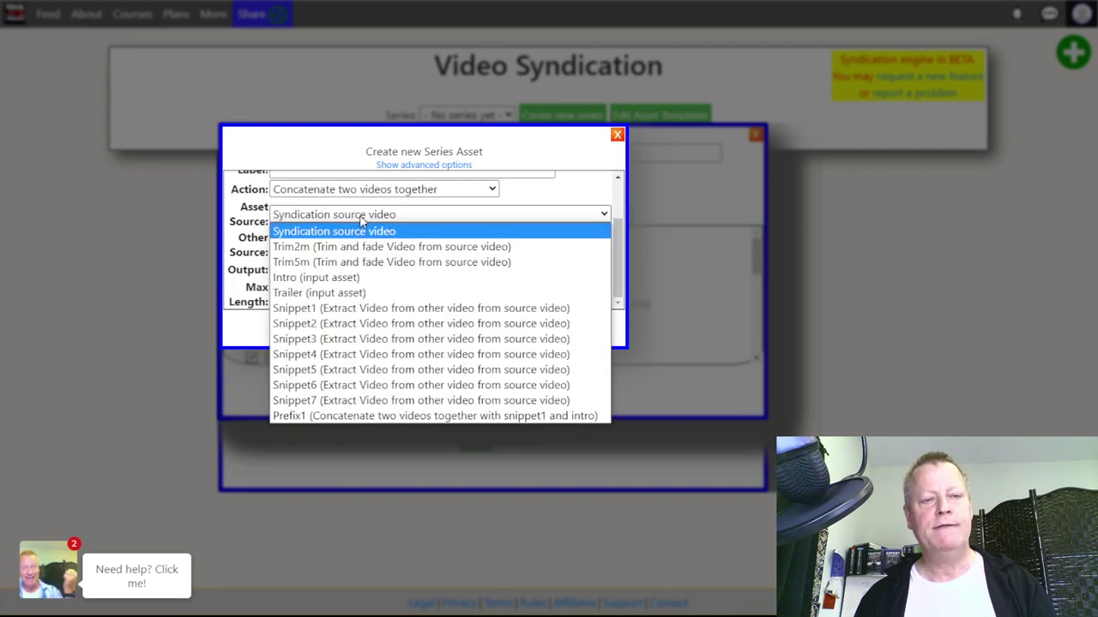
{"action": "left_click", "coordinate": [329, 324]}
{"action": "left_click", "coordinate": [320, 249]}
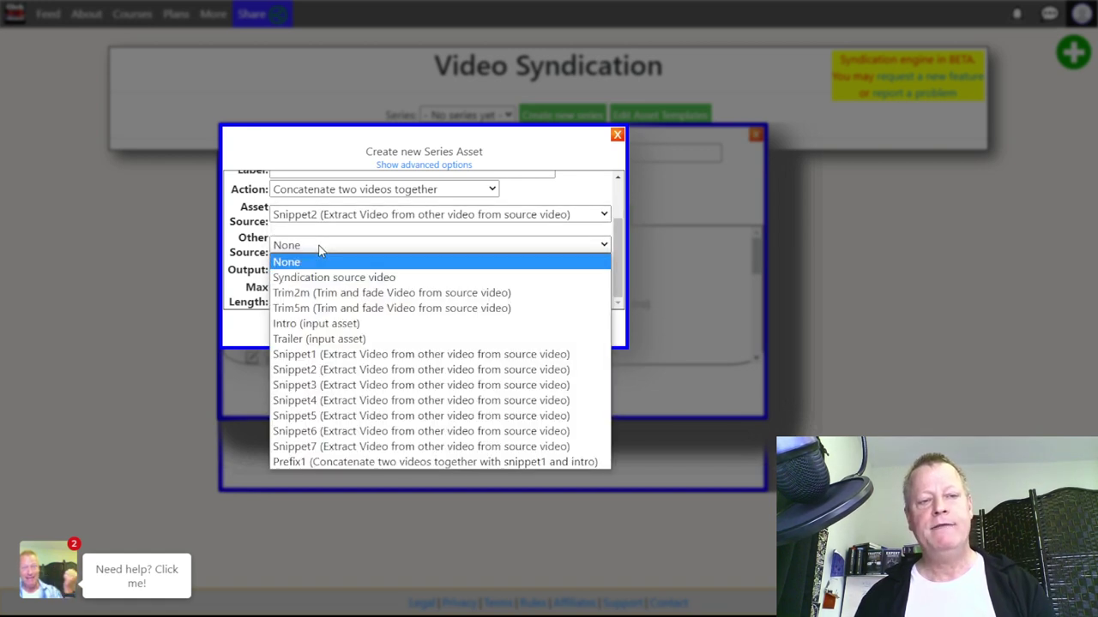
{"action": "left_click", "coordinate": [316, 325]}
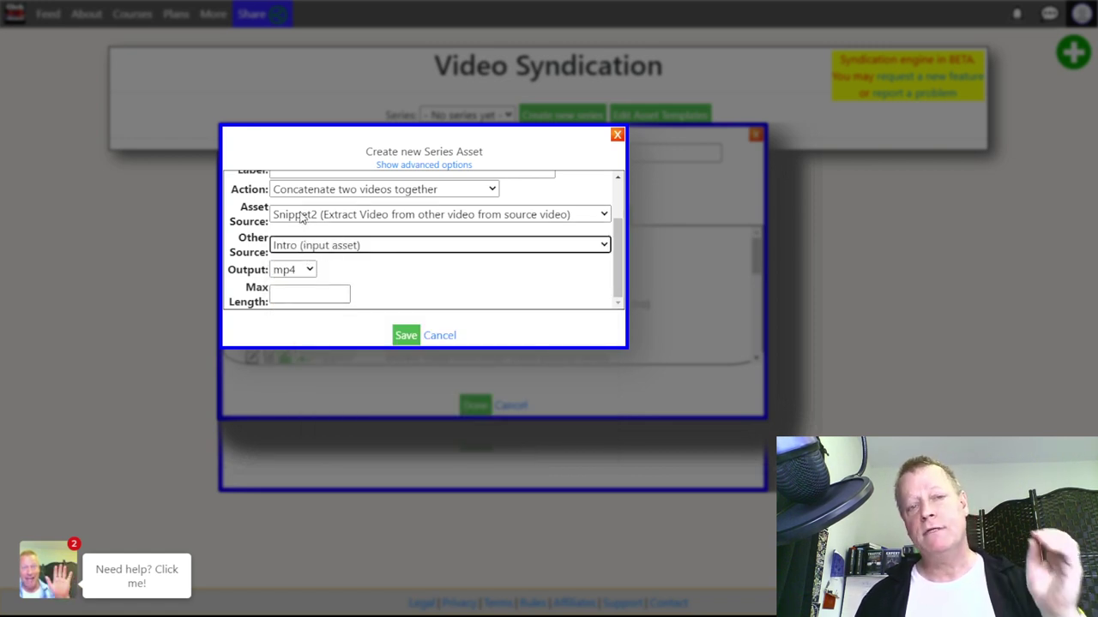
{"action": "left_click", "coordinate": [410, 335]}
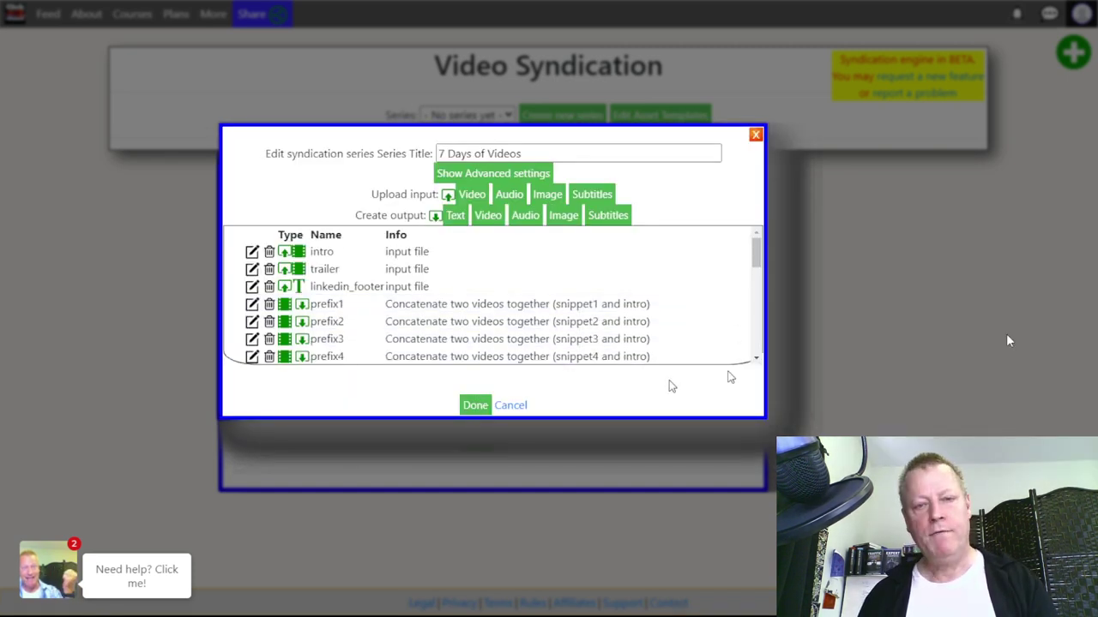
- Look over the prefix1 to prefix7 outputs in the series list
{"action": "scroll", "coordinate": [526, 287], "scroll_direction": "down", "scroll_amount": 3}
{"action": "scroll", "coordinate": [549, 291], "scroll_direction": "up", "scroll_amount": 2}
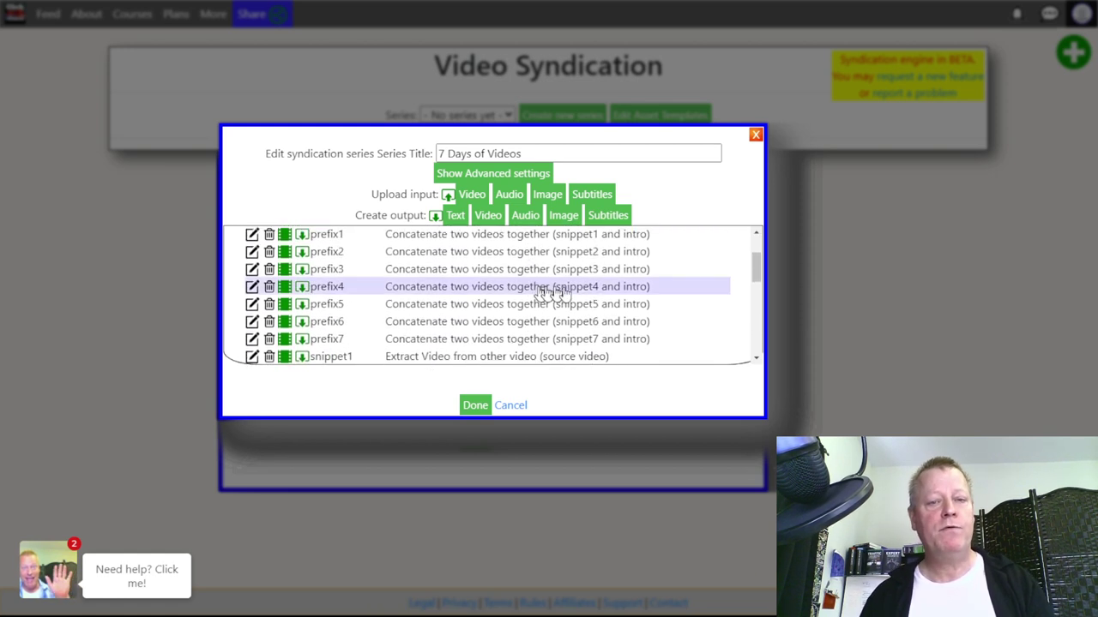
{"action": "scroll", "coordinate": [549, 292], "scroll_direction": "up", "scroll_amount": 3}
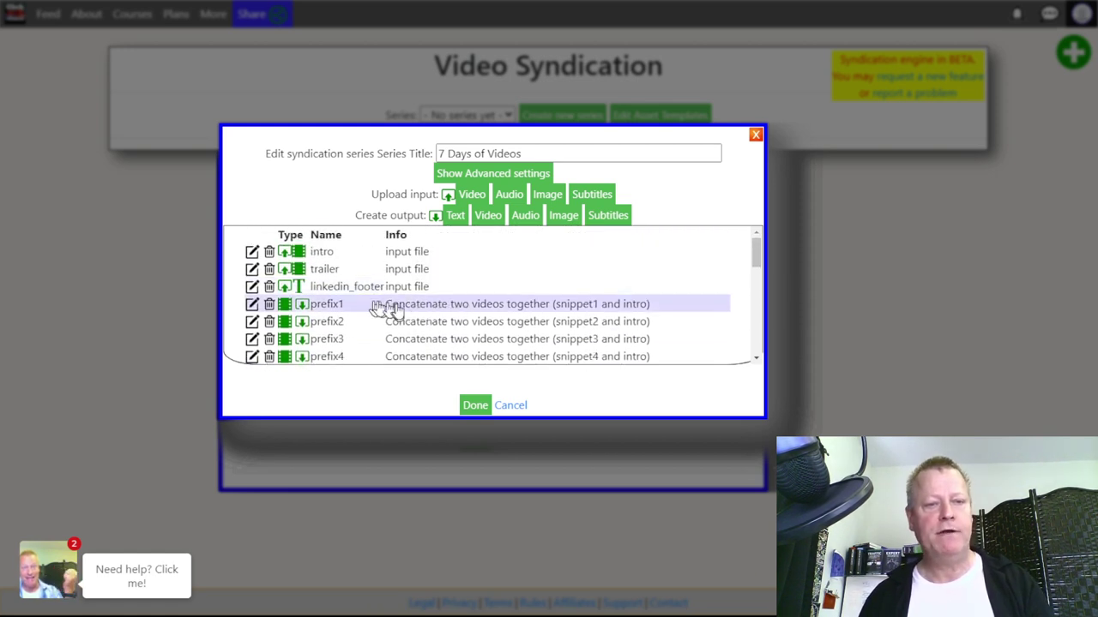
{"action": "scroll", "coordinate": [347, 334], "scroll_direction": "down", "scroll_amount": 2}
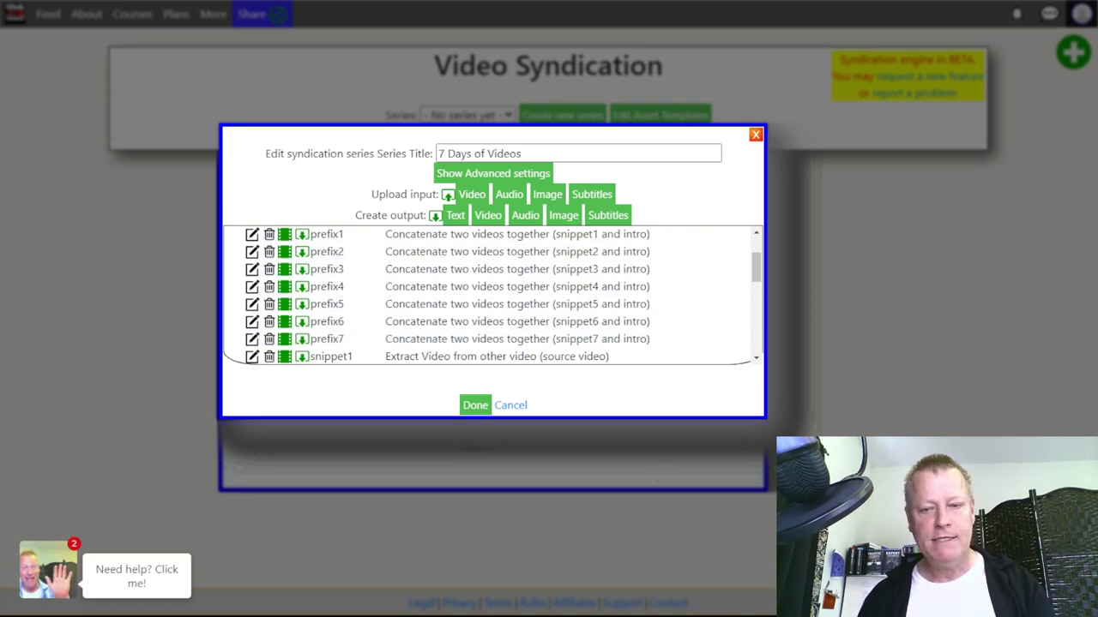
- Consult the 7 trimmed video rules line in the Notepad notes, and return to the syndication series
{"action": "key", "text": "alt+Tab"}
{"action": "left_click", "coordinate": [262, 336]}
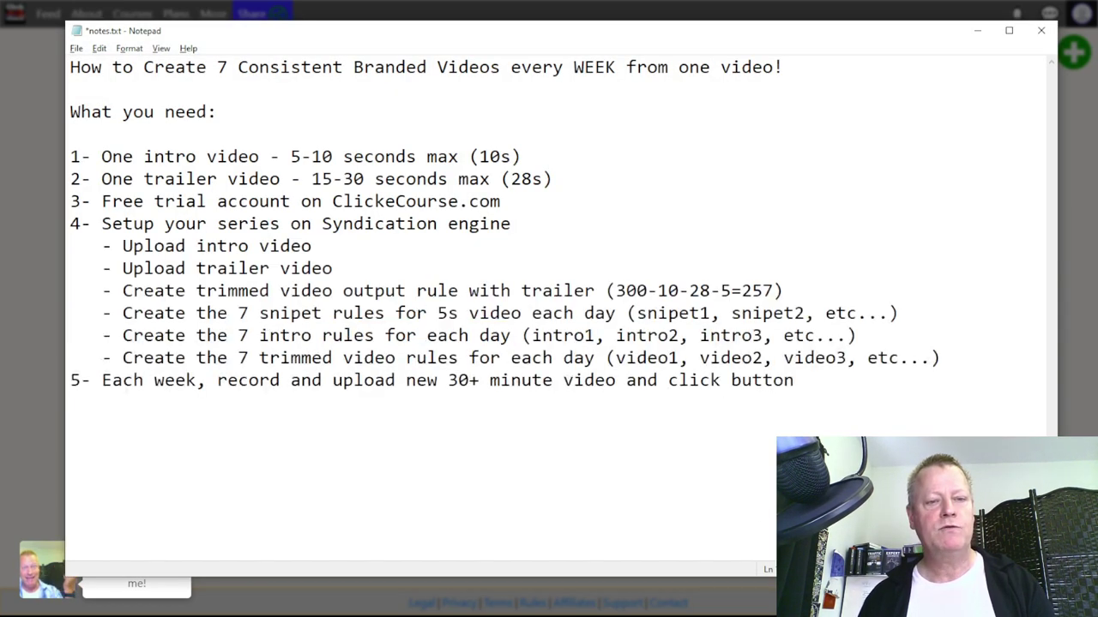
{"action": "left_click_drag", "start_coordinate": [243, 354], "coordinate": [943, 357]}
{"action": "left_click_drag", "start_coordinate": [556, 371], "coordinate": [671, 358]}
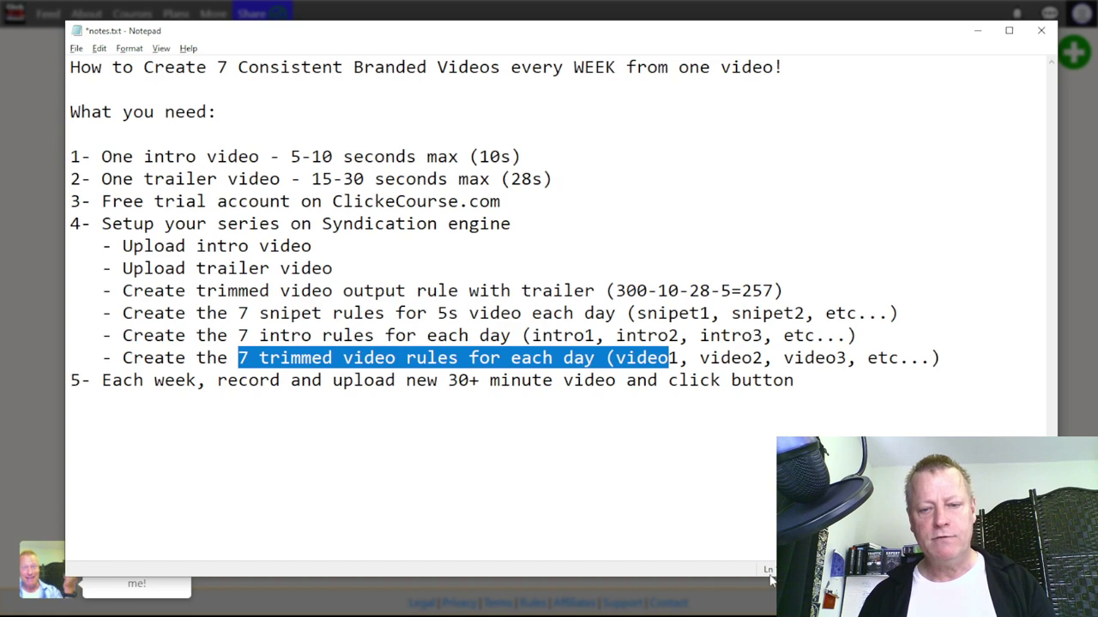
{"action": "key", "text": "alt+Tab"}
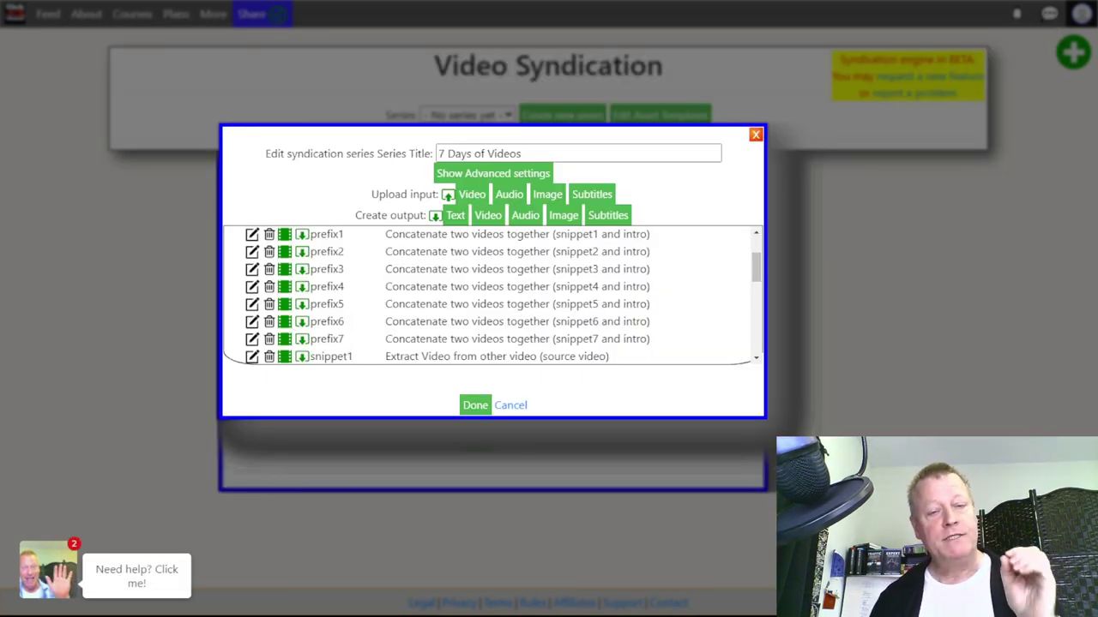
{"action": "key", "text": "alt+Tab"}
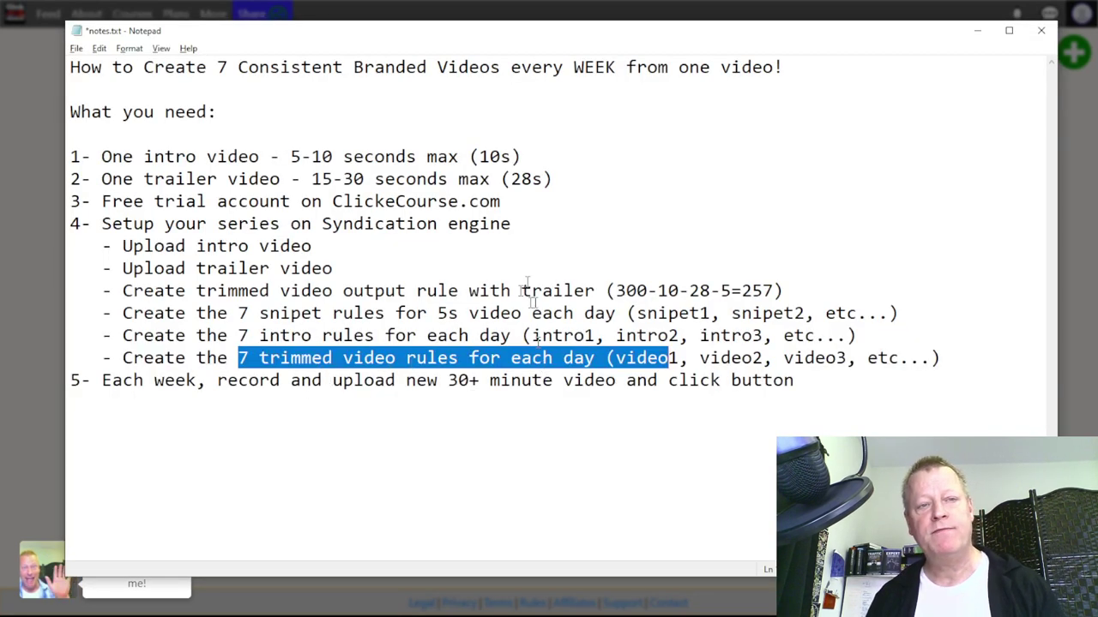
{"action": "left_click", "coordinate": [275, 9]}
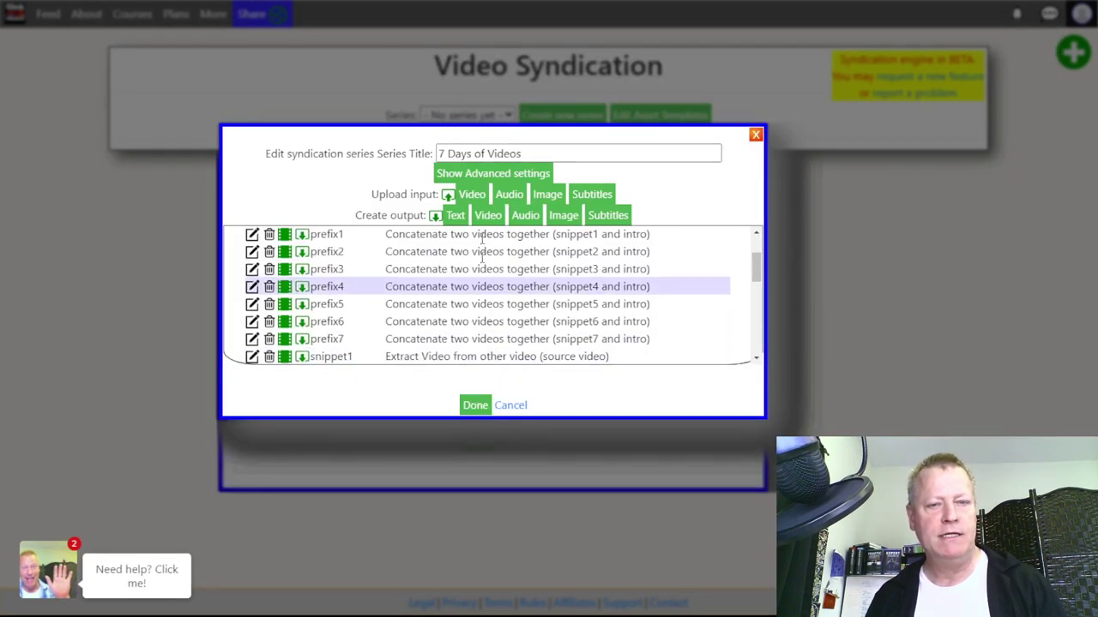
- Add a video output named video1 that concatenates two videos, with Prefix1 as asset source and Trim5m as other source, and save it
{"action": "left_click", "coordinate": [487, 216]}
{"action": "left_click", "coordinate": [301, 212]}
{"action": "type", "text": "video"}
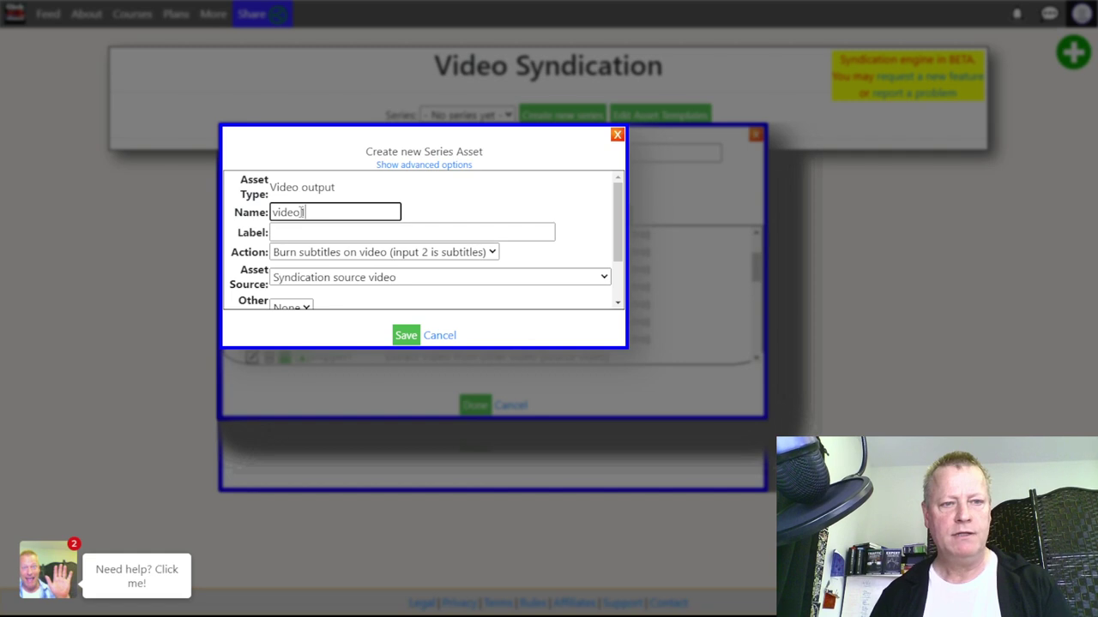
{"action": "type", "text": "1"}
{"action": "left_click", "coordinate": [326, 255]}
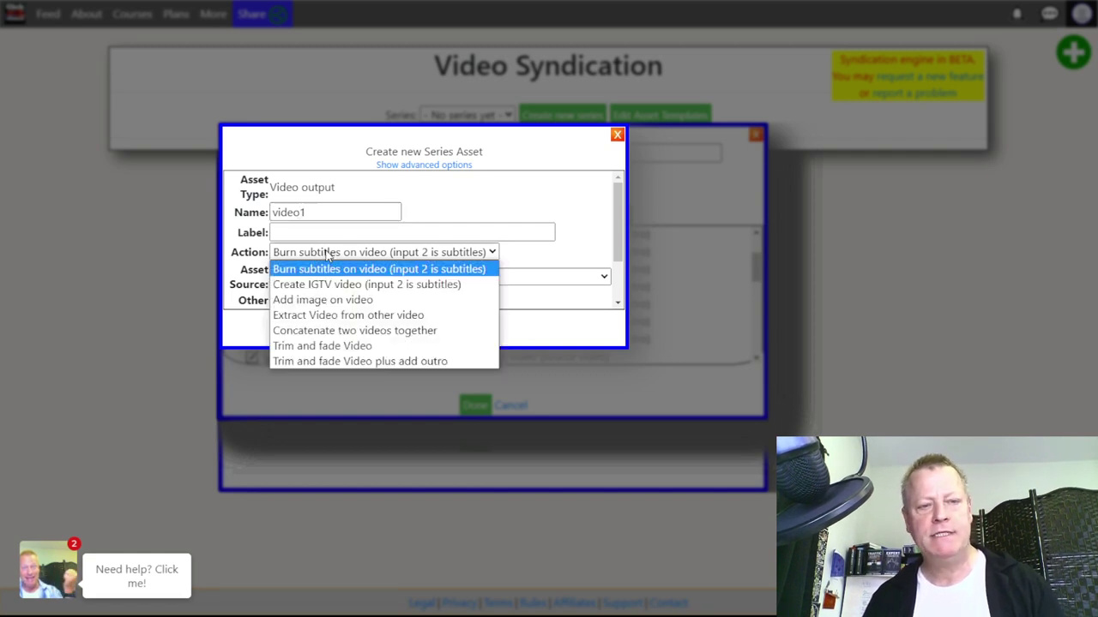
{"action": "left_click", "coordinate": [388, 335]}
{"action": "left_click", "coordinate": [369, 278]}
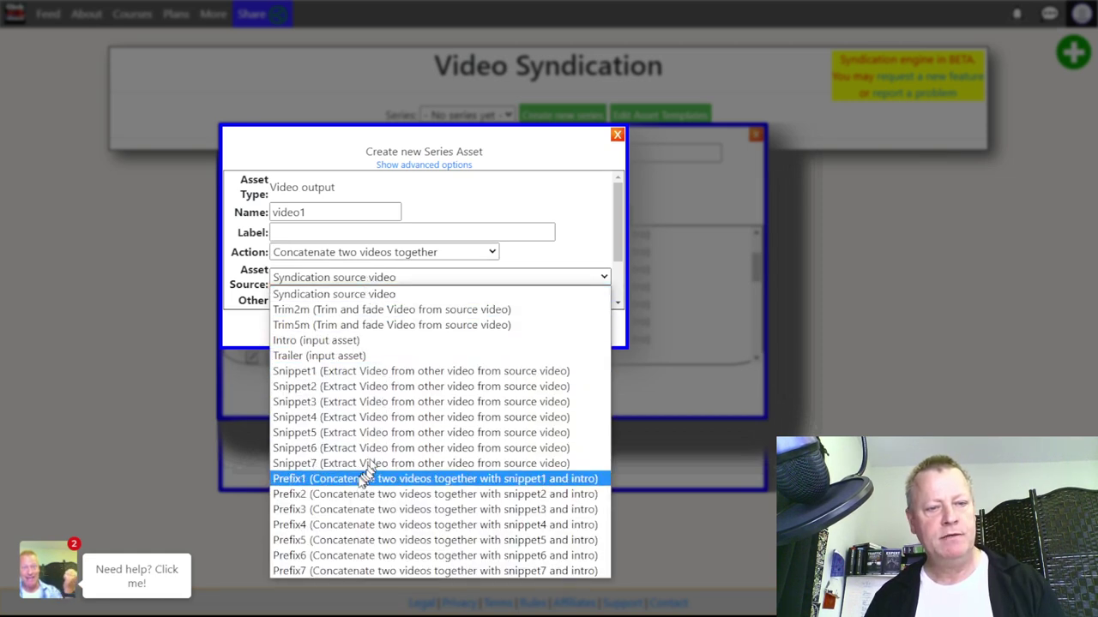
{"action": "left_click", "coordinate": [470, 485]}
{"action": "scroll", "coordinate": [372, 287], "scroll_direction": "down", "scroll_amount": 2}
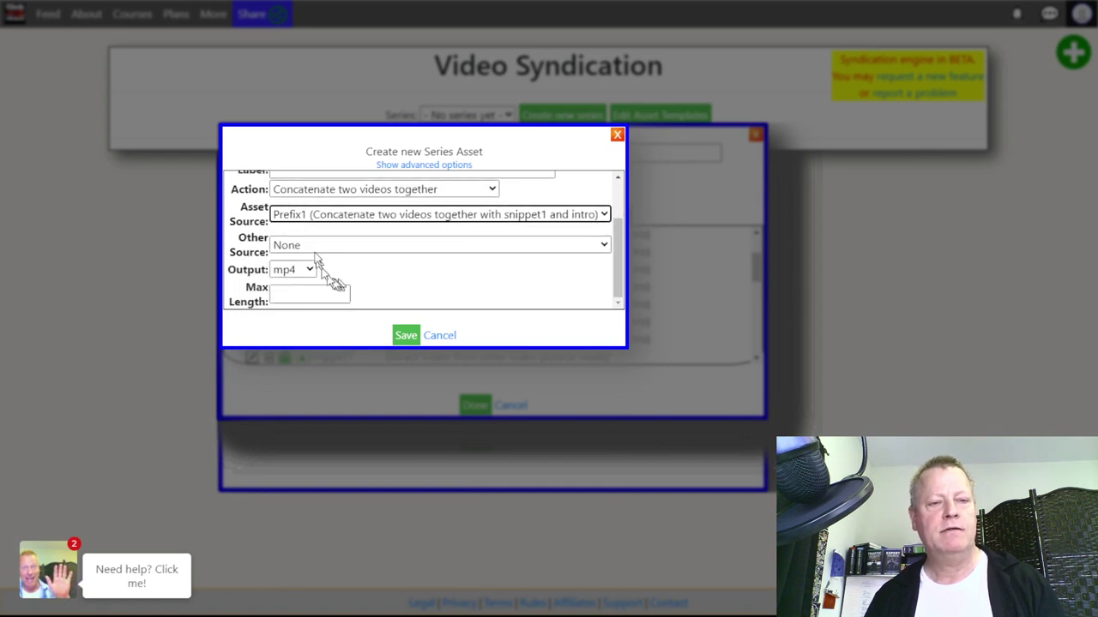
{"action": "left_click", "coordinate": [313, 246]}
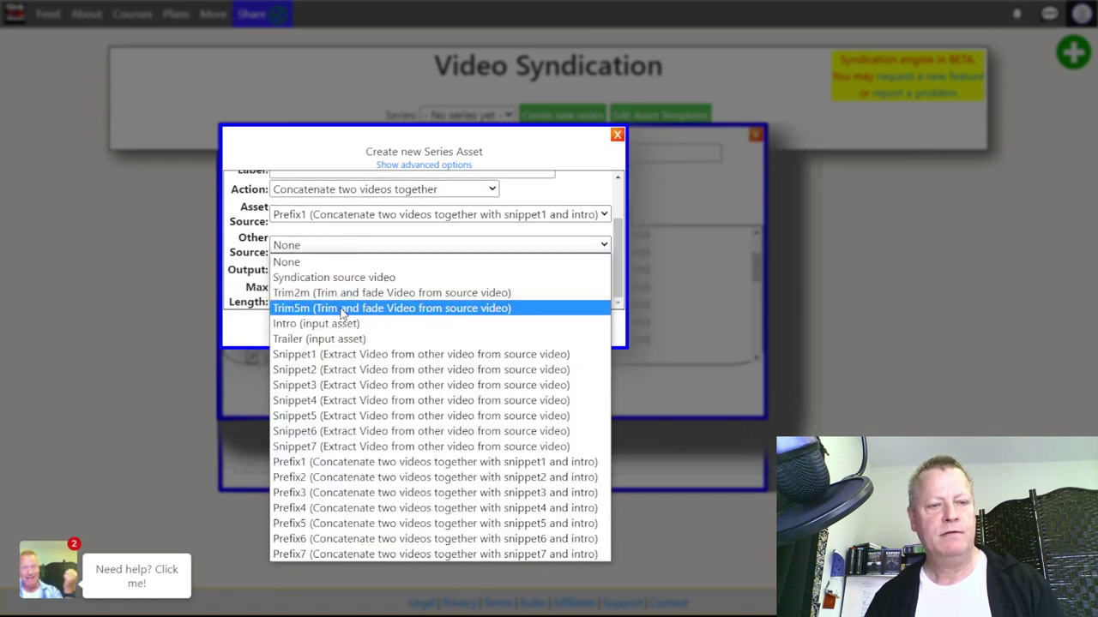
{"action": "left_click", "coordinate": [415, 312]}
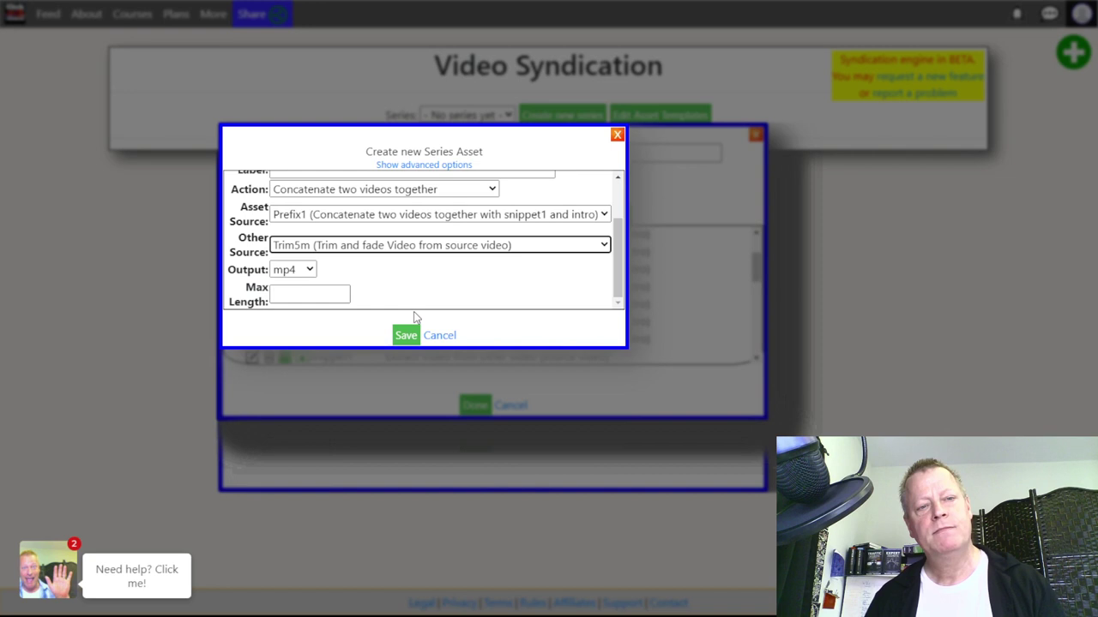
{"action": "left_click", "coordinate": [403, 338]}
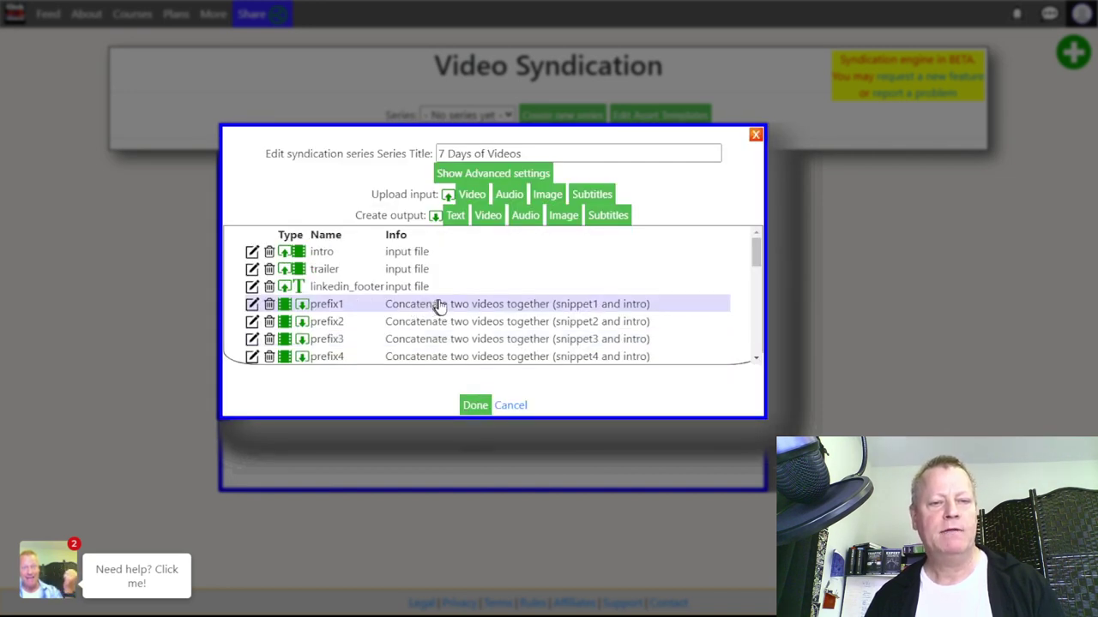
- Find the video1 output in the series list and check which videos it concatenates
{"action": "scroll", "coordinate": [439, 306], "scroll_direction": "down", "scroll_amount": 5}
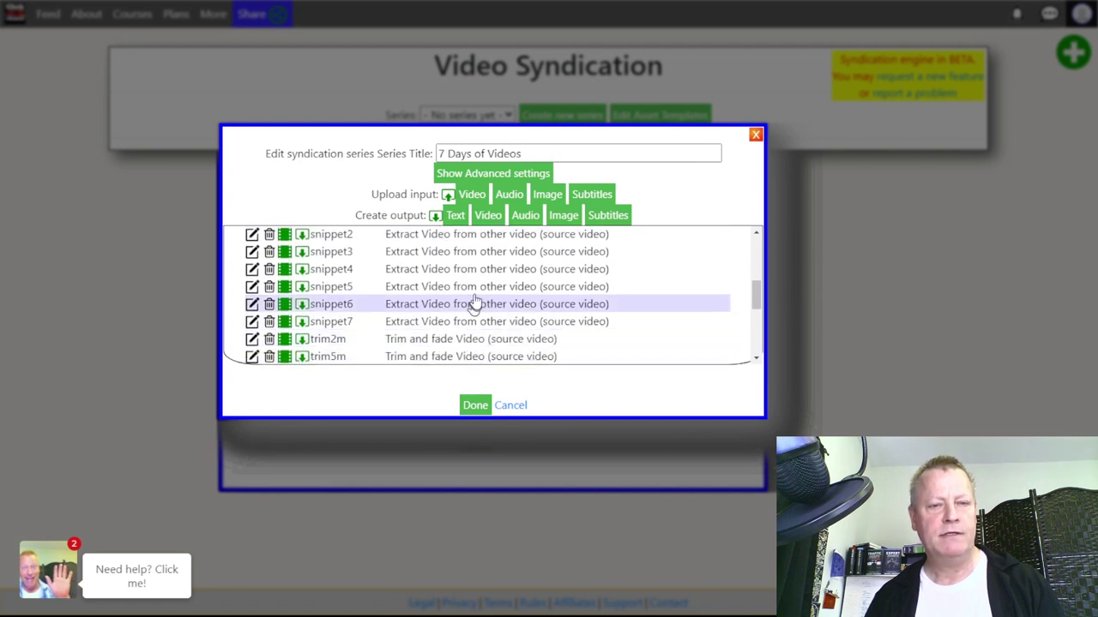
{"action": "scroll", "coordinate": [474, 306], "scroll_direction": "up", "scroll_amount": 5}
{"action": "scroll", "coordinate": [474, 298], "scroll_direction": "up", "scroll_amount": 1}
{"action": "scroll", "coordinate": [474, 297], "scroll_direction": "down", "scroll_amount": 5}
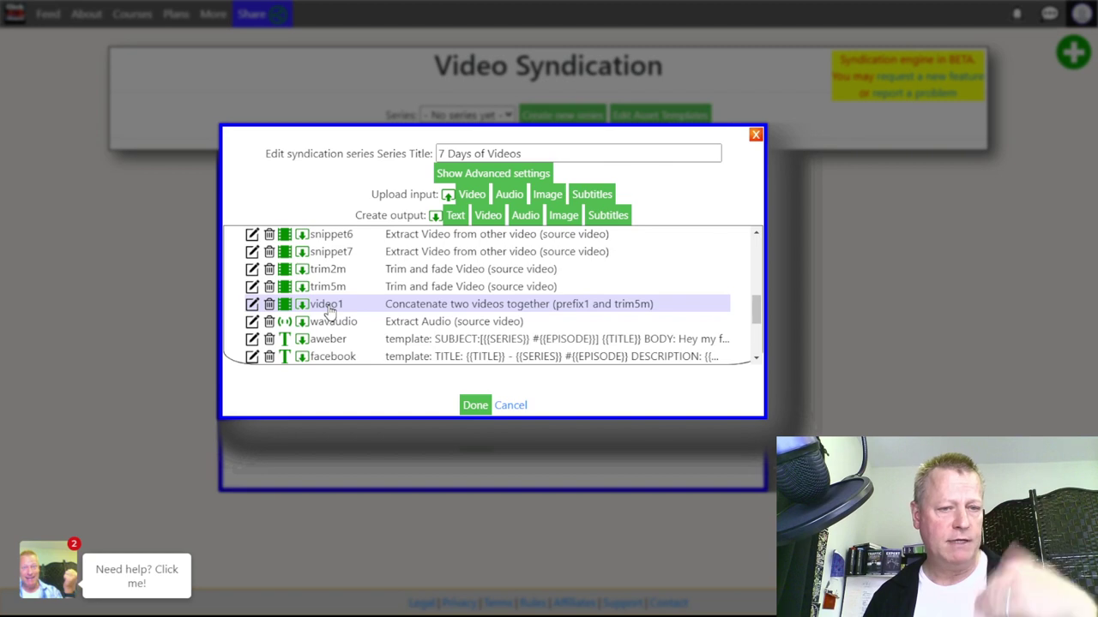
- Add a video output named video2 that concatenates two videos, with Prefix2 as asset source and Trim5m as other source, and save it
{"action": "left_click", "coordinate": [487, 215]}
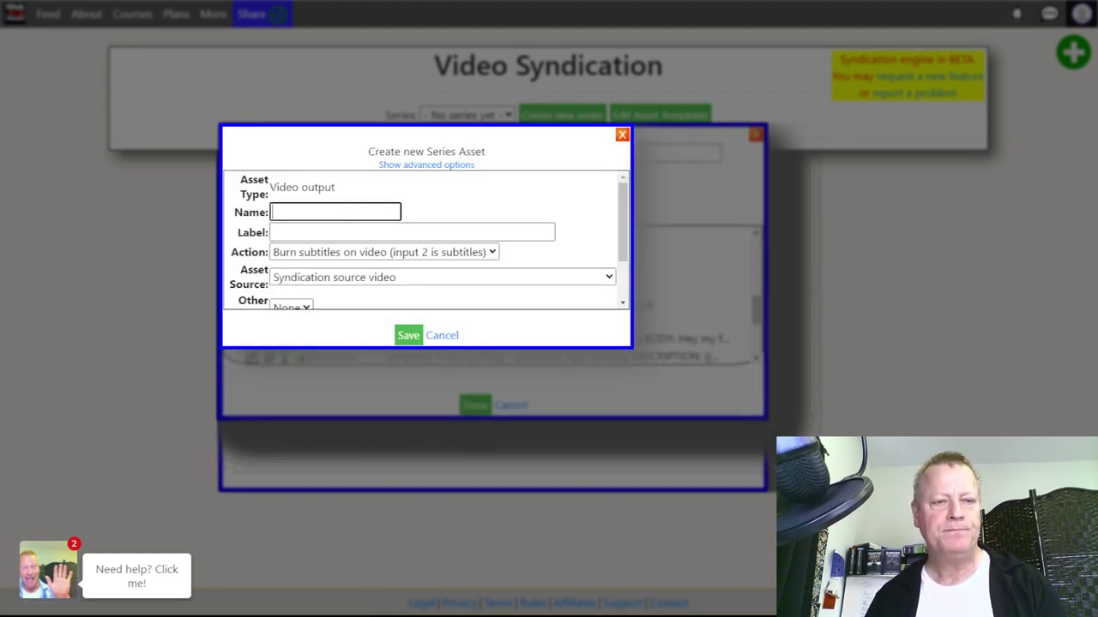
{"action": "type", "text": "video2"}
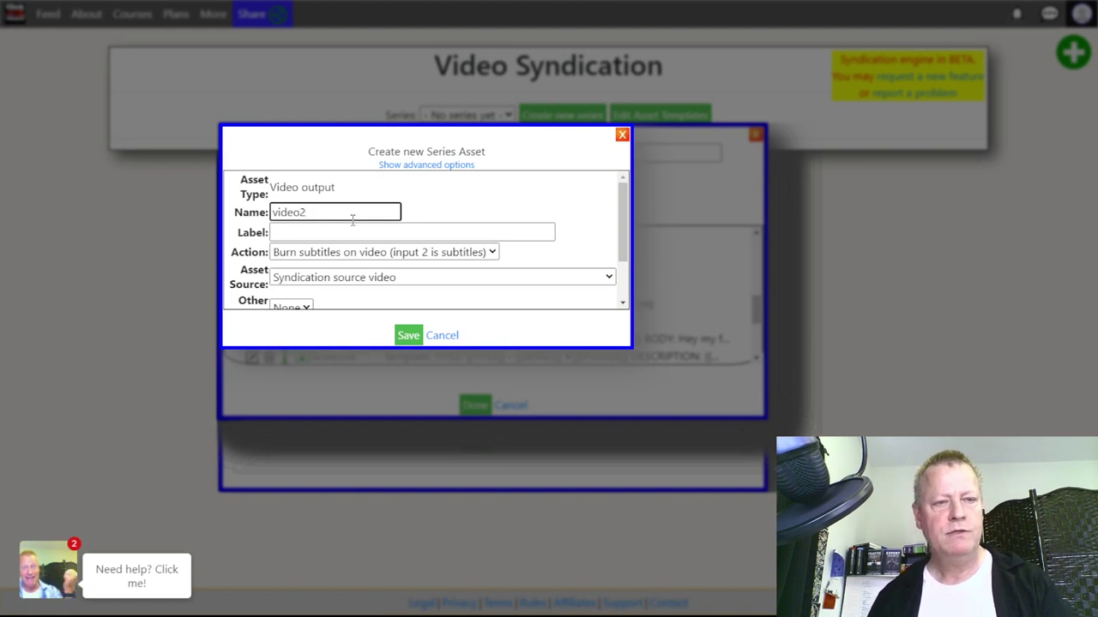
{"action": "left_click", "coordinate": [326, 254]}
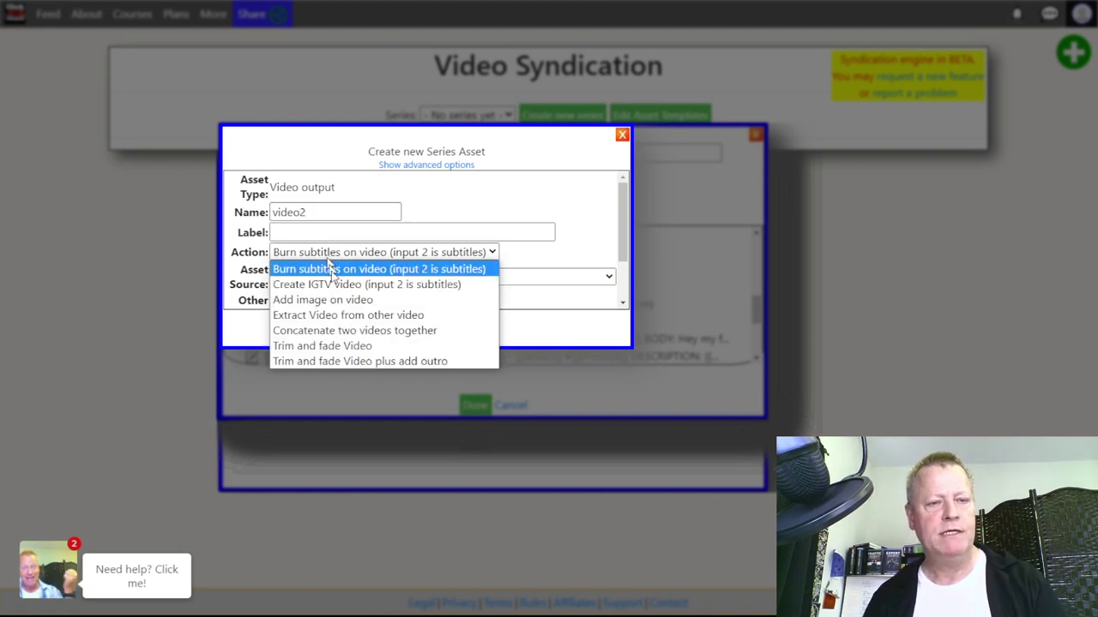
{"action": "left_click", "coordinate": [343, 331]}
{"action": "left_click", "coordinate": [351, 277]}
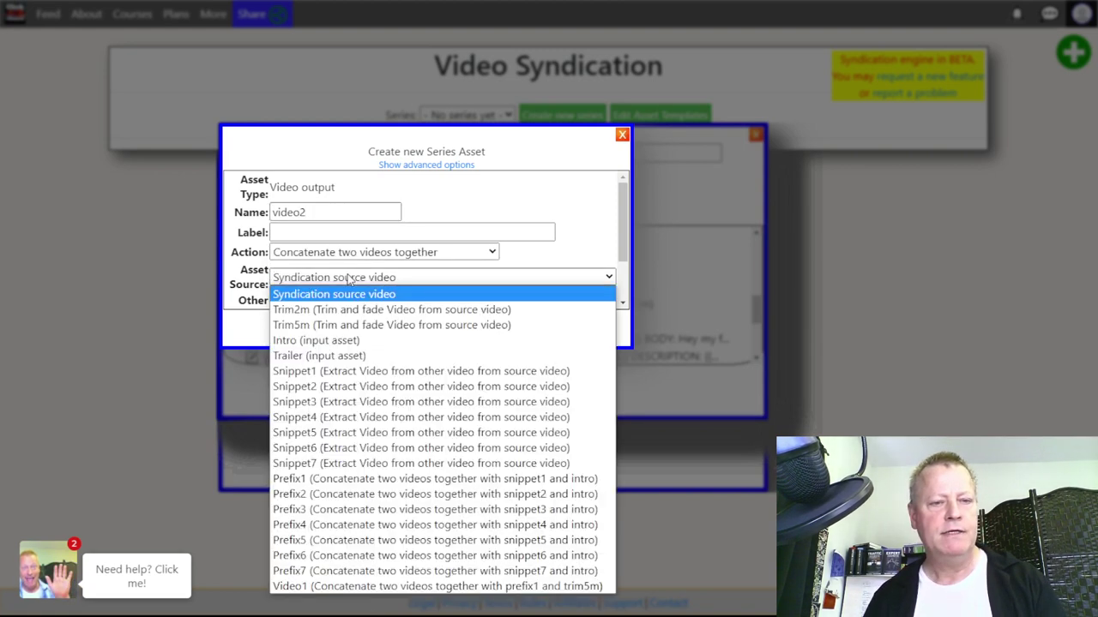
{"action": "left_click", "coordinate": [345, 498]}
{"action": "left_click", "coordinate": [330, 306]}
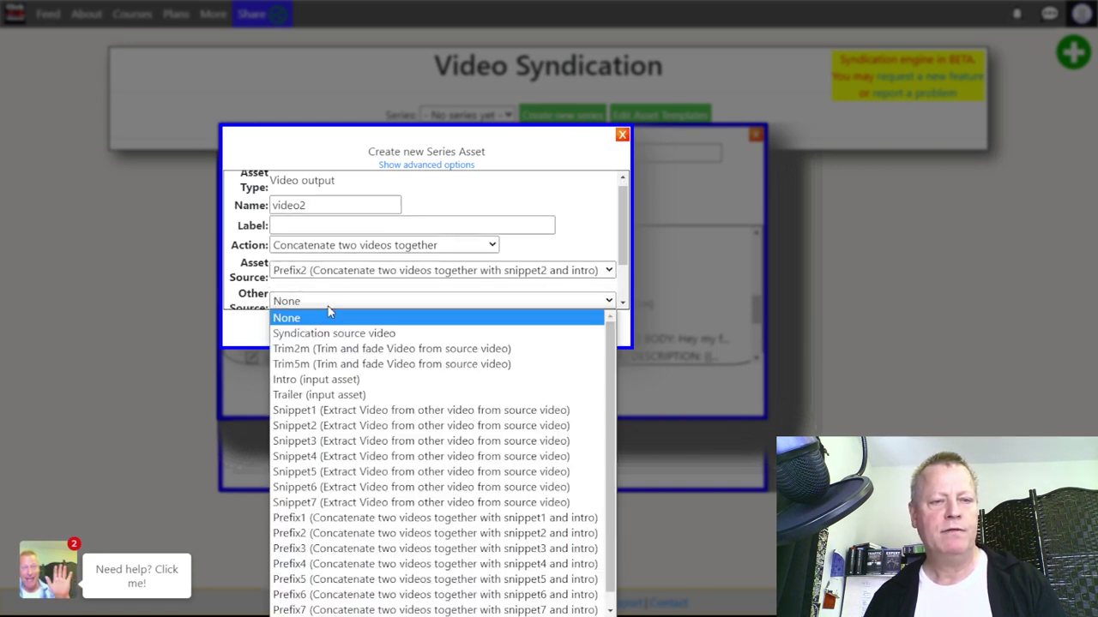
{"action": "left_click", "coordinate": [394, 364]}
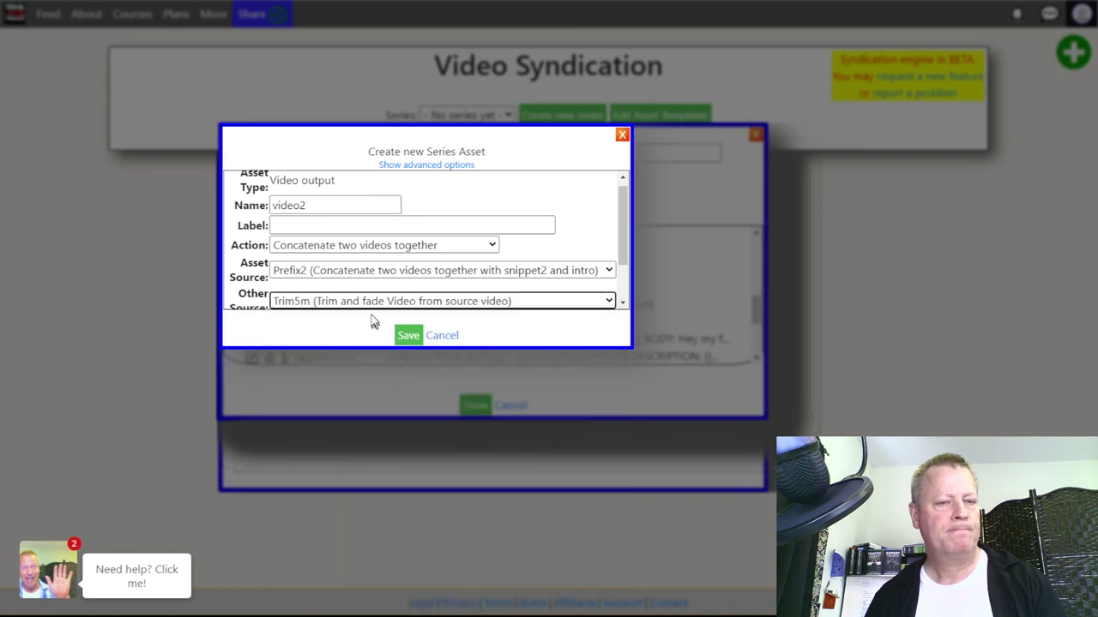
{"action": "left_click", "coordinate": [407, 336]}
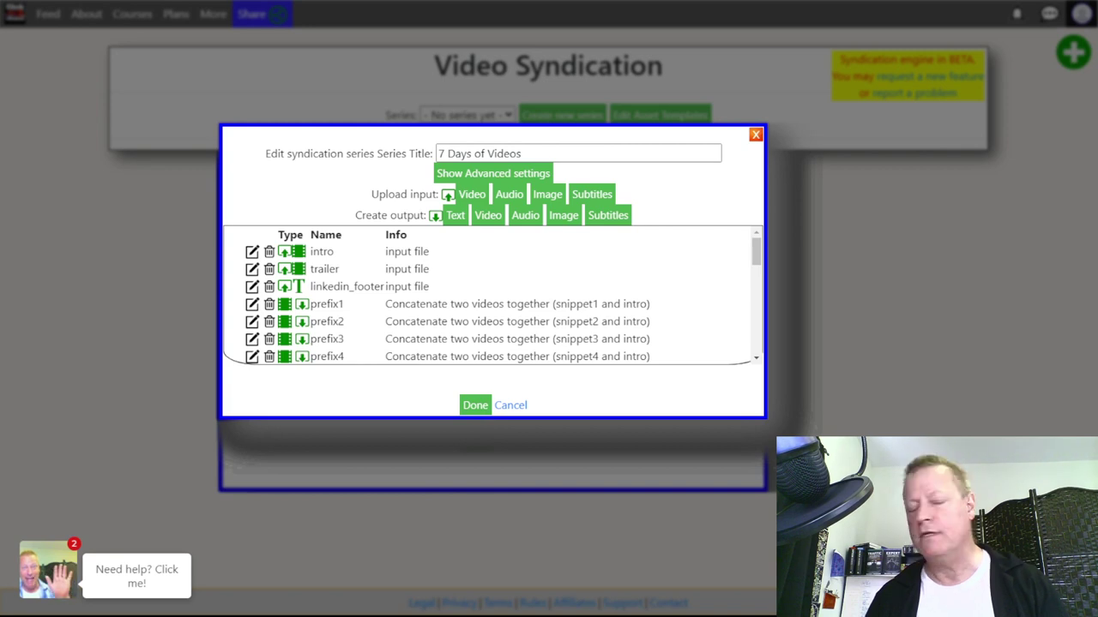
- Look over the video1 to video7 outputs in the series list, and switch to the Notepad notes
{"action": "scroll", "coordinate": [489, 295], "scroll_direction": "down", "scroll_amount": 5}
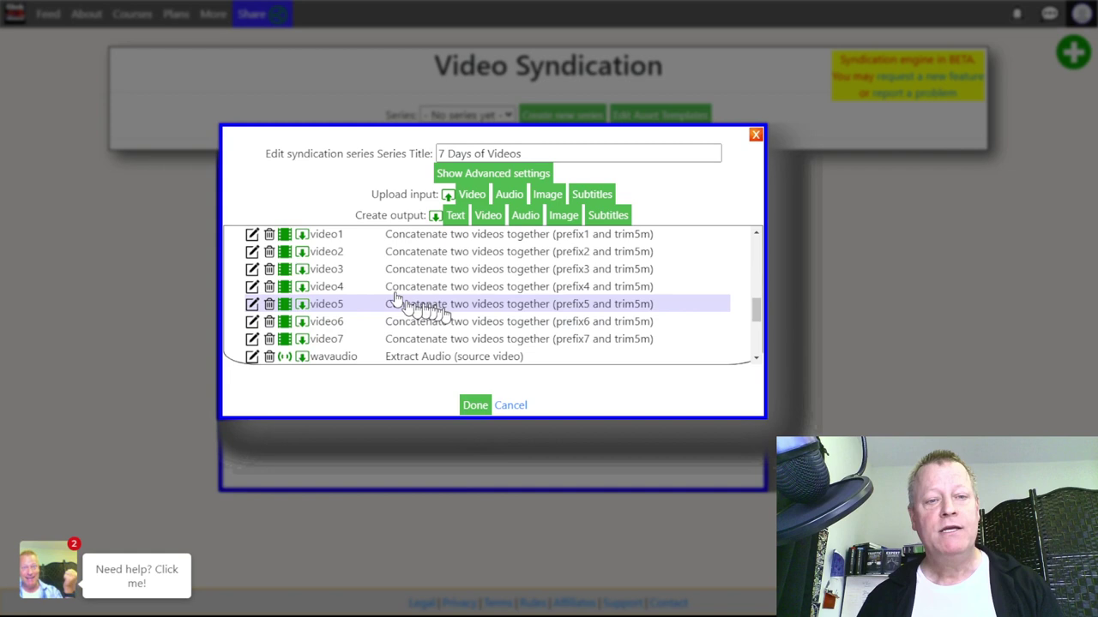
{"action": "scroll", "coordinate": [403, 300], "scroll_direction": "up", "scroll_amount": 2}
{"action": "scroll", "coordinate": [394, 295], "scroll_direction": "up", "scroll_amount": 1}
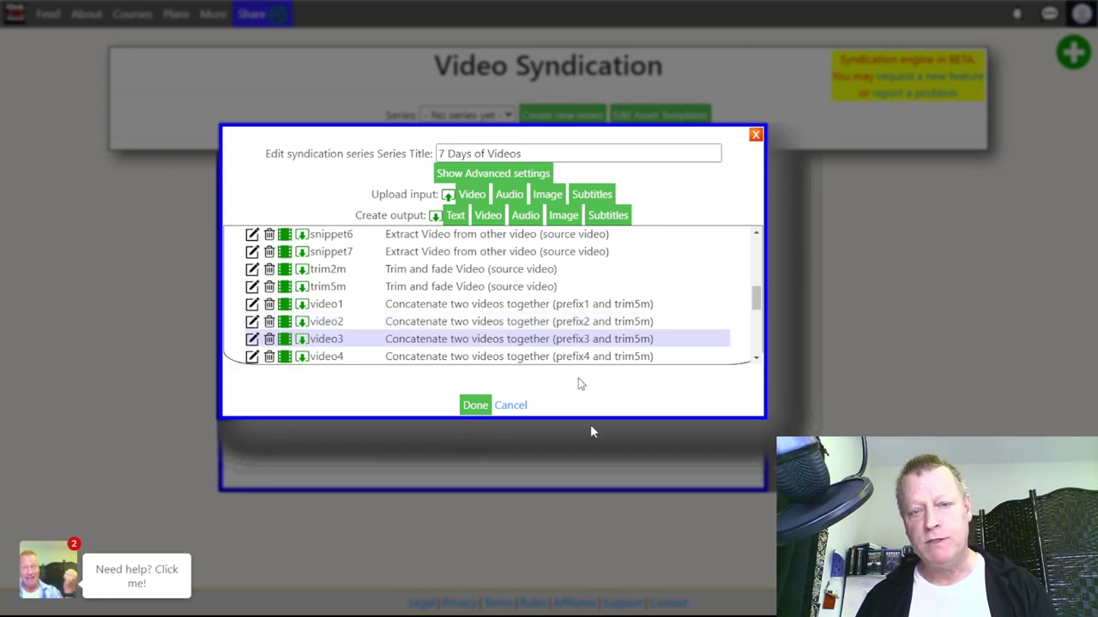
{"action": "key", "text": "alt+Tab"}
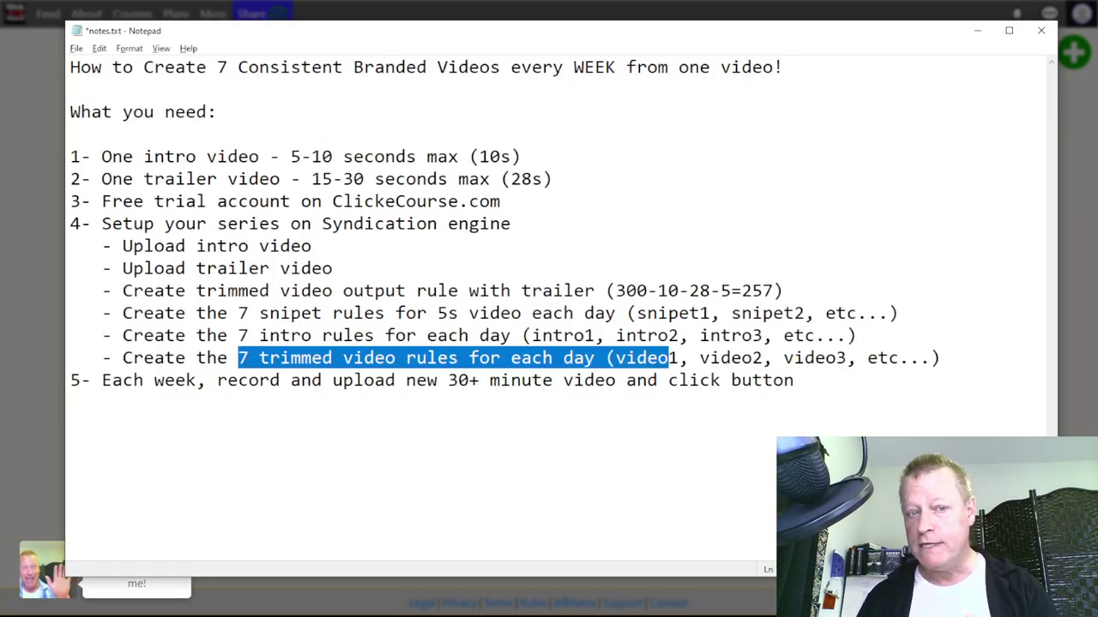
- Review the trimmed video rules and the trailer upload line in the notes, and switch back to the Video Syndication series
{"action": "left_click", "coordinate": [324, 385]}
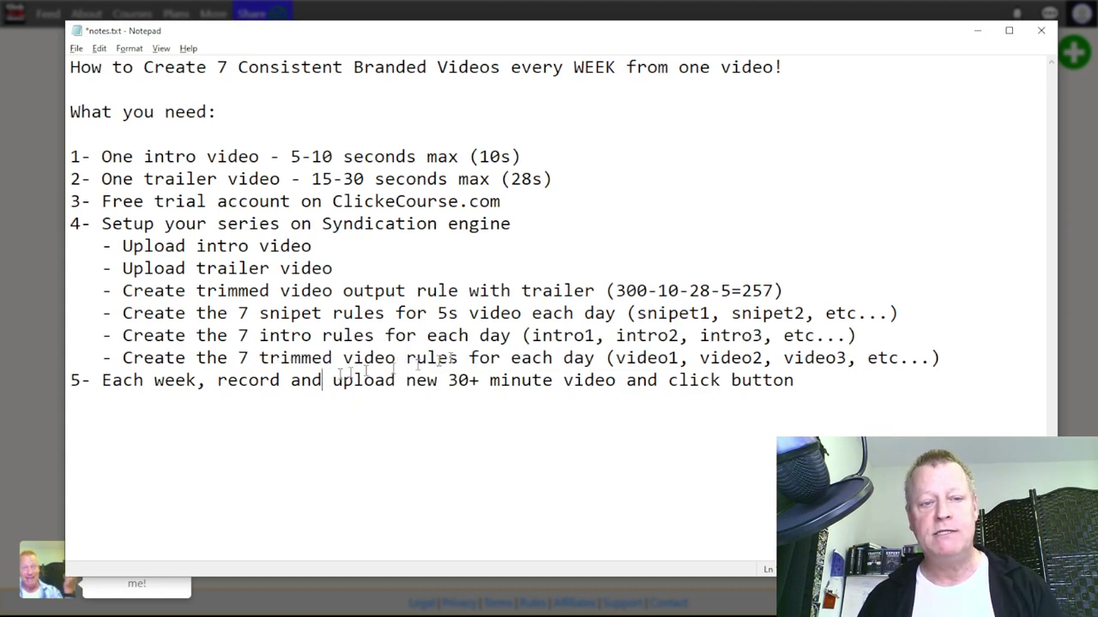
{"action": "left_click_drag", "start_coordinate": [265, 359], "coordinate": [398, 360]}
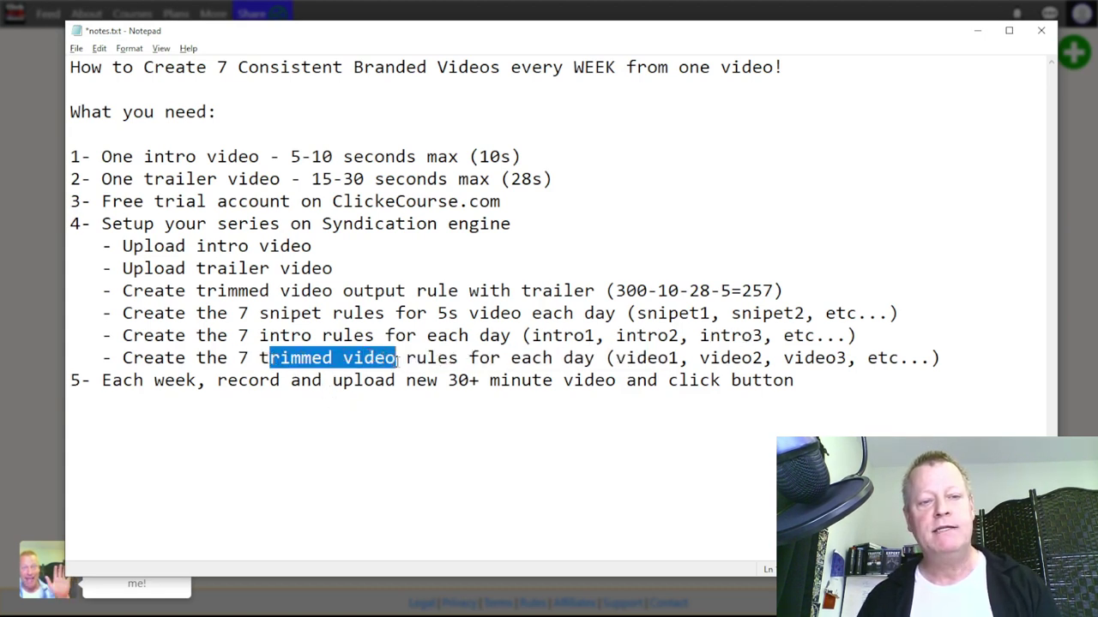
{"action": "left_click_drag", "start_coordinate": [185, 268], "coordinate": [333, 269]}
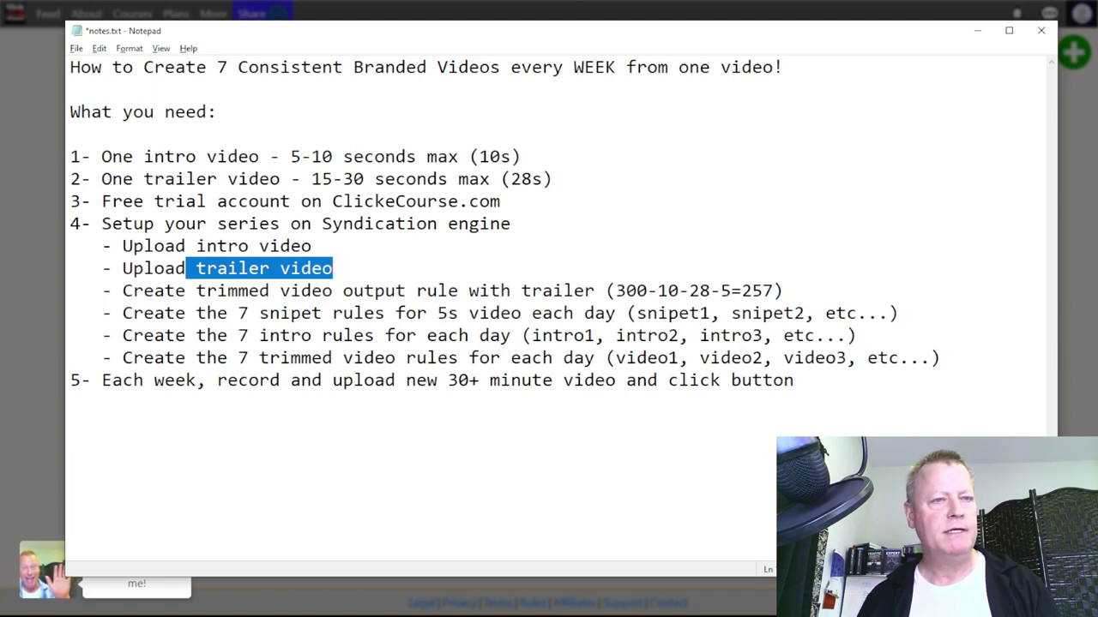
{"action": "key", "text": "alt+Tab"}
{"action": "scroll", "coordinate": [464, 285], "scroll_direction": "up", "scroll_amount": 2}
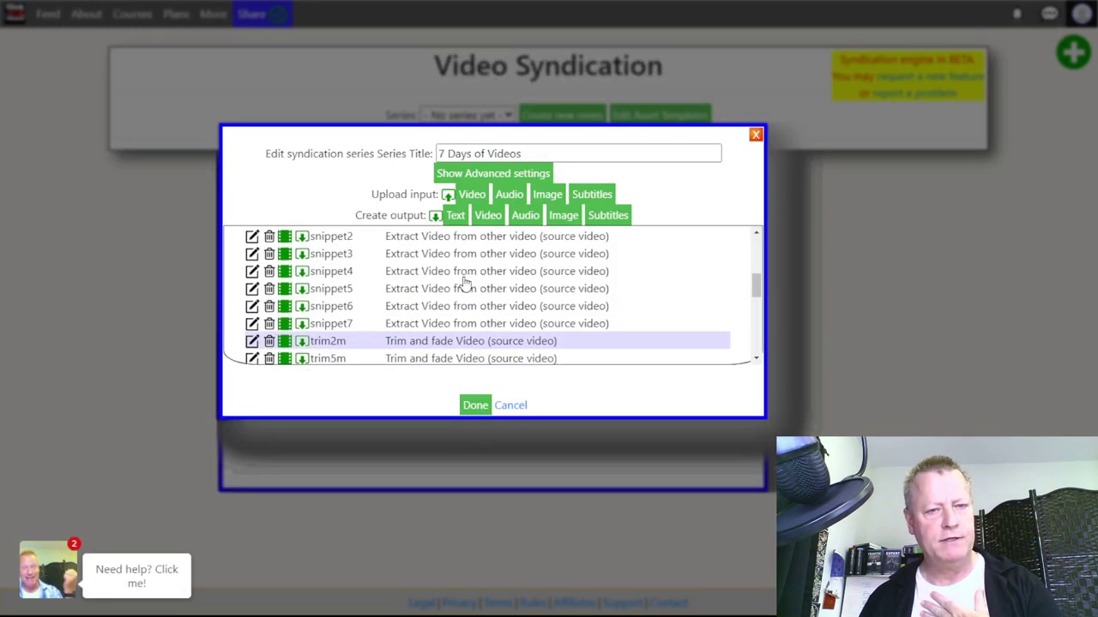
{"action": "scroll", "coordinate": [464, 285], "scroll_direction": "down", "scroll_amount": 4}
{"action": "scroll", "coordinate": [438, 269], "scroll_direction": "up", "scroll_amount": 2}
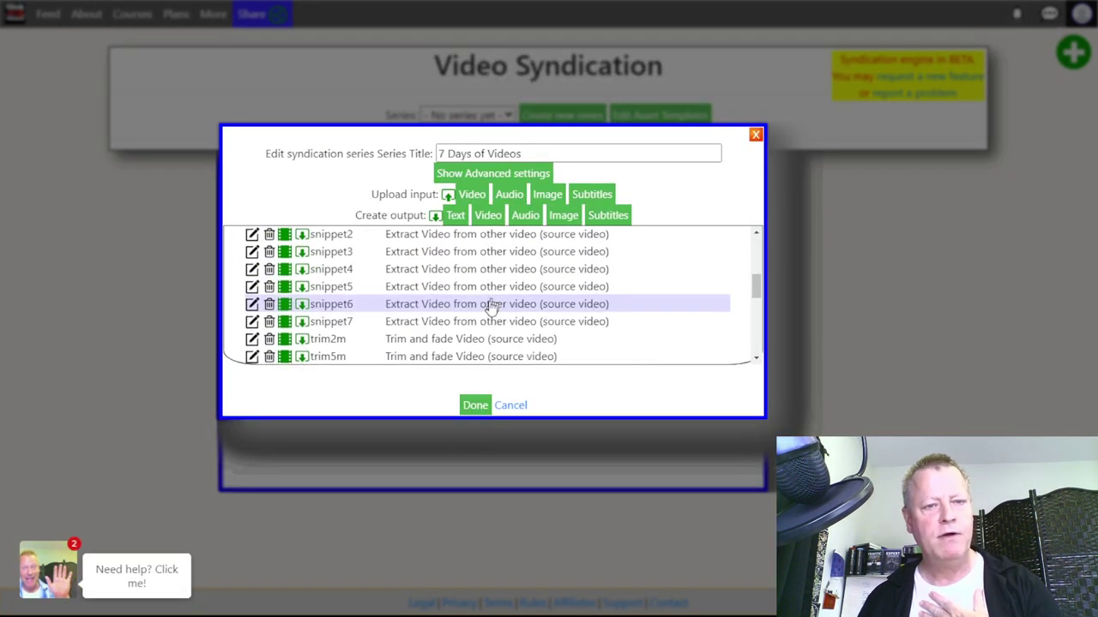
{"action": "left_click", "coordinate": [467, 358]}
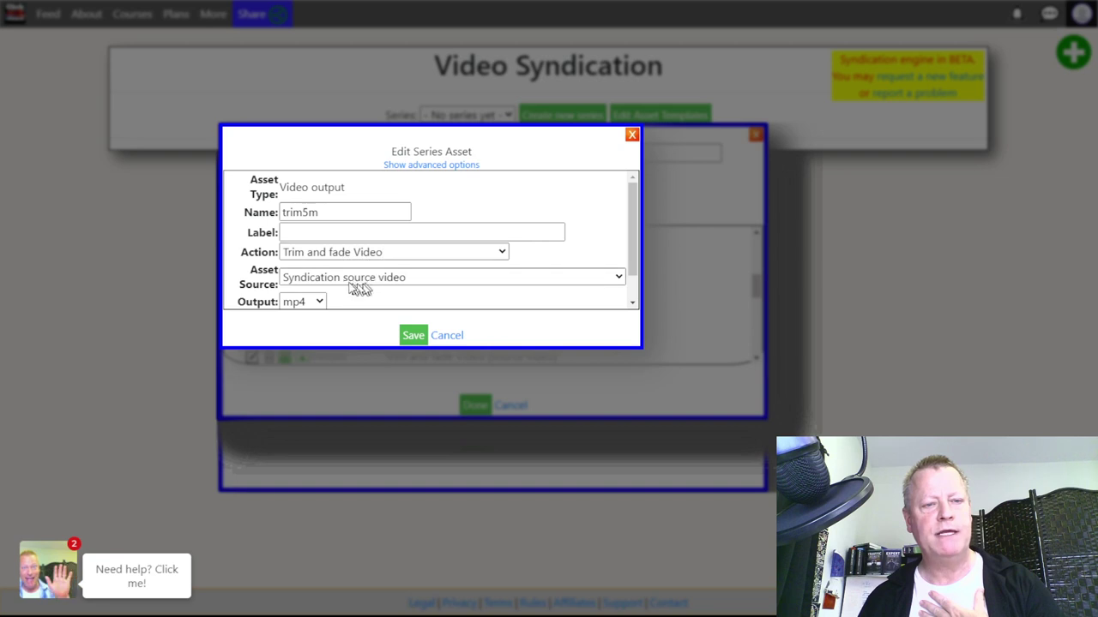
{"action": "left_click", "coordinate": [402, 253]}
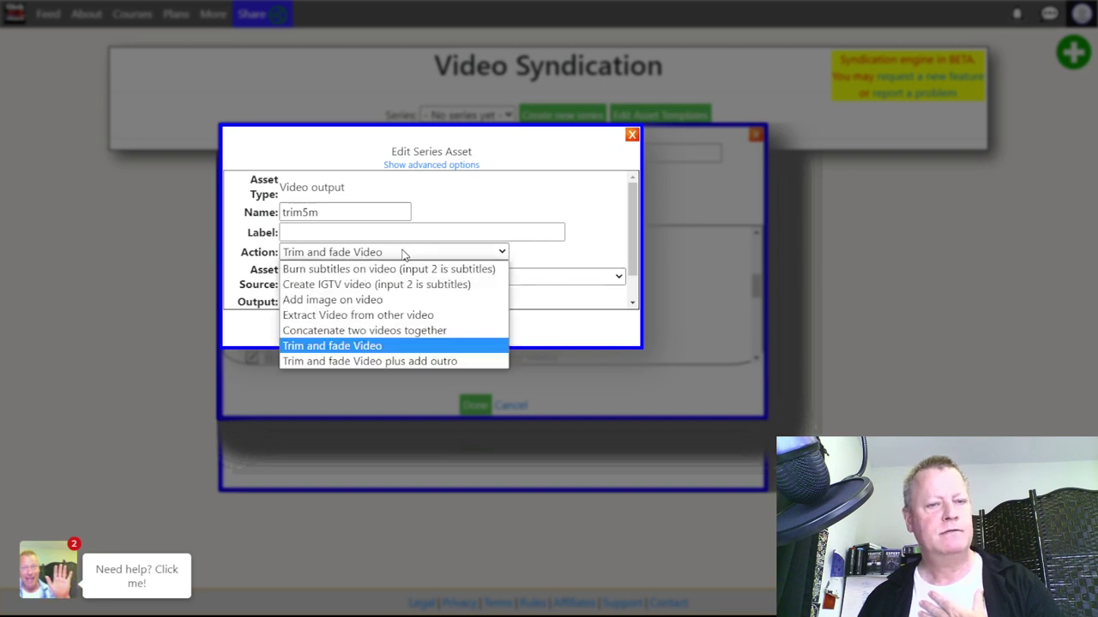
{"action": "left_click", "coordinate": [394, 360]}
{"action": "scroll", "coordinate": [424, 301], "scroll_direction": "down", "scroll_amount": 1}
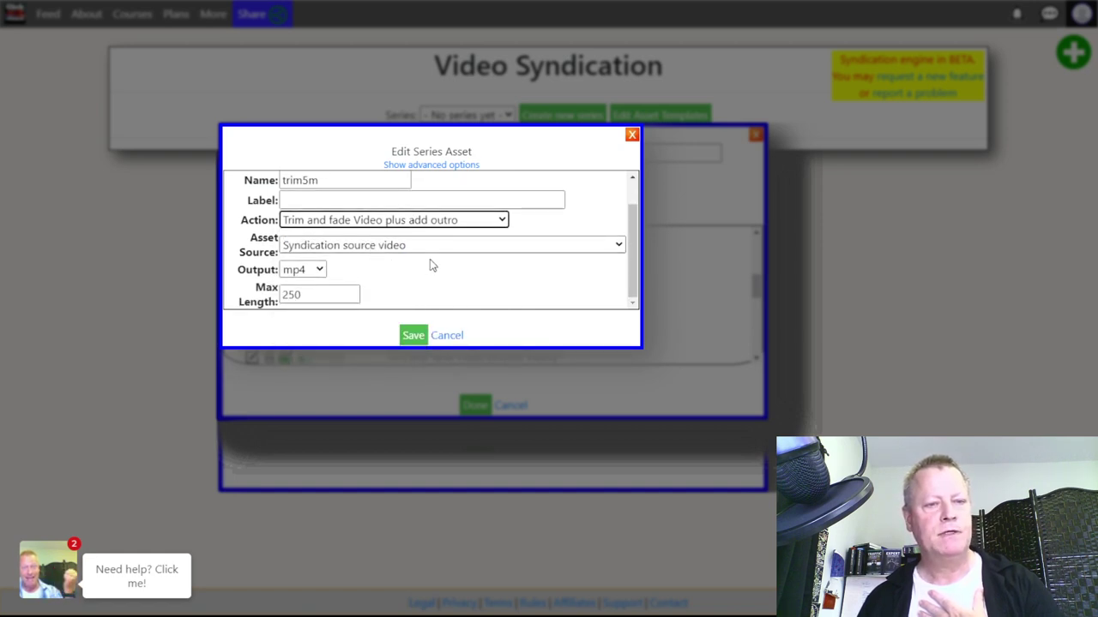
{"action": "scroll", "coordinate": [430, 259], "scroll_direction": "up", "scroll_amount": 1}
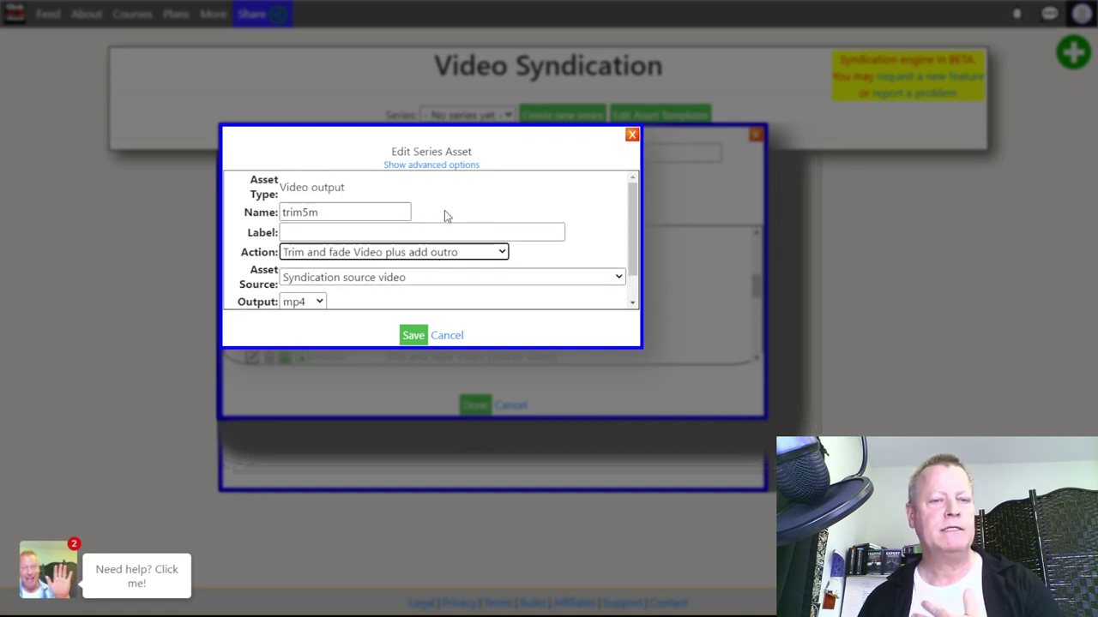
{"action": "left_click", "coordinate": [448, 254]}
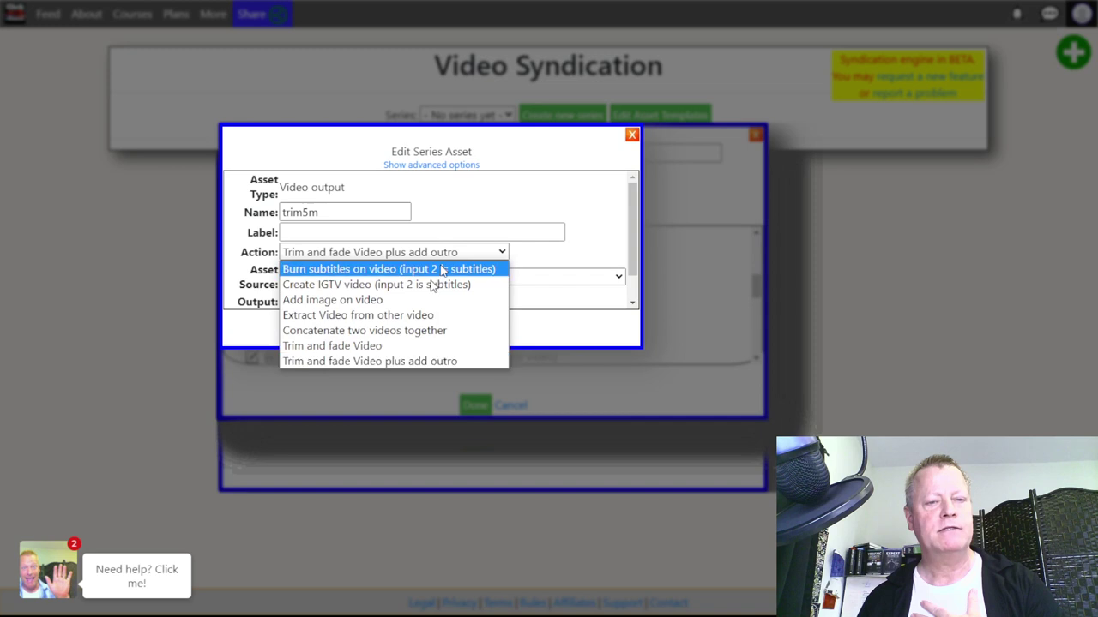
{"action": "left_click", "coordinate": [370, 347]}
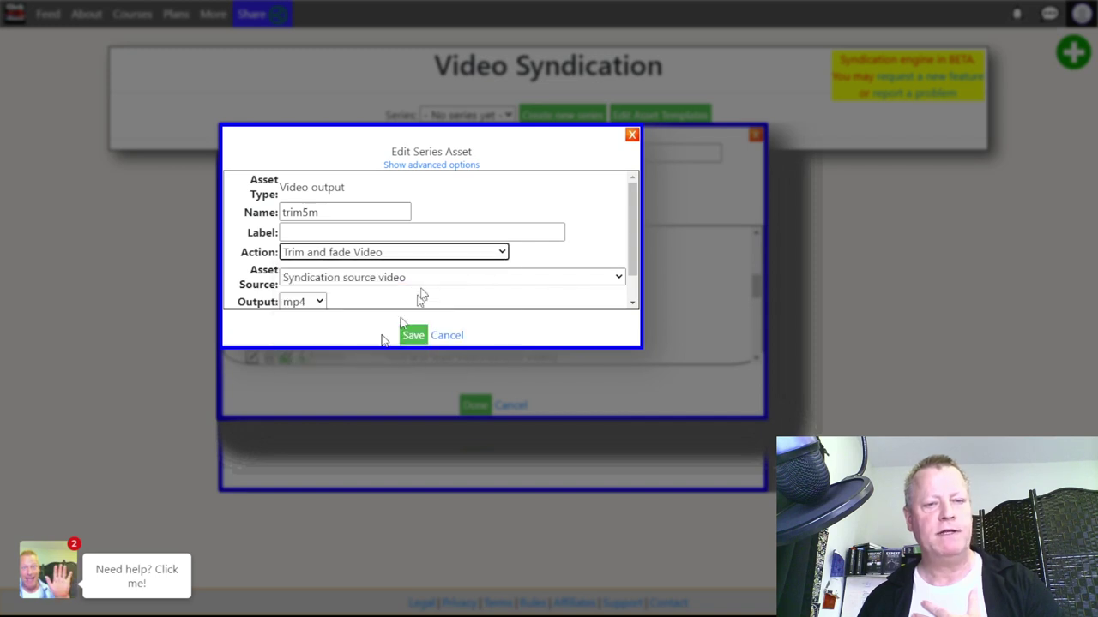
{"action": "left_click", "coordinate": [451, 343]}
- Add a video output named trimplus5m that concatenates two videos, with Trim5m as asset source and Trailer as other source, and save it
{"action": "scroll", "coordinate": [442, 335], "scroll_direction": "down", "scroll_amount": 2}
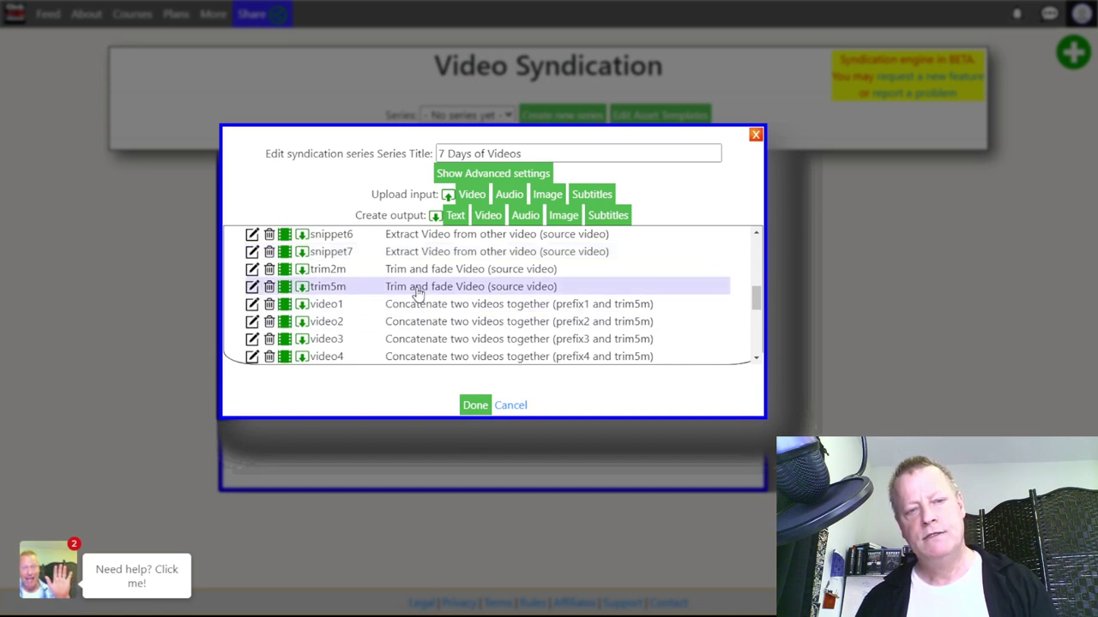
{"action": "left_click", "coordinate": [491, 221]}
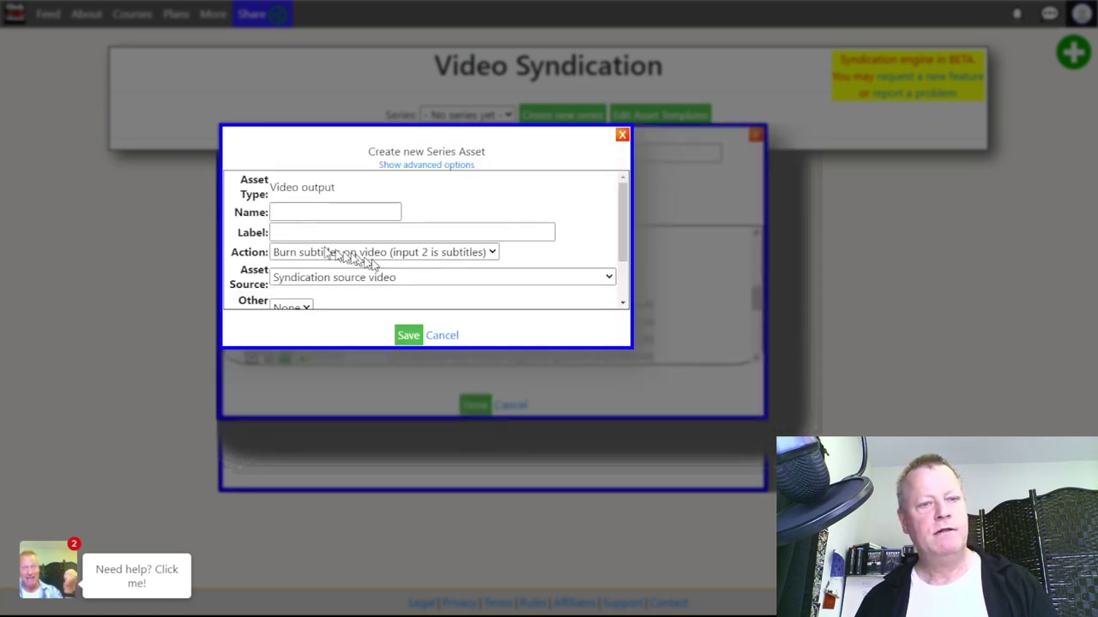
{"action": "left_click", "coordinate": [297, 211]}
{"action": "type", "text": "trimplus5m"}
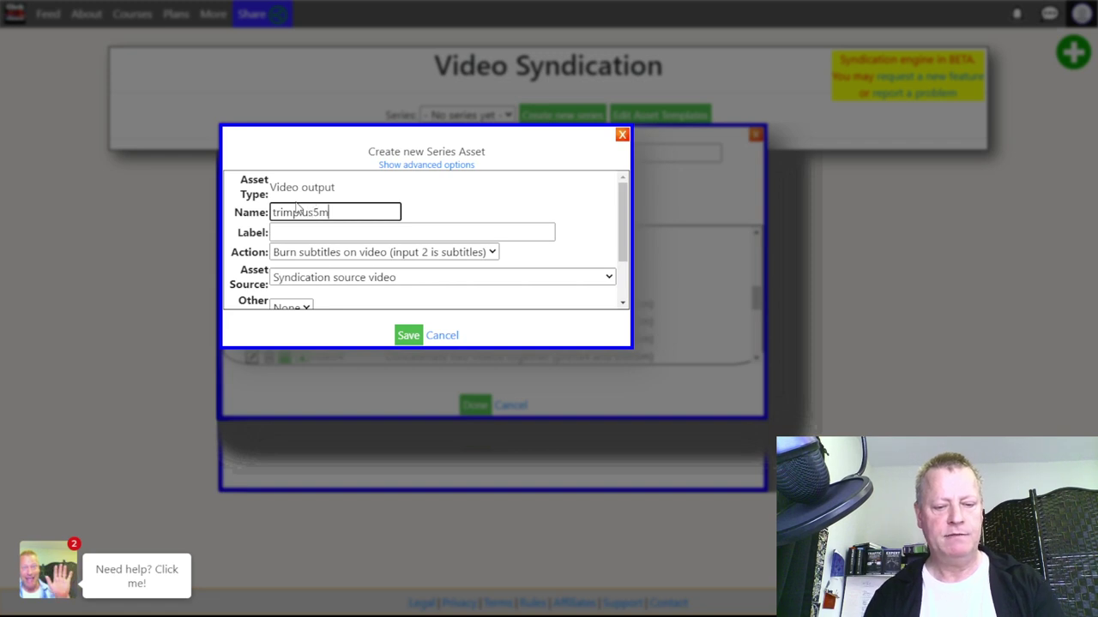
{"action": "left_click", "coordinate": [328, 255]}
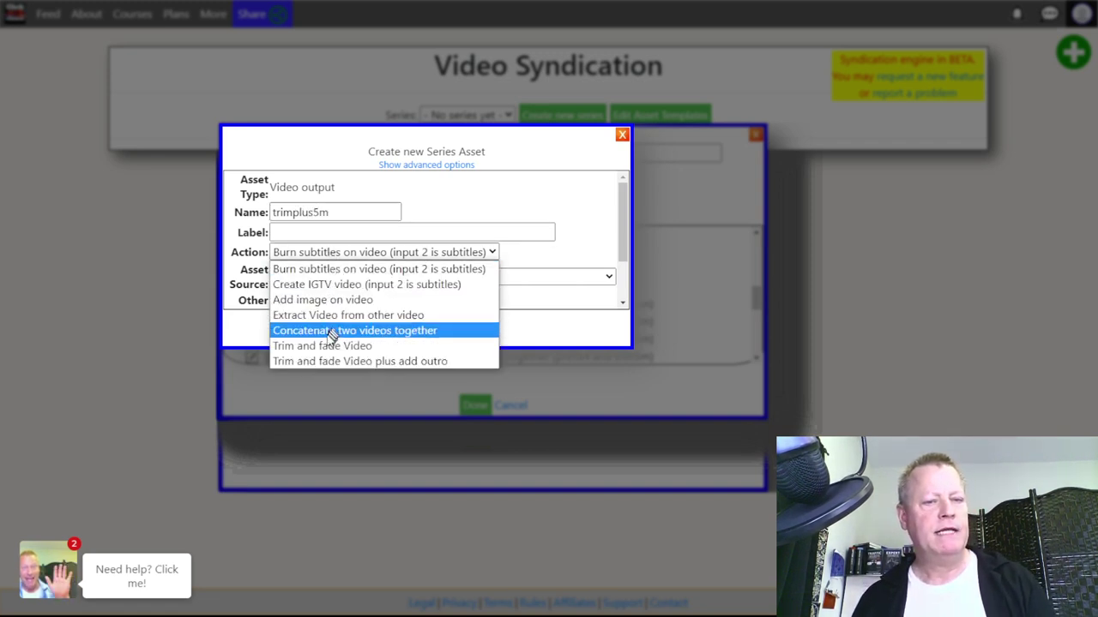
{"action": "key", "text": "Escape"}
{"action": "left_click", "coordinate": [339, 277]}
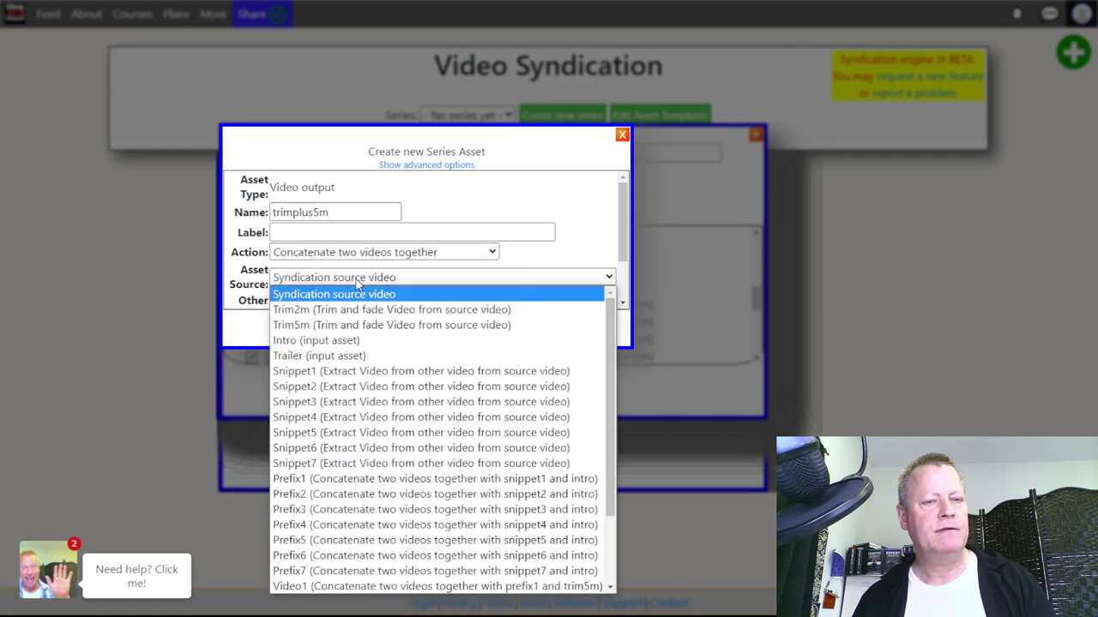
{"action": "left_click", "coordinate": [356, 326]}
{"action": "left_click", "coordinate": [342, 307]}
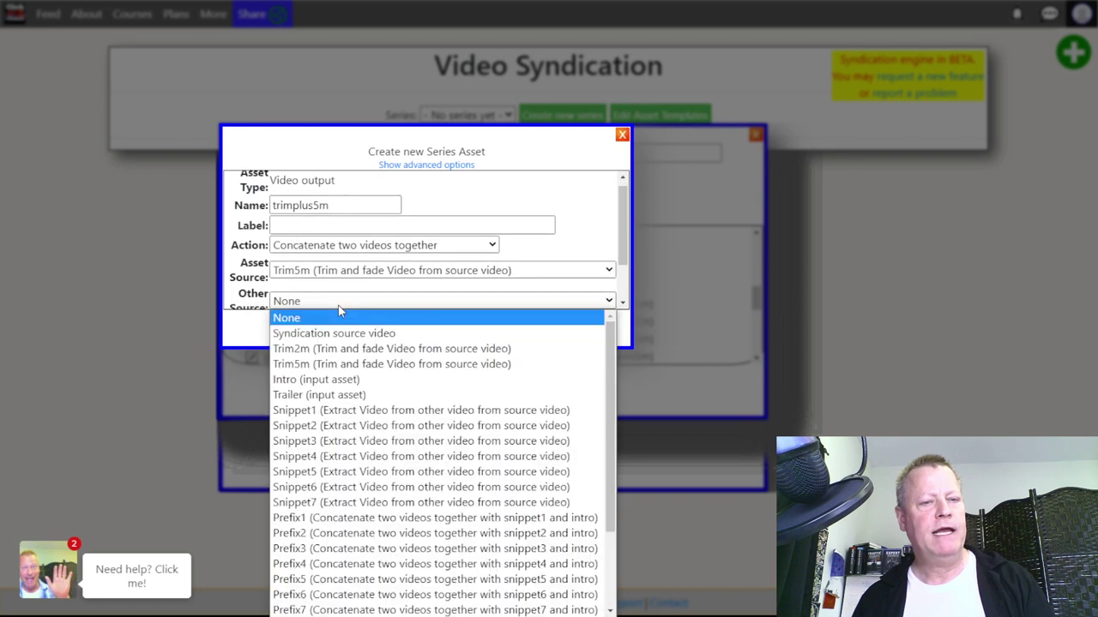
{"action": "left_click", "coordinate": [343, 397]}
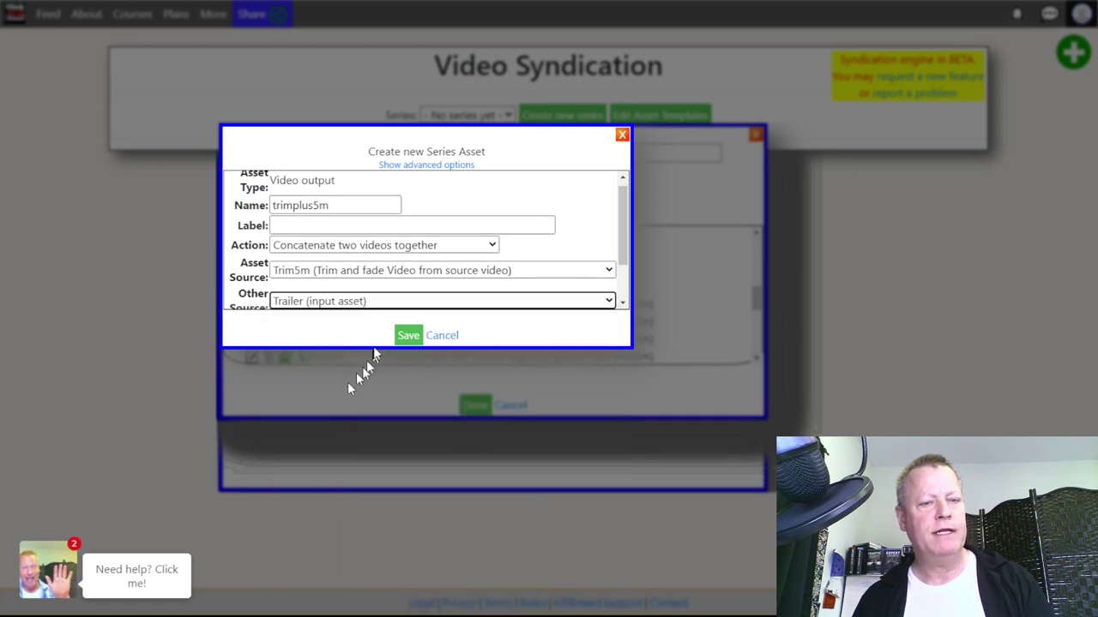
{"action": "scroll", "coordinate": [365, 293], "scroll_direction": "down", "scroll_amount": 1}
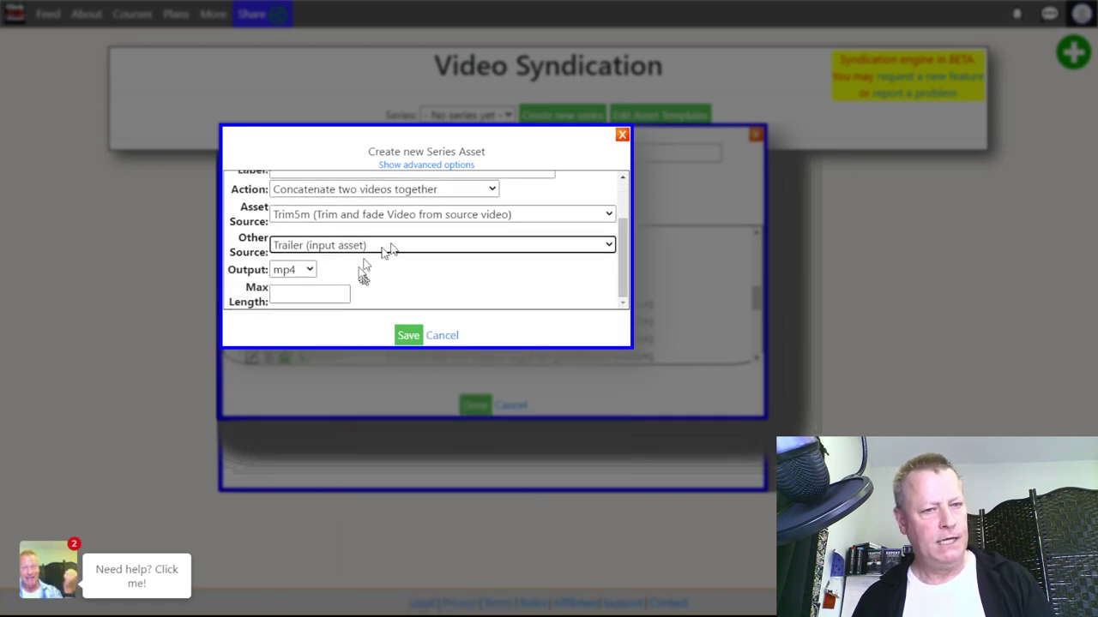
{"action": "left_click", "coordinate": [409, 336]}
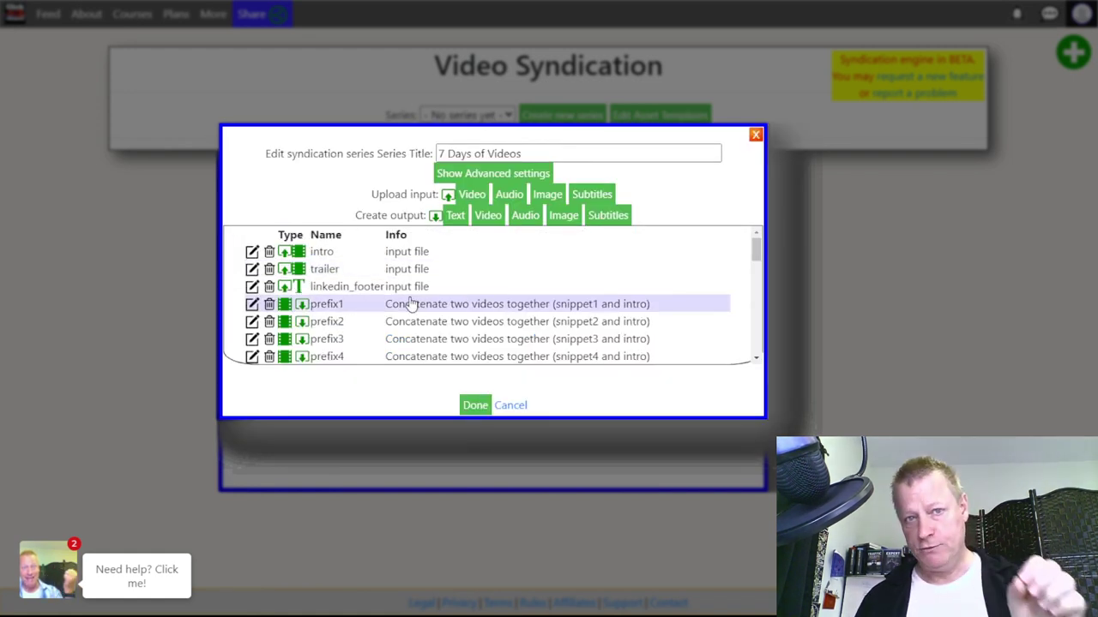
- Set the video1 output's other source to Trimplus5m and save it
{"action": "scroll", "coordinate": [411, 302], "scroll_direction": "down", "scroll_amount": 3}
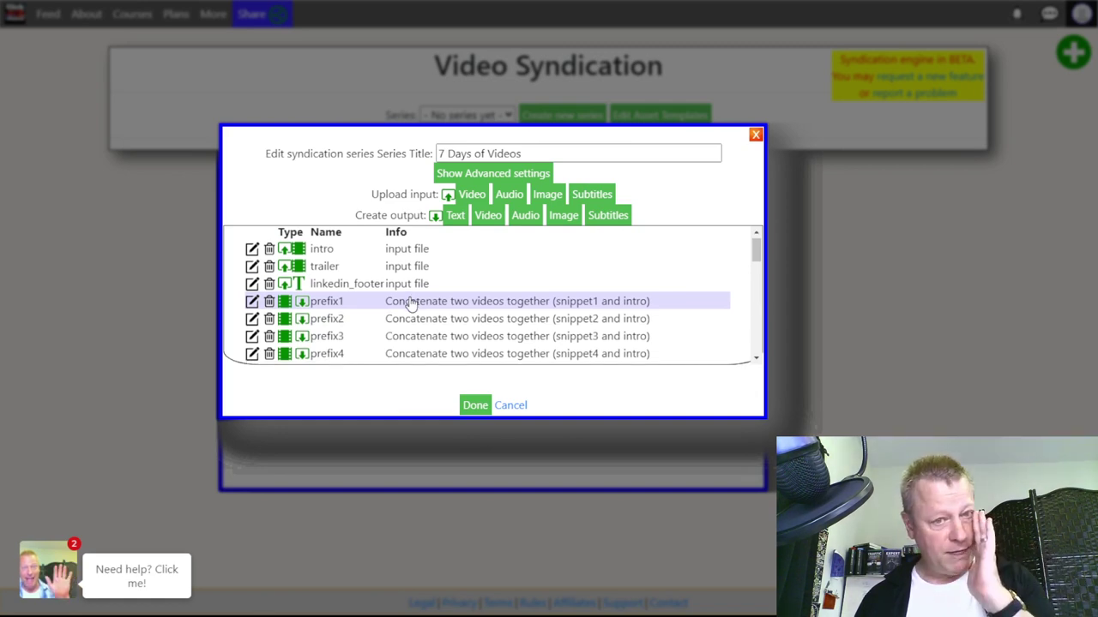
{"action": "scroll", "coordinate": [411, 303], "scroll_direction": "up", "scroll_amount": 1}
{"action": "scroll", "coordinate": [411, 304], "scroll_direction": "down", "scroll_amount": 3}
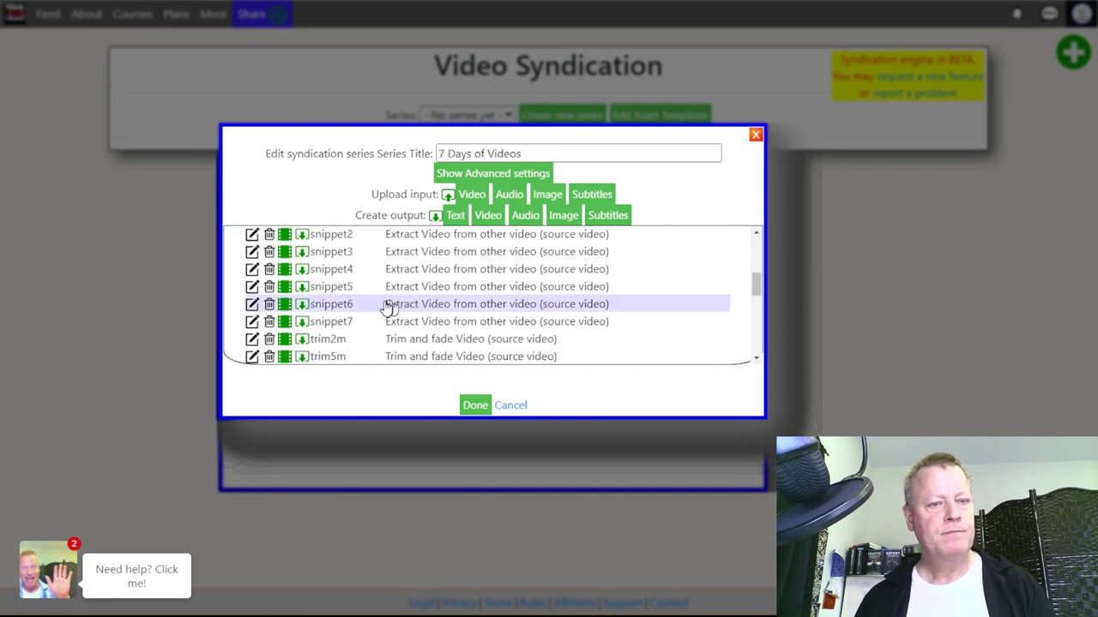
{"action": "scroll", "coordinate": [387, 307], "scroll_direction": "down", "scroll_amount": 1}
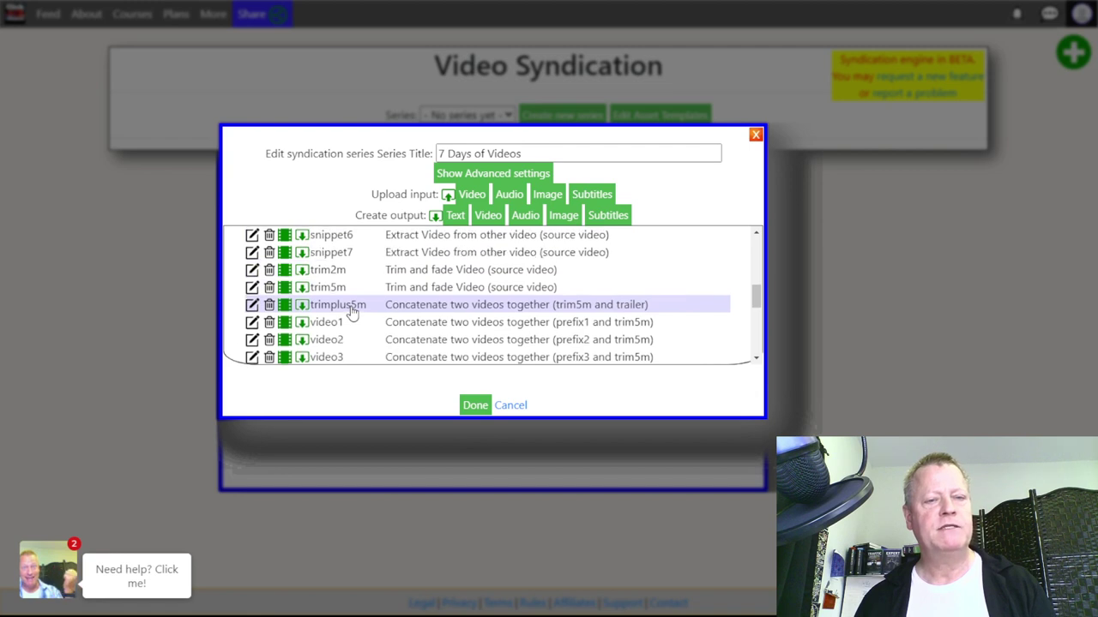
{"action": "scroll", "coordinate": [377, 322], "scroll_direction": "up", "scroll_amount": 2}
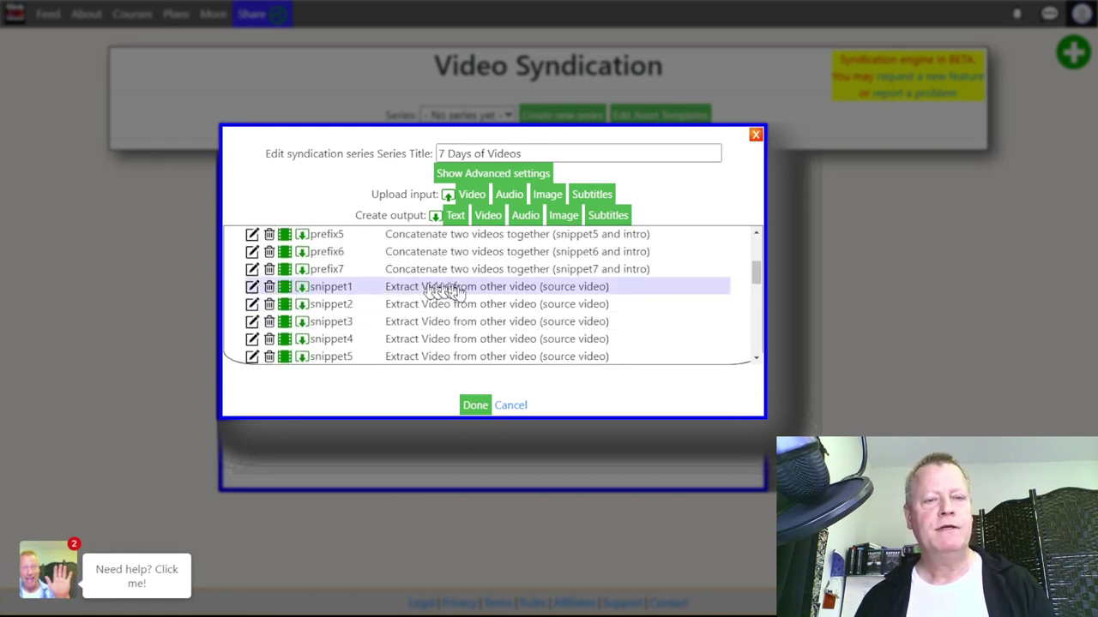
{"action": "scroll", "coordinate": [466, 291], "scroll_direction": "down", "scroll_amount": 5}
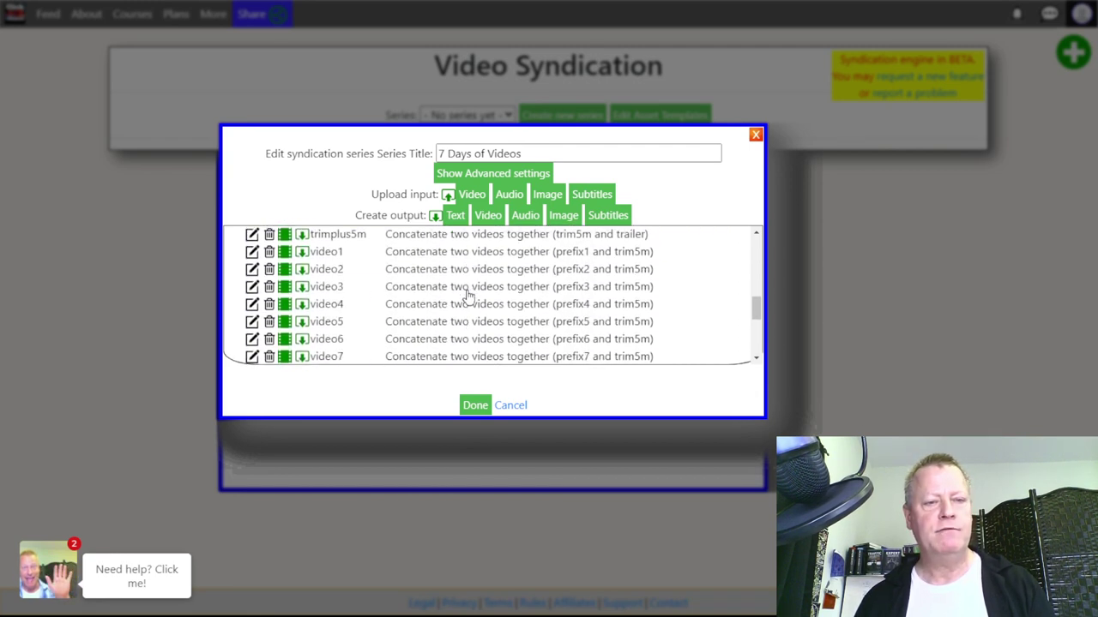
{"action": "left_click", "coordinate": [397, 255]}
{"action": "scroll", "coordinate": [397, 280], "scroll_direction": "down", "scroll_amount": 1}
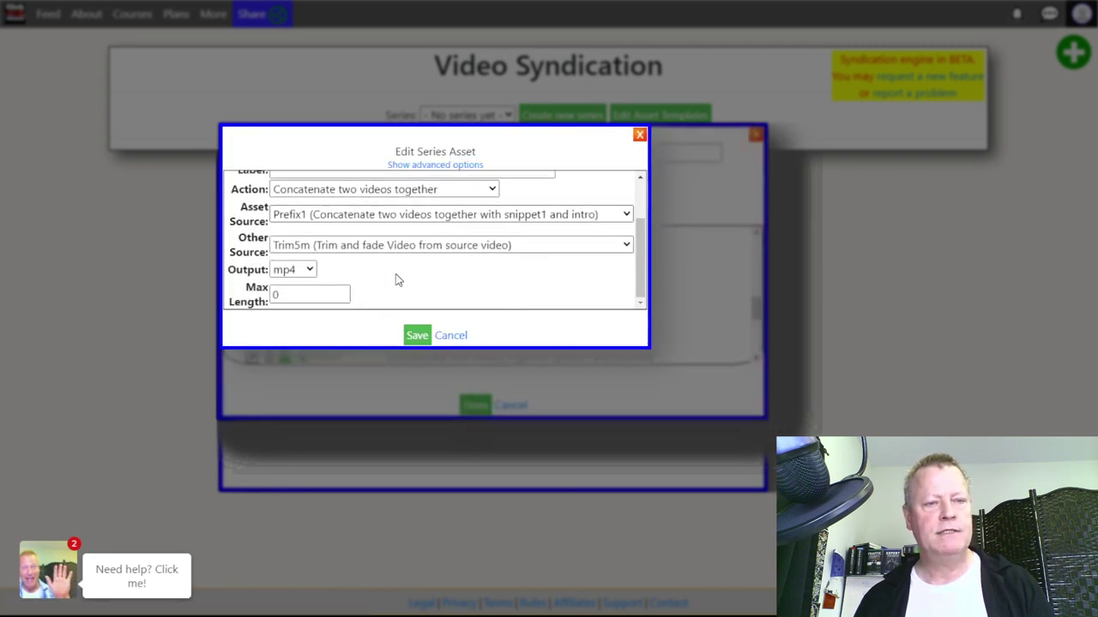
{"action": "left_click", "coordinate": [349, 248]}
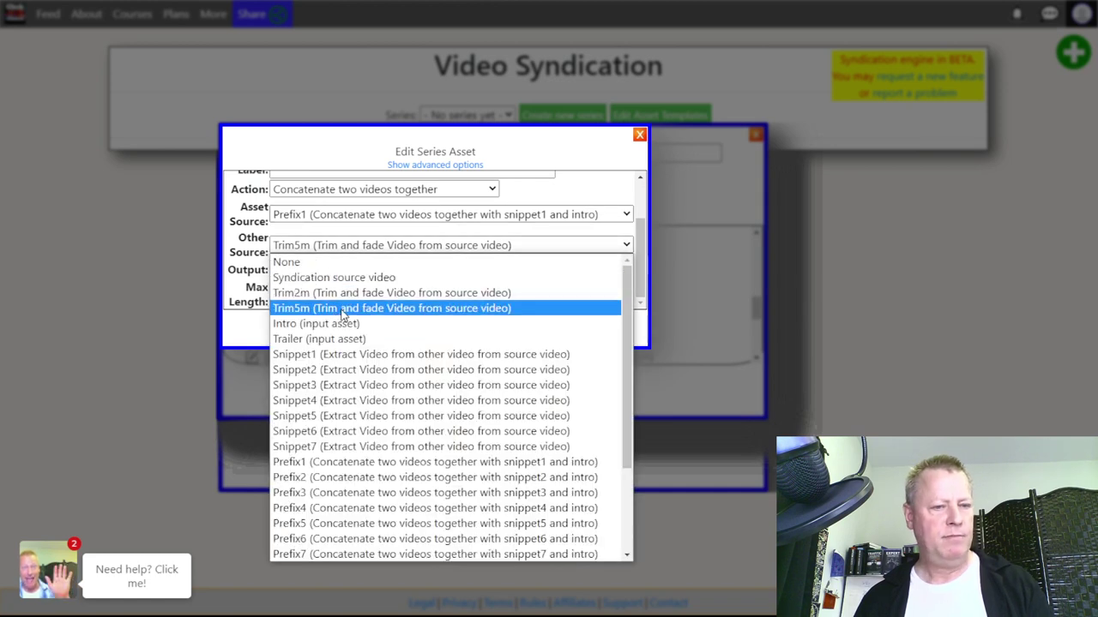
{"action": "scroll", "coordinate": [343, 429], "scroll_direction": "down", "scroll_amount": 3}
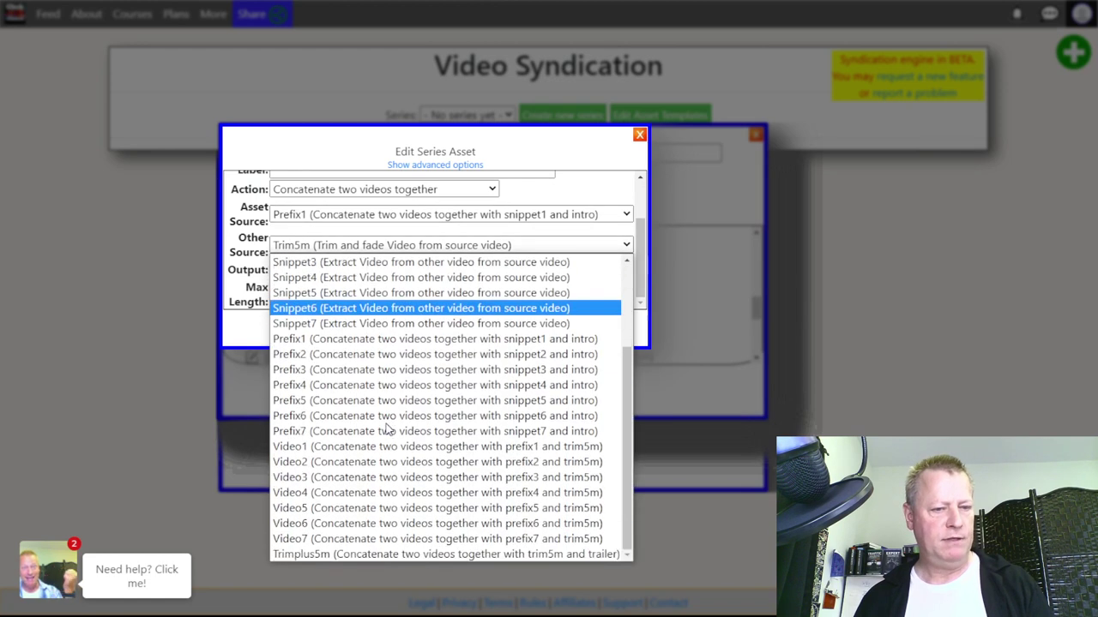
{"action": "left_click", "coordinate": [323, 556]}
{"action": "left_click", "coordinate": [418, 336]}
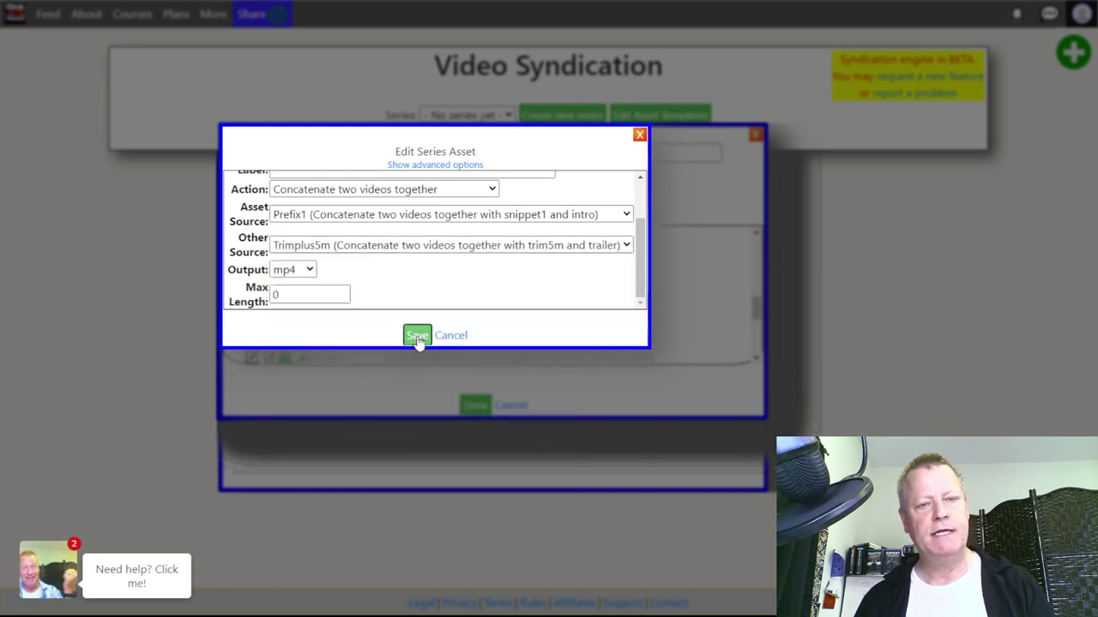
- Set the video2 output's other source to Trimplus5m and save it
{"action": "scroll", "coordinate": [423, 326], "scroll_direction": "down", "scroll_amount": 3}
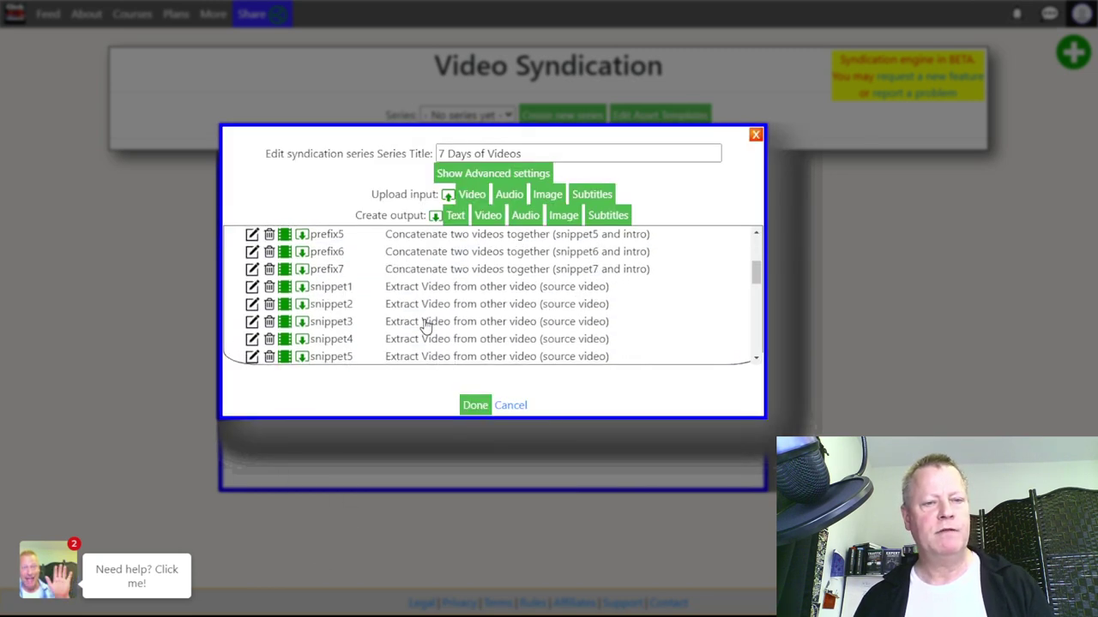
{"action": "scroll", "coordinate": [429, 307], "scroll_direction": "down", "scroll_amount": 5}
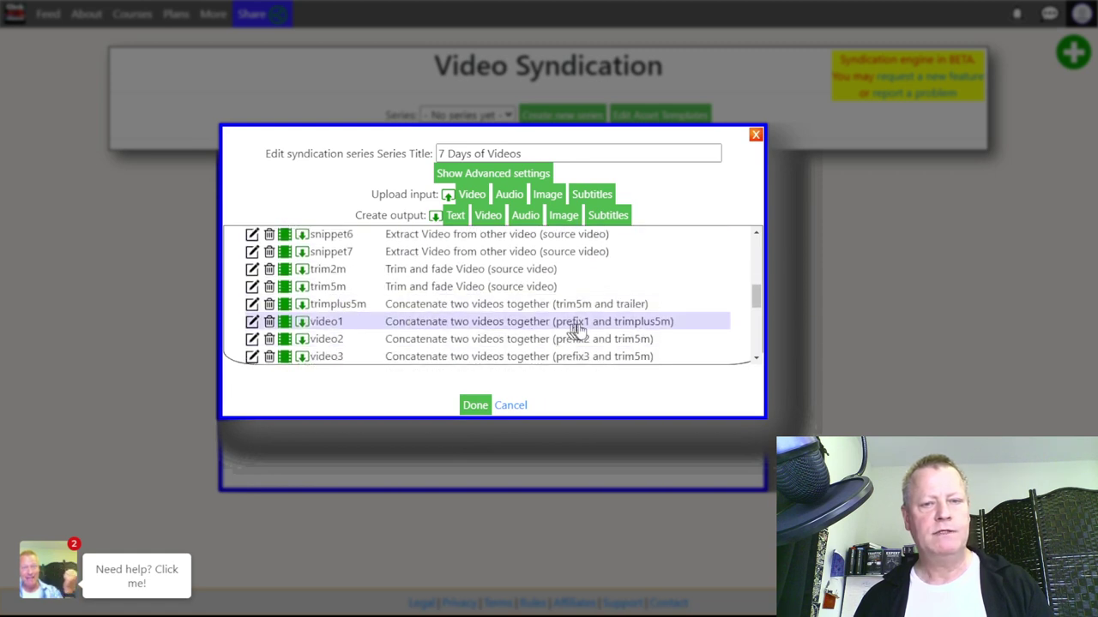
{"action": "left_click", "coordinate": [639, 343]}
{"action": "left_click", "coordinate": [349, 302]}
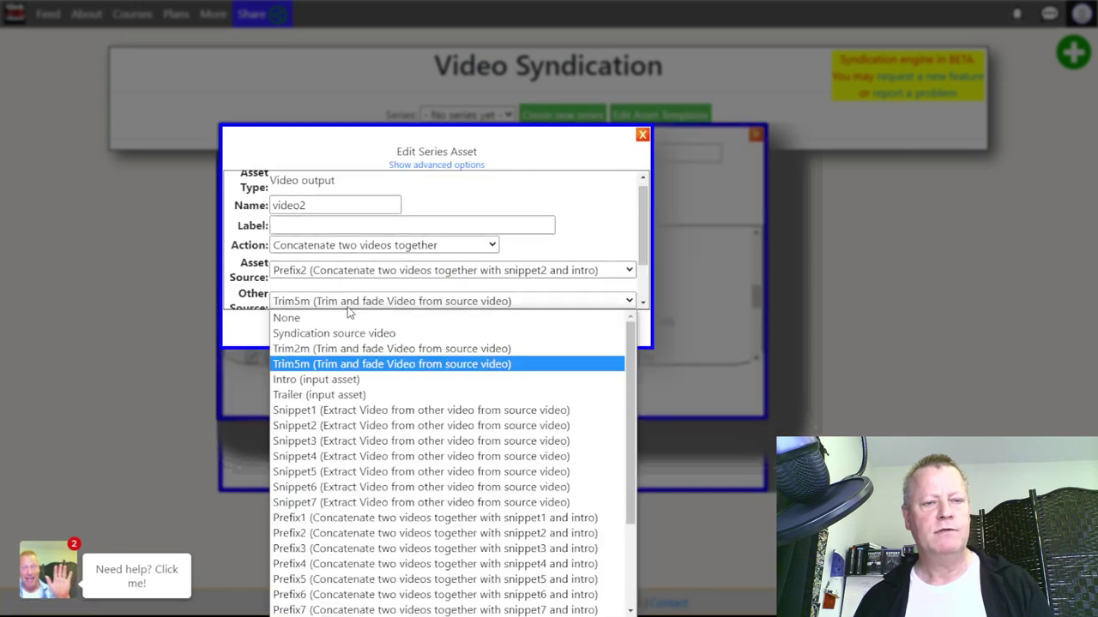
{"action": "scroll", "coordinate": [339, 532], "scroll_direction": "down", "scroll_amount": 5}
{"action": "left_click", "coordinate": [313, 606]}
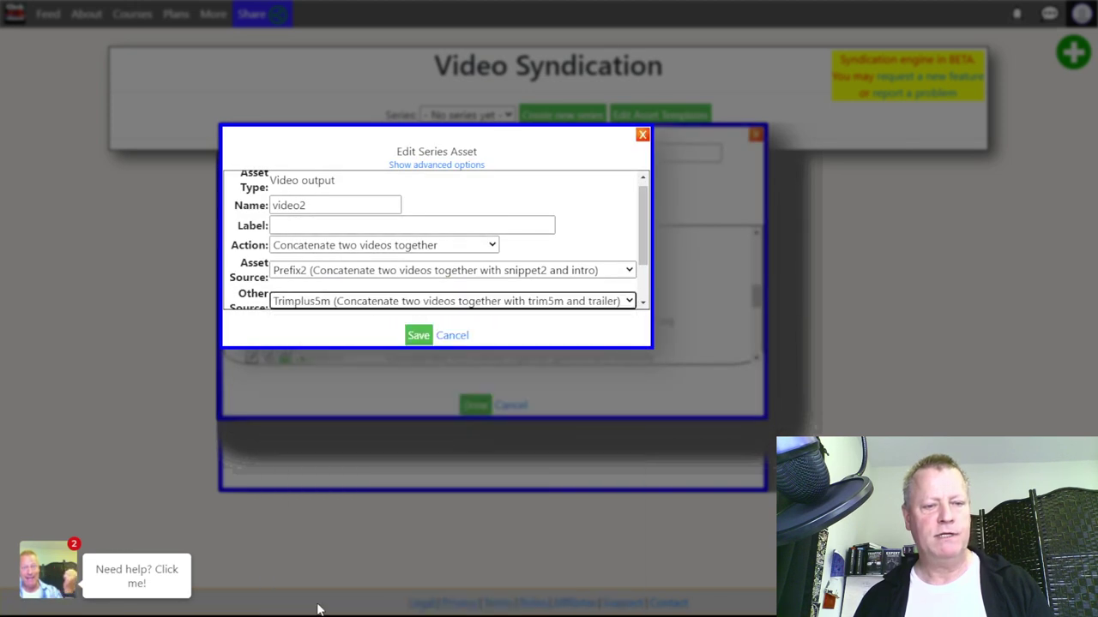
{"action": "left_click", "coordinate": [418, 336]}
- Check in the series list which sources the remaining outputs up to video7 concatenate
{"action": "scroll", "coordinate": [547, 352], "scroll_direction": "down", "scroll_amount": 5}
{"action": "scroll", "coordinate": [547, 352], "scroll_direction": "up", "scroll_amount": 4}
{"action": "scroll", "coordinate": [547, 346], "scroll_direction": "down", "scroll_amount": 4}
{"action": "scroll", "coordinate": [549, 345], "scroll_direction": "down", "scroll_amount": 2}
{"action": "scroll", "coordinate": [600, 335], "scroll_direction": "down", "scroll_amount": 2}
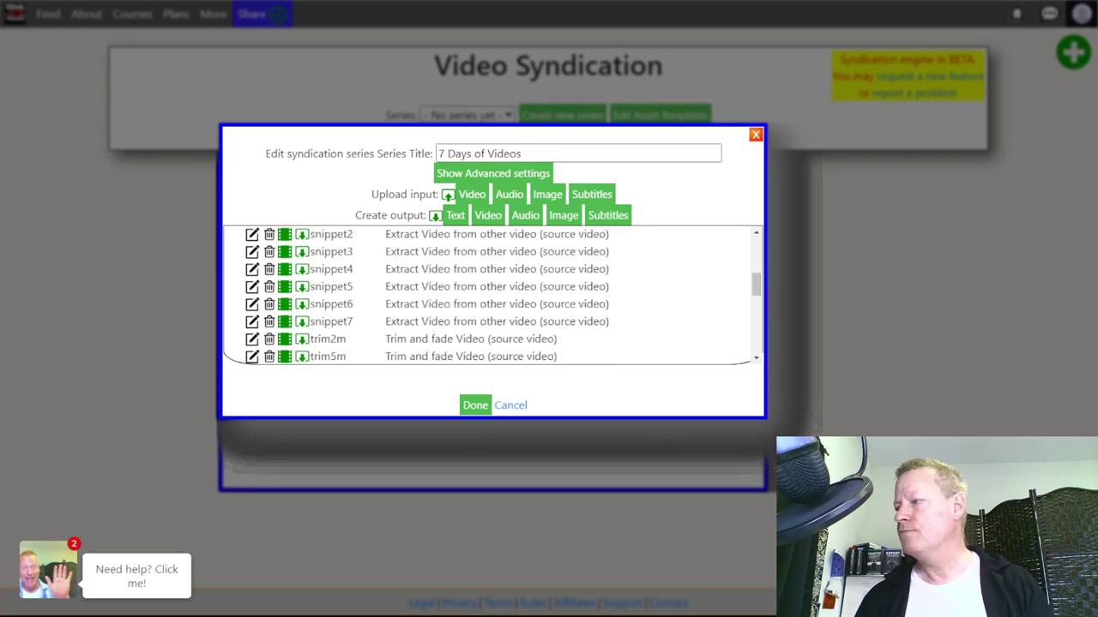
{"action": "scroll", "coordinate": [522, 320], "scroll_direction": "down", "scroll_amount": 5}
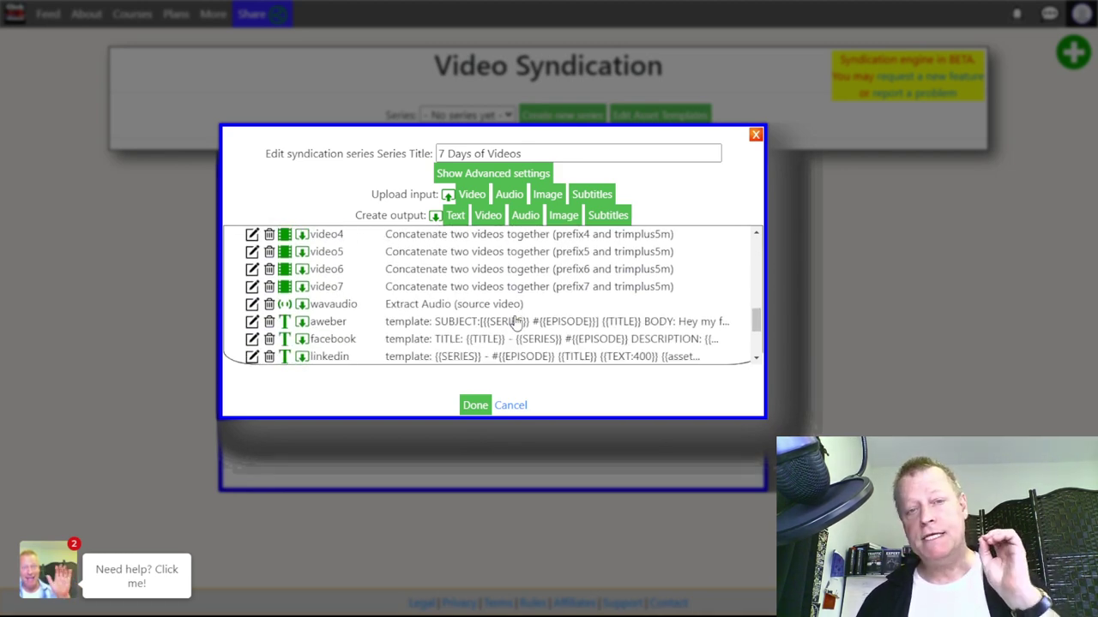
- Switch to the Notepad notes and review the remaining setup items, from the trimmed video rule with trailer to the weekly upload
{"action": "key", "text": "alt+Tab"}
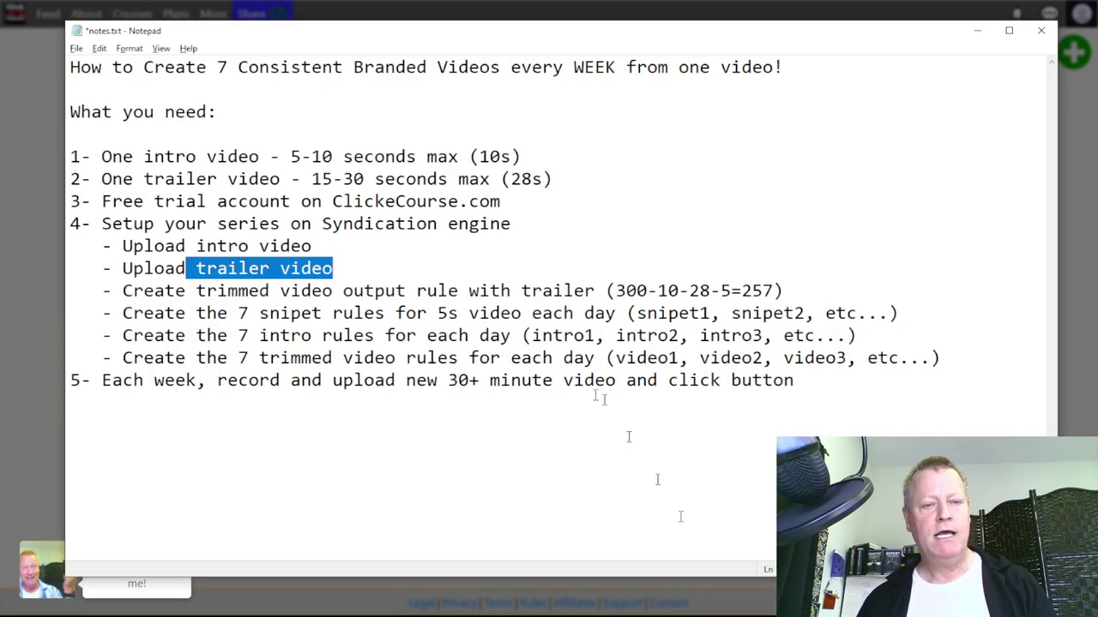
{"action": "left_click", "coordinate": [373, 265]}
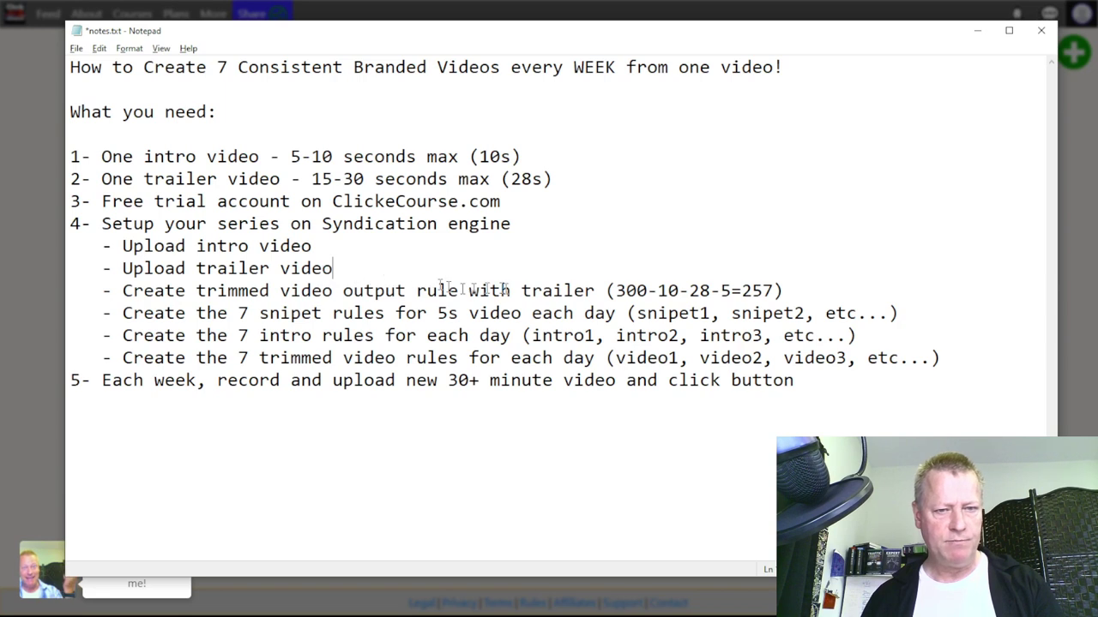
{"action": "left_click_drag", "start_coordinate": [500, 291], "coordinate": [606, 292]}
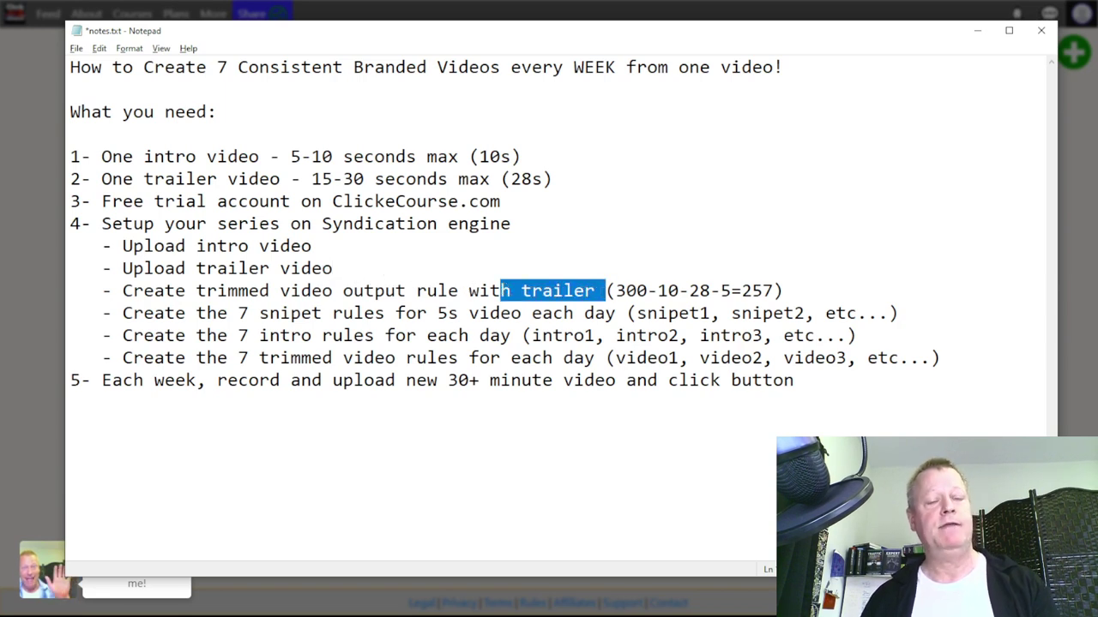
{"action": "left_click", "coordinate": [549, 290]}
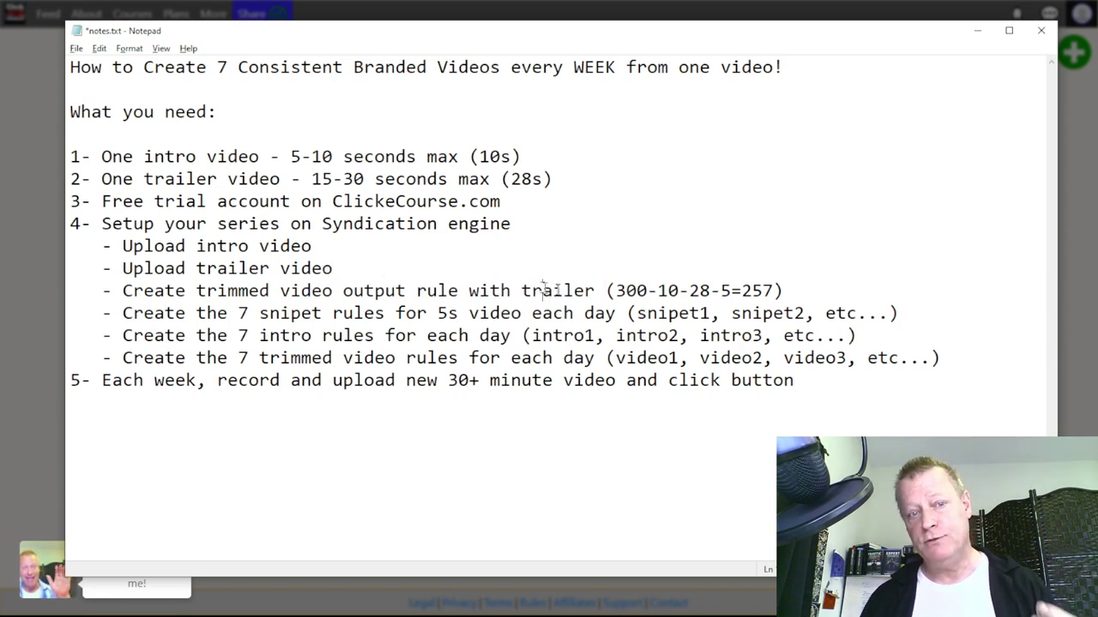
{"action": "left_click_drag", "start_coordinate": [333, 291], "coordinate": [597, 283]}
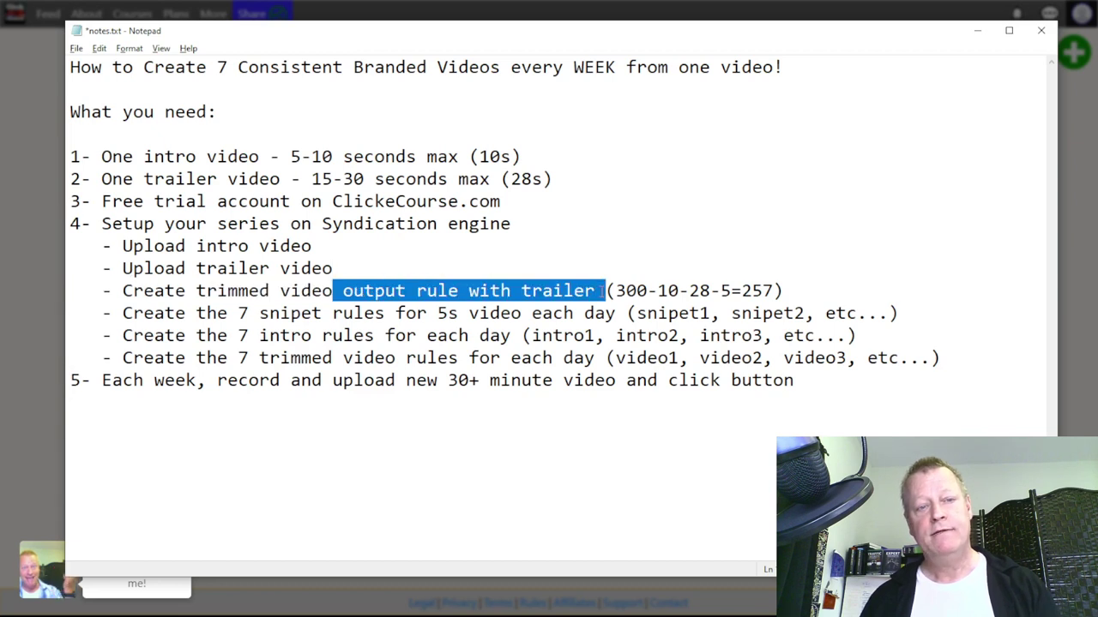
{"action": "left_click", "coordinate": [316, 311]}
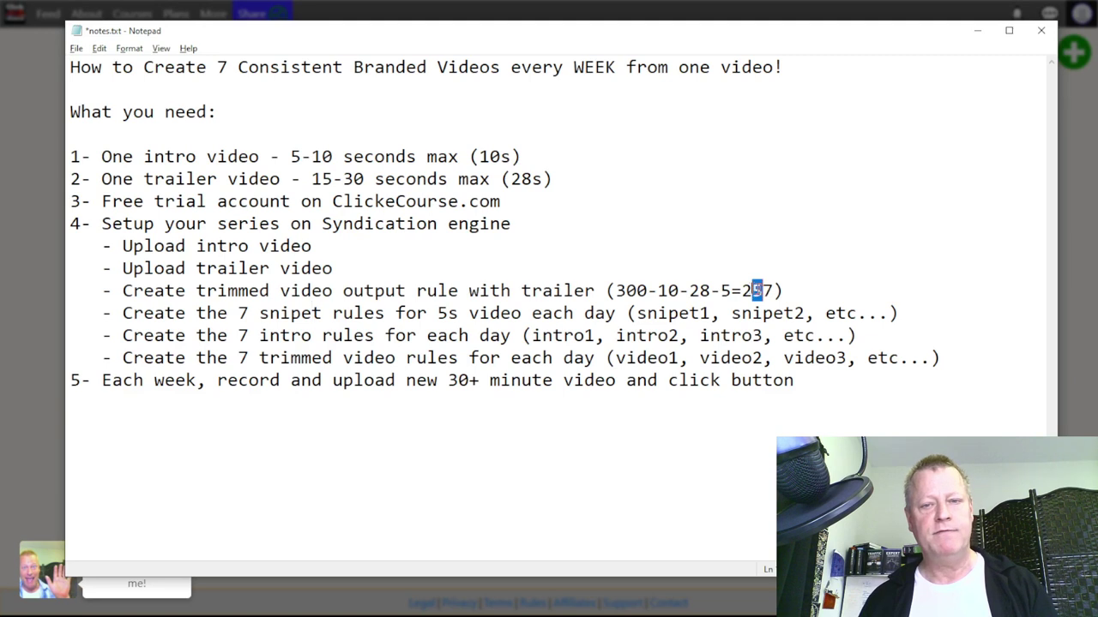
{"action": "left_click_drag", "start_coordinate": [783, 291], "coordinate": [720, 292]}
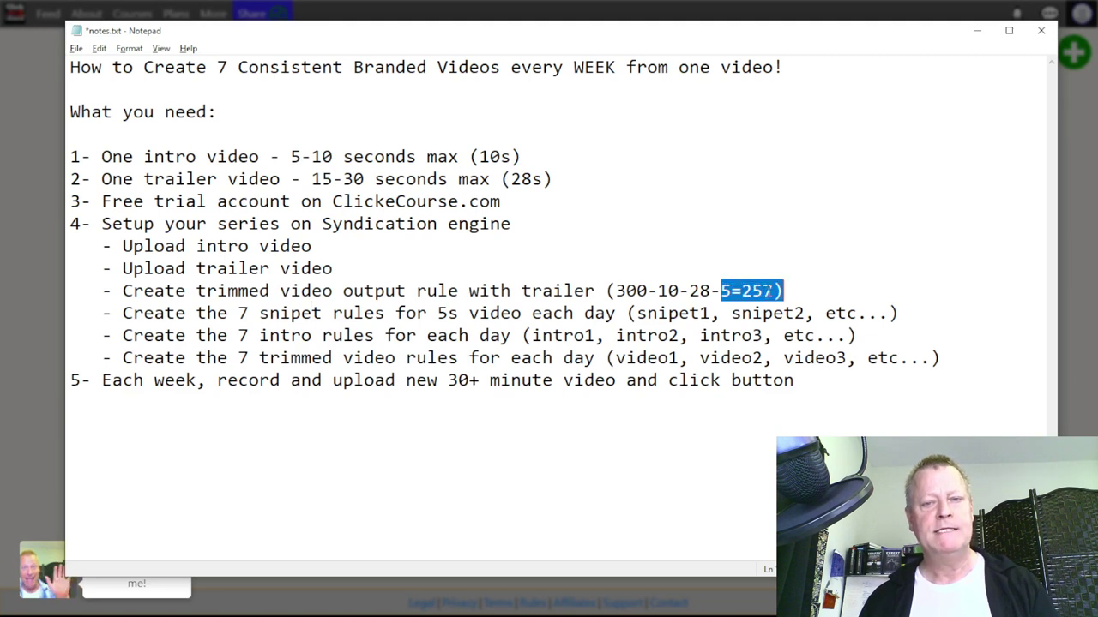
{"action": "left_click", "coordinate": [482, 337]}
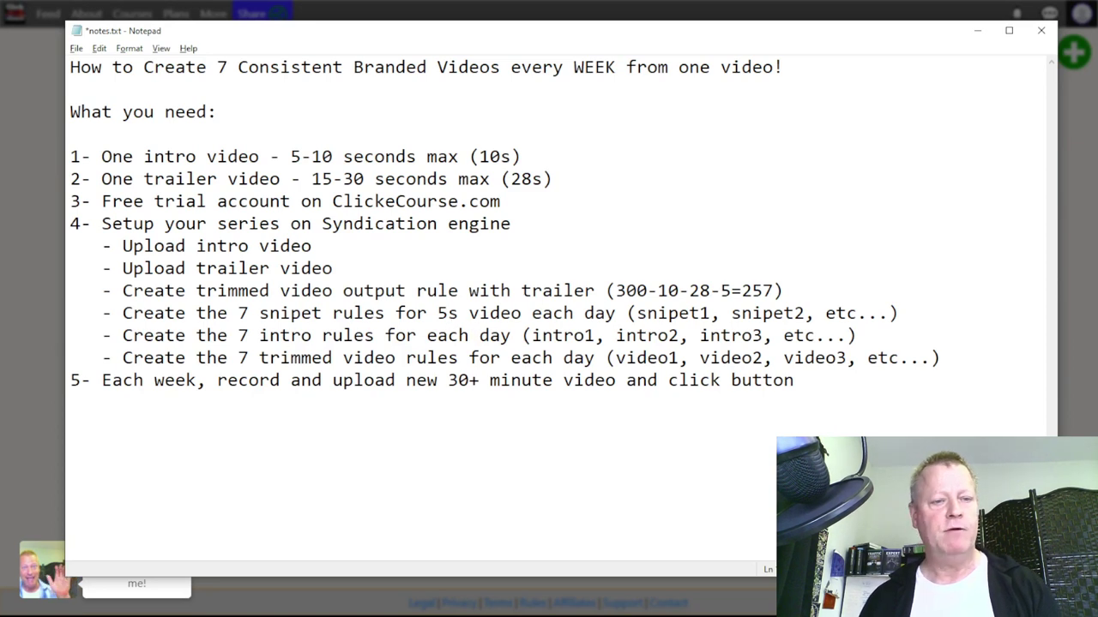
{"action": "left_click_drag", "start_coordinate": [93, 380], "coordinate": [776, 392]}
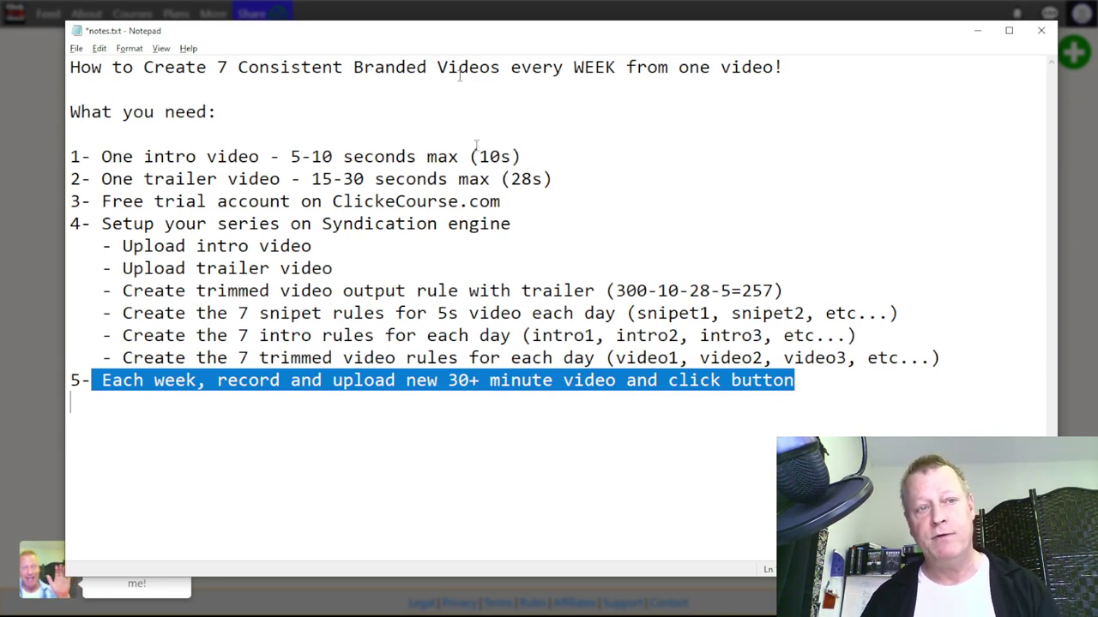
- Return to the Video Syndication page, finish editing the series and select 7 Days of Videos as the active series
{"action": "key", "text": "alt+Tab"}
{"action": "left_click", "coordinate": [476, 405]}
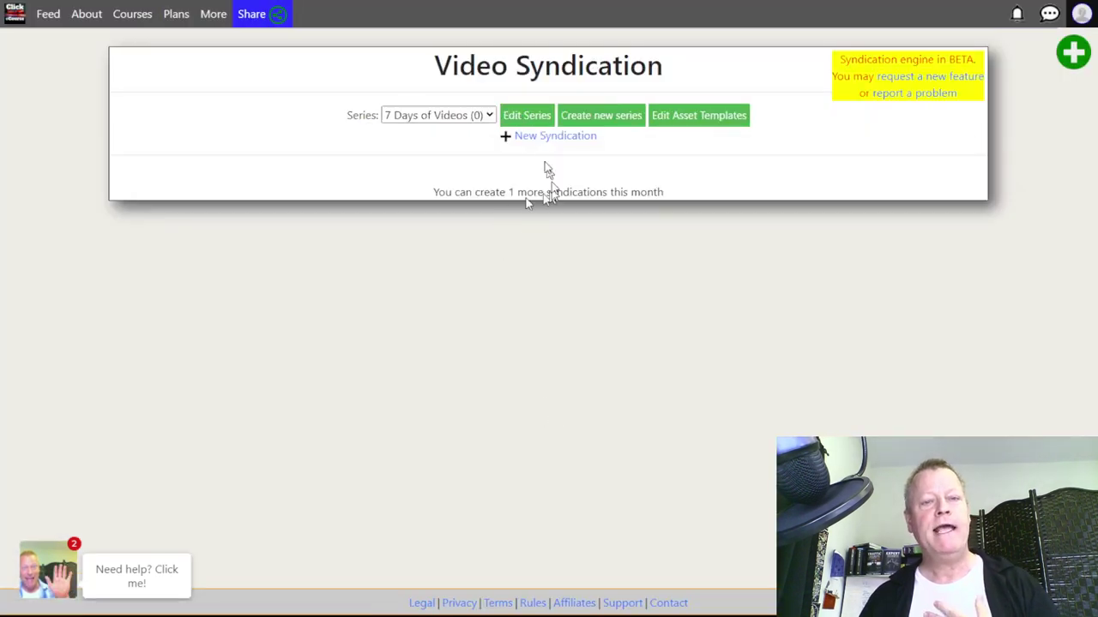
{"action": "left_click", "coordinate": [468, 118]}
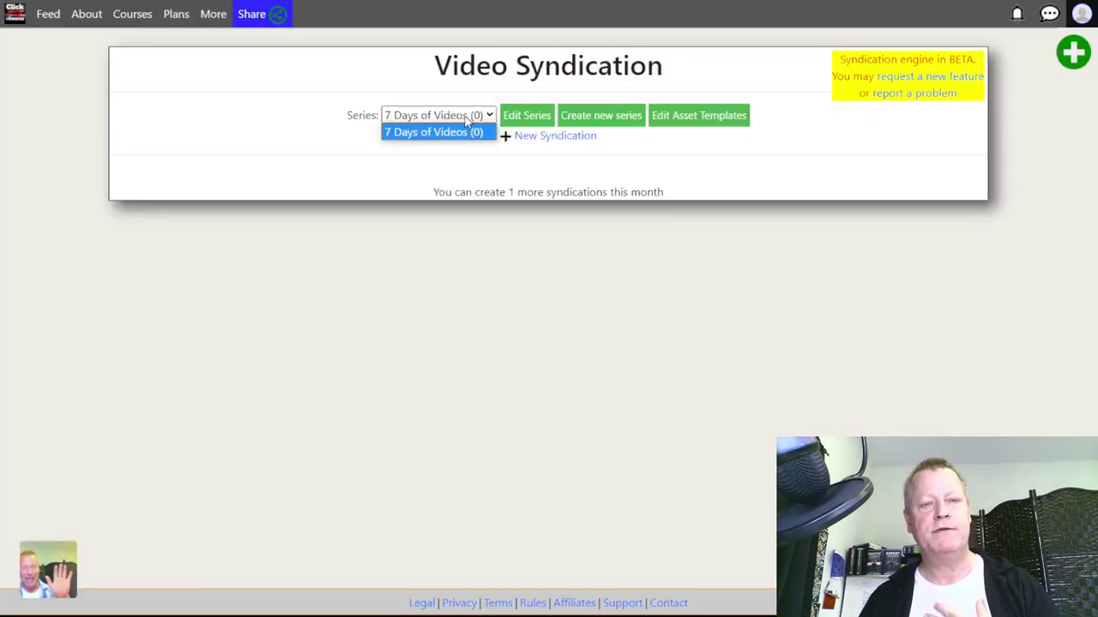
{"action": "left_click", "coordinate": [438, 133]}
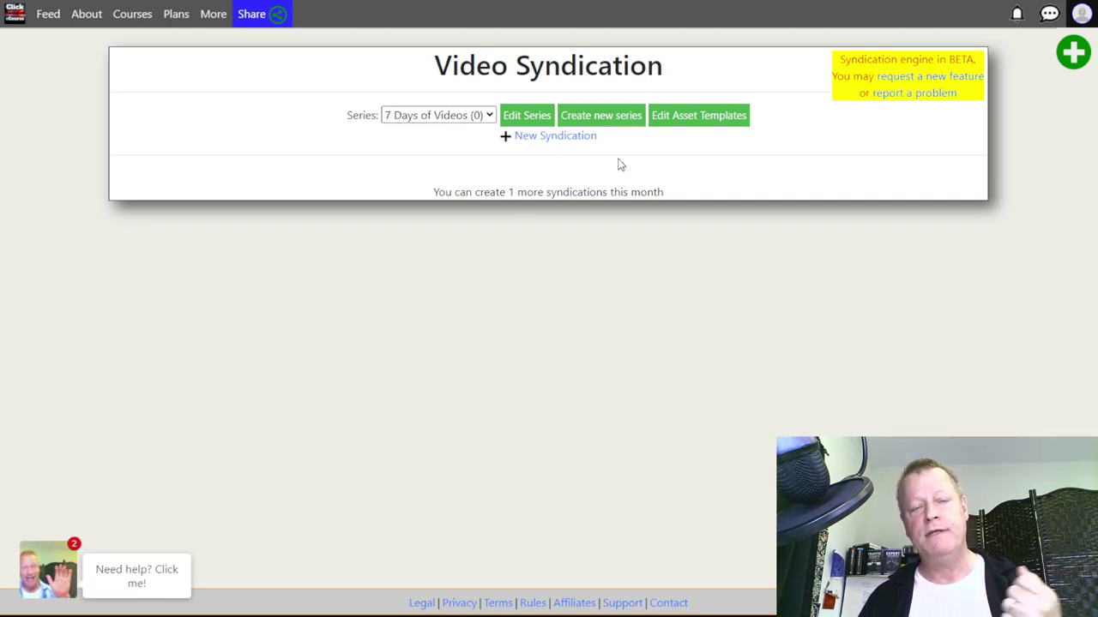
- Create a new syndication episode titled "First test video" in the series and continue to its info
{"action": "left_click", "coordinate": [555, 137]}
{"action": "left_click", "coordinate": [159, 293]}
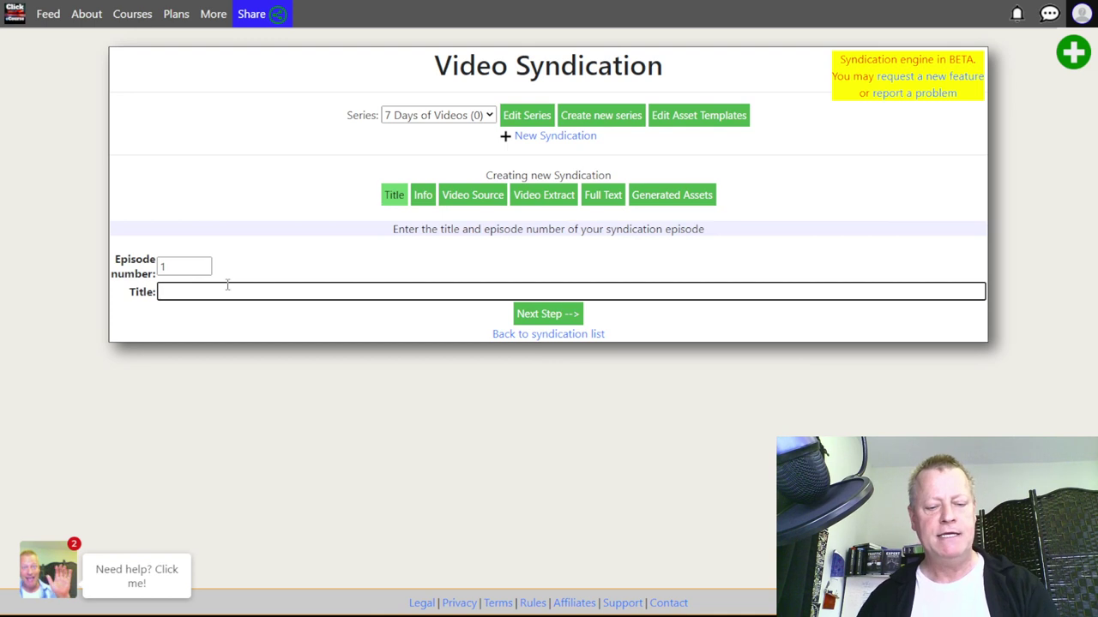
{"action": "type", "text": "First test video"}
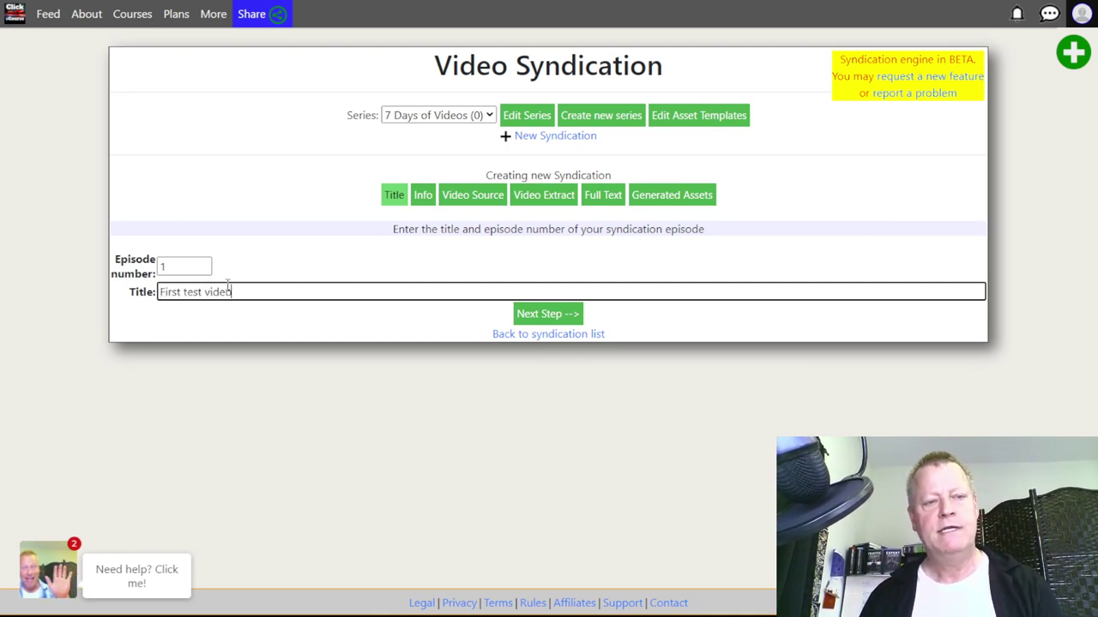
{"action": "left_click", "coordinate": [555, 314]}
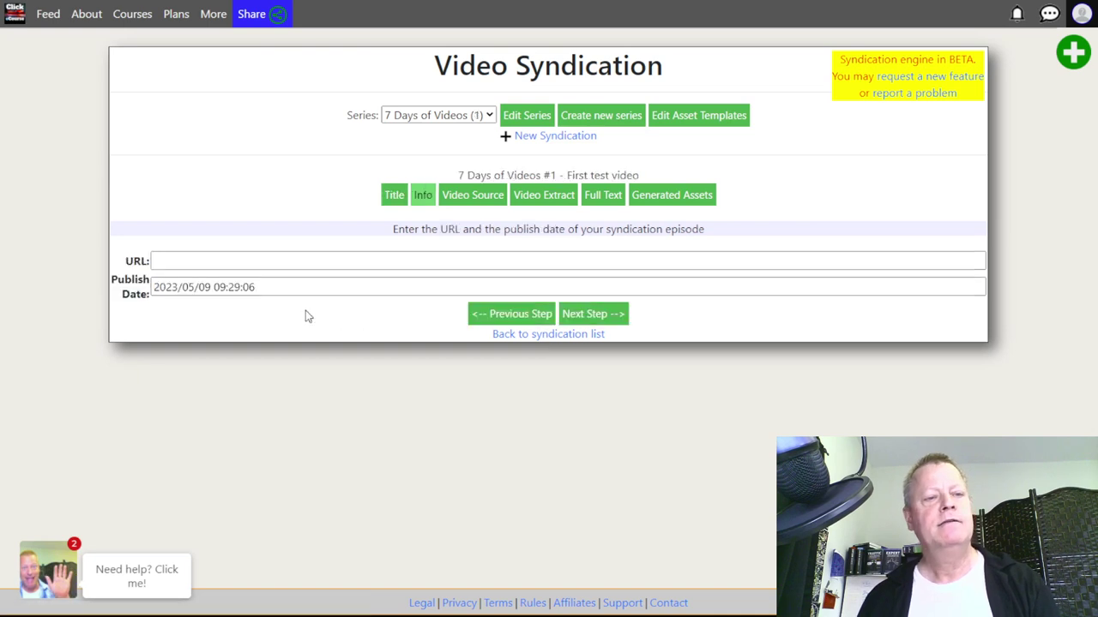
- Enter the presenter's website address as the episode URL, keep the publish date and continue to the video source
{"action": "left_click", "coordinate": [214, 262]}
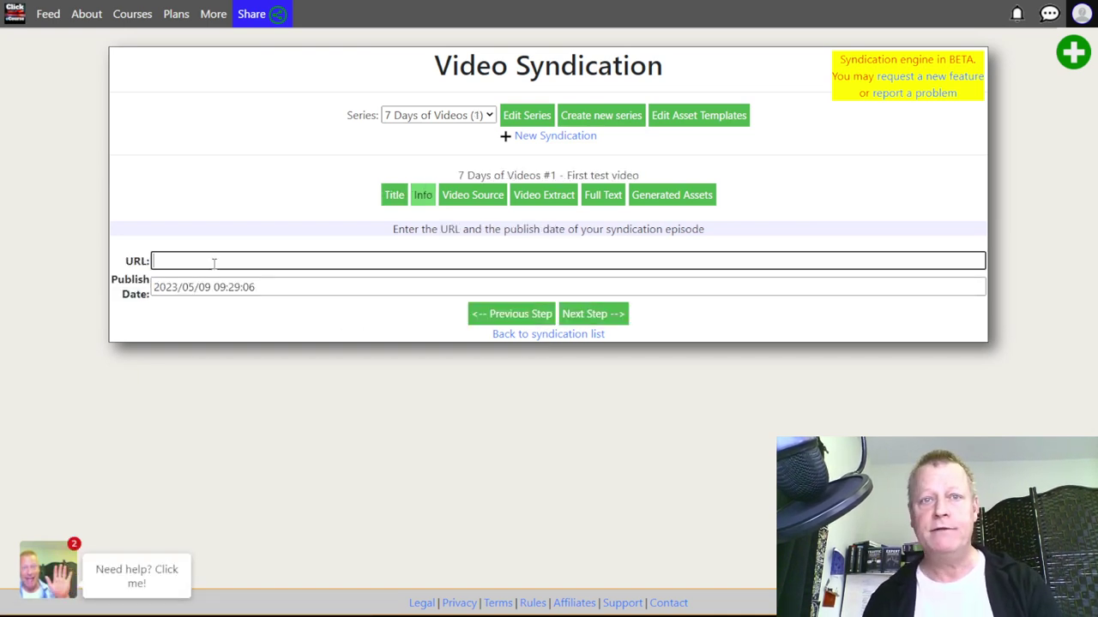
{"action": "type", "text": "jeansergegagnon.com"}
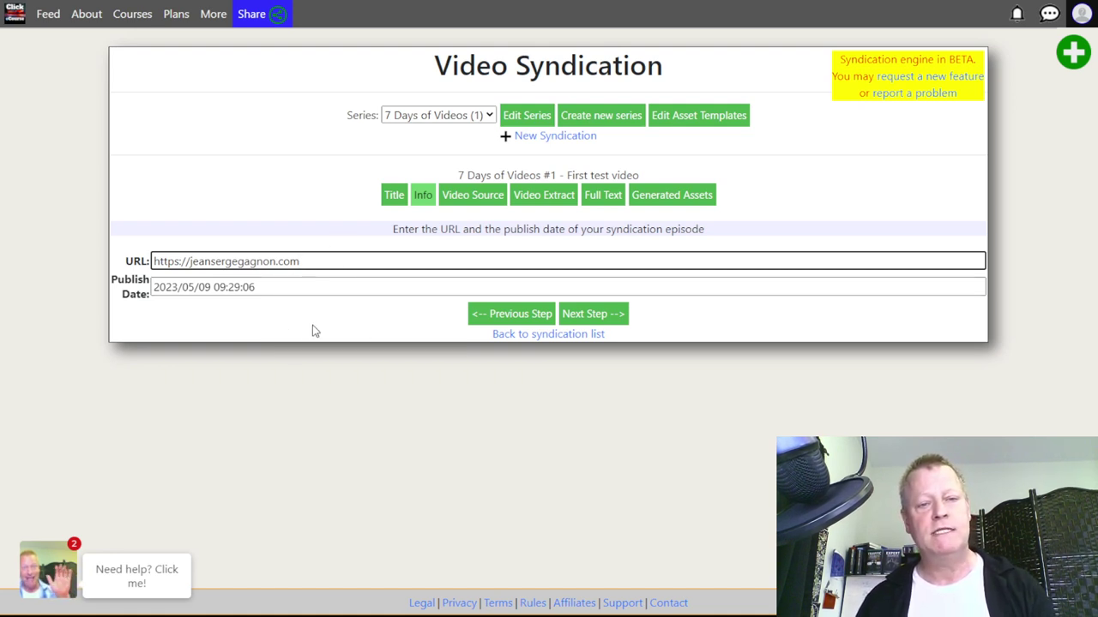
{"action": "left_click", "coordinate": [612, 317]}
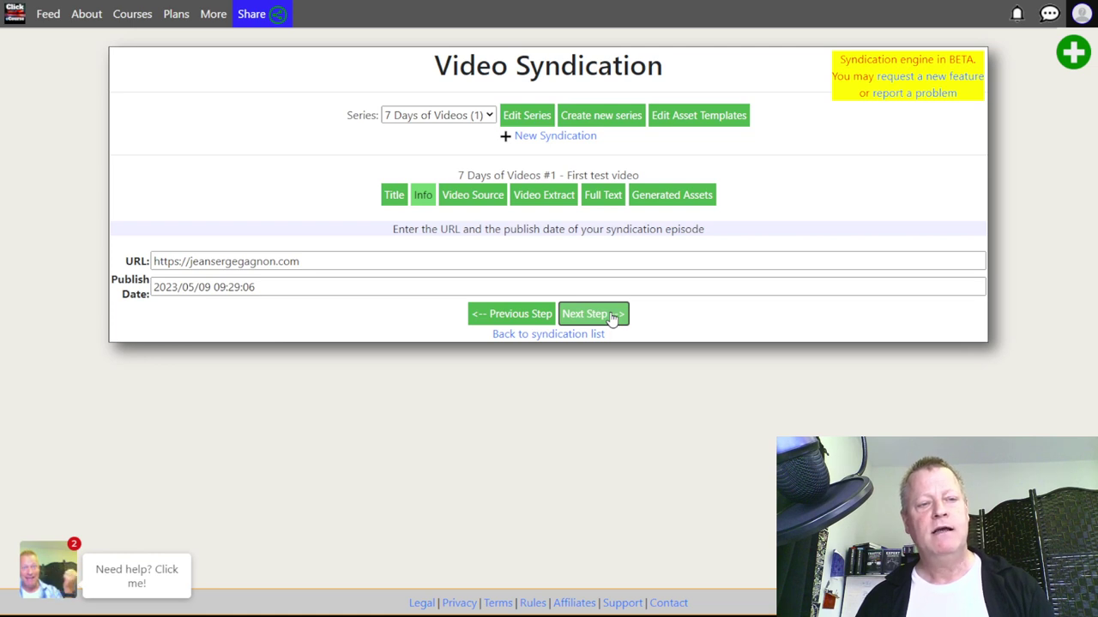
{"action": "left_click_drag", "start_coordinate": [219, 288], "coordinate": [264, 288]}
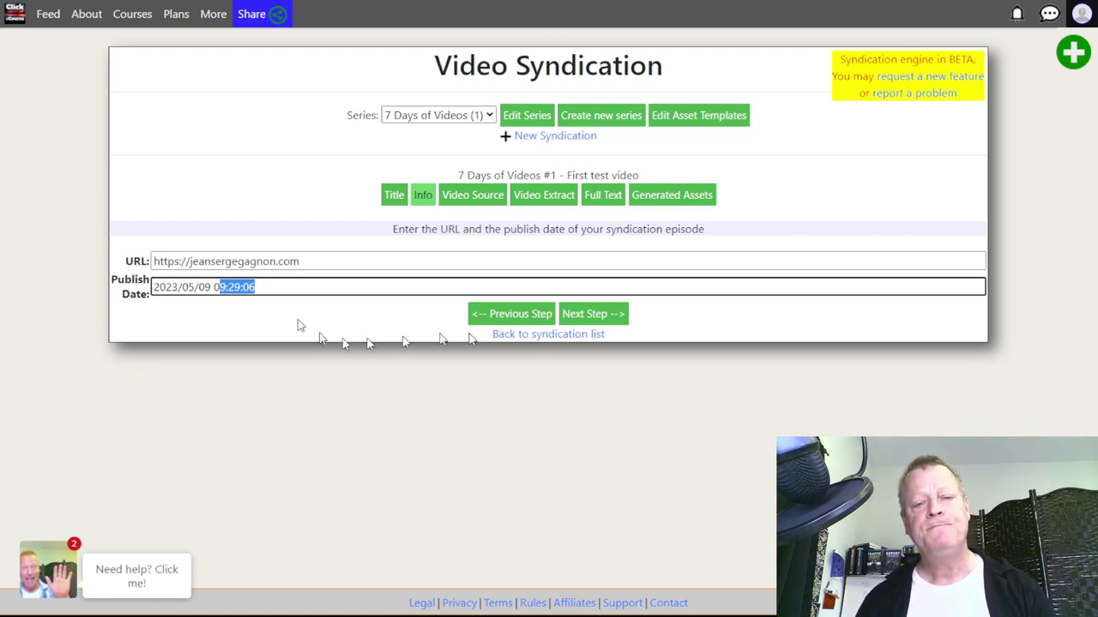
{"action": "left_click", "coordinate": [622, 315]}
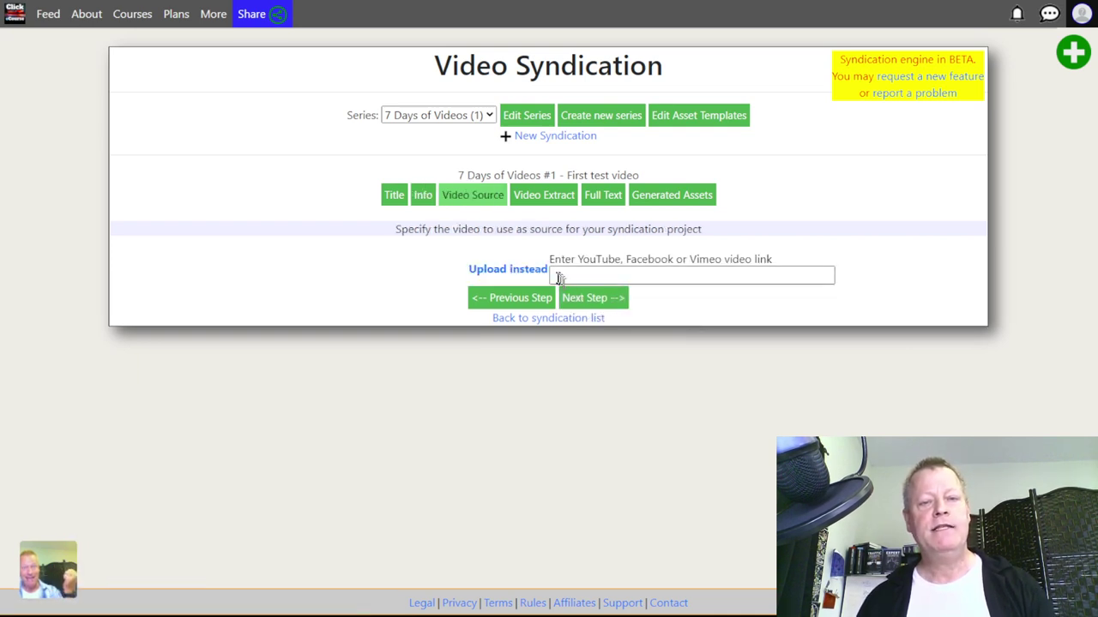
{"action": "left_click", "coordinate": [562, 274]}
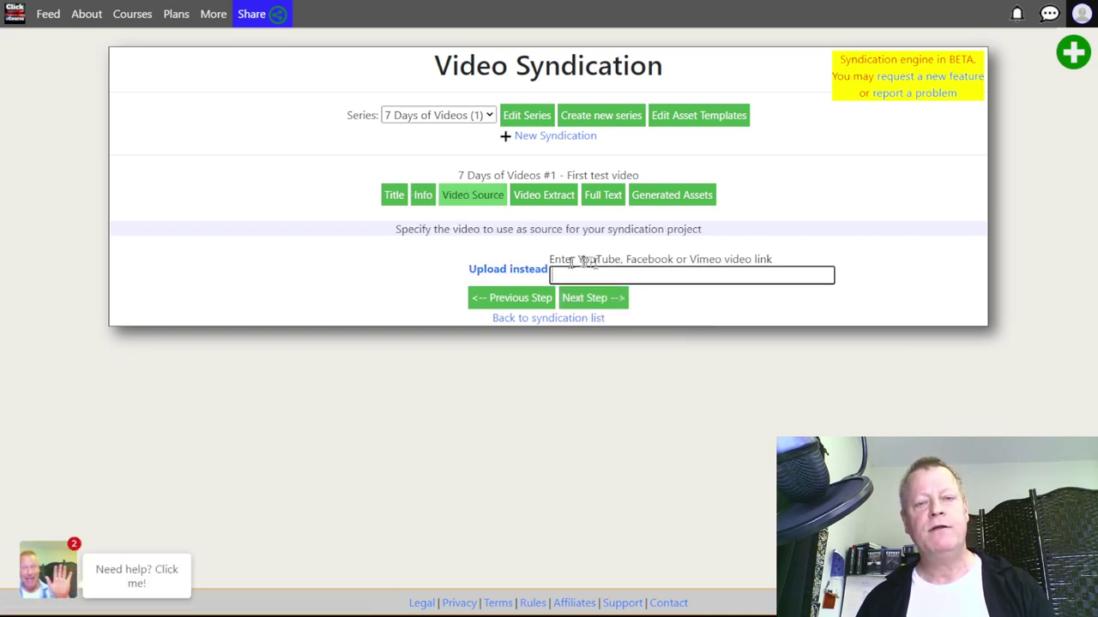
{"action": "left_click", "coordinate": [522, 271]}
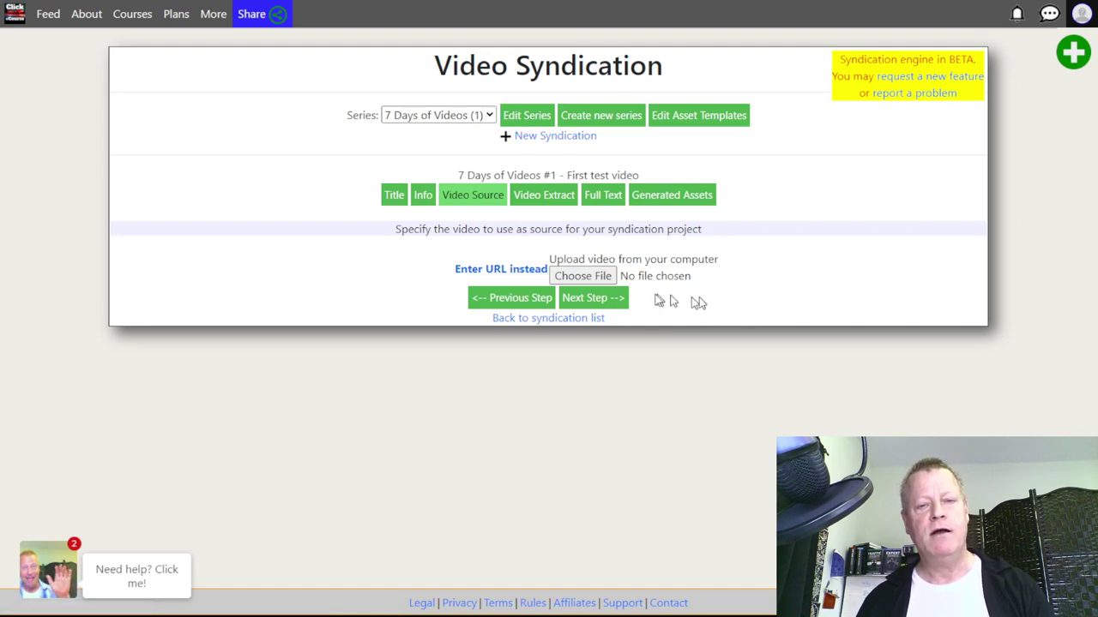
{"action": "left_click", "coordinate": [609, 276]}
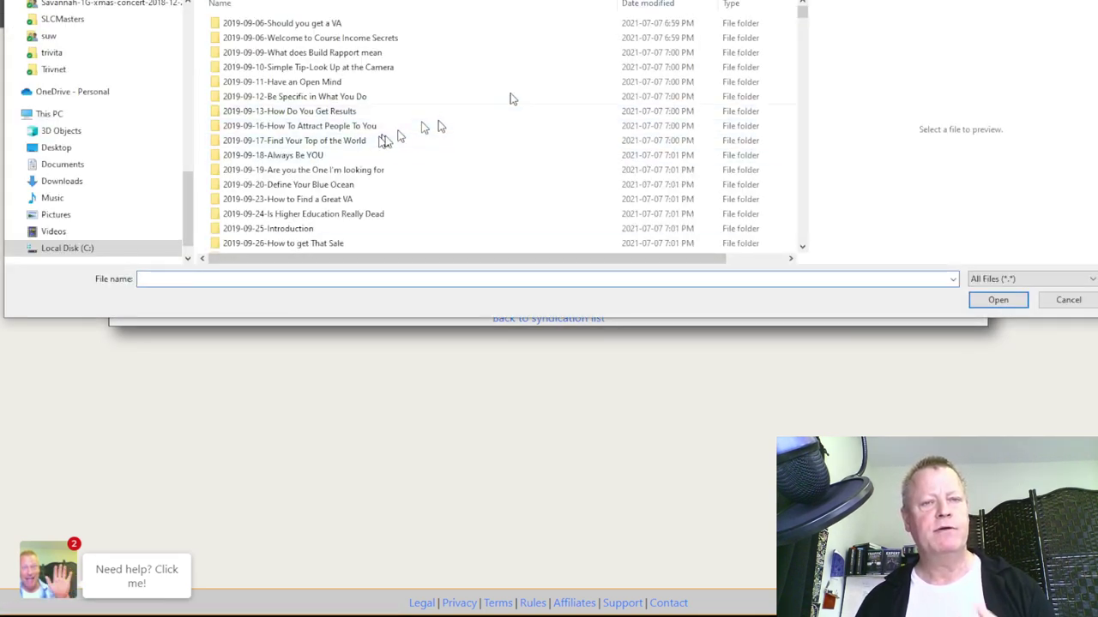
{"action": "left_click_drag", "start_coordinate": [802, 12], "coordinate": [797, 245]}
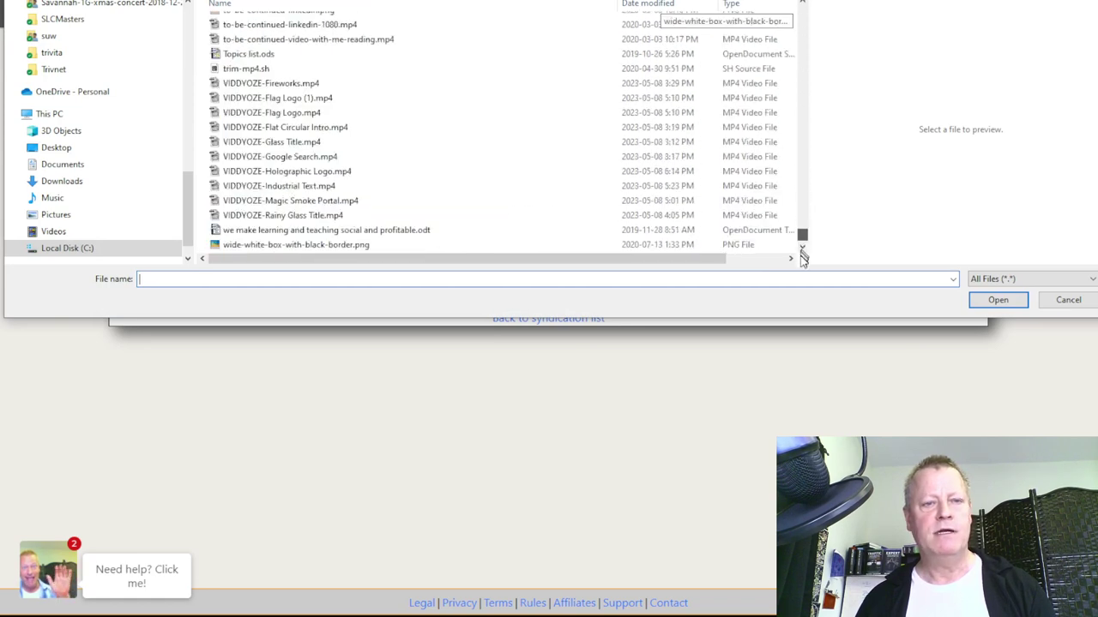
{"action": "scroll", "coordinate": [390, 110], "scroll_direction": "up", "scroll_amount": 10}
{"action": "scroll", "coordinate": [388, 111], "scroll_direction": "up", "scroll_amount": 15}
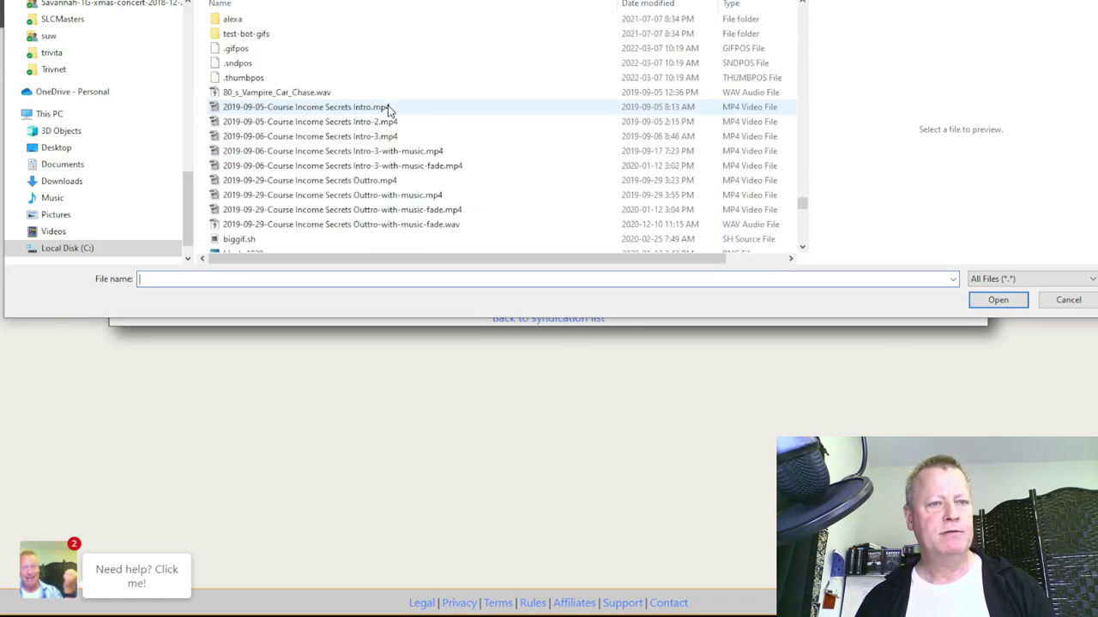
{"action": "double_click", "coordinate": [384, 227]}
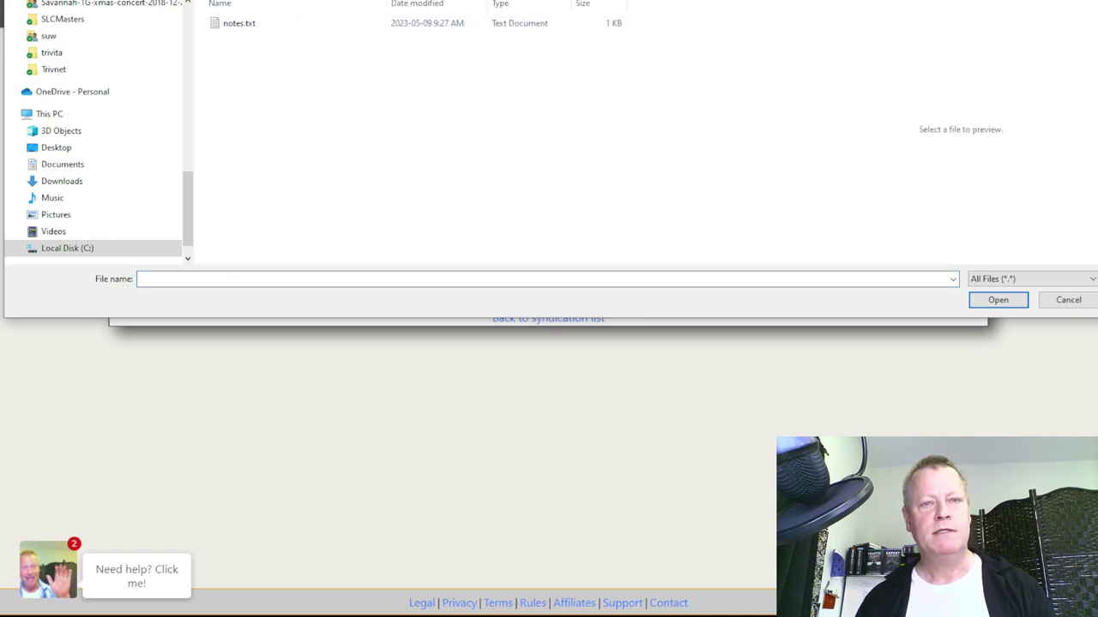
{"action": "key", "text": "alt+Left"}
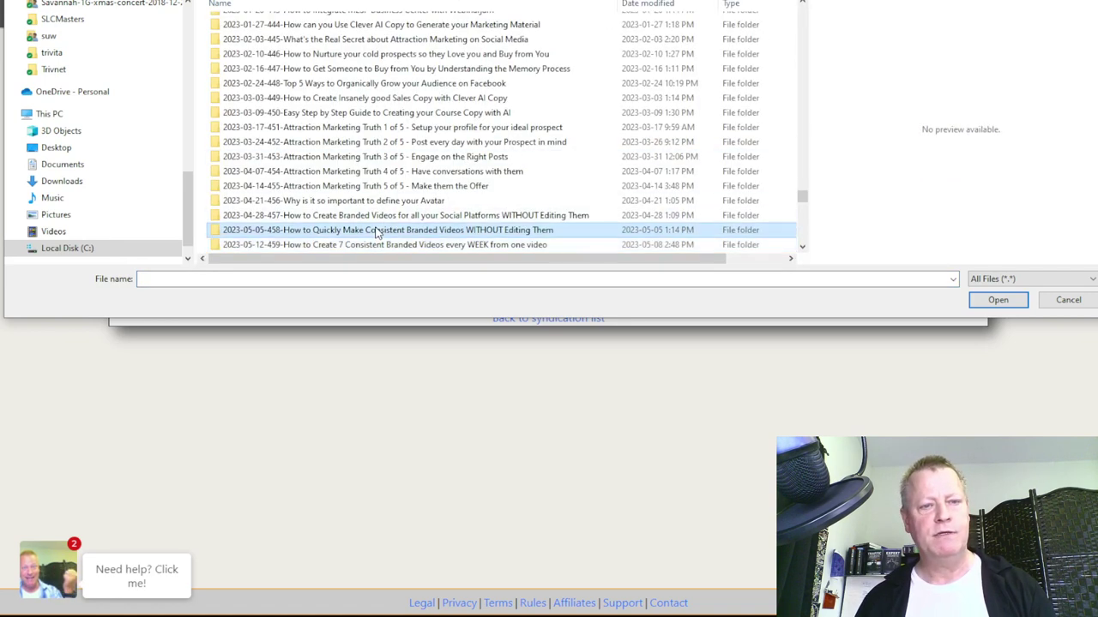
{"action": "double_click", "coordinate": [360, 230]}
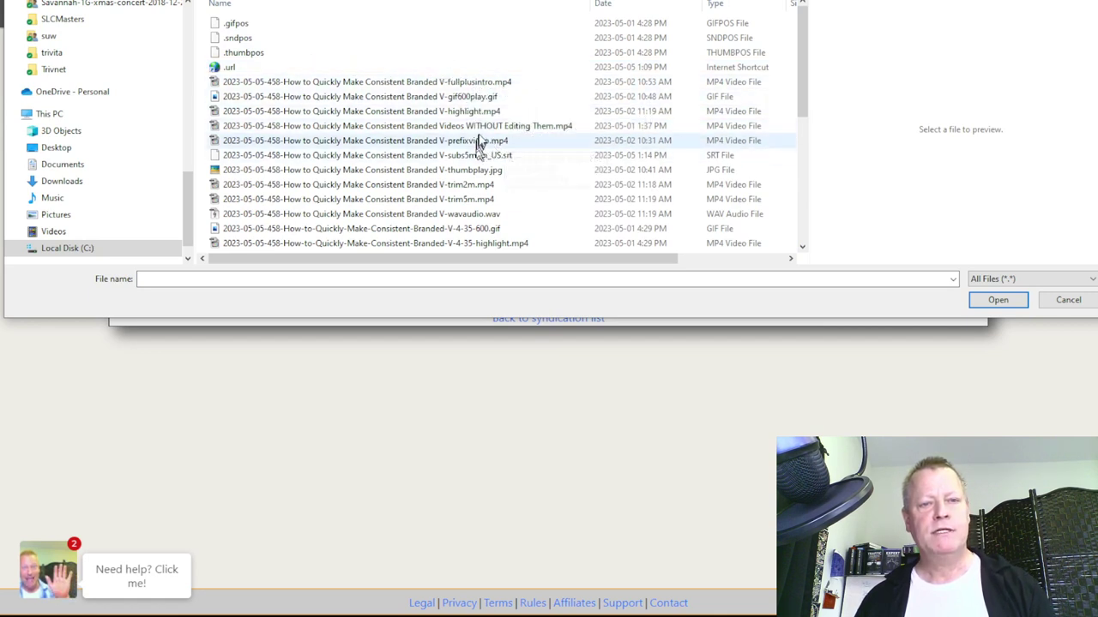
{"action": "left_click", "coordinate": [496, 129]}
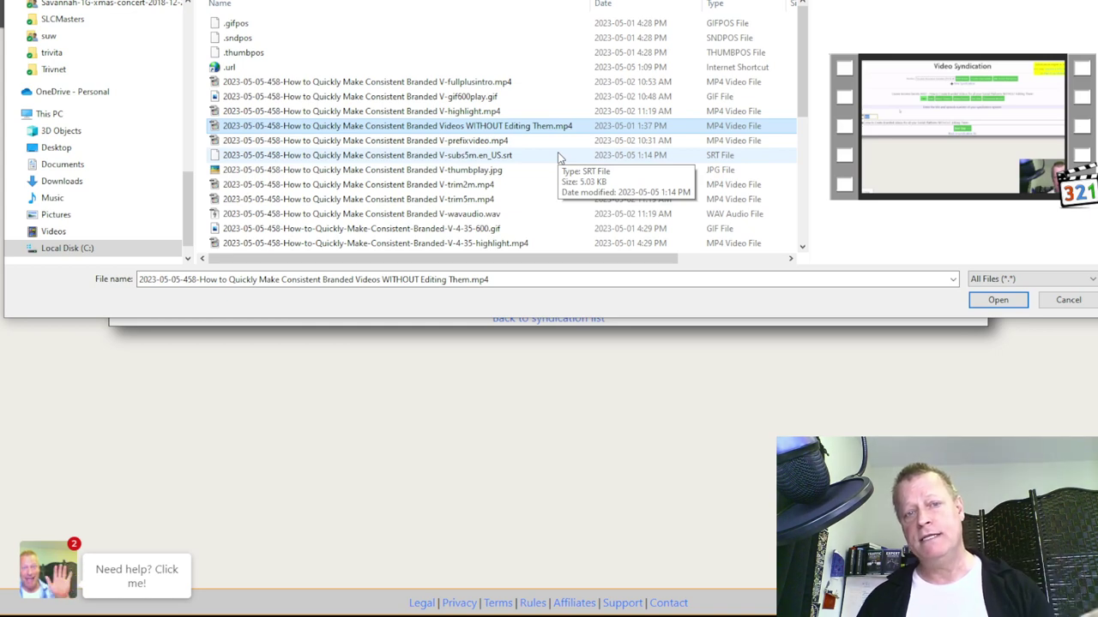
{"action": "left_click", "coordinate": [995, 299]}
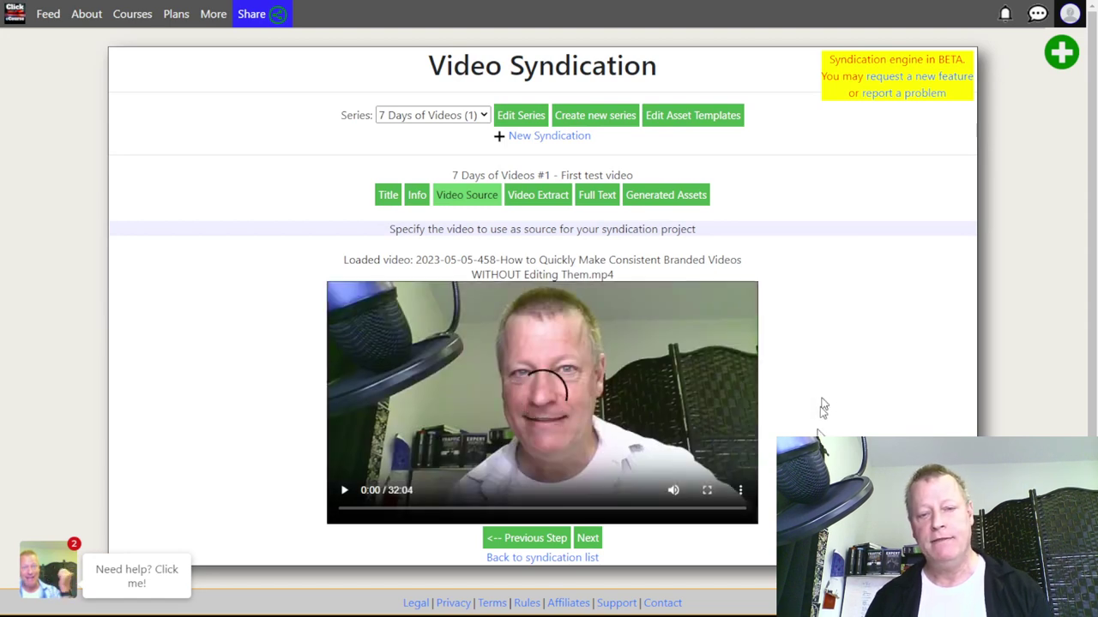
- Continue to the video extract stage and review the position fields for the thumbnails and snippet1 to snippet7
{"action": "left_click", "coordinate": [590, 540]}
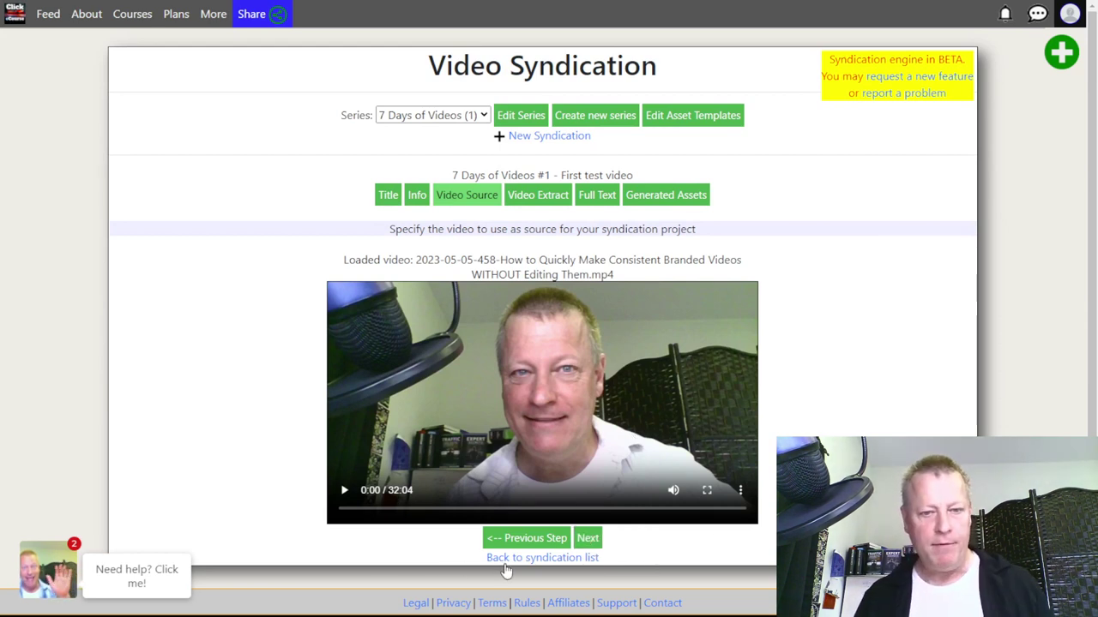
{"action": "left_click", "coordinate": [590, 539]}
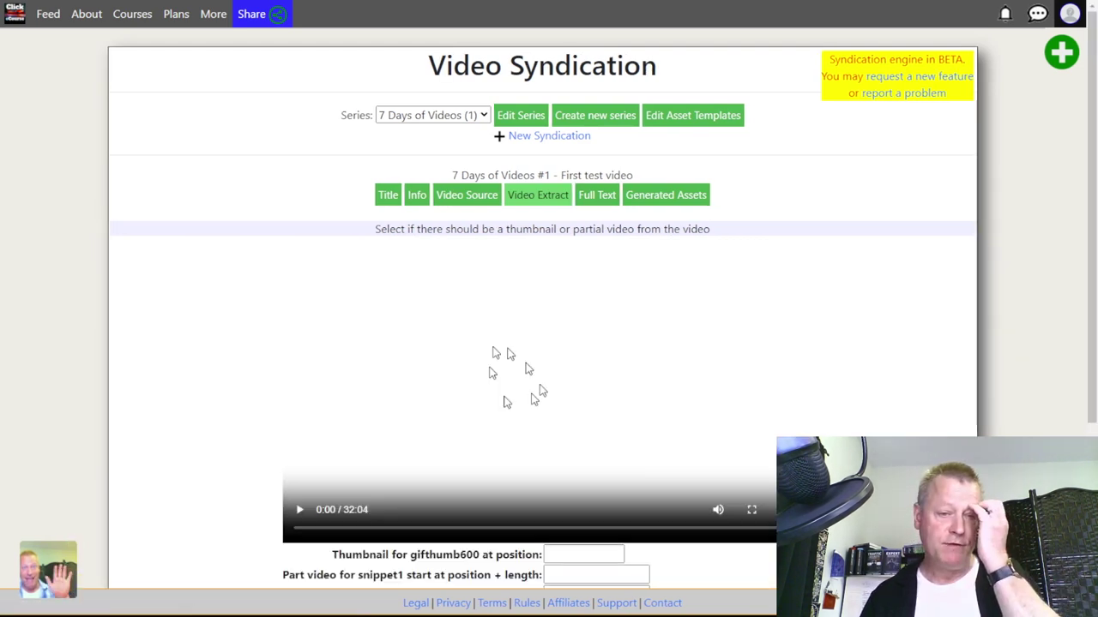
{"action": "scroll", "coordinate": [550, 400], "scroll_direction": "down", "scroll_amount": 2}
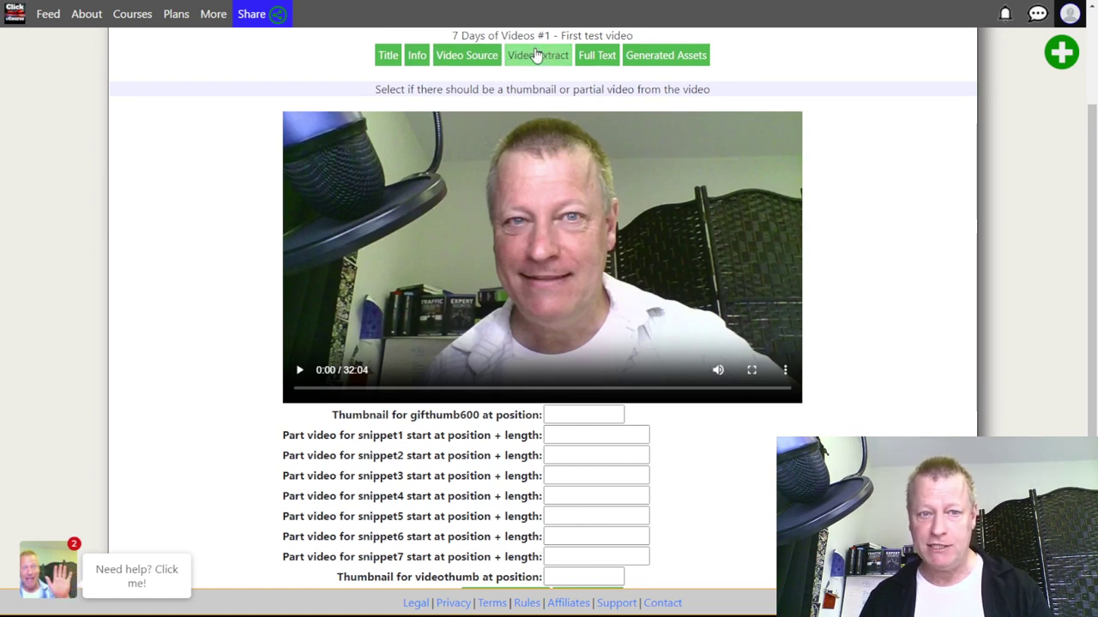
{"action": "scroll", "coordinate": [694, 424], "scroll_direction": "down", "scroll_amount": 2}
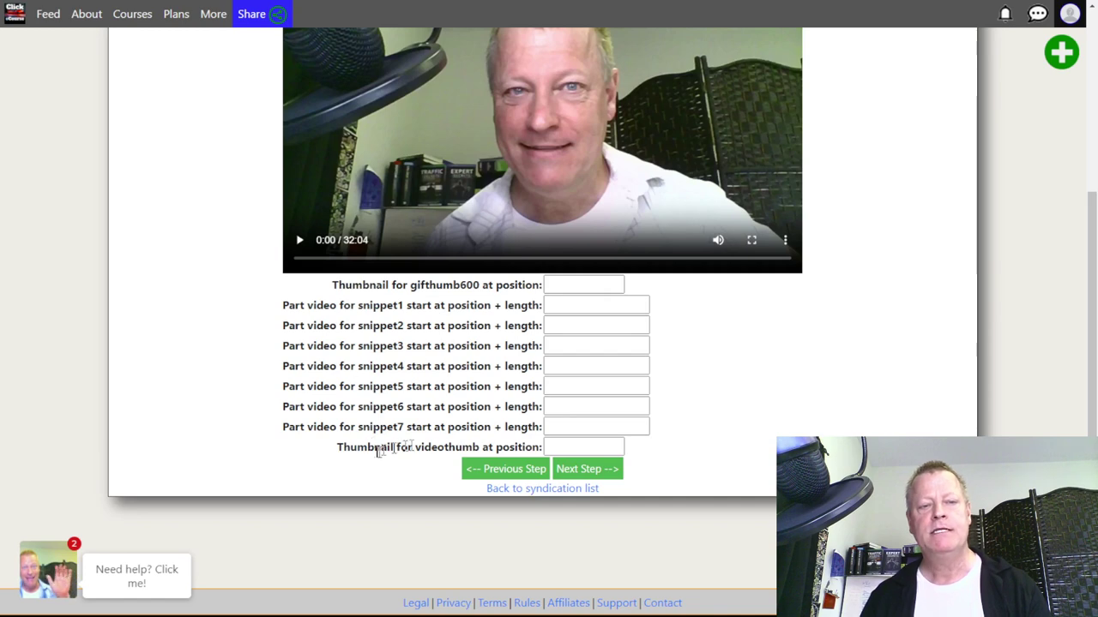
{"action": "scroll", "coordinate": [450, 420], "scroll_direction": "up", "scroll_amount": 1}
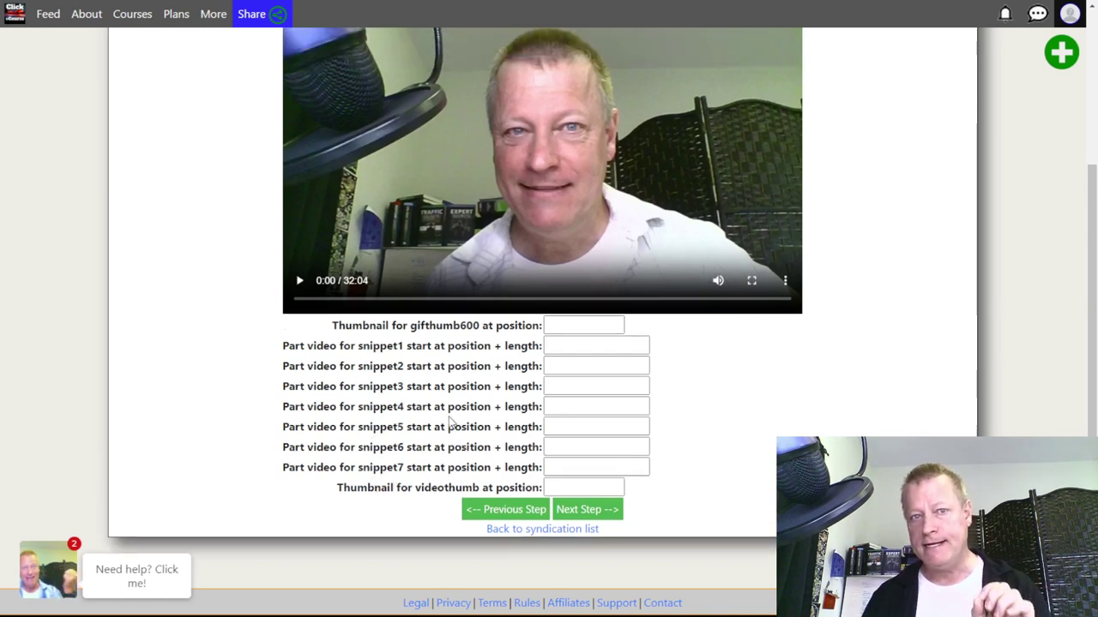
- Review the series' asset list, from the snippet extractions to the text templates and thumbnail images, and close the series settings
{"action": "scroll", "coordinate": [449, 421], "scroll_direction": "up", "scroll_amount": 3}
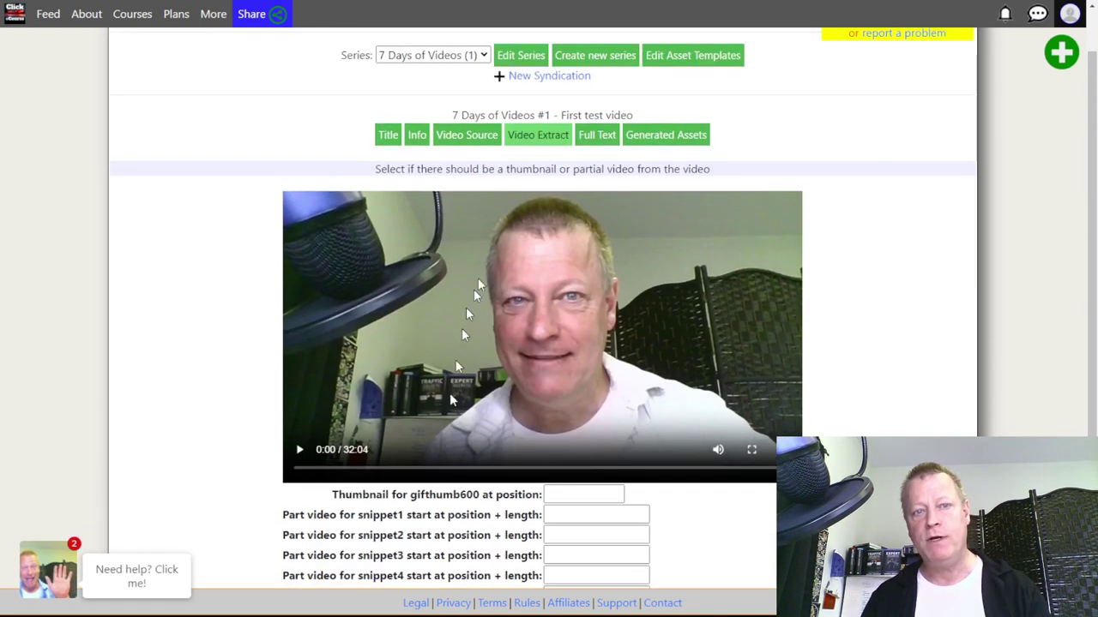
{"action": "left_click", "coordinate": [524, 54]}
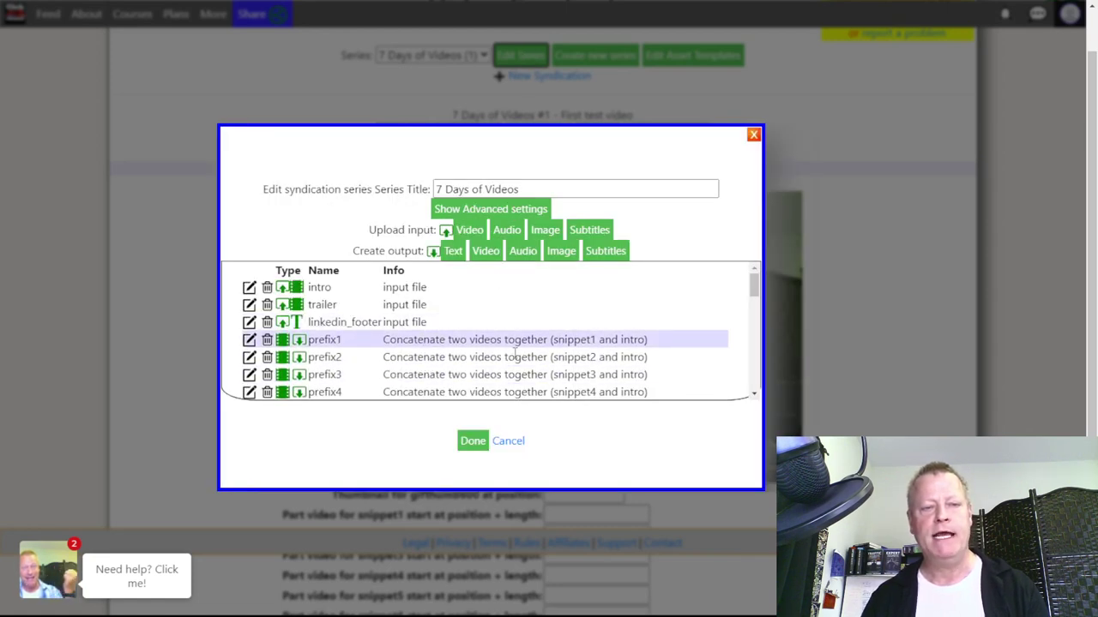
{"action": "left_click_drag", "start_coordinate": [755, 287], "coordinate": [756, 305]}
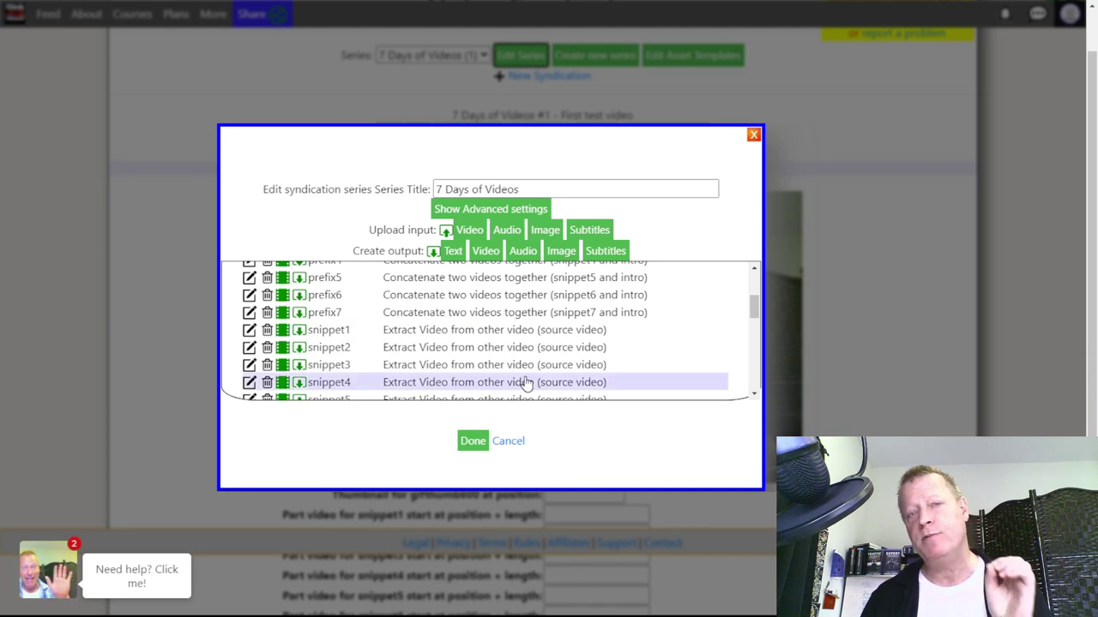
{"action": "left_click_drag", "start_coordinate": [754, 314], "coordinate": [754, 326]}
{"action": "scroll", "coordinate": [442, 368], "scroll_direction": "down", "scroll_amount": 8}
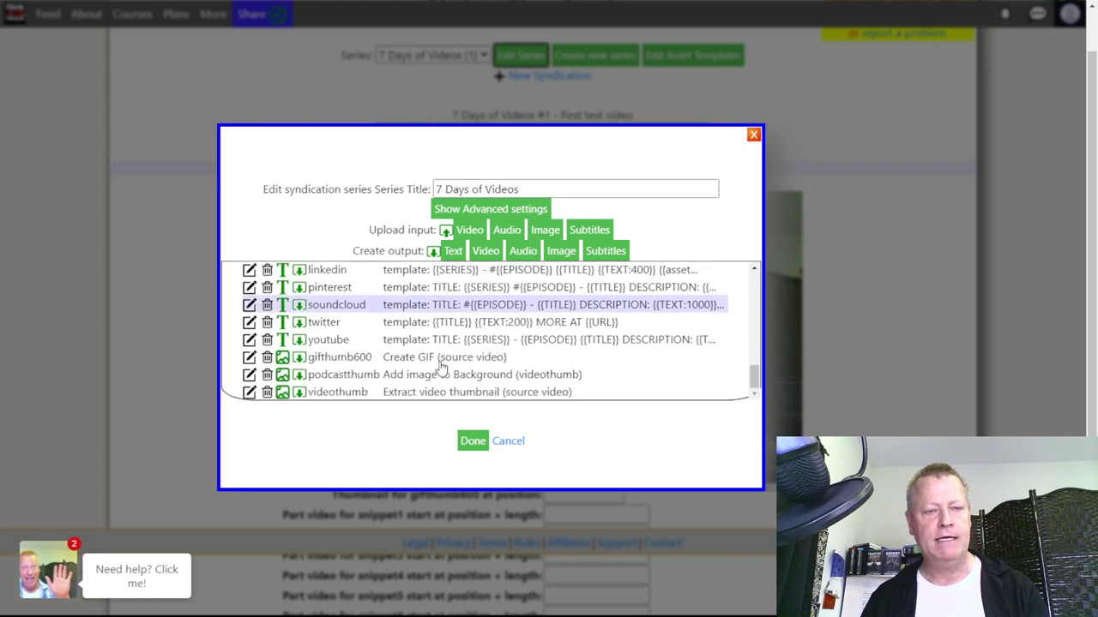
{"action": "scroll", "coordinate": [442, 369], "scroll_direction": "up", "scroll_amount": 2}
{"action": "scroll", "coordinate": [442, 369], "scroll_direction": "down", "scroll_amount": 2}
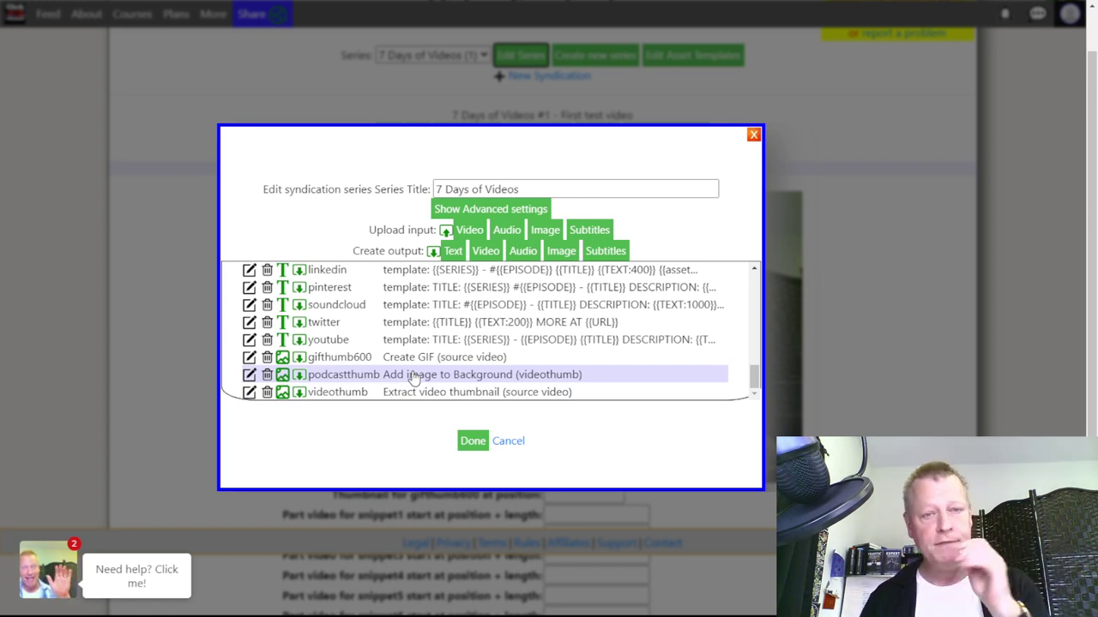
{"action": "left_click", "coordinate": [474, 442]}
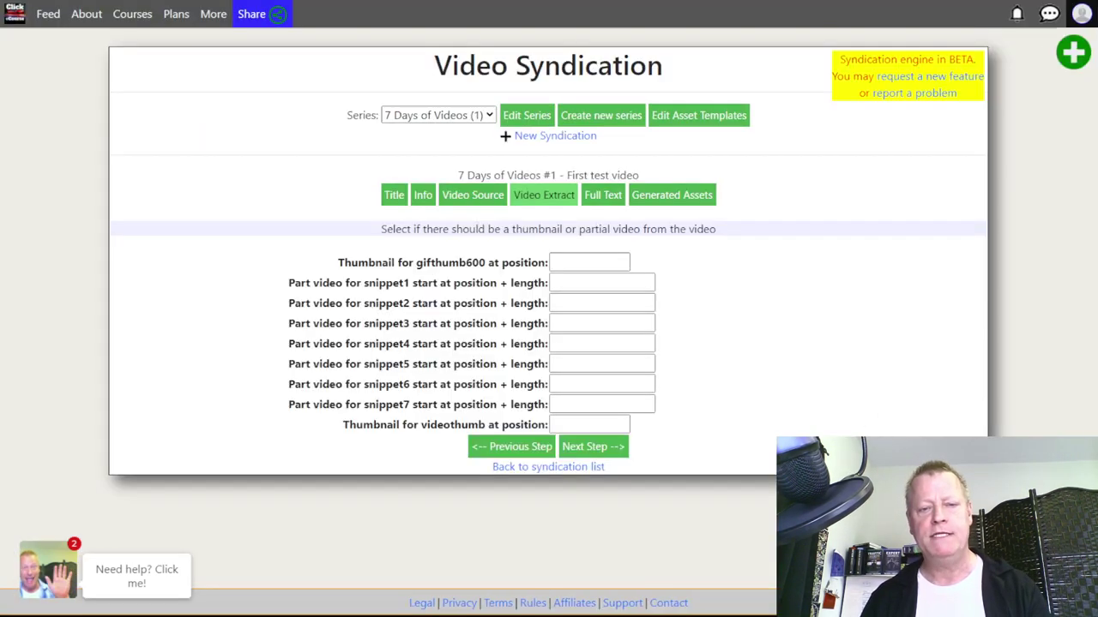
- Set snippet1 to start at 5:46.78 and snippet2 at 8:21.03 in the source video, each with a length of 10
{"action": "scroll", "coordinate": [774, 392], "scroll_direction": "down", "scroll_amount": 2}
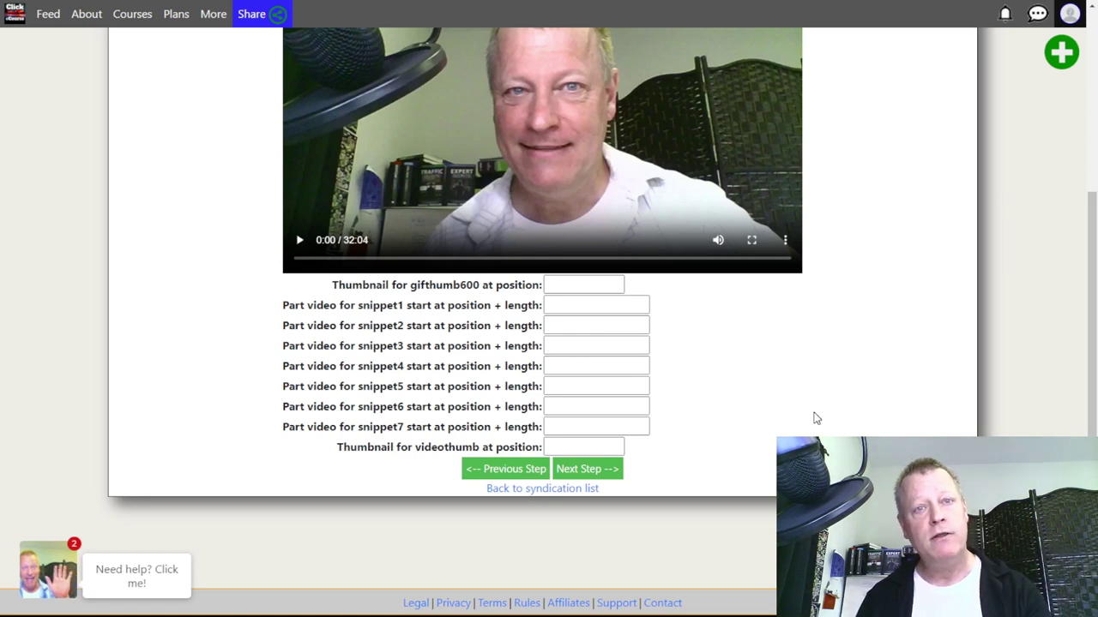
{"action": "left_click", "coordinate": [574, 307]}
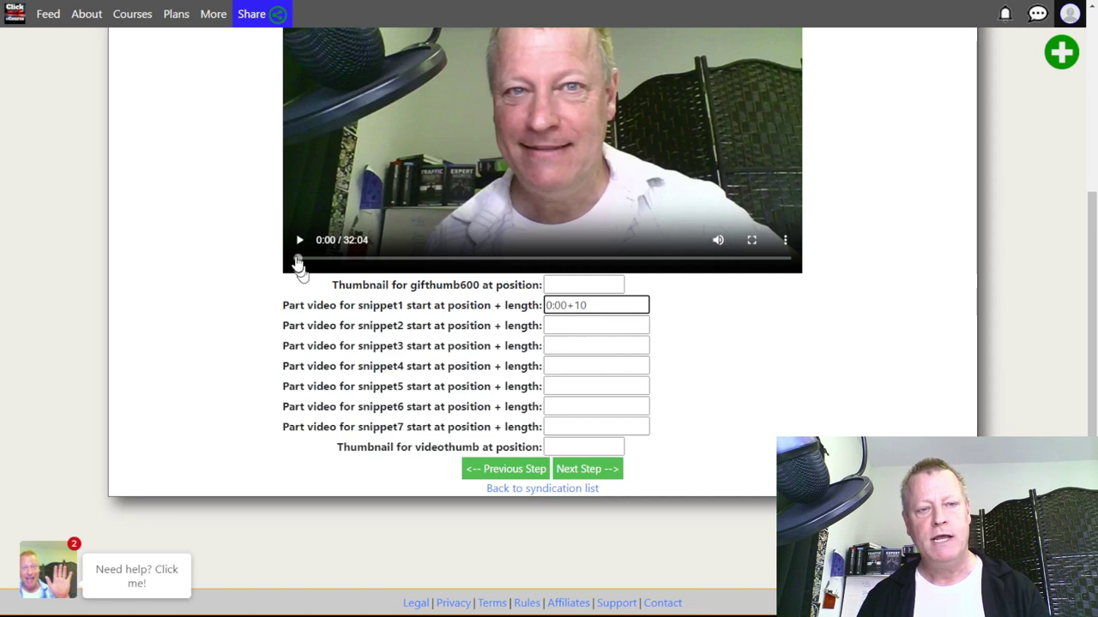
{"action": "left_click", "coordinate": [306, 258]}
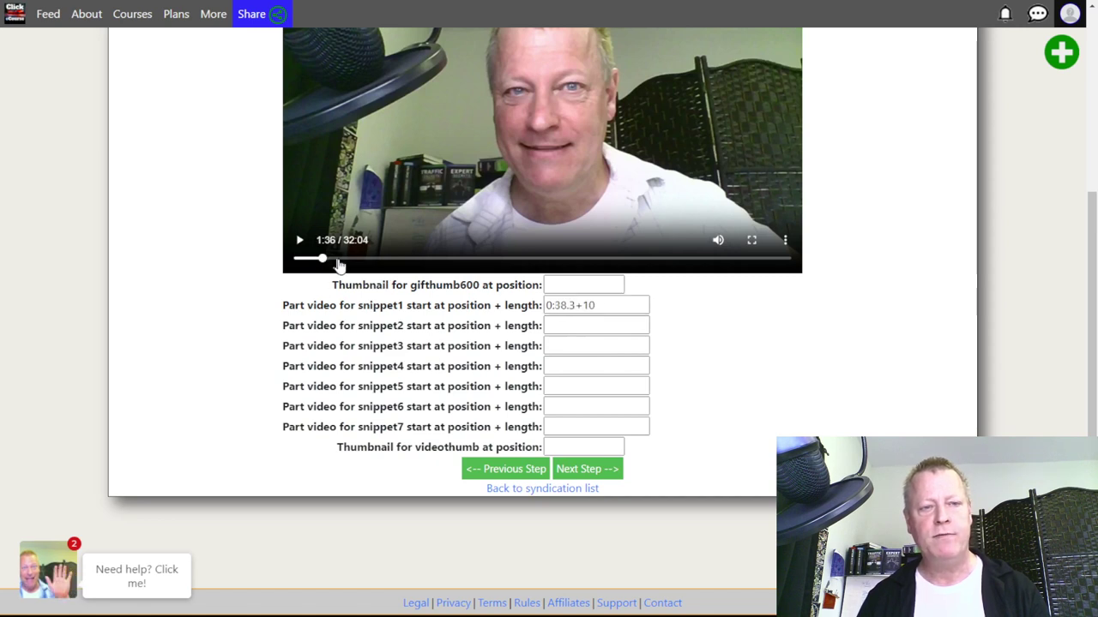
{"action": "scroll", "coordinate": [782, 355], "scroll_direction": "up", "scroll_amount": 1}
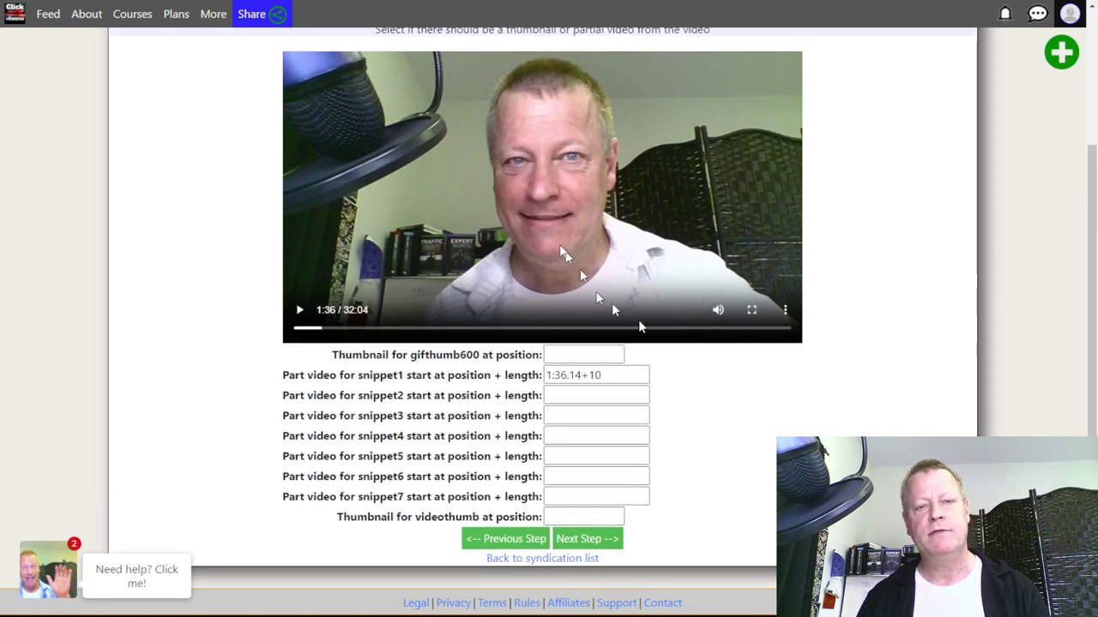
{"action": "left_click", "coordinate": [334, 326]}
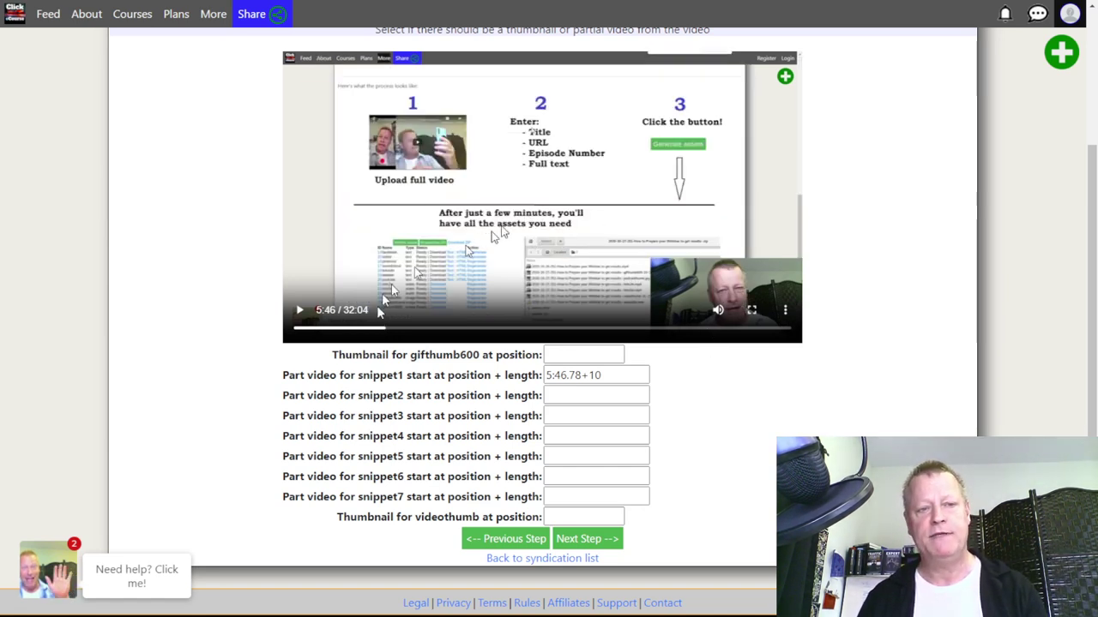
{"action": "left_click", "coordinate": [587, 391]}
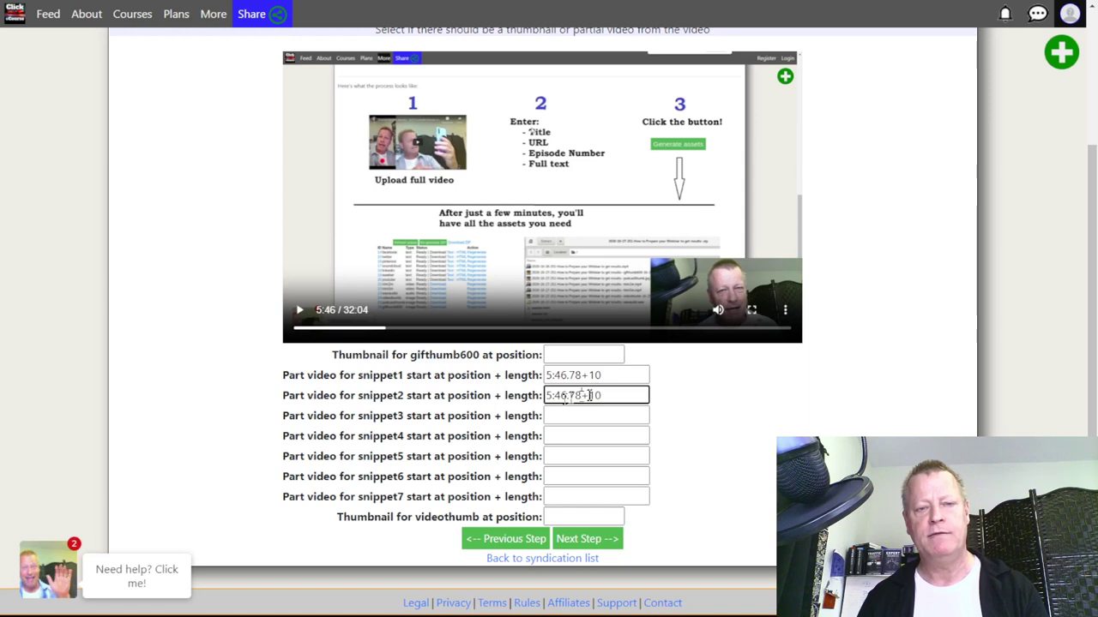
{"action": "left_click", "coordinate": [409, 329]}
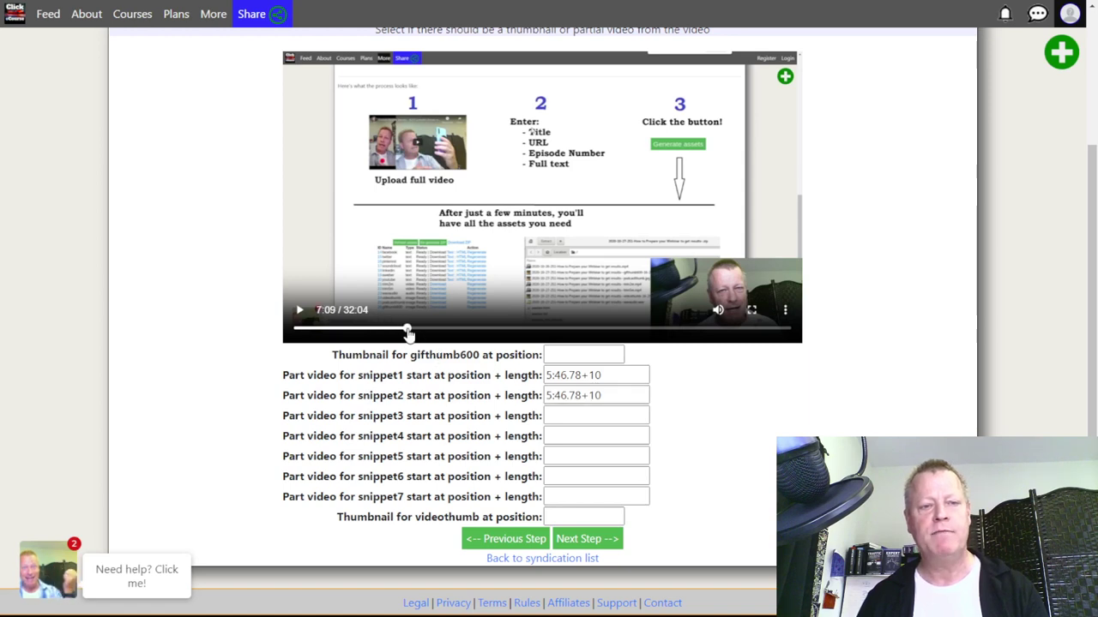
{"action": "left_click", "coordinate": [422, 329]}
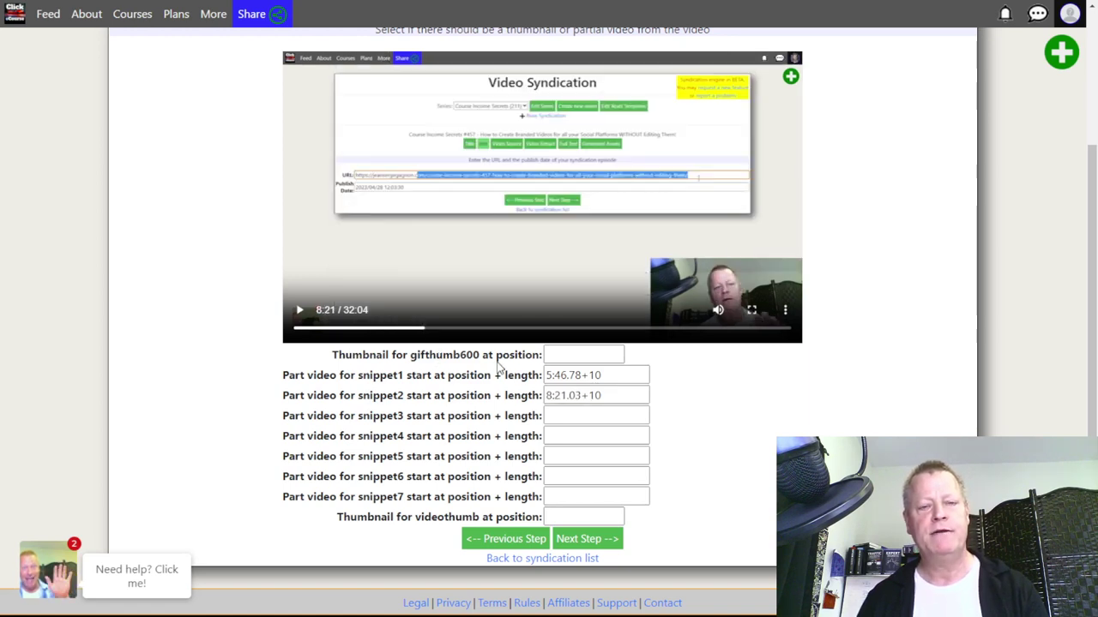
- Set snippet3 to start at 11:11.8 and snippet4 at 13:59.81, each with a length of 10
{"action": "left_click", "coordinate": [583, 416]}
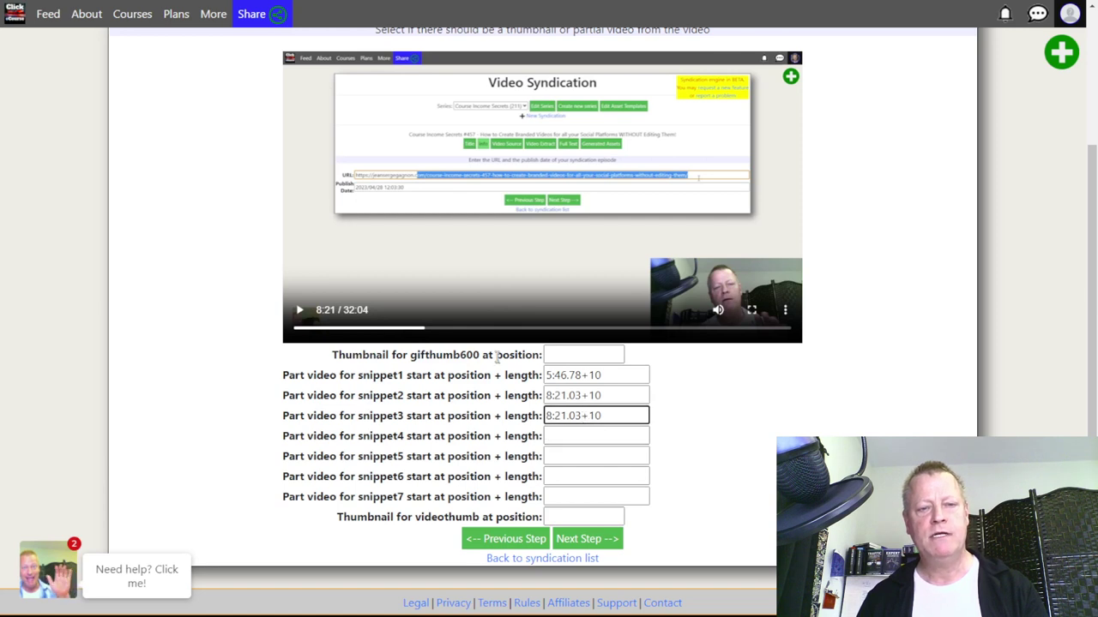
{"action": "left_click", "coordinate": [469, 329]}
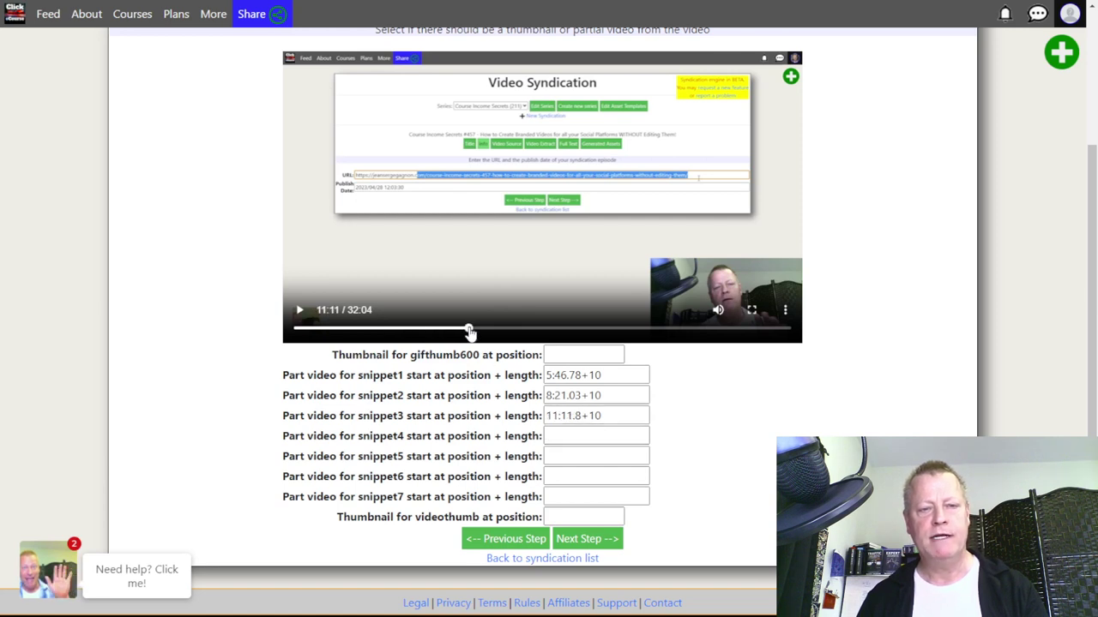
{"action": "left_click", "coordinate": [583, 436]}
{"action": "left_click", "coordinate": [511, 328]}
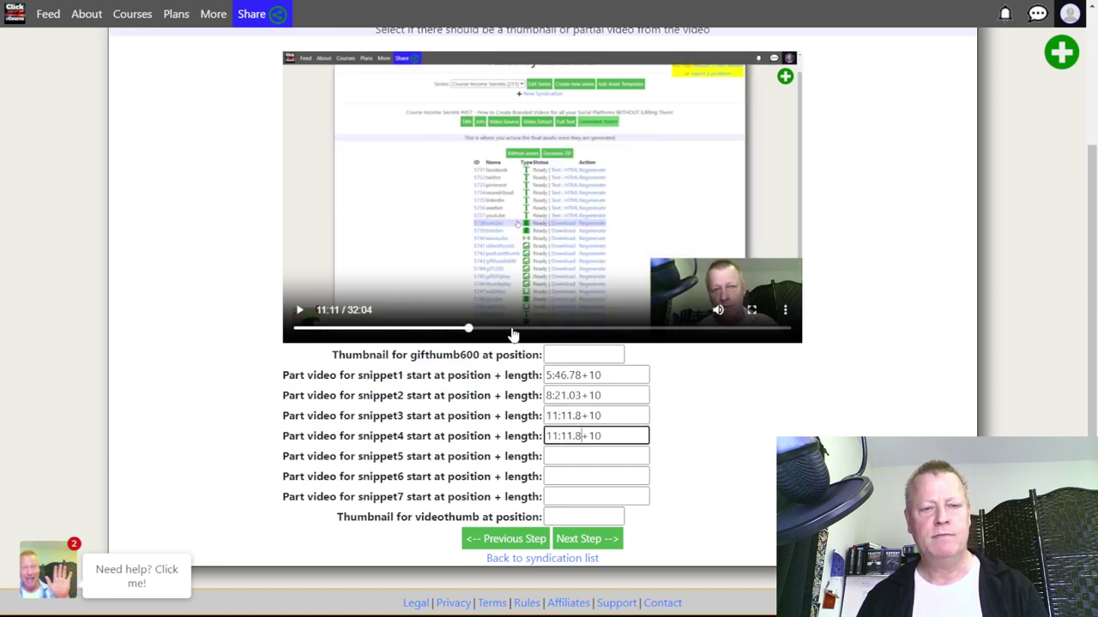
- Set snippet5 to start at 16:58.84, snippet6 at 19:30.33 and snippet7 at 24:05.76, each with a length of 10
{"action": "left_click", "coordinate": [582, 456]}
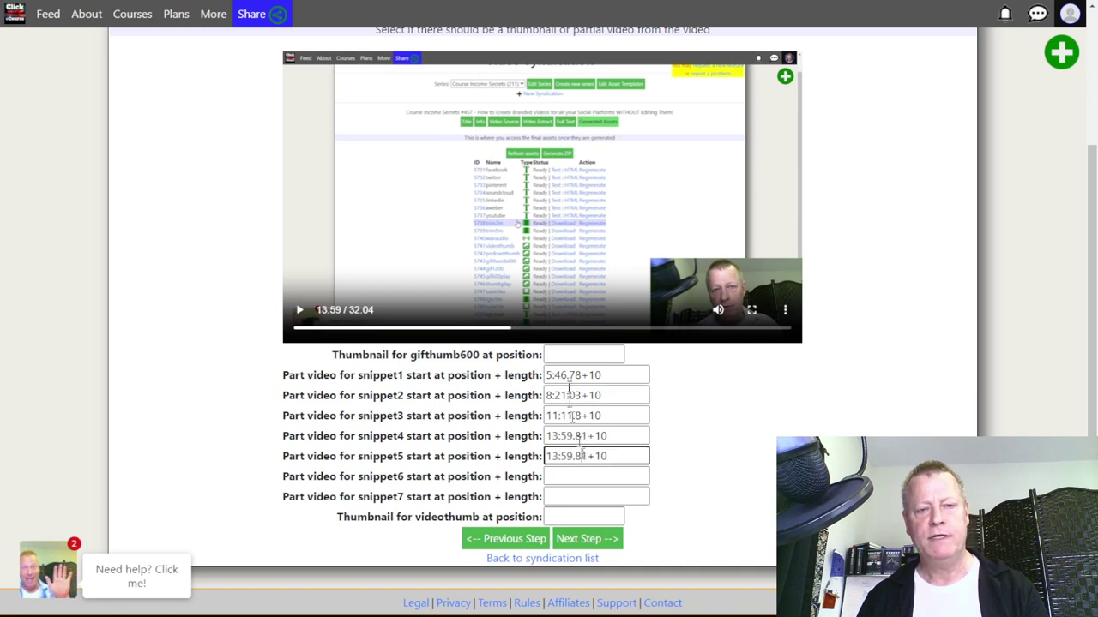
{"action": "left_click", "coordinate": [558, 329]}
{"action": "left_click", "coordinate": [601, 477]}
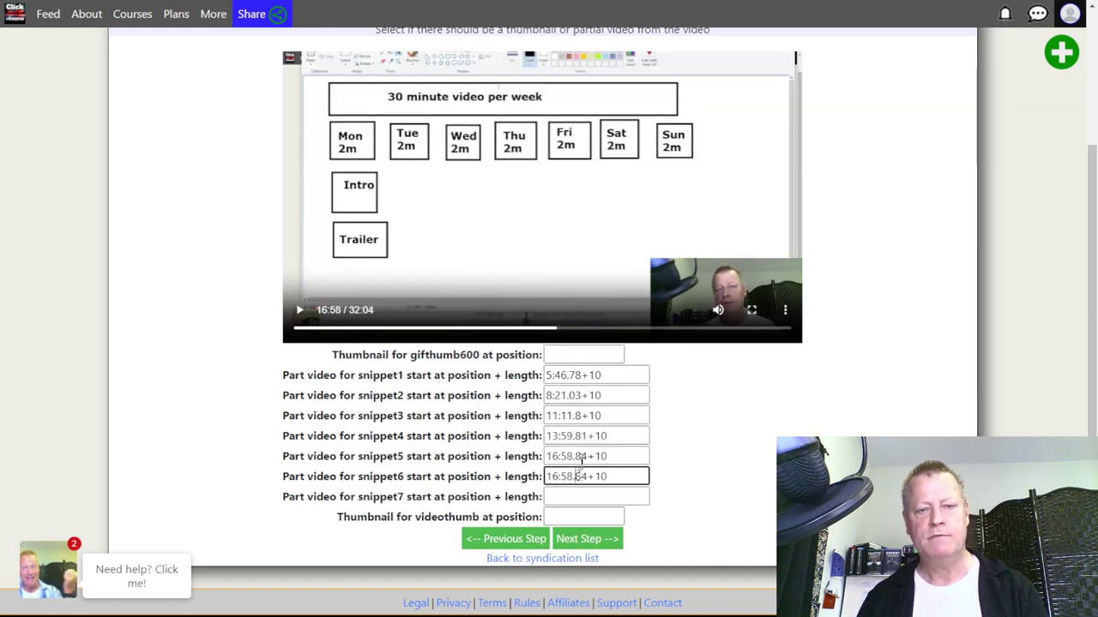
{"action": "left_click", "coordinate": [593, 329]}
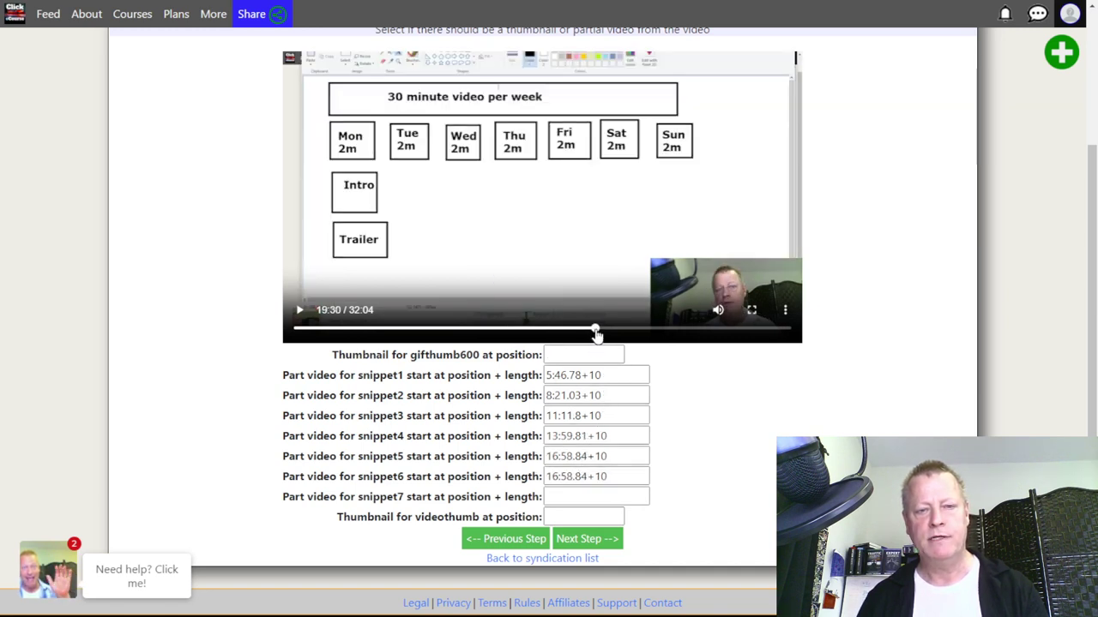
{"action": "left_click", "coordinate": [587, 497]}
{"action": "left_click", "coordinate": [664, 328]}
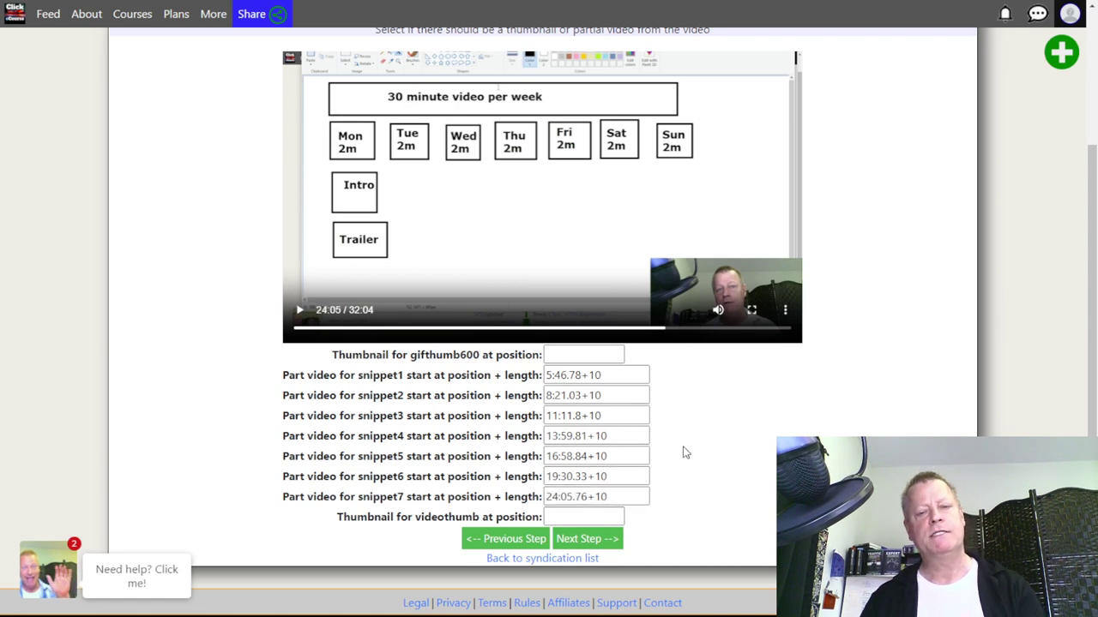
- Check the video frame at the start position of each snippet from snippet1 to snippet7
{"action": "left_click", "coordinate": [609, 375]}
{"action": "left_click", "coordinate": [609, 396]}
{"action": "left_click", "coordinate": [608, 416]}
{"action": "left_click", "coordinate": [618, 436]}
{"action": "left_click", "coordinate": [621, 456]}
{"action": "left_click", "coordinate": [616, 477]}
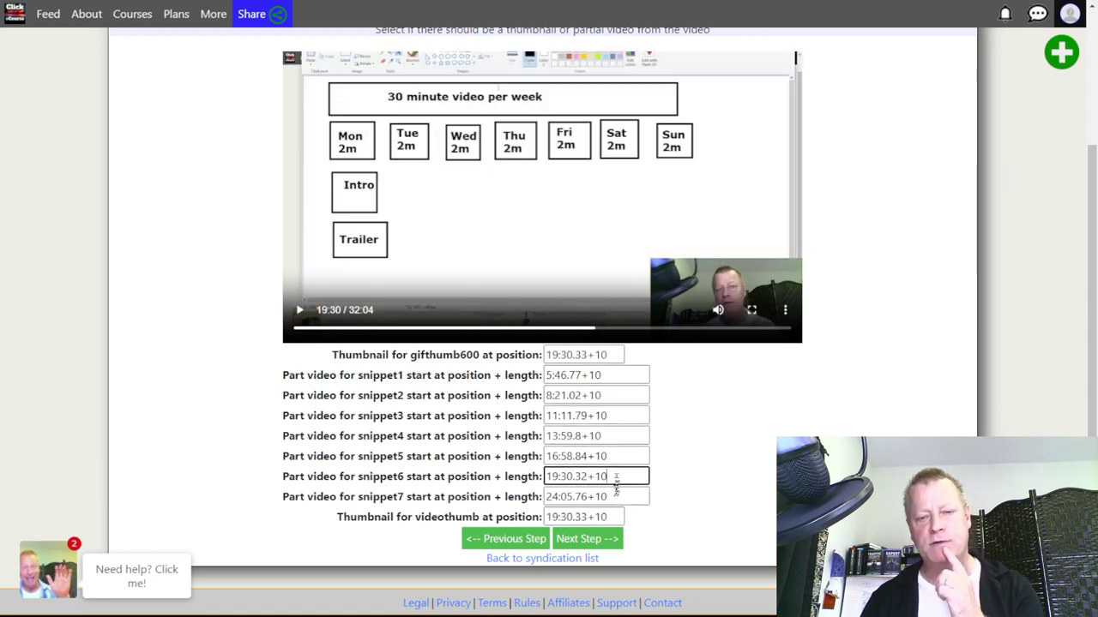
{"action": "left_click", "coordinate": [617, 496]}
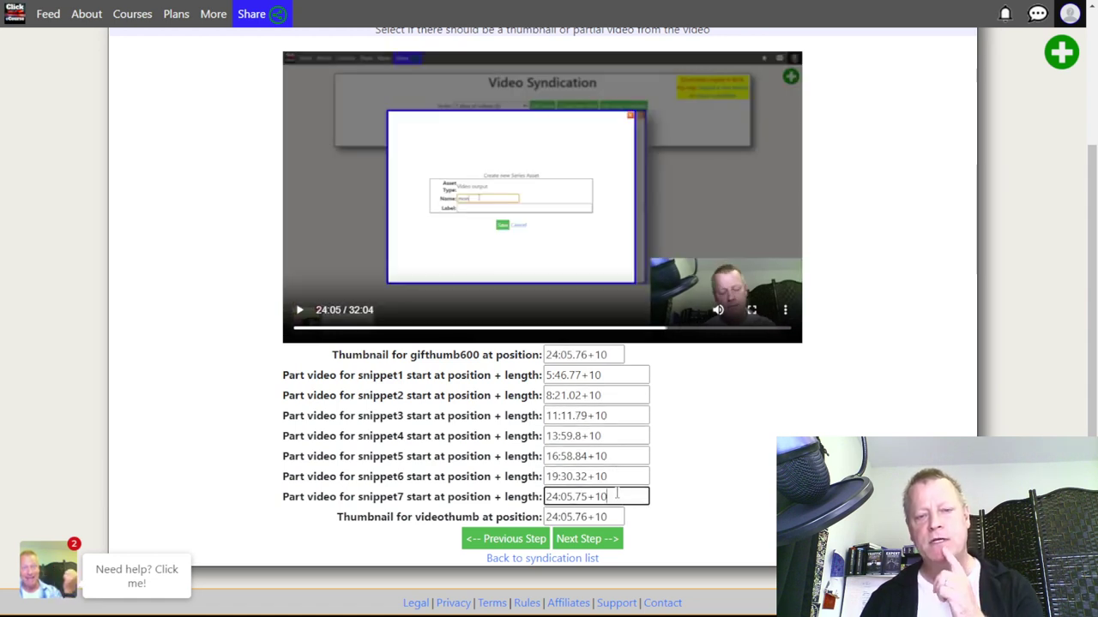
- Set the thumbnail positions for gifthumb600 and videothumb to 24:05.75
{"action": "left_click", "coordinate": [612, 355]}
{"action": "left_click", "coordinate": [614, 511]}
{"action": "left_click", "coordinate": [608, 356]}
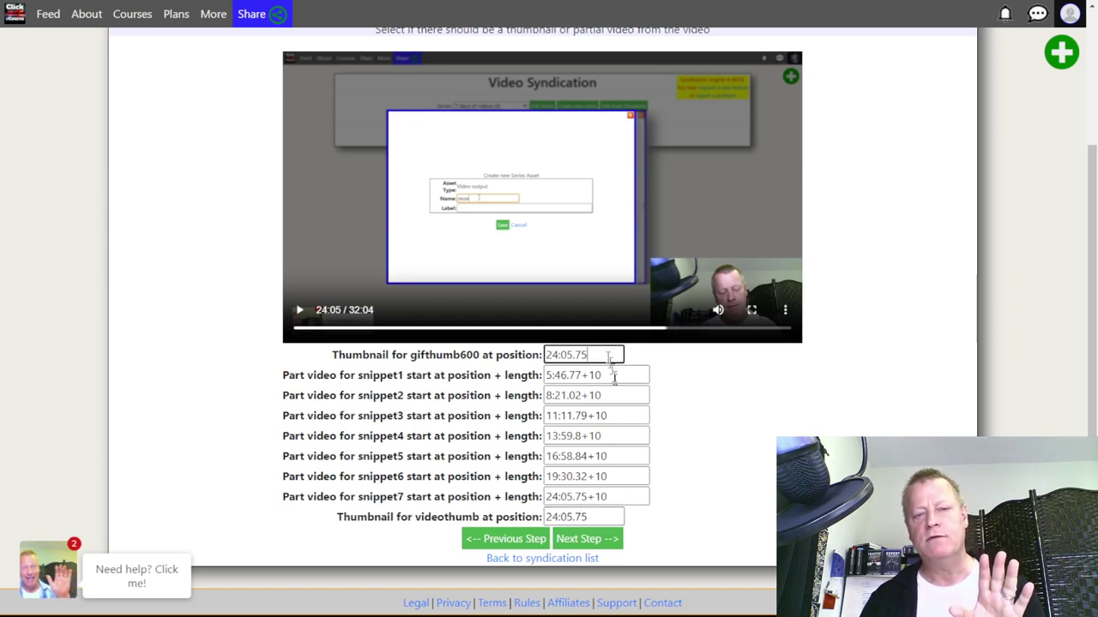
- Preview the start frames of snippet3 and snippet4 and continue to the episode's full text
{"action": "left_click", "coordinate": [620, 414]}
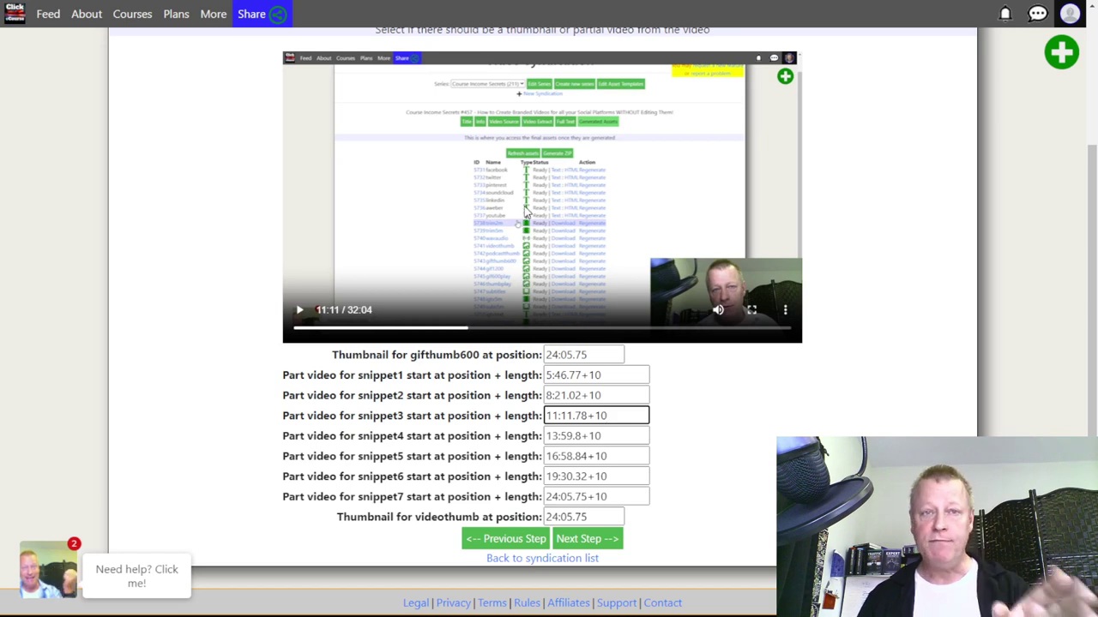
{"action": "left_click", "coordinate": [614, 435]}
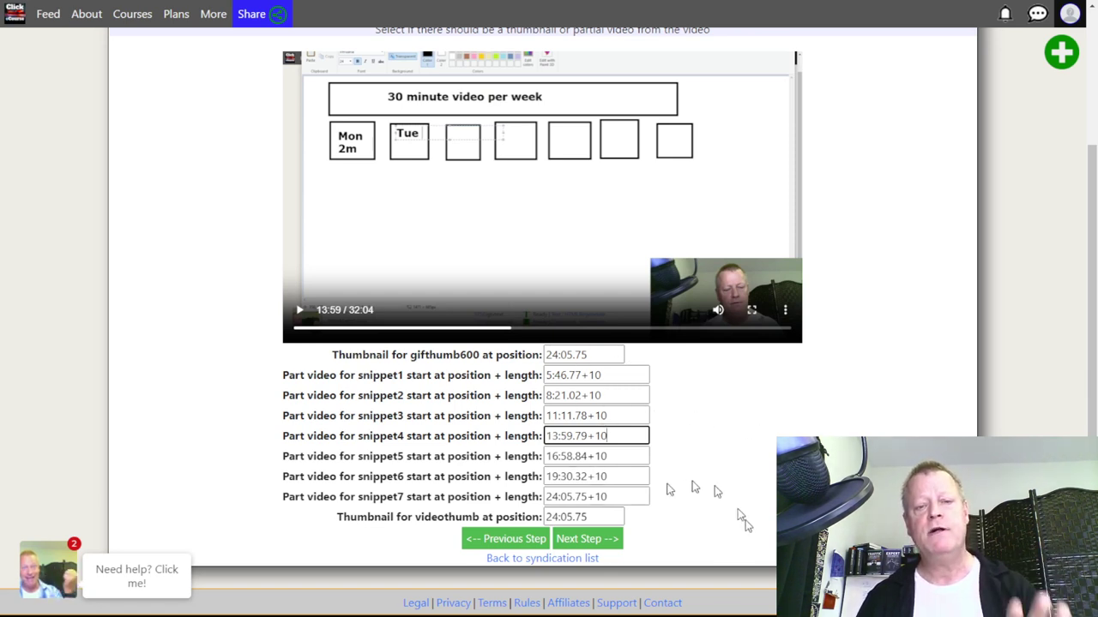
{"action": "left_click", "coordinate": [590, 541]}
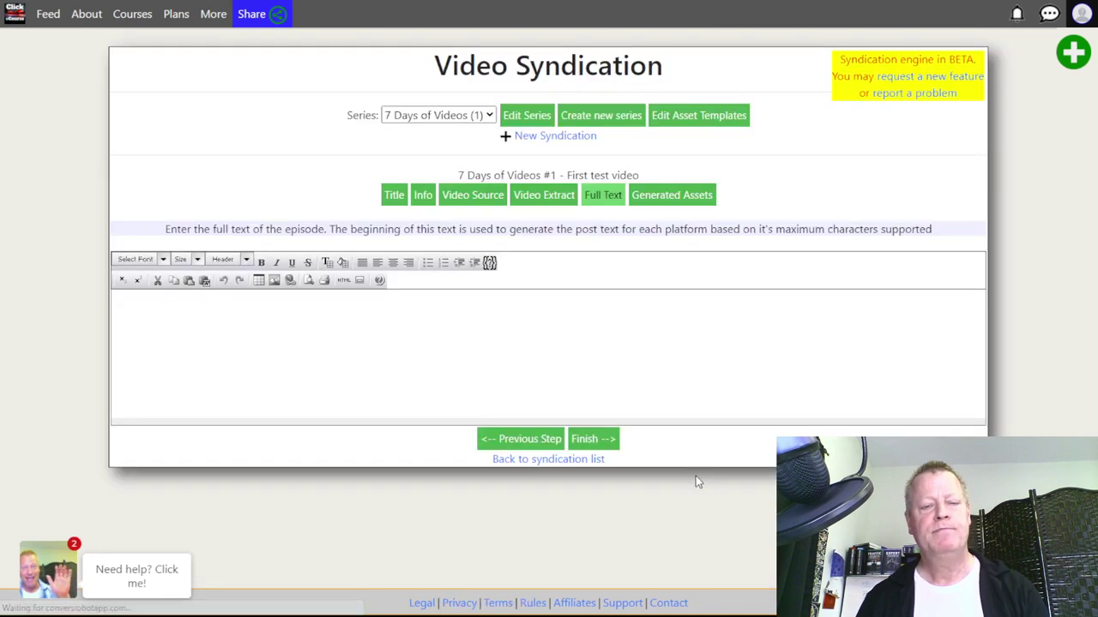
- Review the series' text output templates, close the series settings without changes and return to the empty full text
{"action": "left_click", "coordinate": [488, 342]}
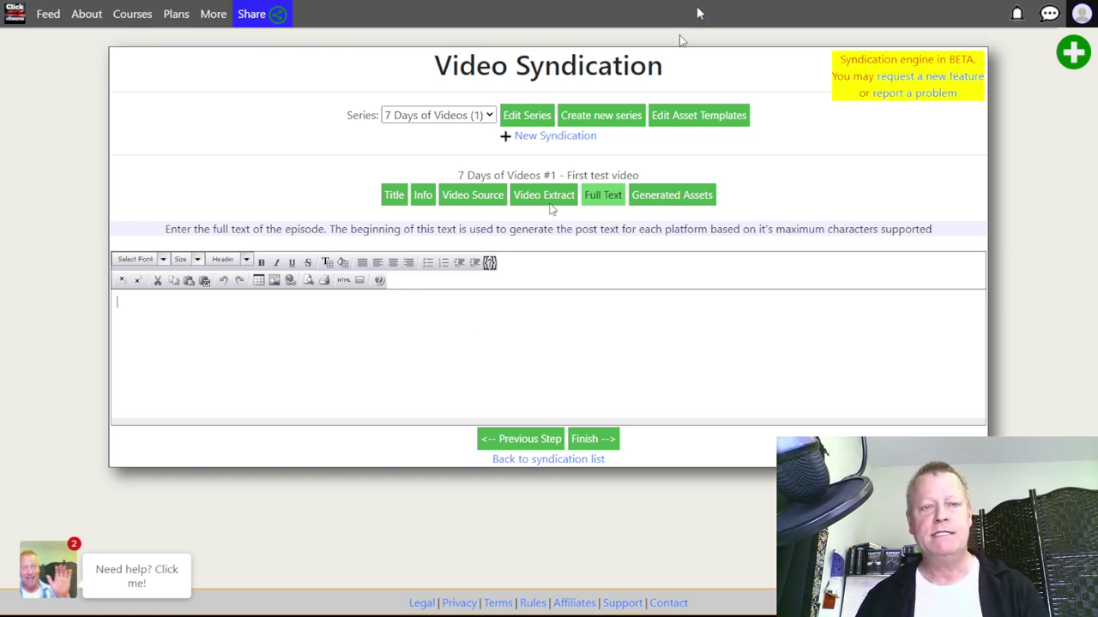
{"action": "left_click", "coordinate": [541, 120]}
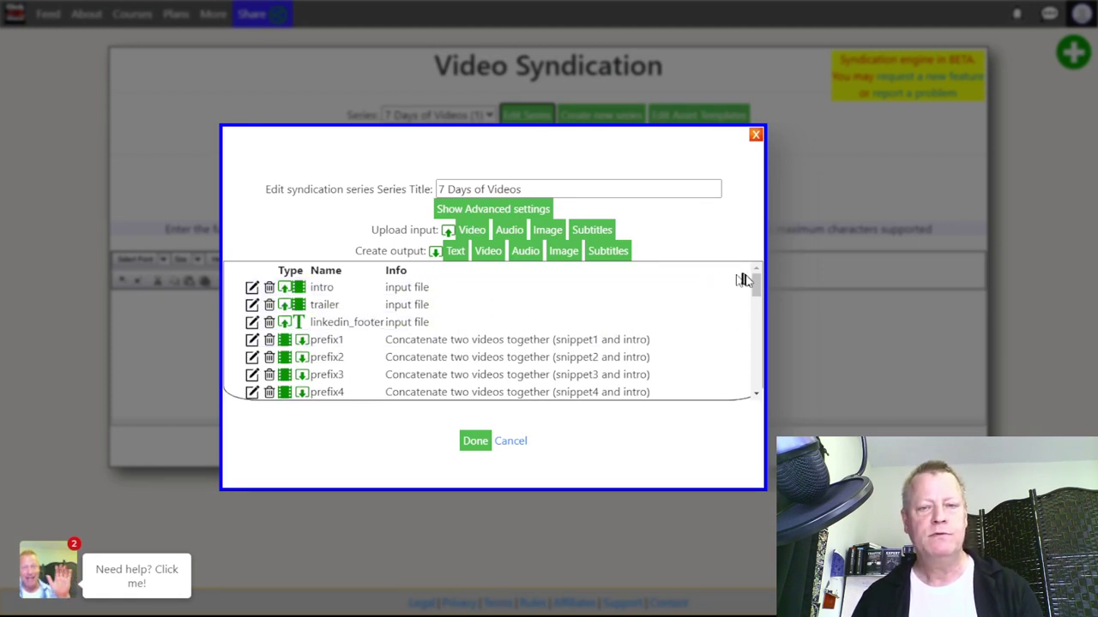
{"action": "left_click_drag", "start_coordinate": [756, 289], "coordinate": [755, 367]}
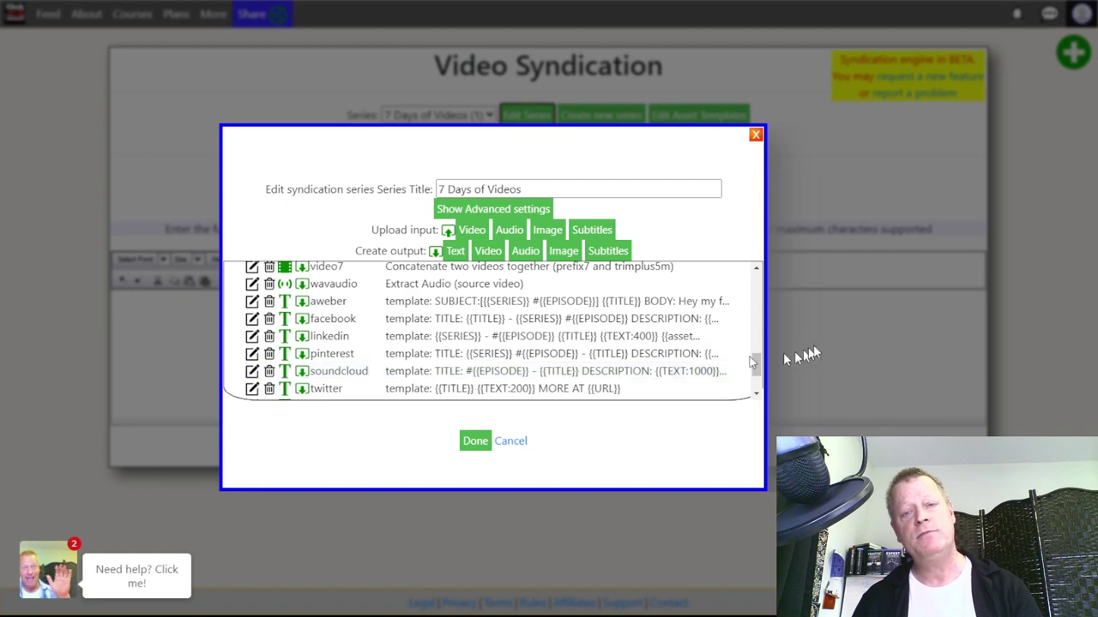
{"action": "left_click", "coordinate": [510, 441]}
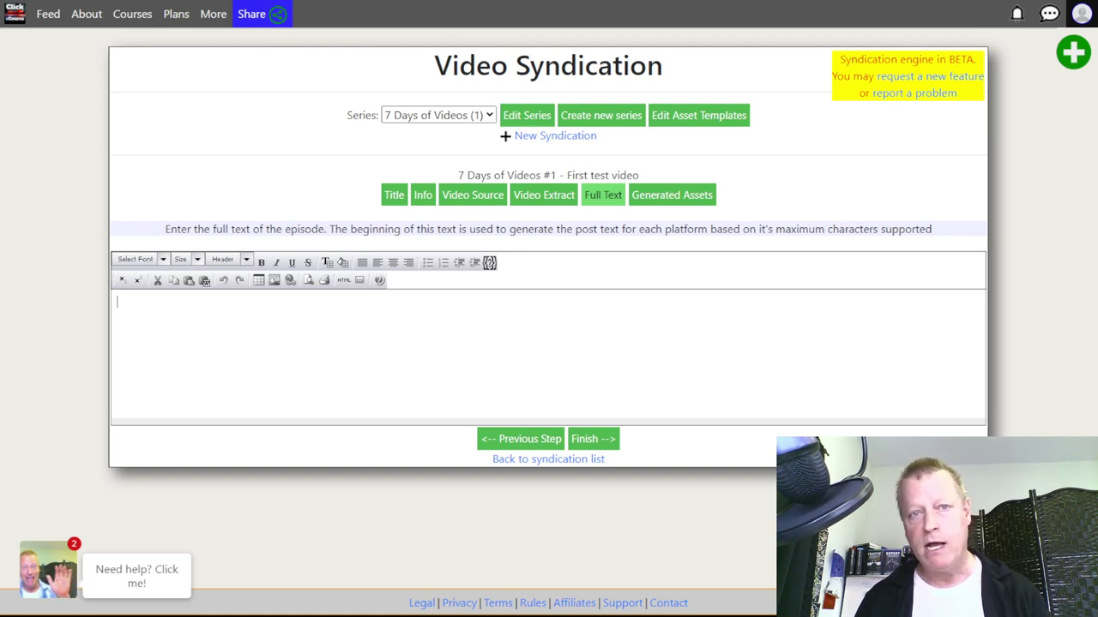
{"action": "left_click", "coordinate": [277, 333]}
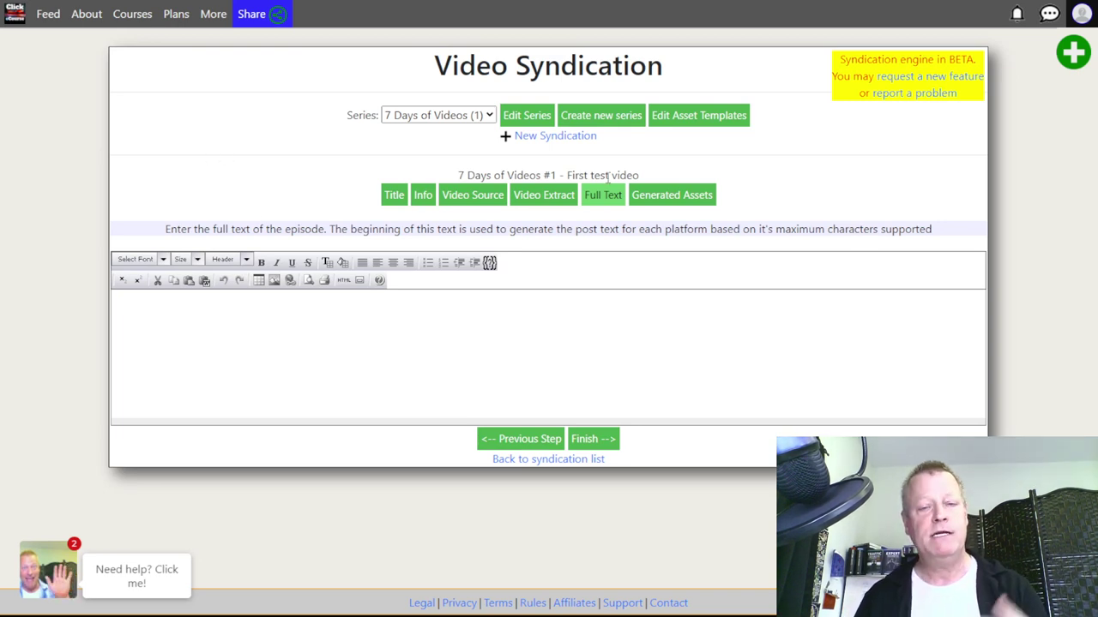
- Leave the full text empty, generate the episode's assets and look through the queued asset list
{"action": "left_click", "coordinate": [685, 198]}
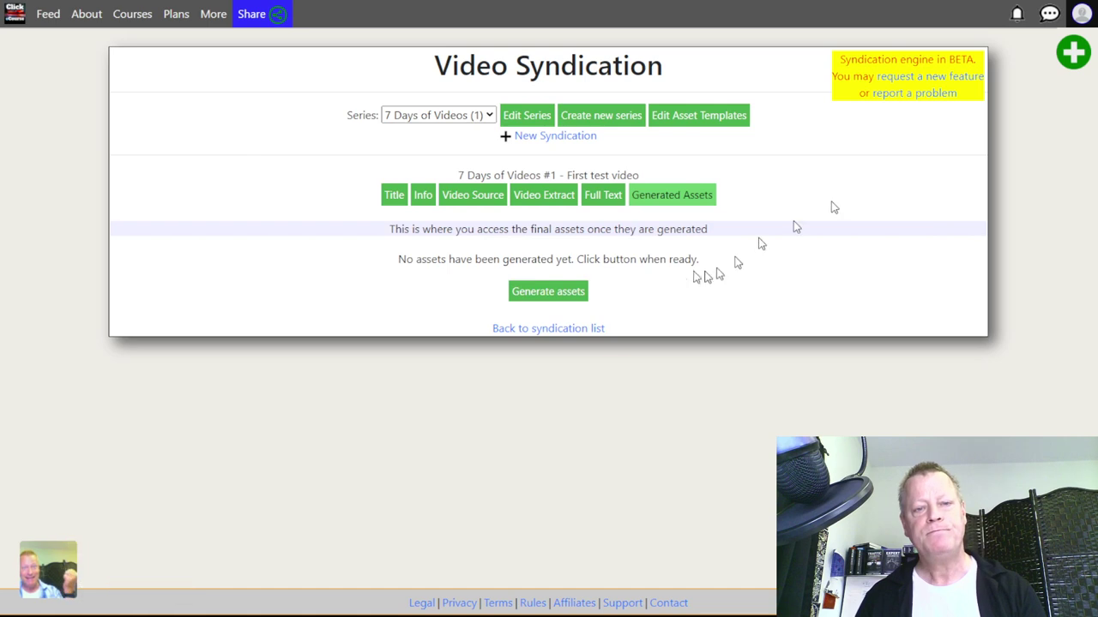
{"action": "left_click", "coordinate": [546, 294]}
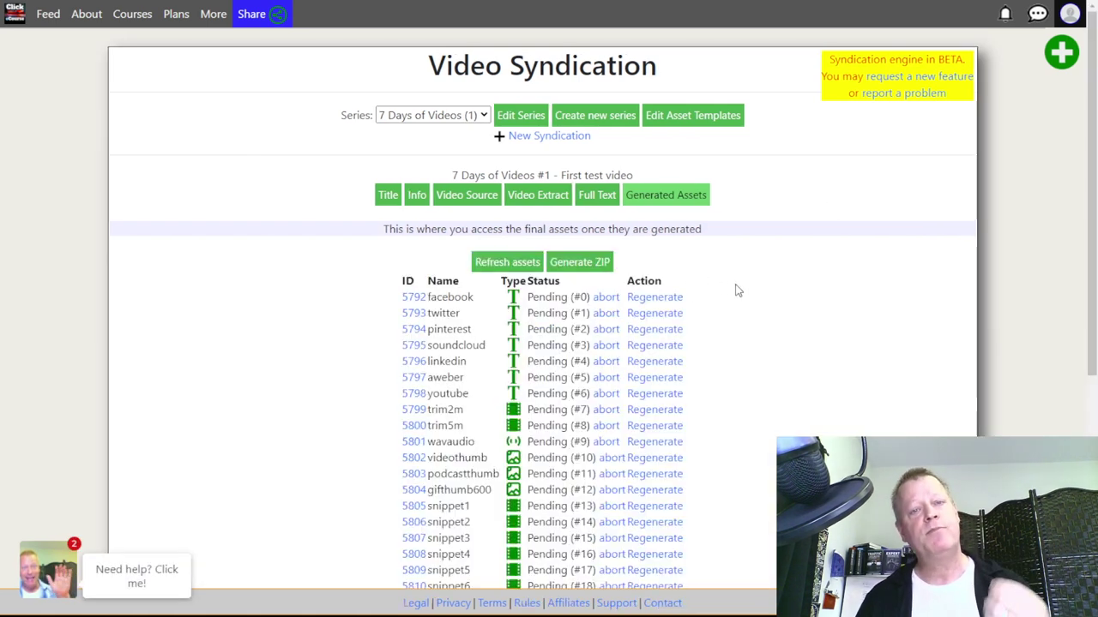
{"action": "scroll", "coordinate": [780, 416], "scroll_direction": "down", "scroll_amount": 4}
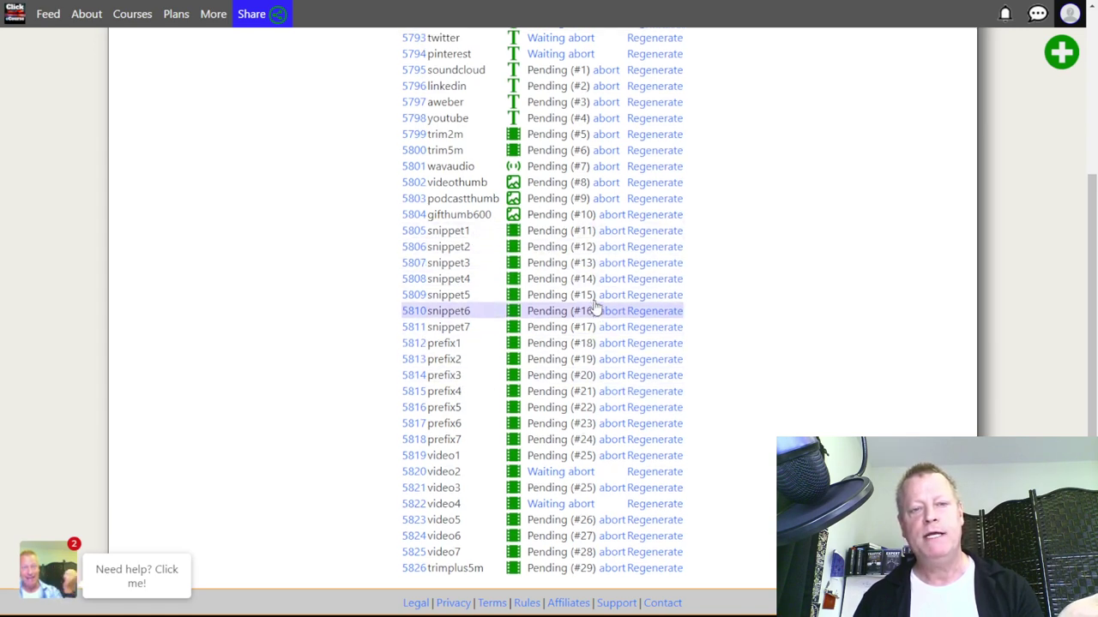
- Look through the episode's queued assets and refresh the list repeatedly to follow their processing status
{"action": "scroll", "coordinate": [596, 309], "scroll_direction": "up", "scroll_amount": 3}
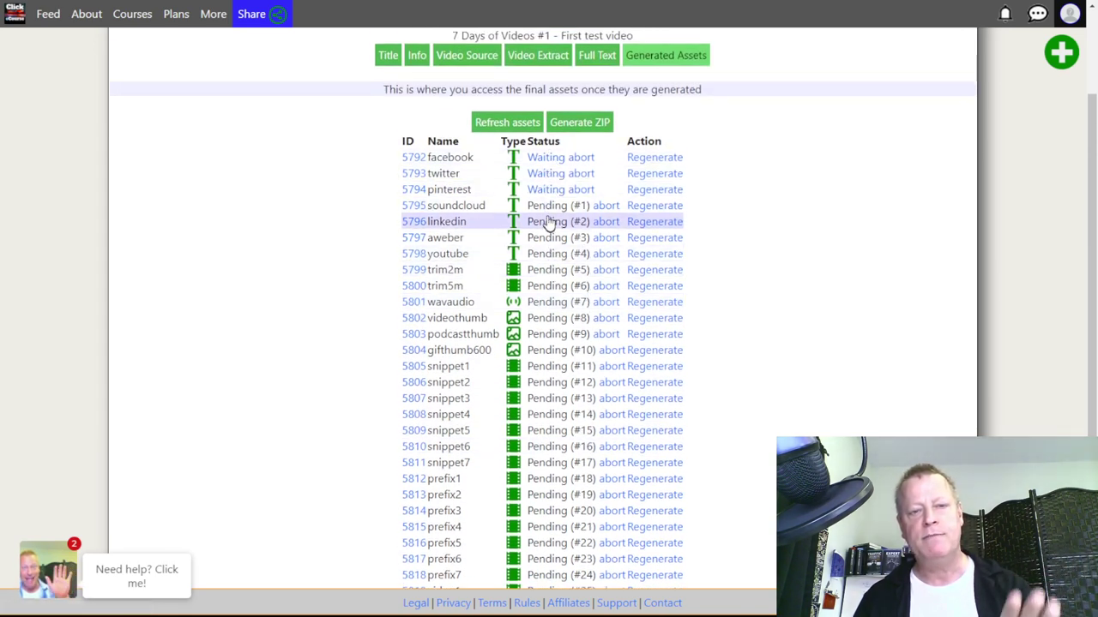
{"action": "scroll", "coordinate": [826, 355], "scroll_direction": "down", "scroll_amount": 3}
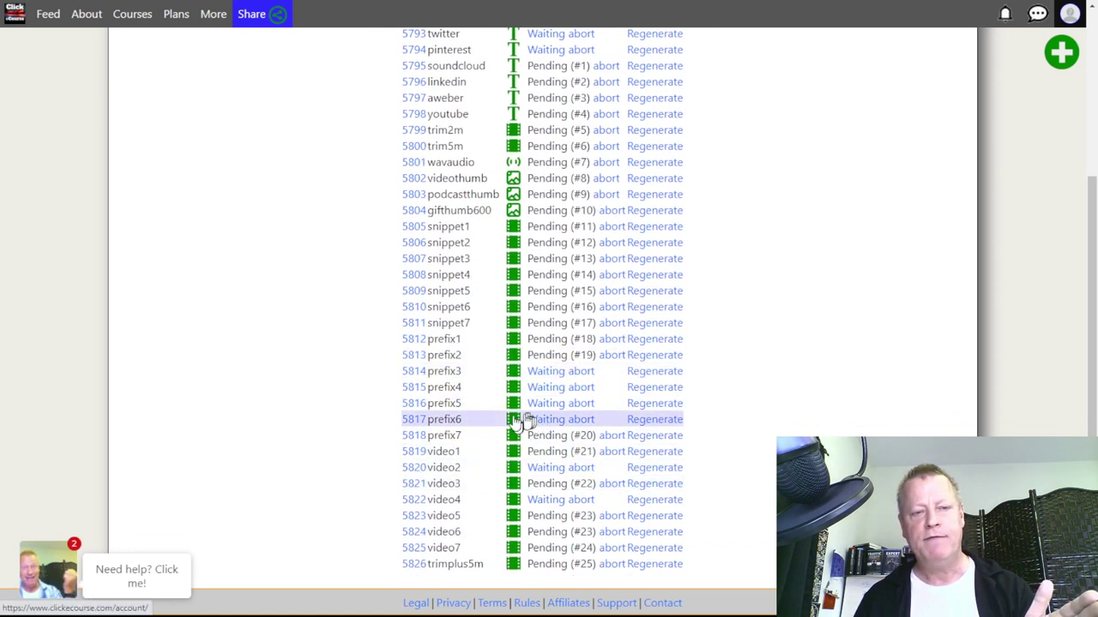
{"action": "mouse_move", "coordinate": [538, 379]}
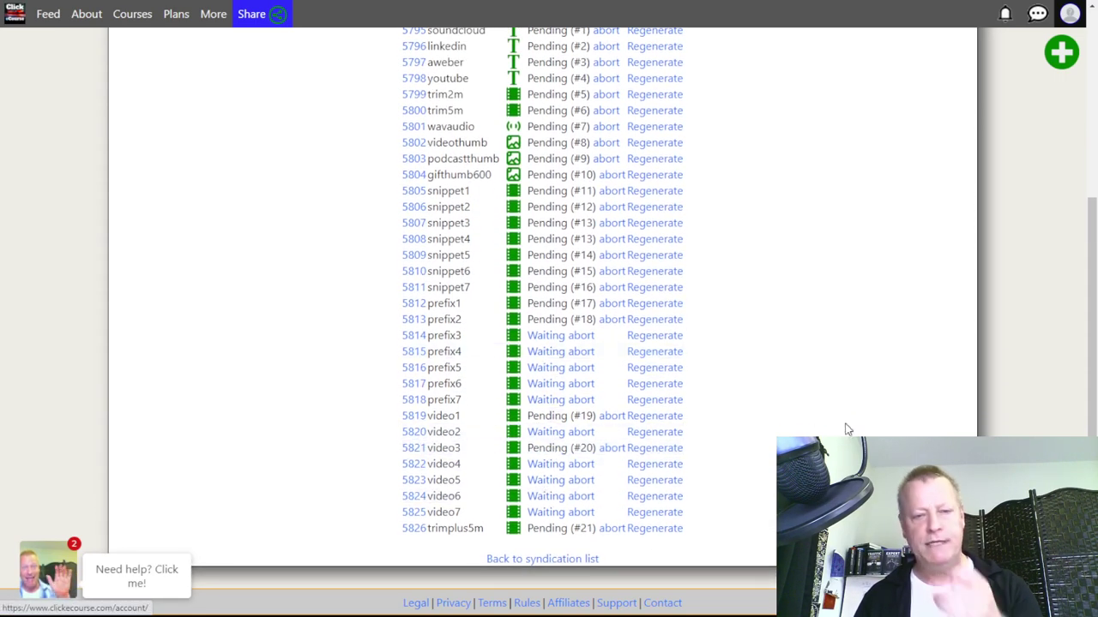
{"action": "scroll", "coordinate": [828, 411], "scroll_direction": "up", "scroll_amount": 3}
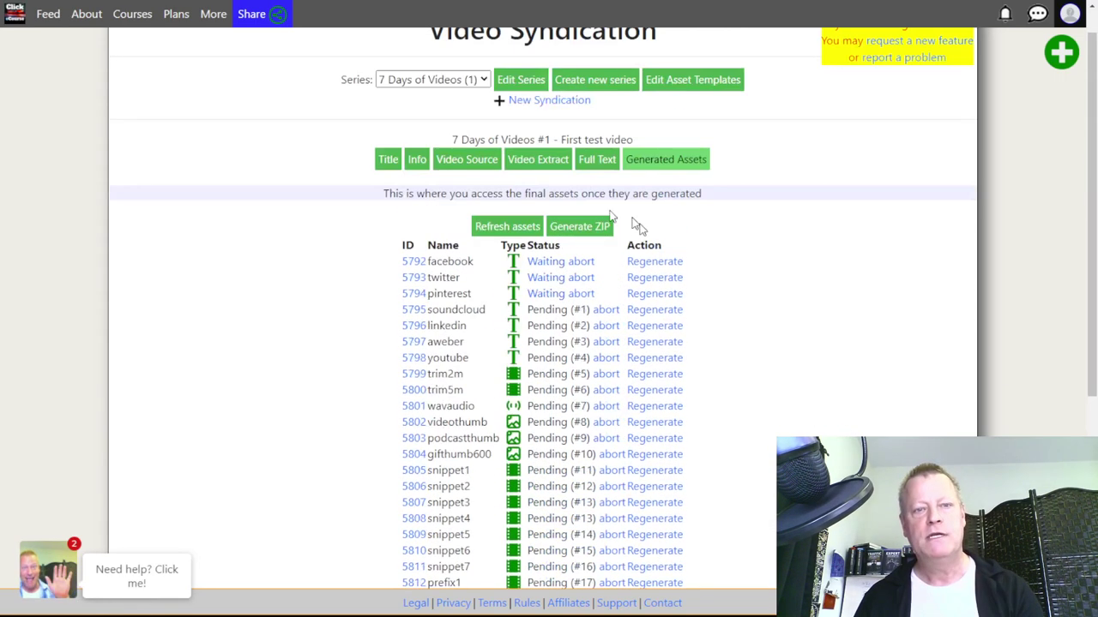
{"action": "left_click", "coordinate": [520, 236]}
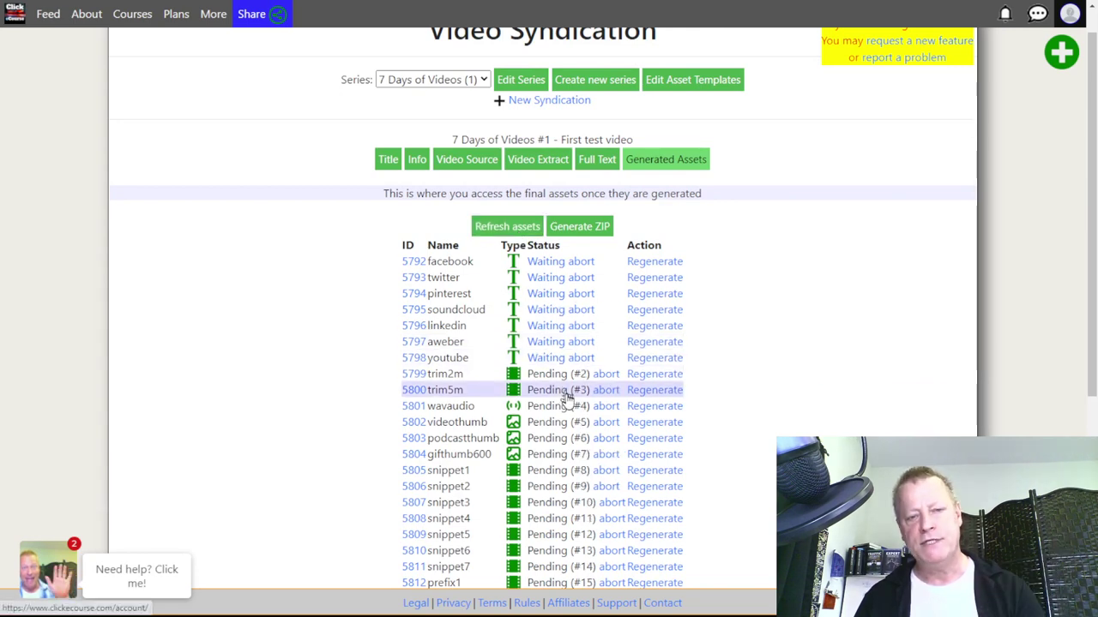
{"action": "scroll", "coordinate": [565, 393], "scroll_direction": "down", "scroll_amount": 2}
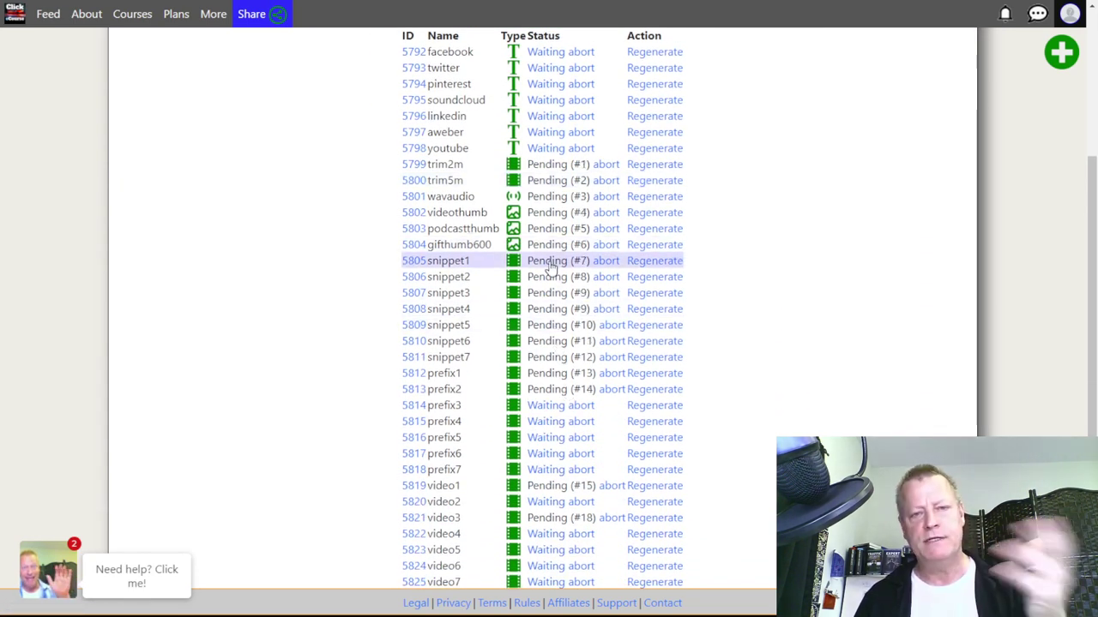
{"action": "scroll", "coordinate": [480, 128], "scroll_direction": "up", "scroll_amount": 1}
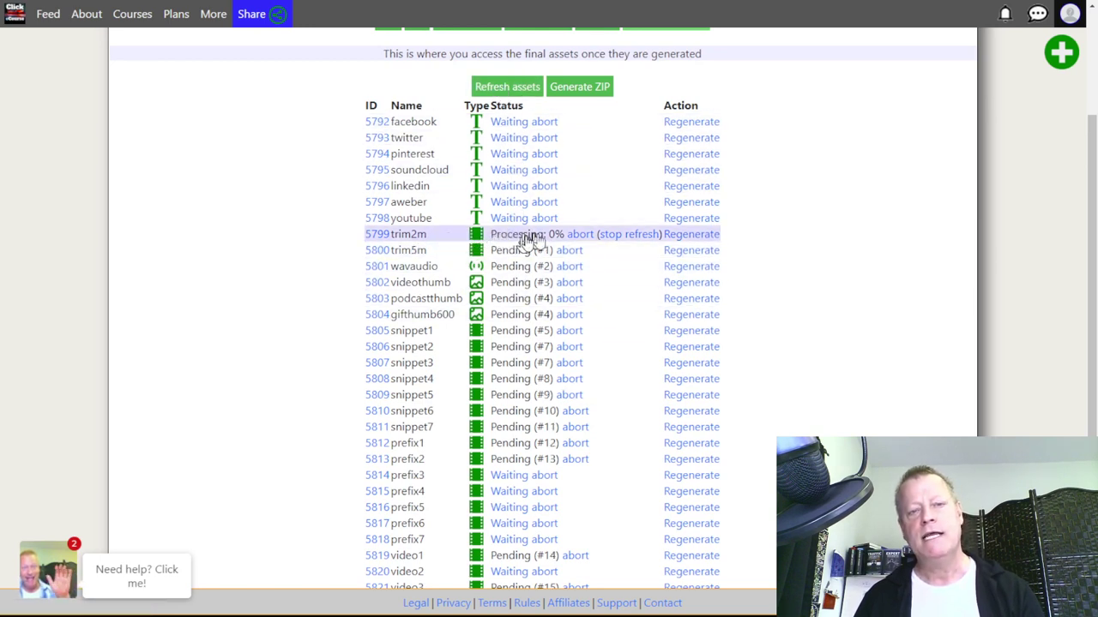
{"action": "left_click", "coordinate": [518, 89]}
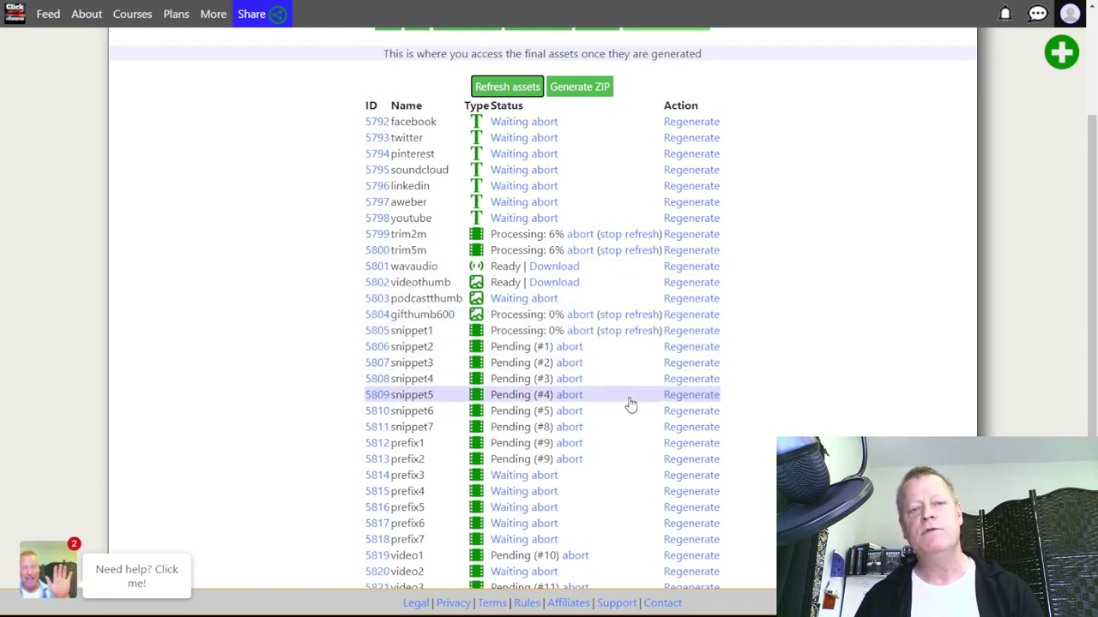
{"action": "left_click", "coordinate": [514, 87]}
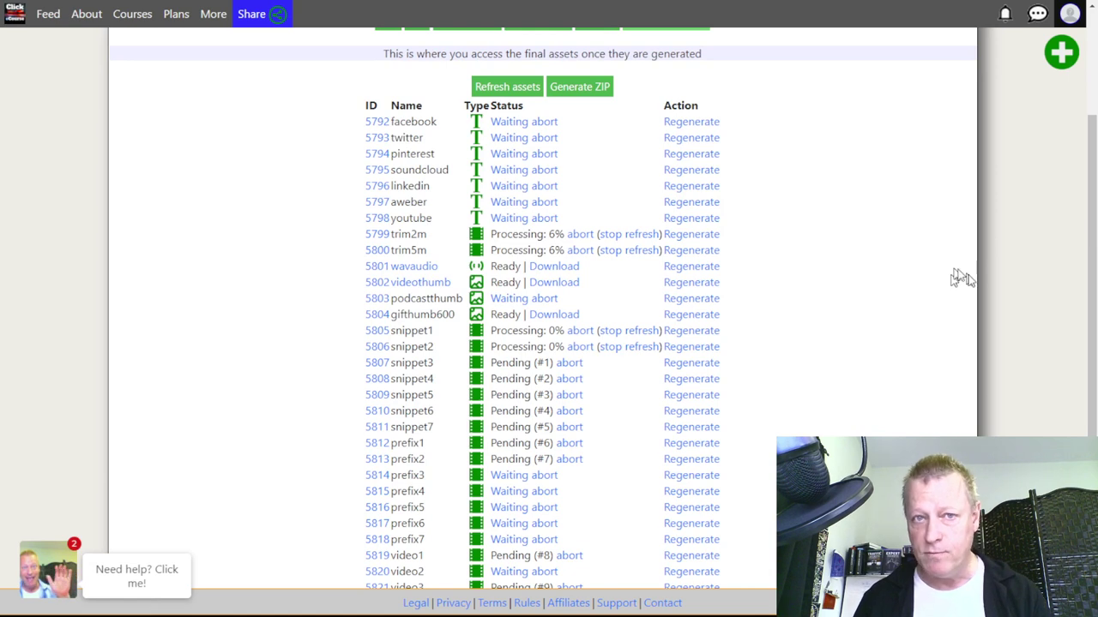
- Play the generated snippet5 clip from the asset list, then return to the list
{"action": "scroll", "coordinate": [543, 295], "scroll_direction": "down", "scroll_amount": 2}
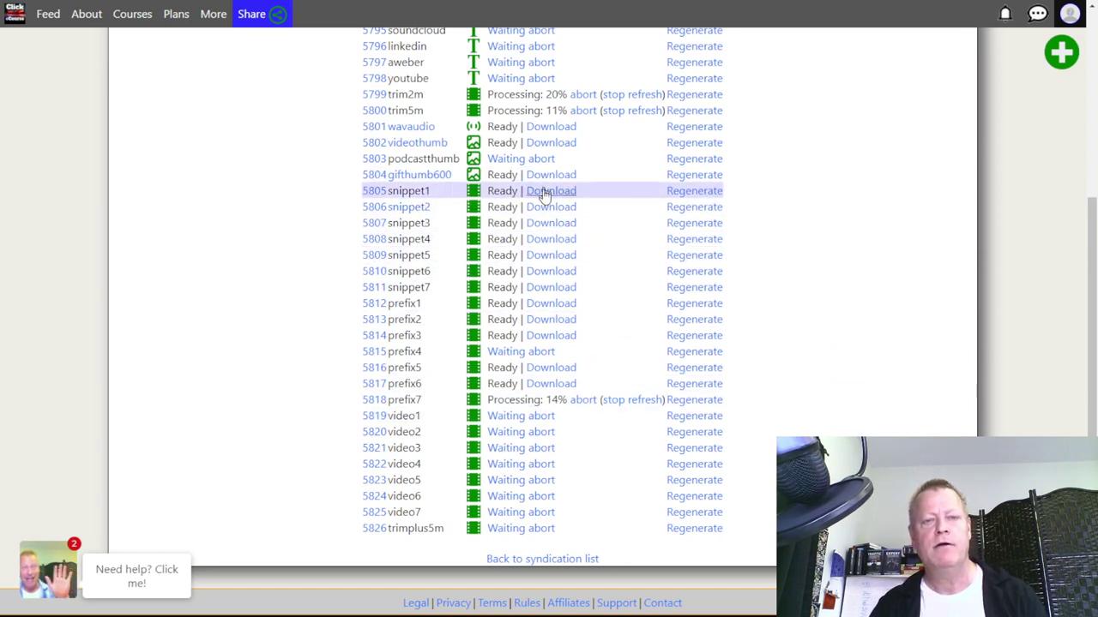
{"action": "left_click", "coordinate": [548, 258]}
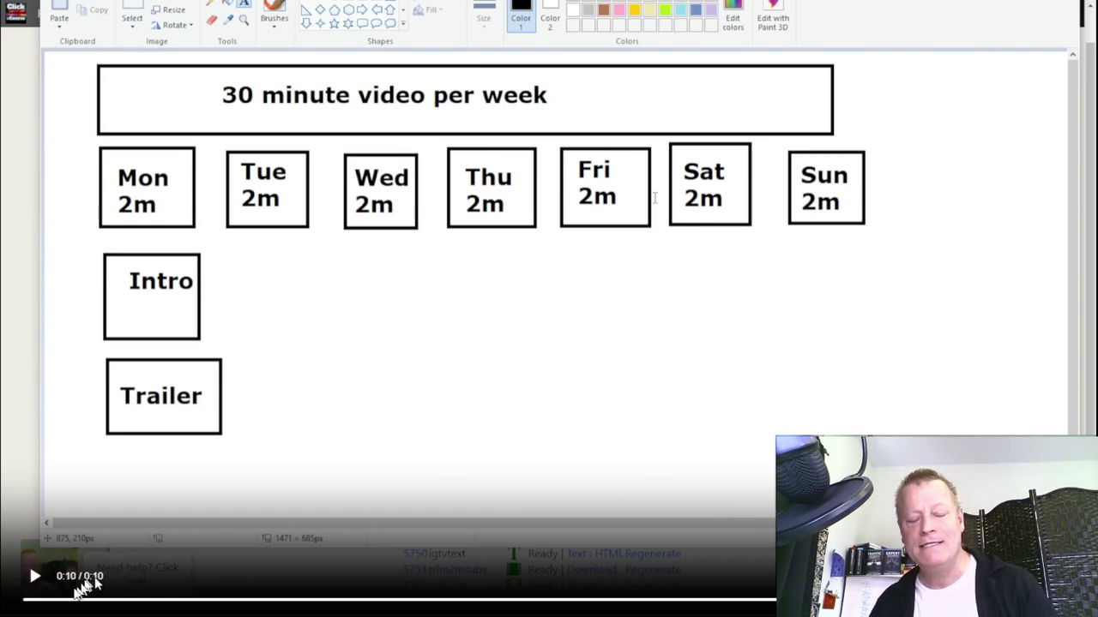
{"action": "left_click", "coordinate": [33, 581]}
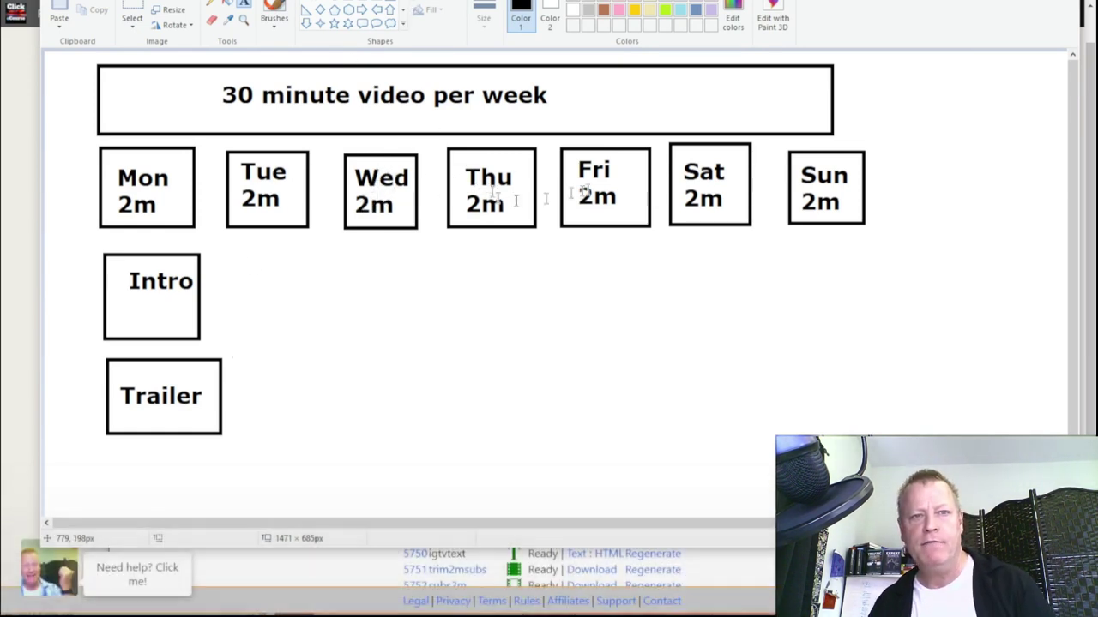
{"action": "key", "text": "Escape"}
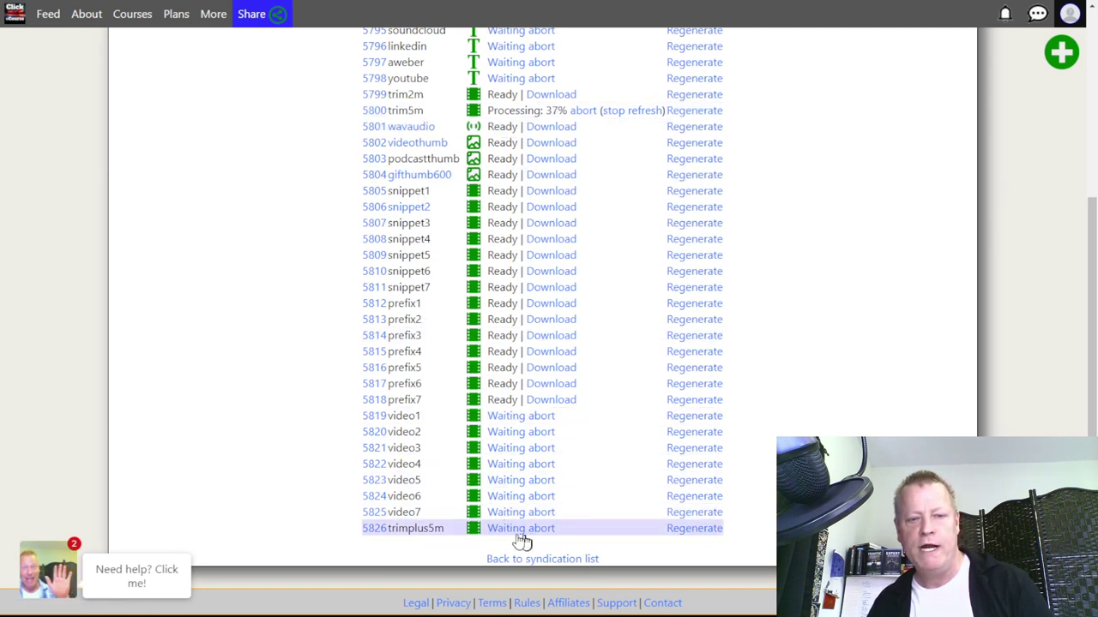
- Check the status of all the episode's generated assets, from the text outputs down to video1 through video7 and trimplus5m
{"action": "mouse_move", "coordinate": [507, 532]}
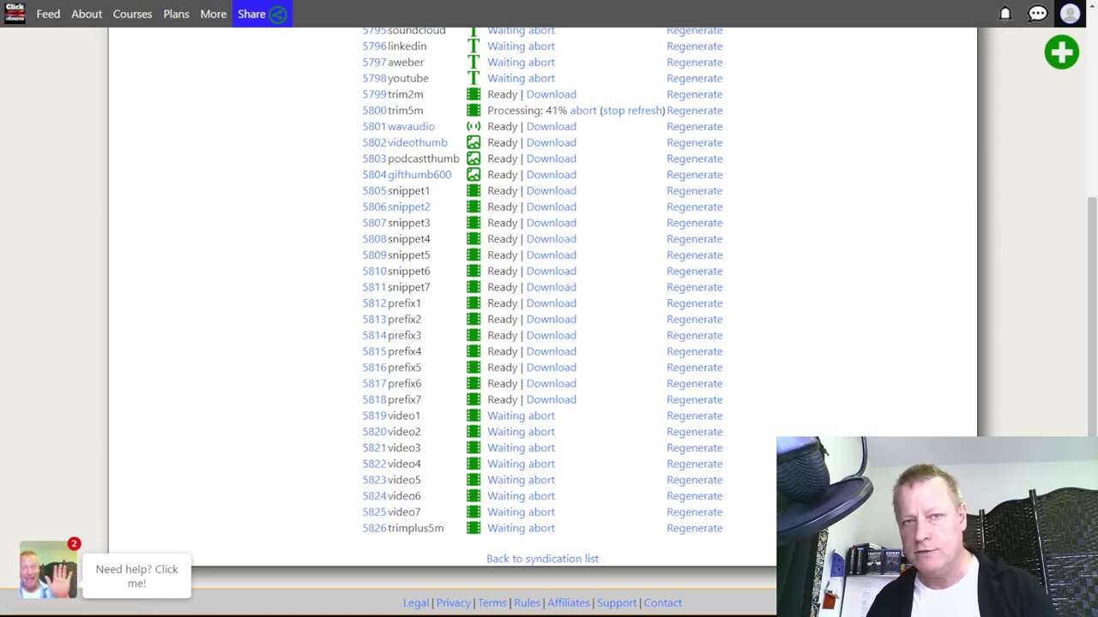
{"action": "scroll", "coordinate": [518, 355], "scroll_direction": "down", "scroll_amount": 1}
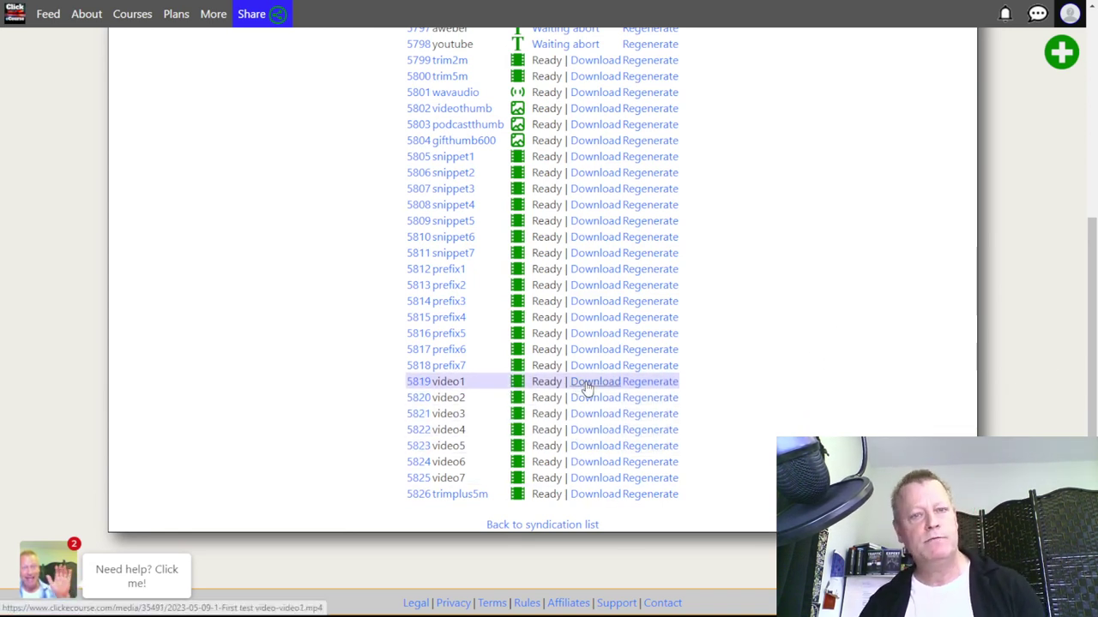
{"action": "scroll", "coordinate": [585, 388], "scroll_direction": "up", "scroll_amount": 4}
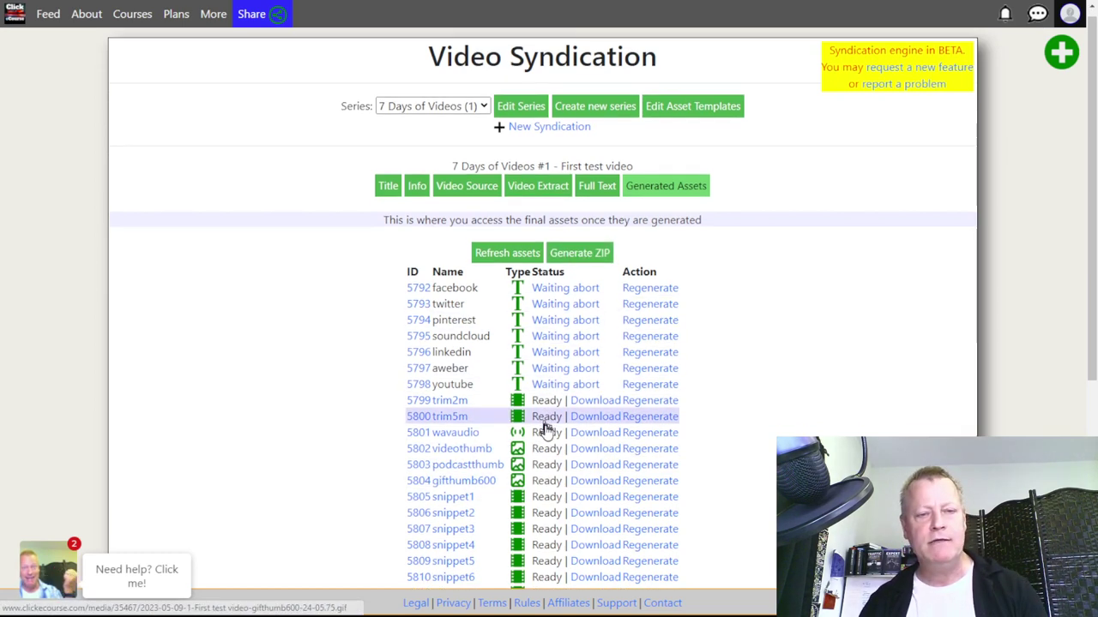
{"action": "scroll", "coordinate": [565, 335], "scroll_direction": "down", "scroll_amount": 3}
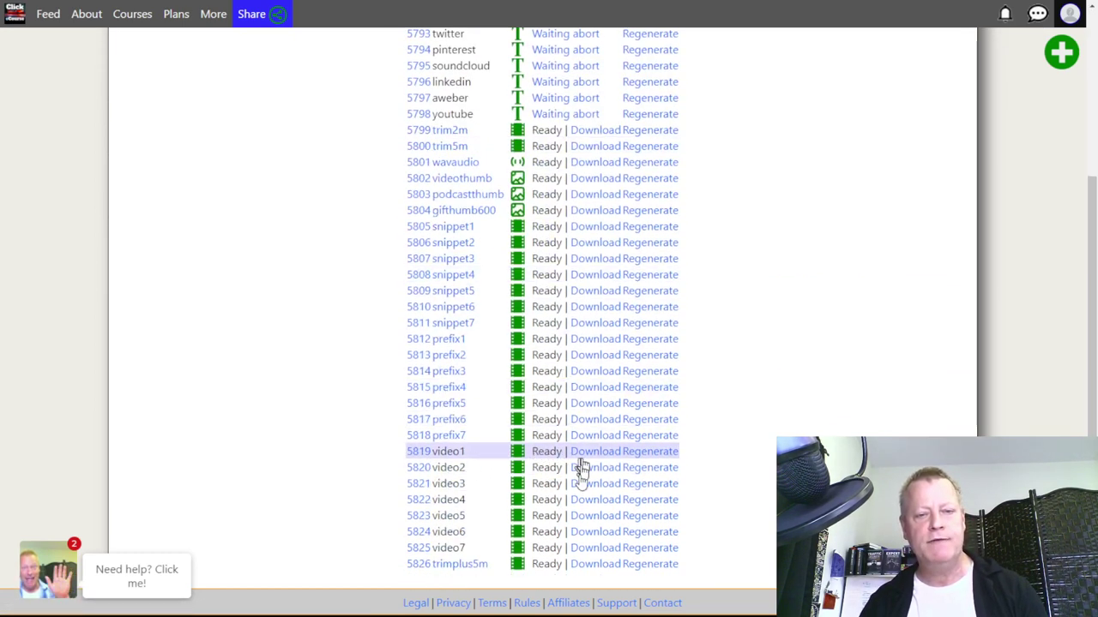